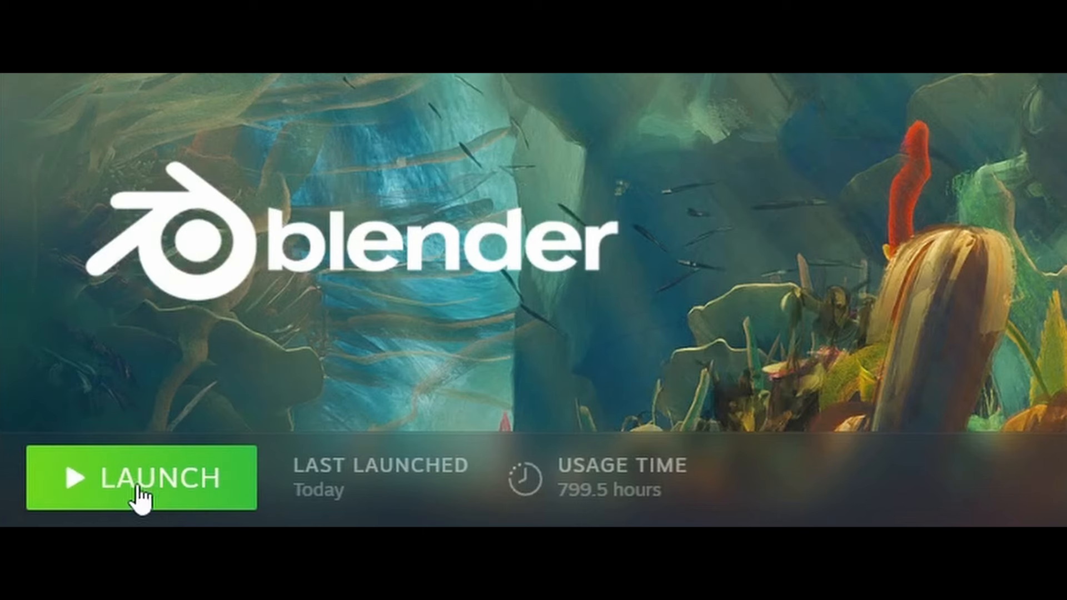
- Launch Blender and display the Earth scene in rendered viewport shading with nothing selected
click(134, 492)
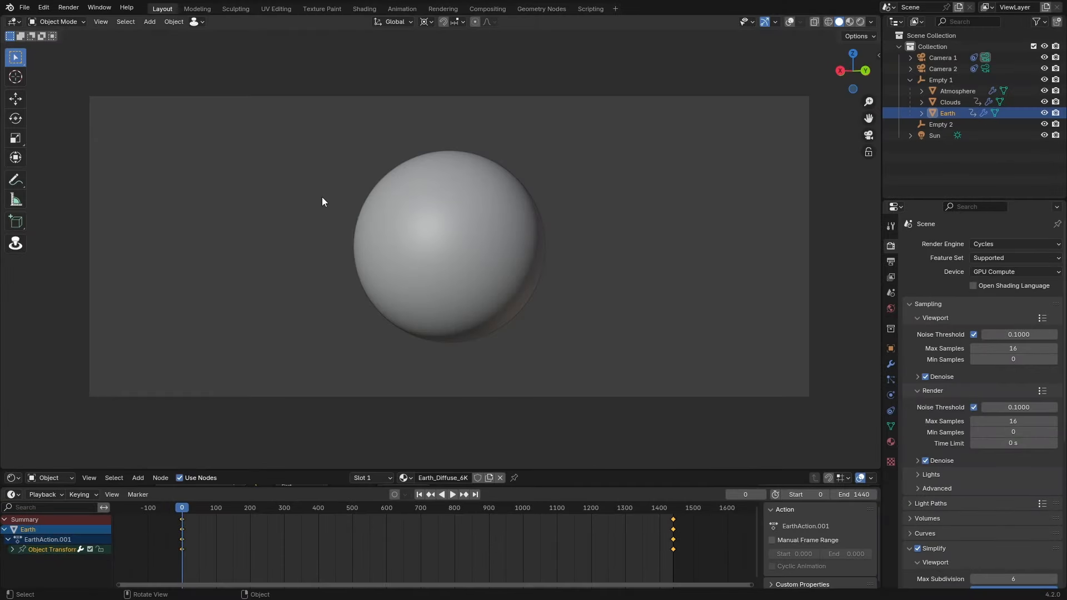
click(861, 25)
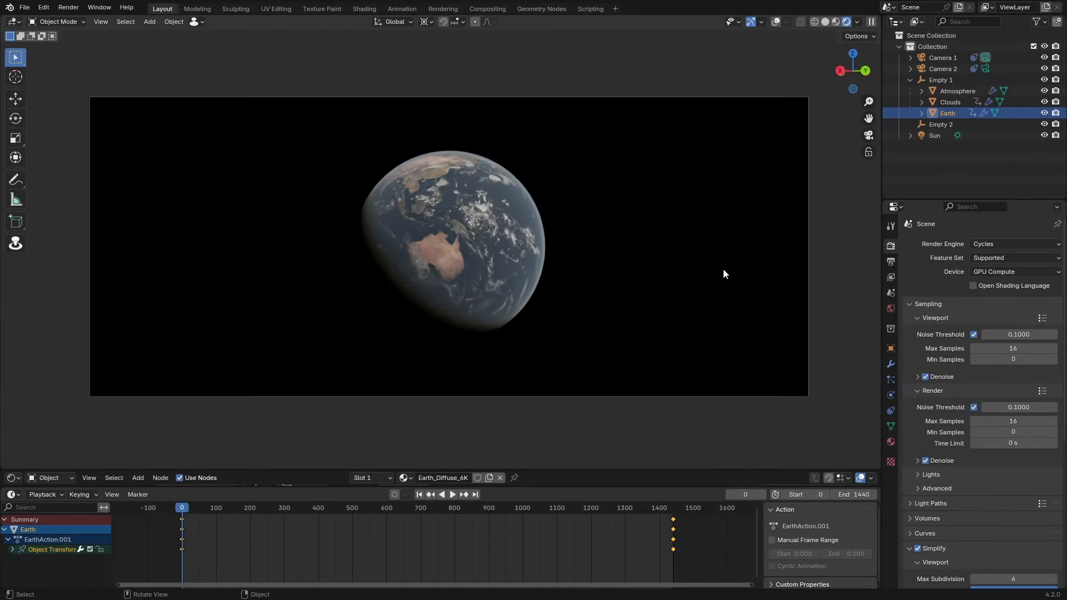
click(722, 269)
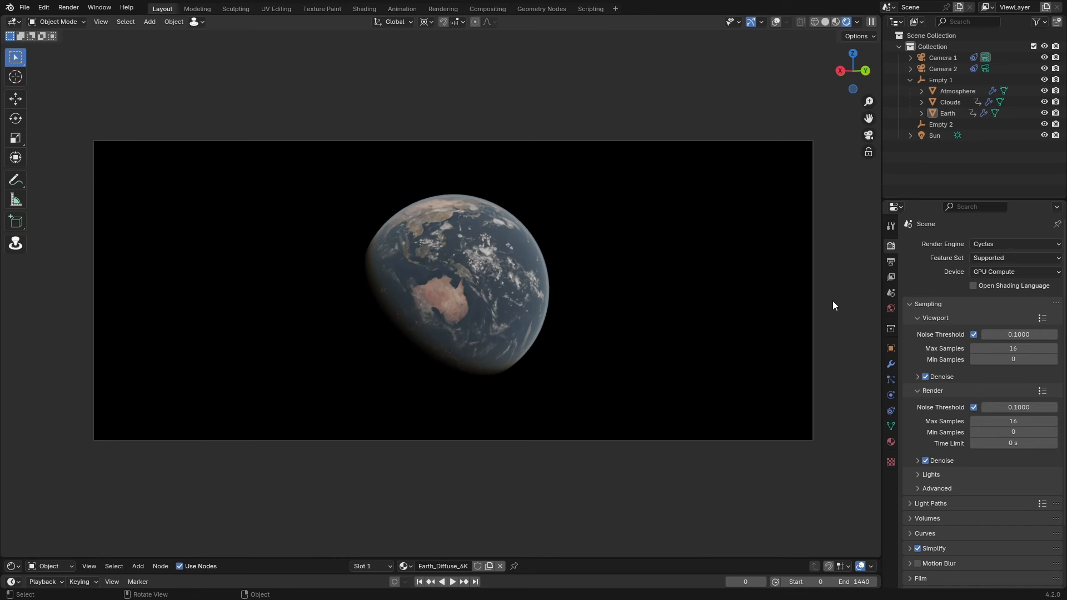
- Set the scene's render output file format to OpenEXR
click(891, 262)
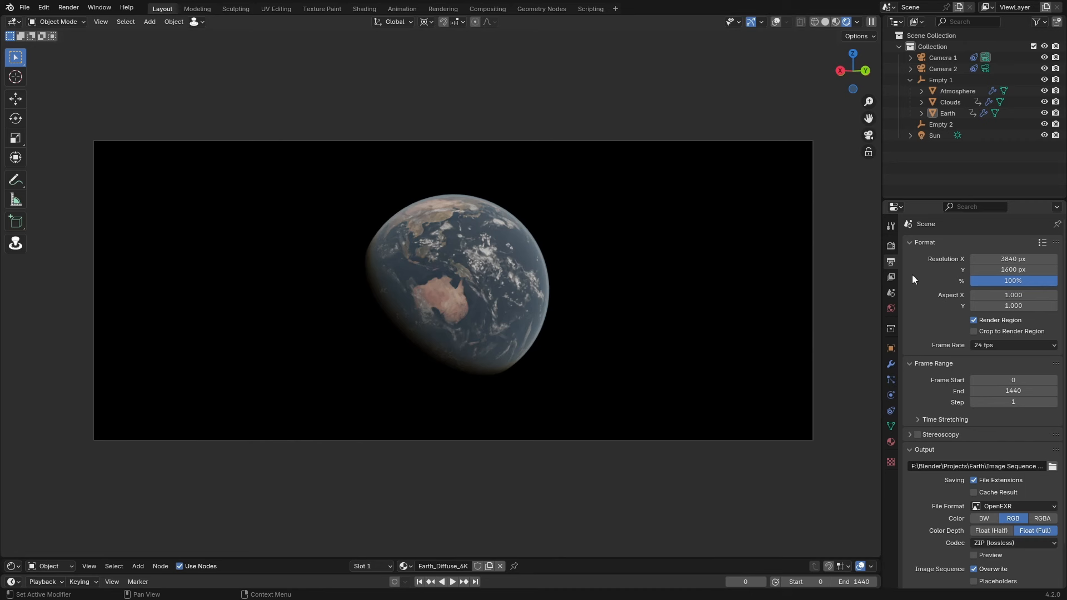
scroll(912, 274, down, 2)
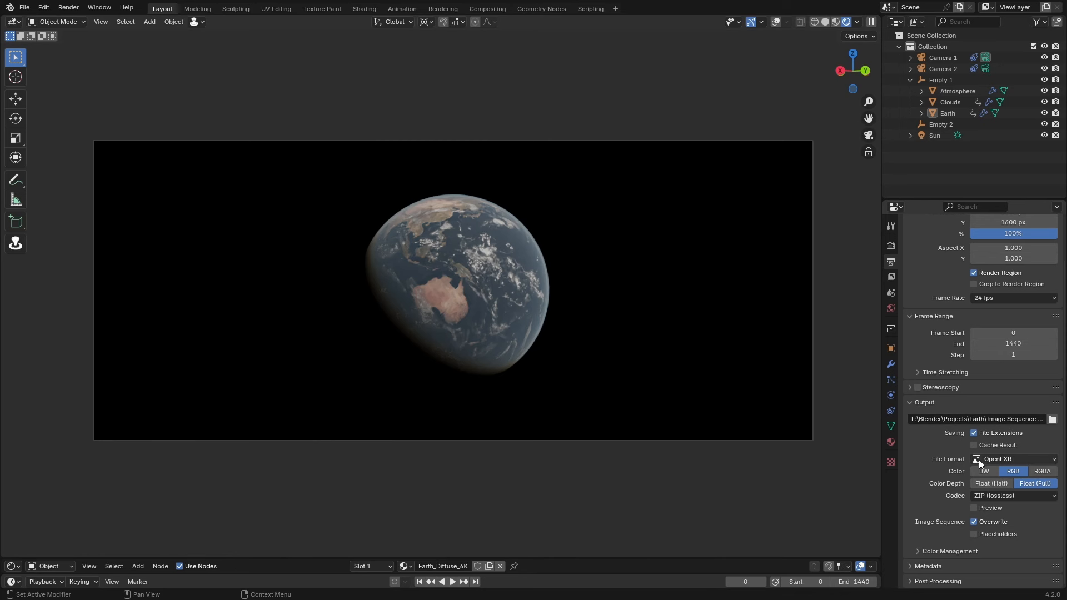
click(1022, 462)
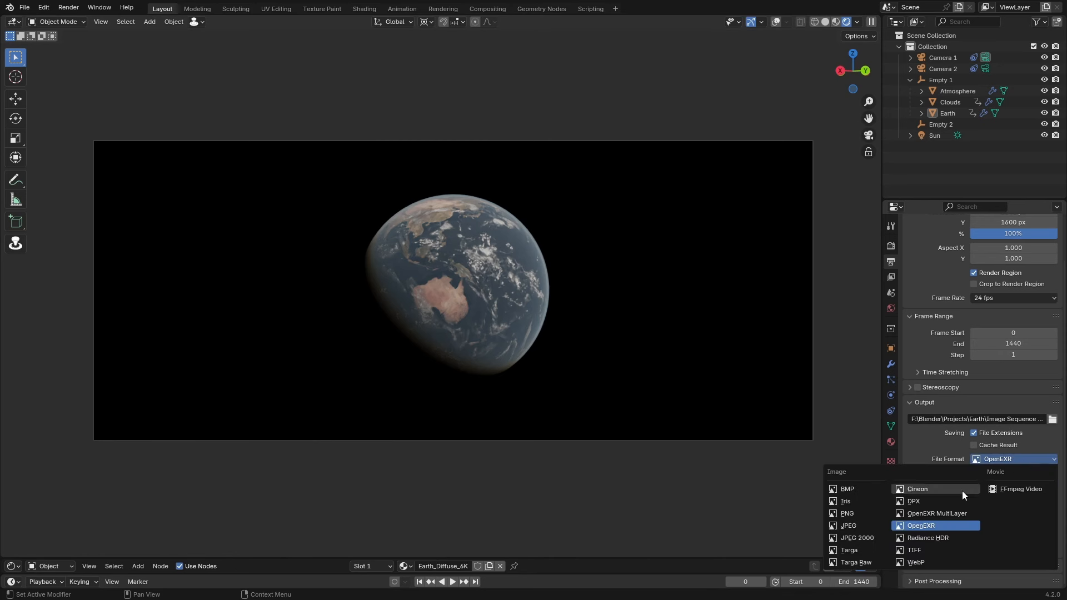
click(933, 526)
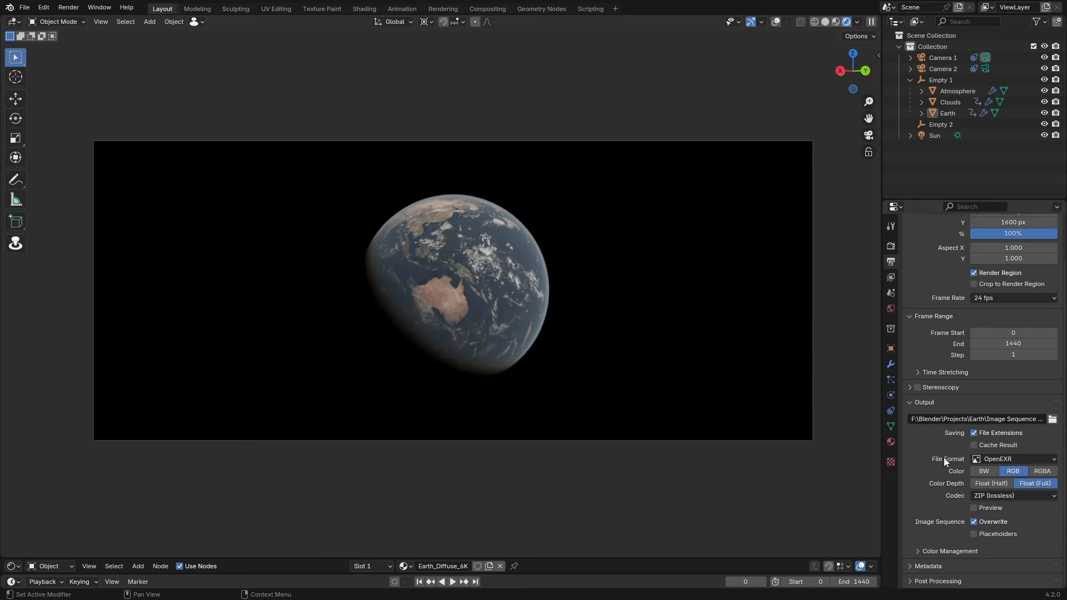
- Try TIFF as the render output file format
click(999, 461)
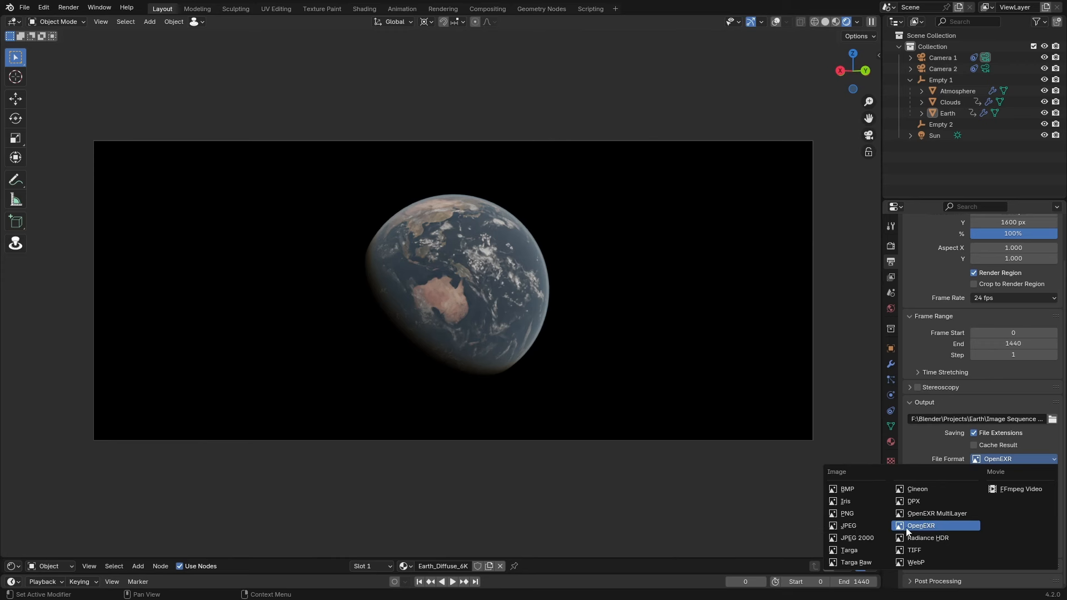
click(974, 458)
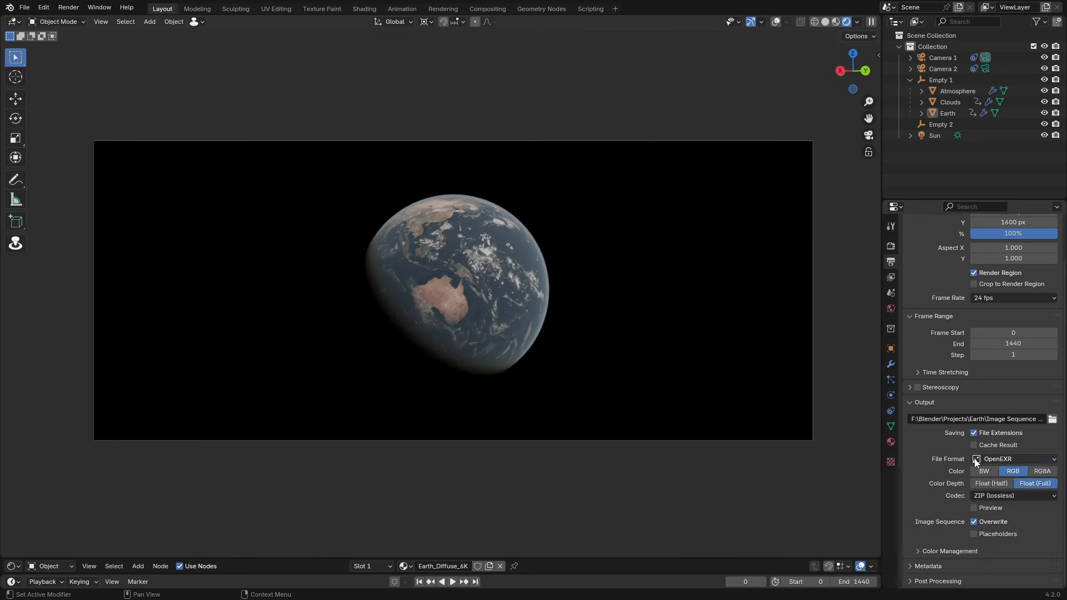
click(975, 460)
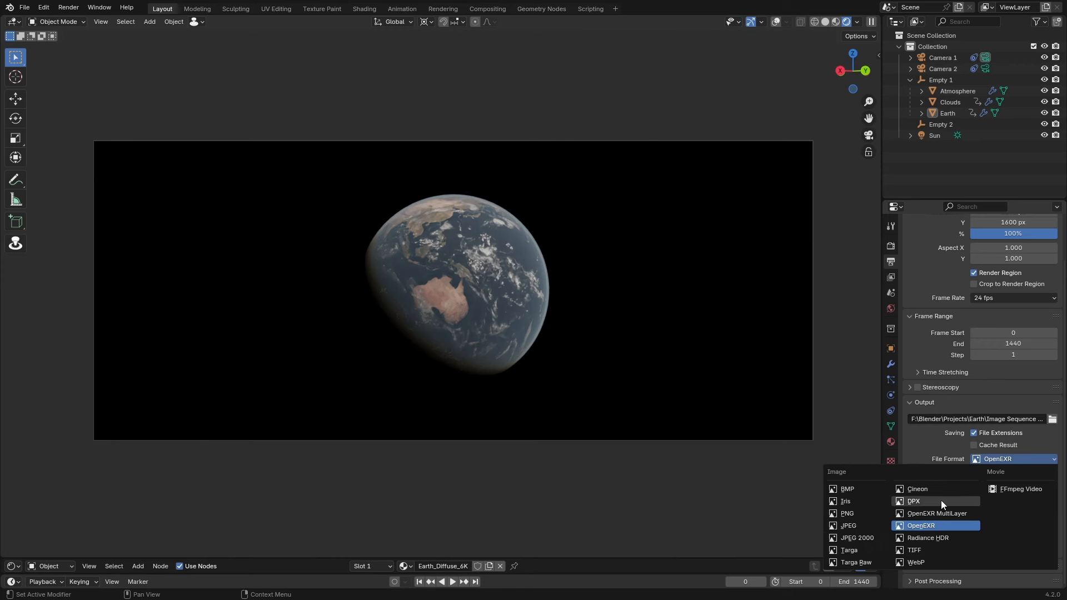
click(947, 528)
click(984, 461)
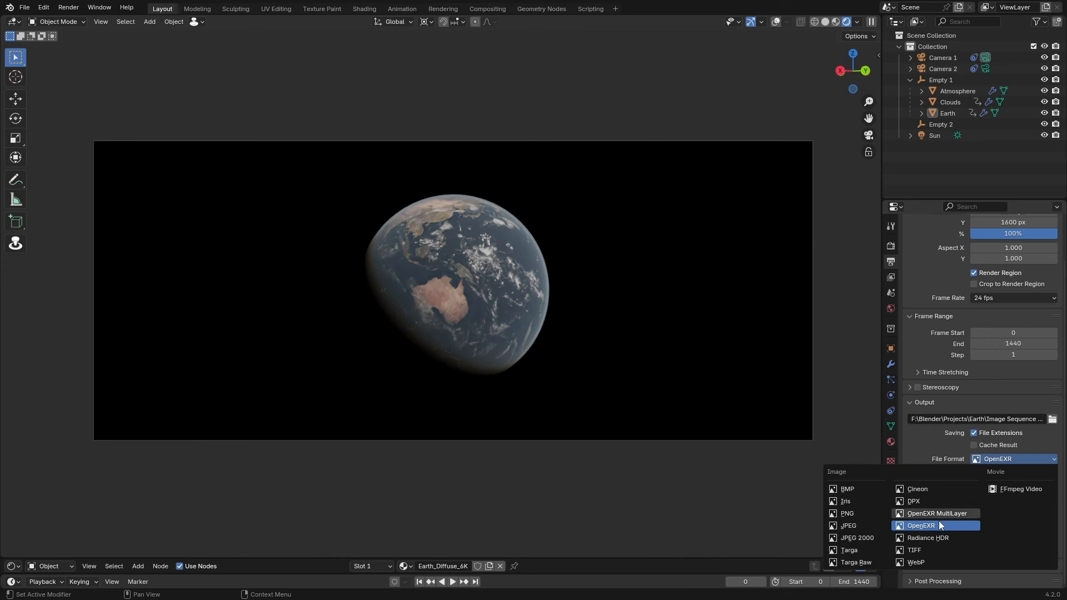
click(942, 552)
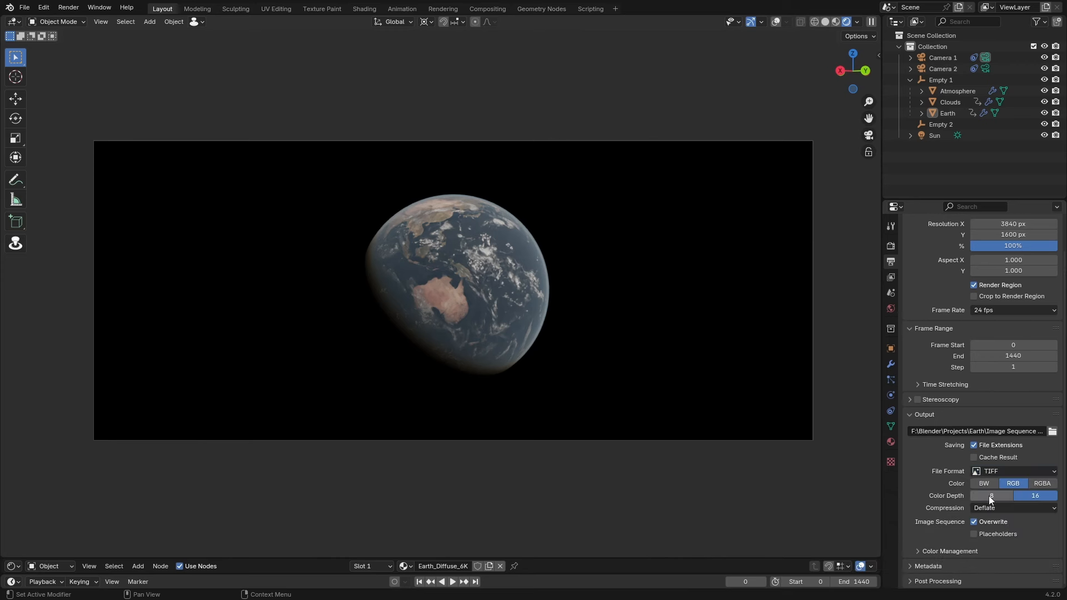
- Return the output file format to OpenEXR with Float (Half) color depth and the ZIP (lossless) codec
click(992, 471)
click(932, 467)
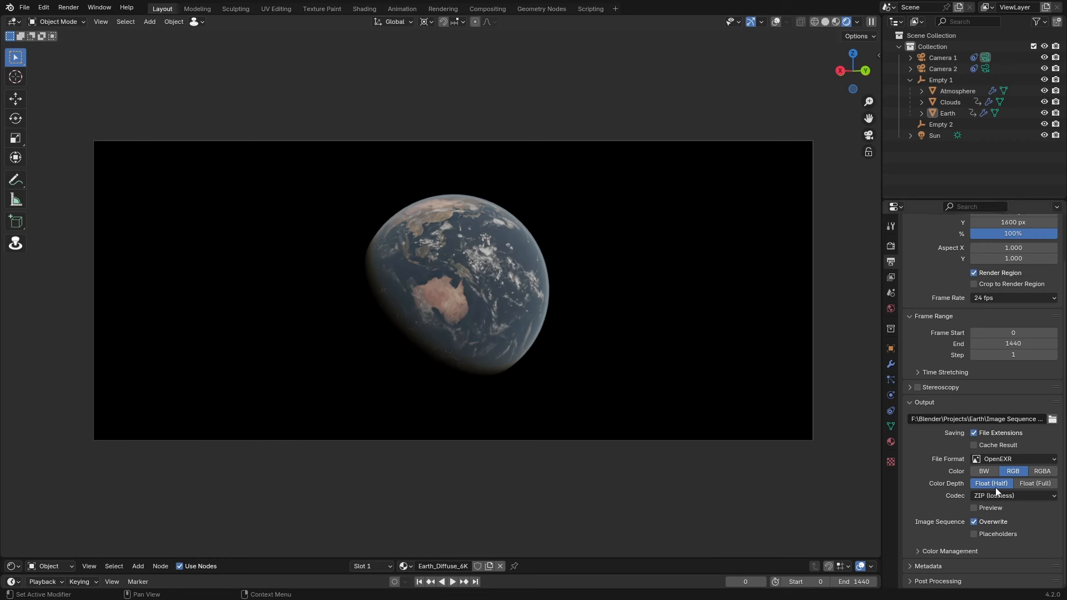
click(975, 496)
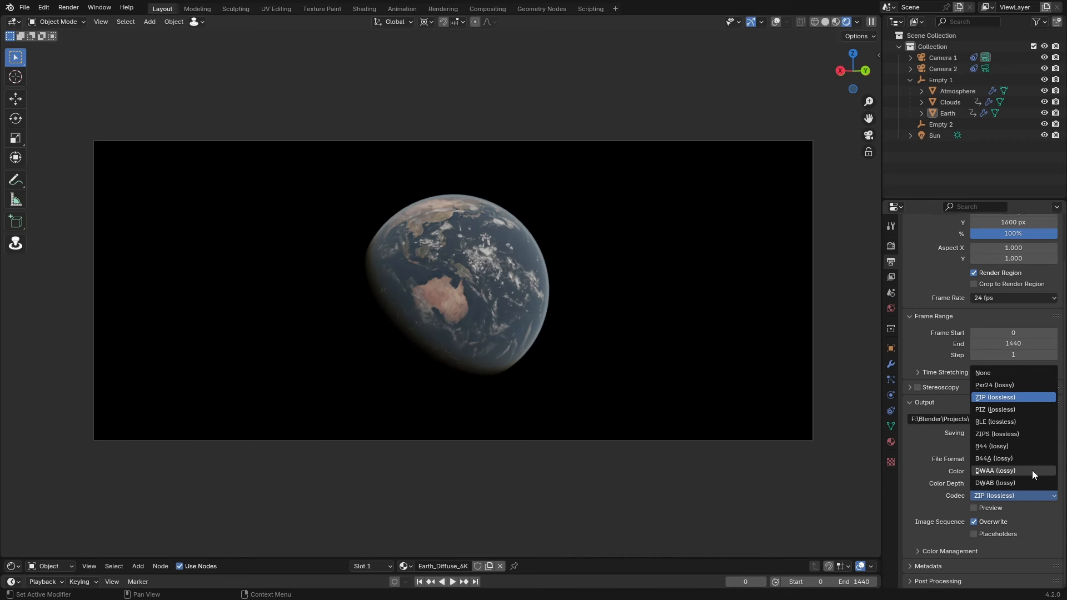
click(1021, 395)
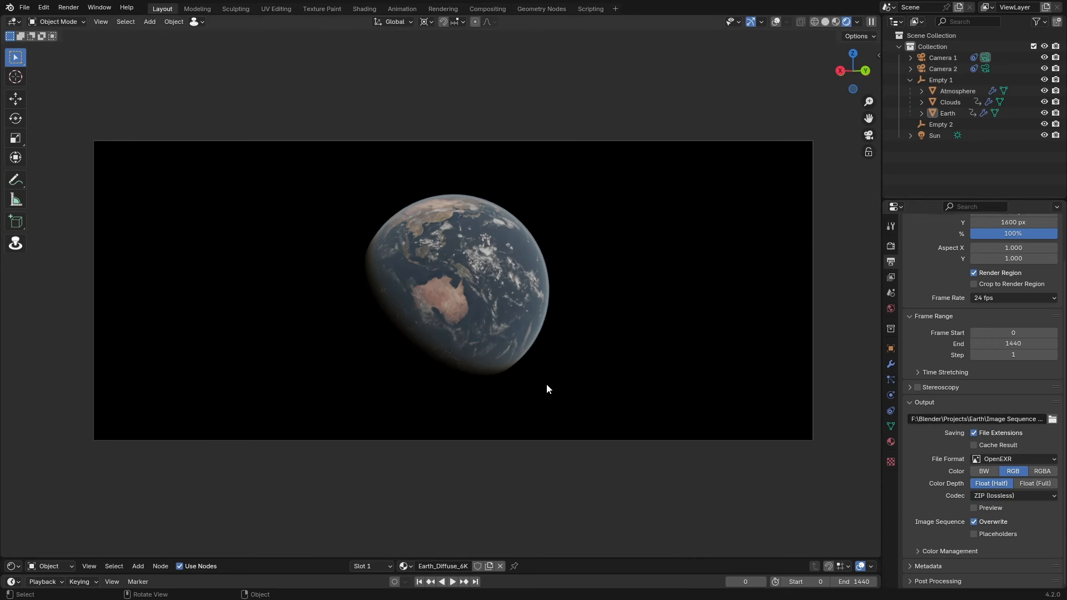
- Render the current frame of the Earth scene as a still image
key(Home)
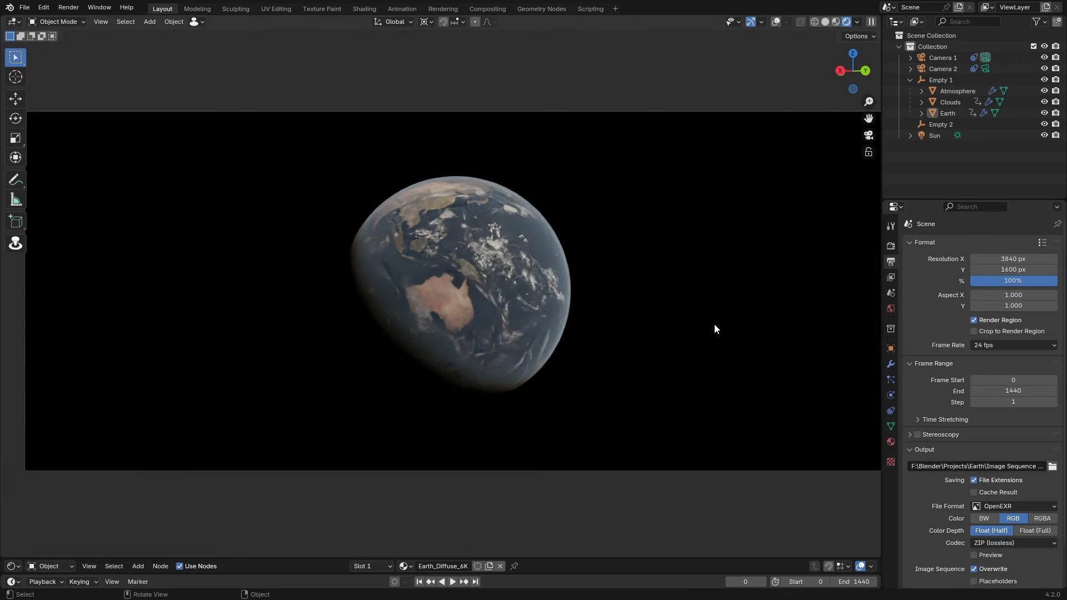
scroll(714, 328, down, 1)
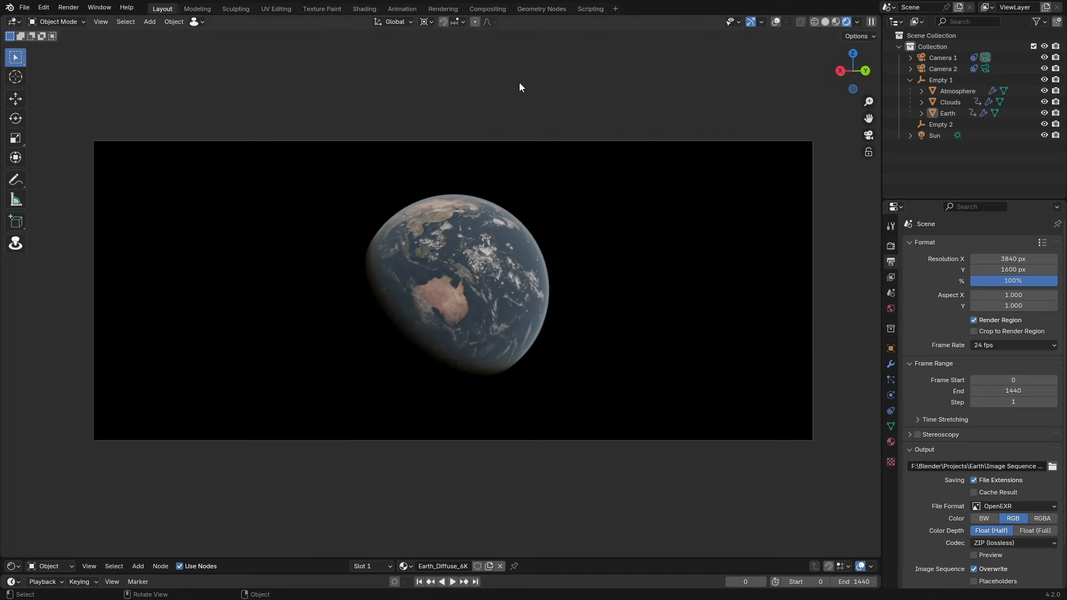
key(F12)
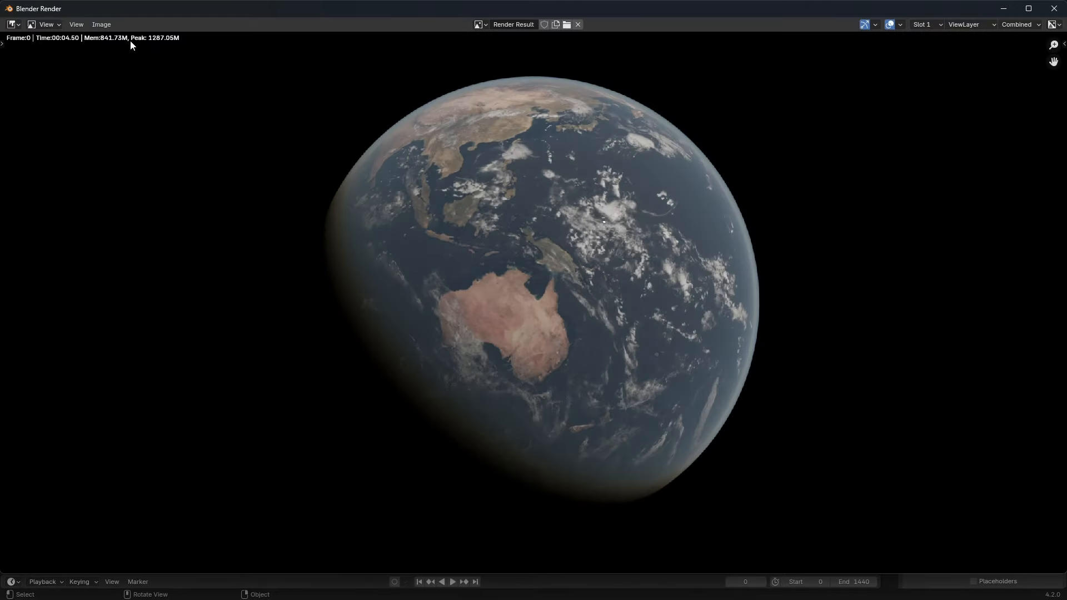
- Open the save dialog for the rendered image and examine its file format options
click(102, 25)
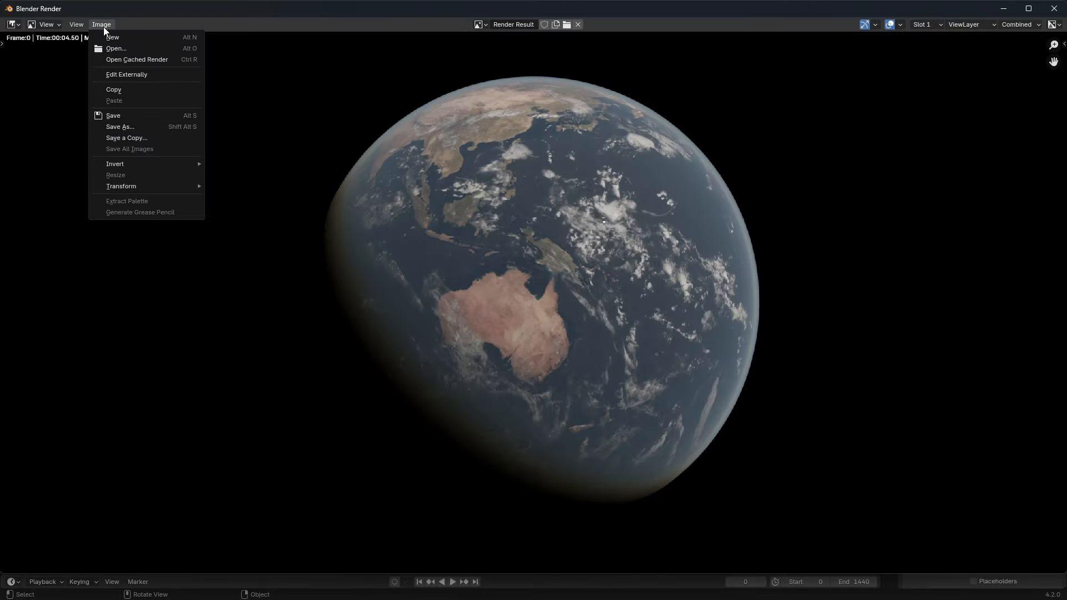
click(119, 127)
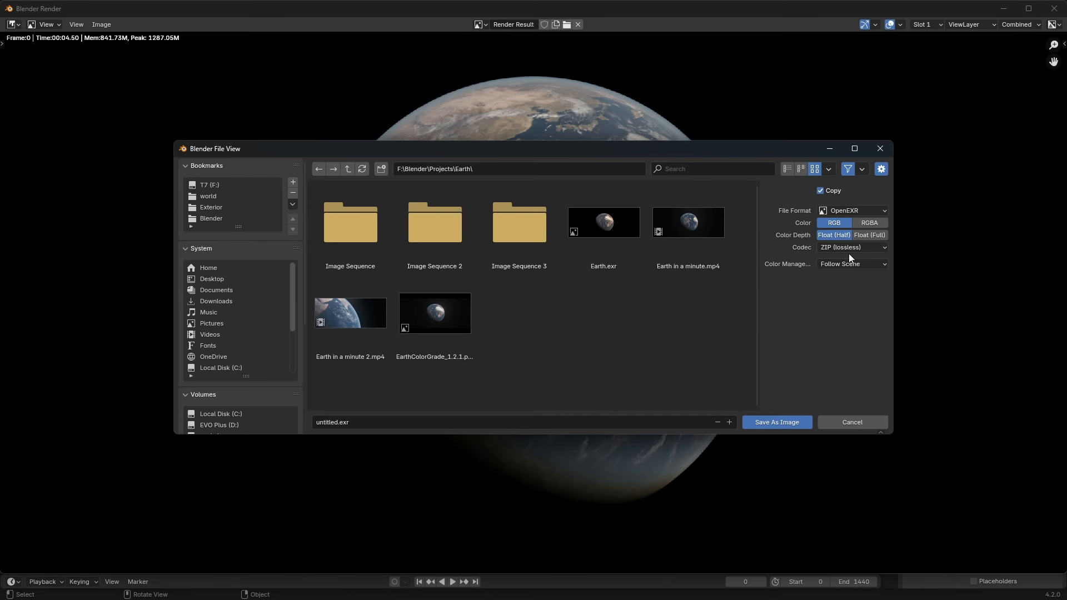
click(832, 211)
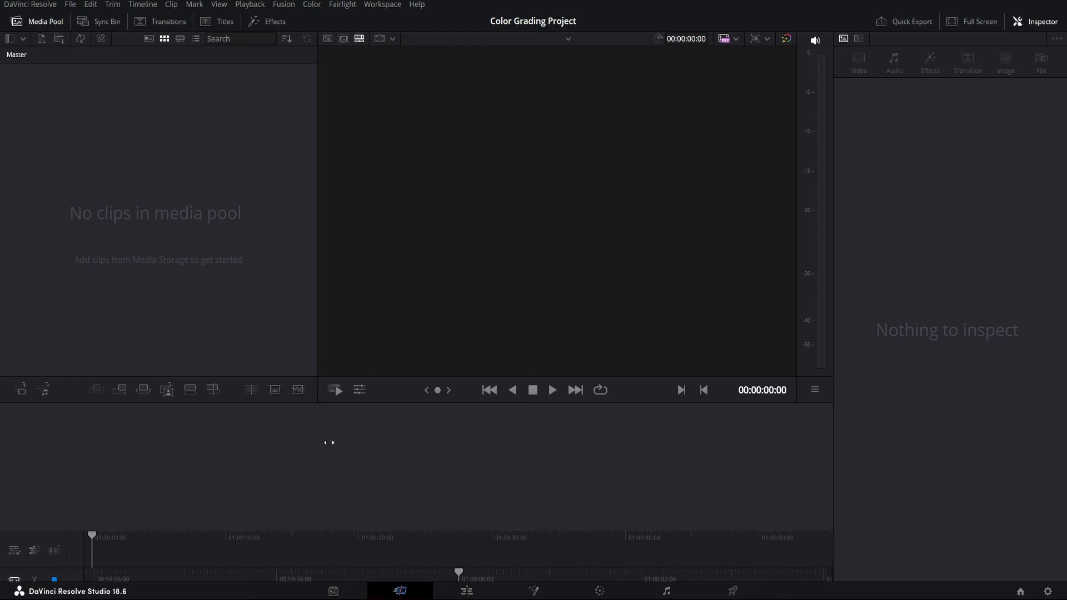
- Switch to DaVinci Resolve's Media page and load all the rendered EXR frames from their folder into the media storage
click(334, 592)
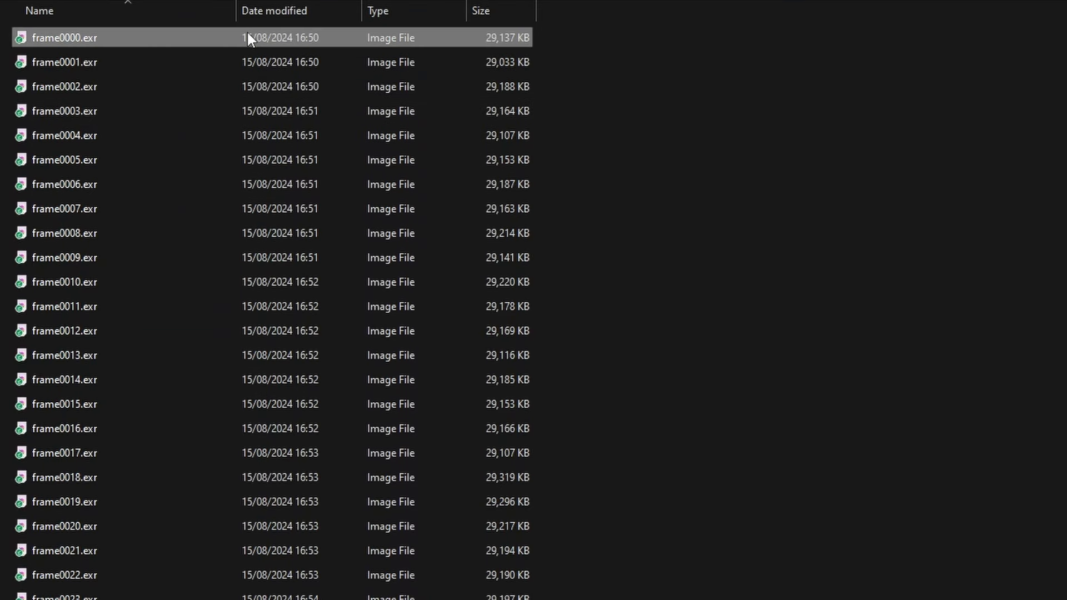
scroll(304, 152, down, 14)
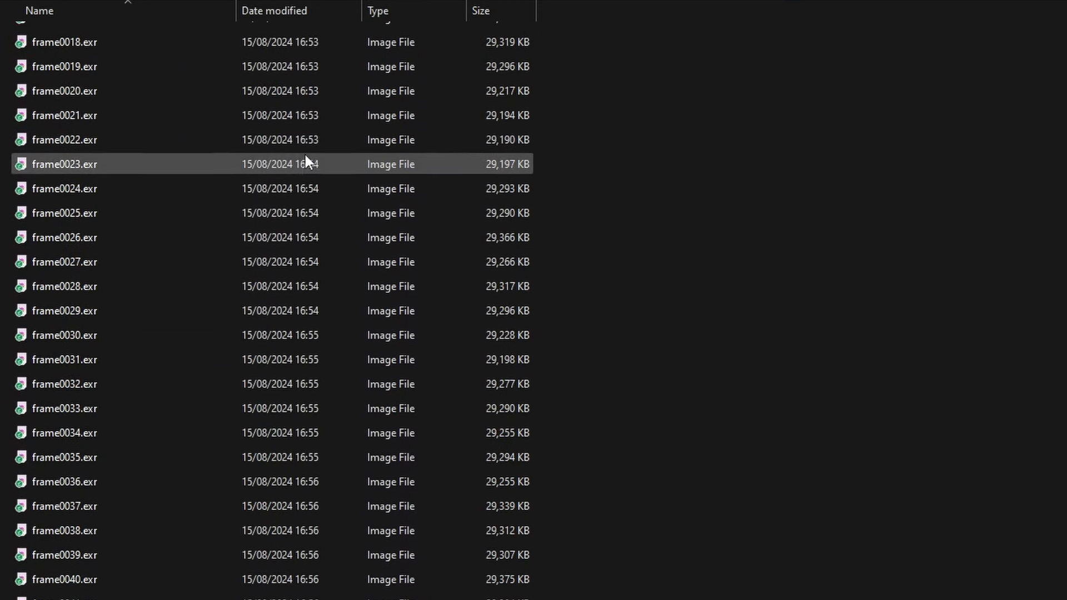
scroll(328, 231, down, 7)
scroll(337, 283, up, 7)
scroll(219, 150, up, 5)
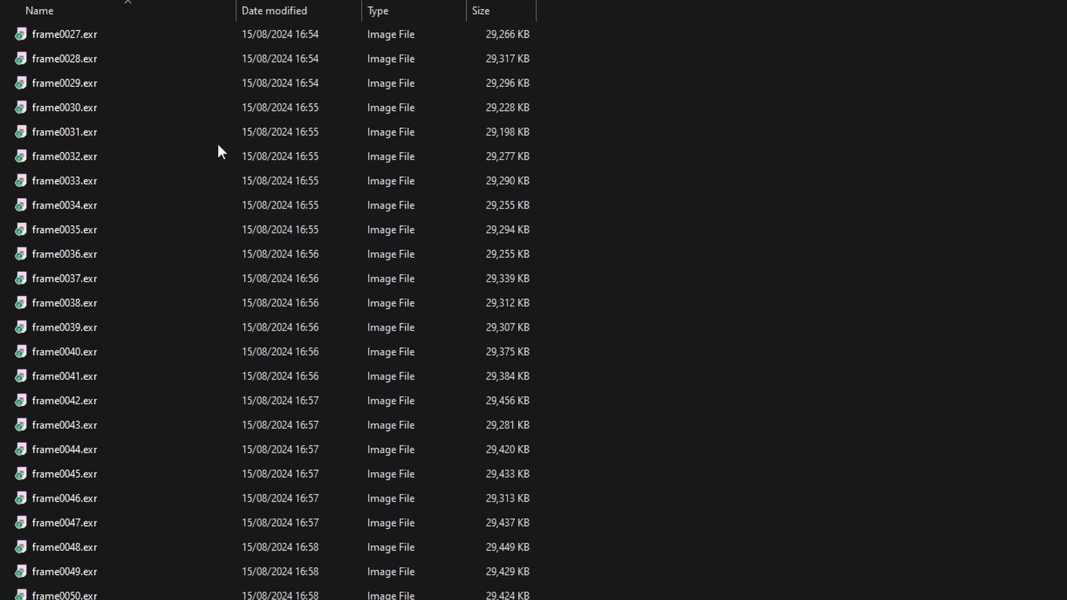
key(ctrl+a)
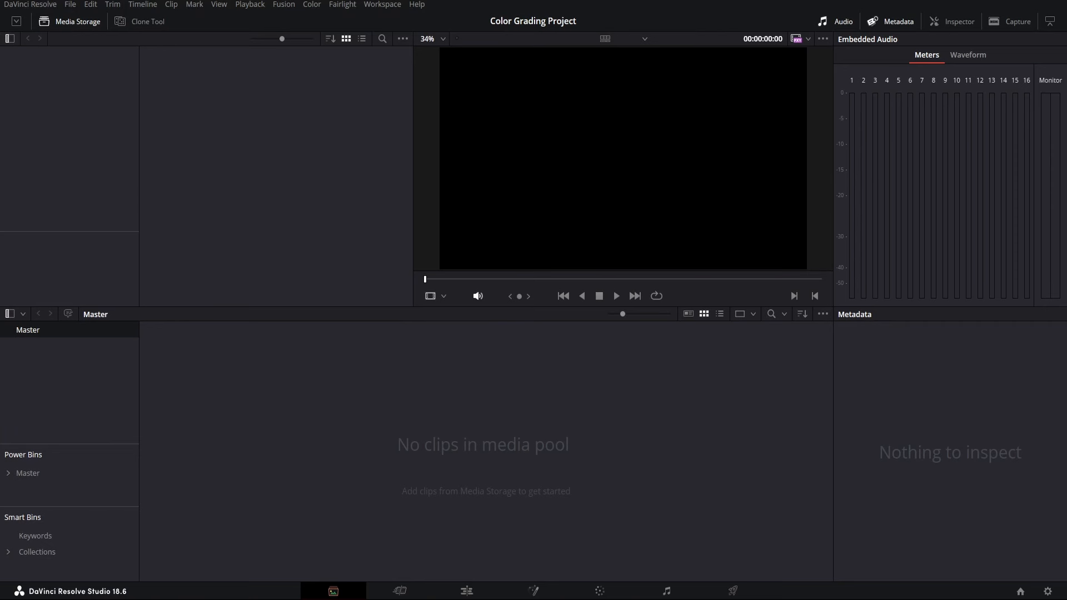
drag(251, 121, 251, 121)
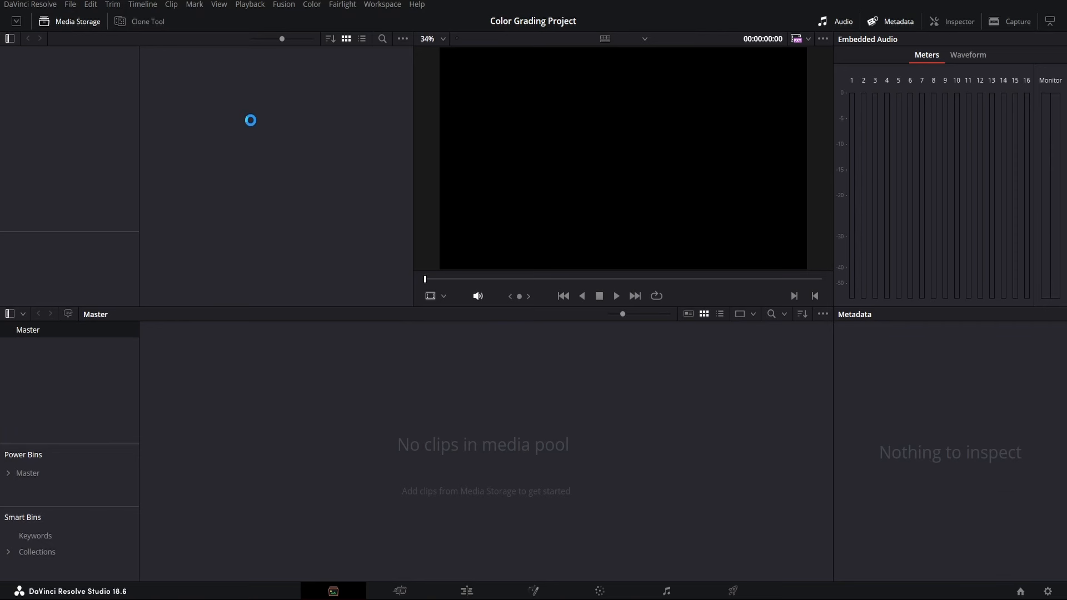
click(243, 167)
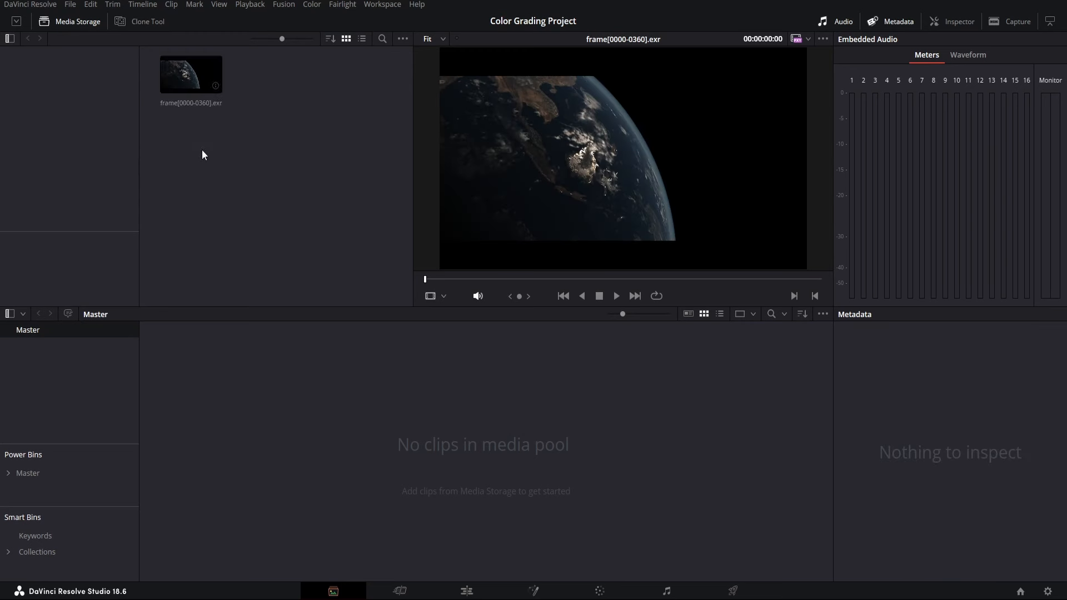
- Add the frame[0000-0360].exr sequence to the media pool and place it at the start of a new timeline on the Edit page
drag(203, 78, 355, 429)
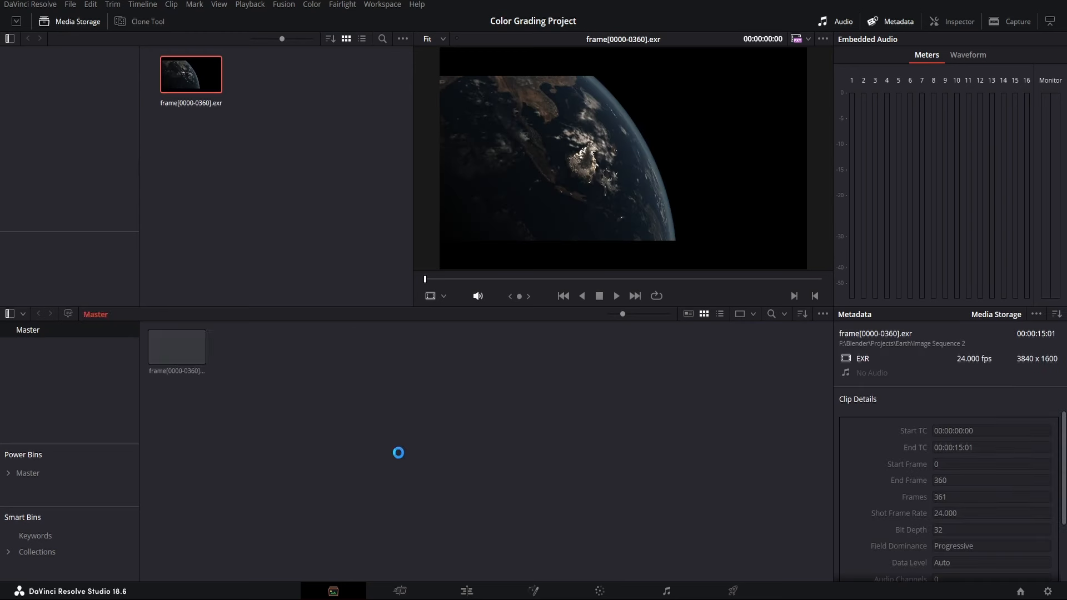
click(466, 591)
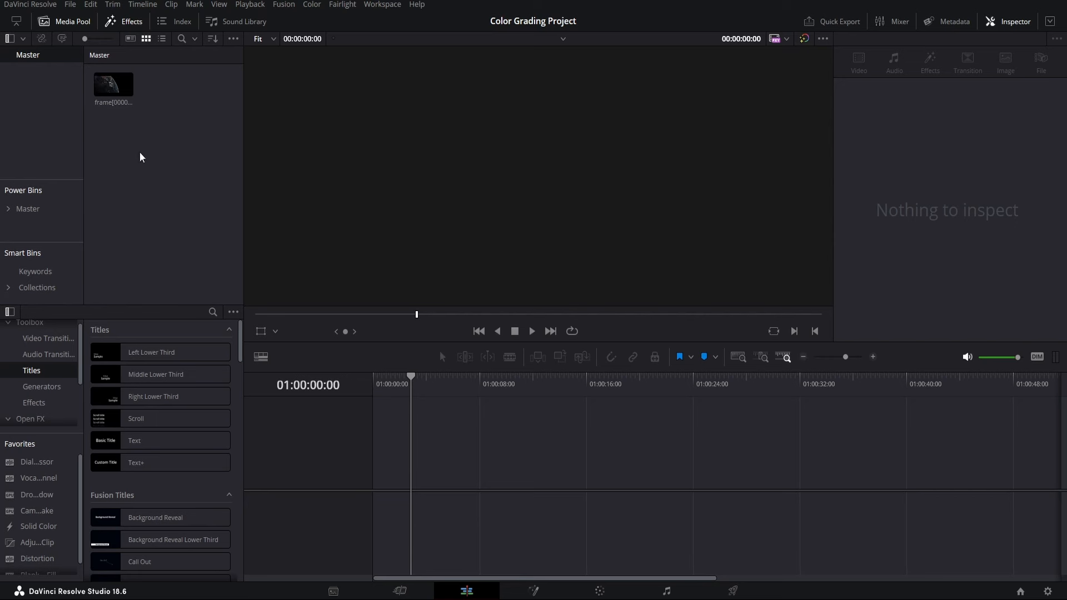
drag(112, 85, 412, 464)
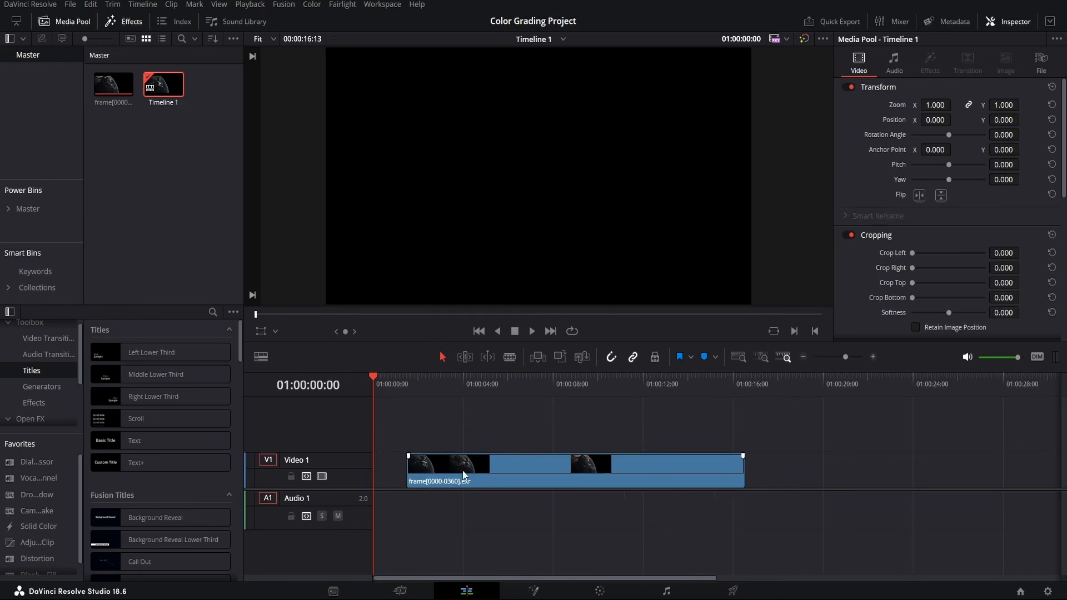
- Scrub through the Earth clip on the timeline and play it back from the beginning
click(448, 391)
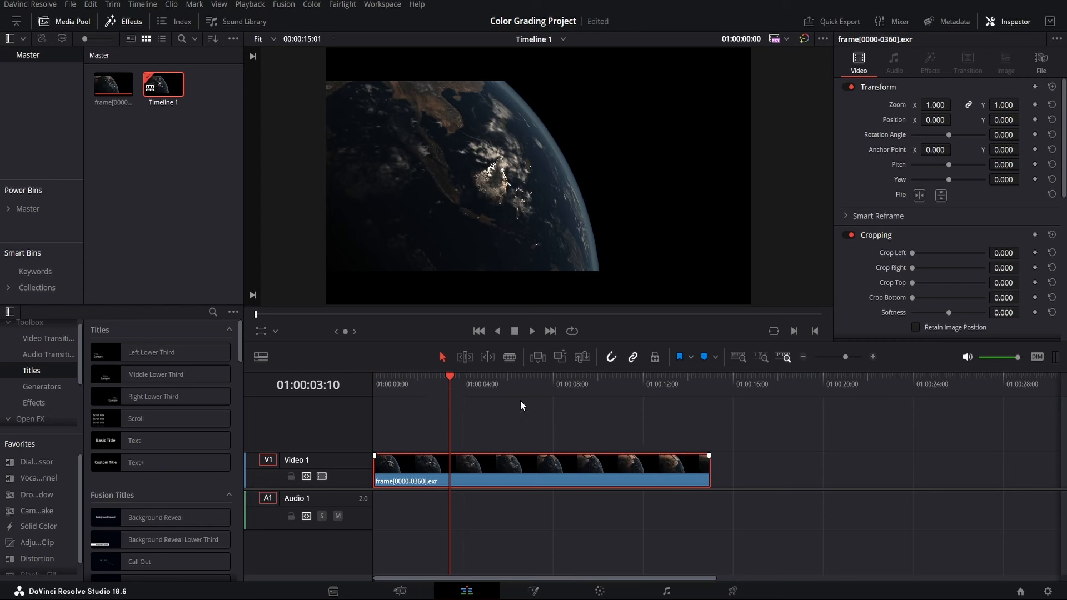
key(Home)
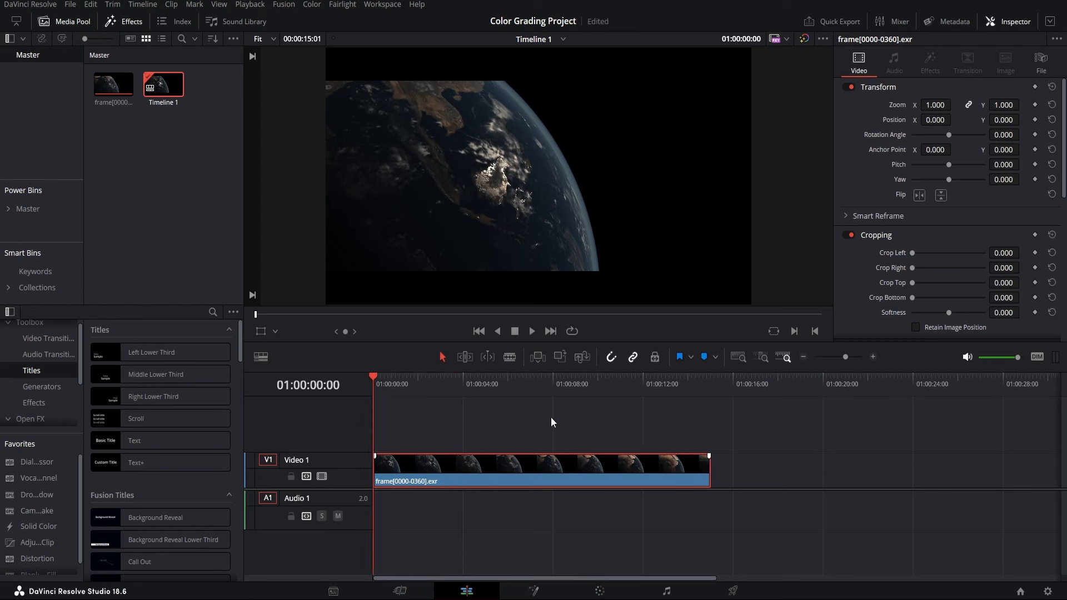
click(467, 396)
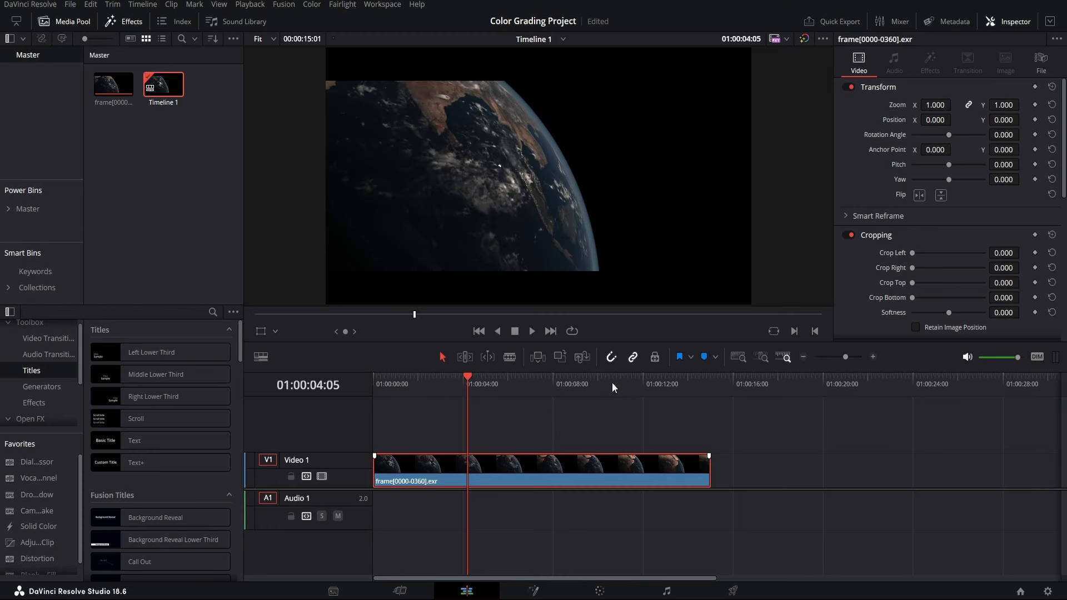
drag(615, 387, 365, 403)
key(space)
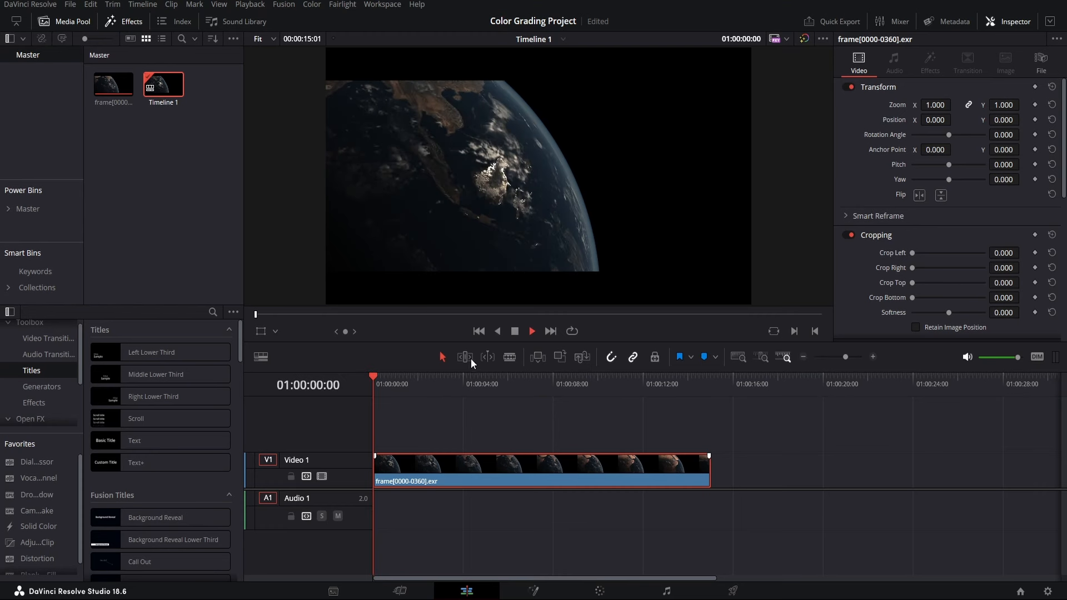
key(space)
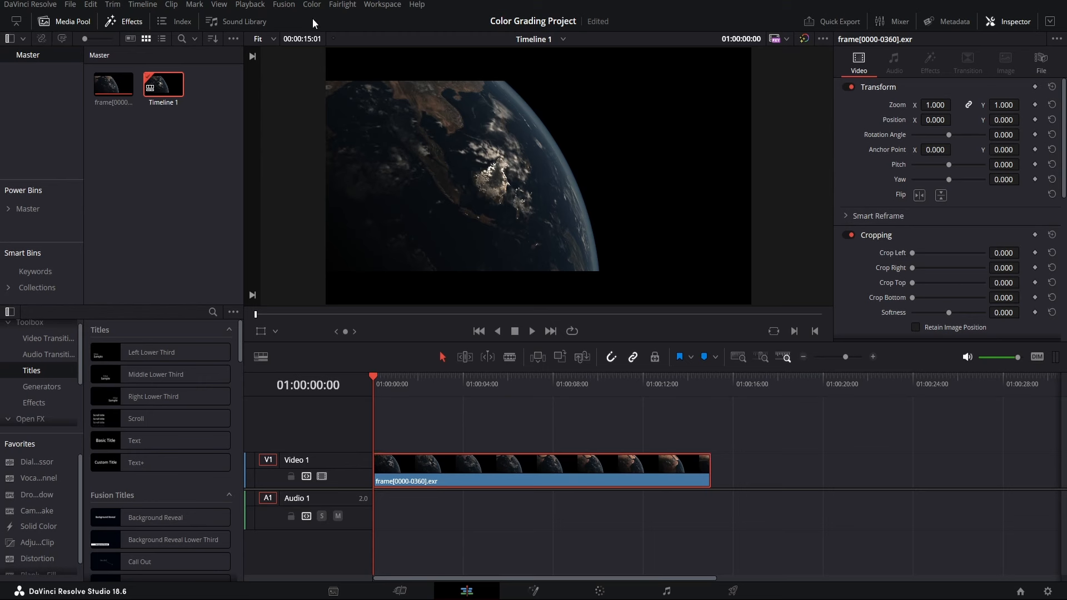
- Set the timeline proxy resolution to Quarter and test the playback of the Earth clip
click(251, 5)
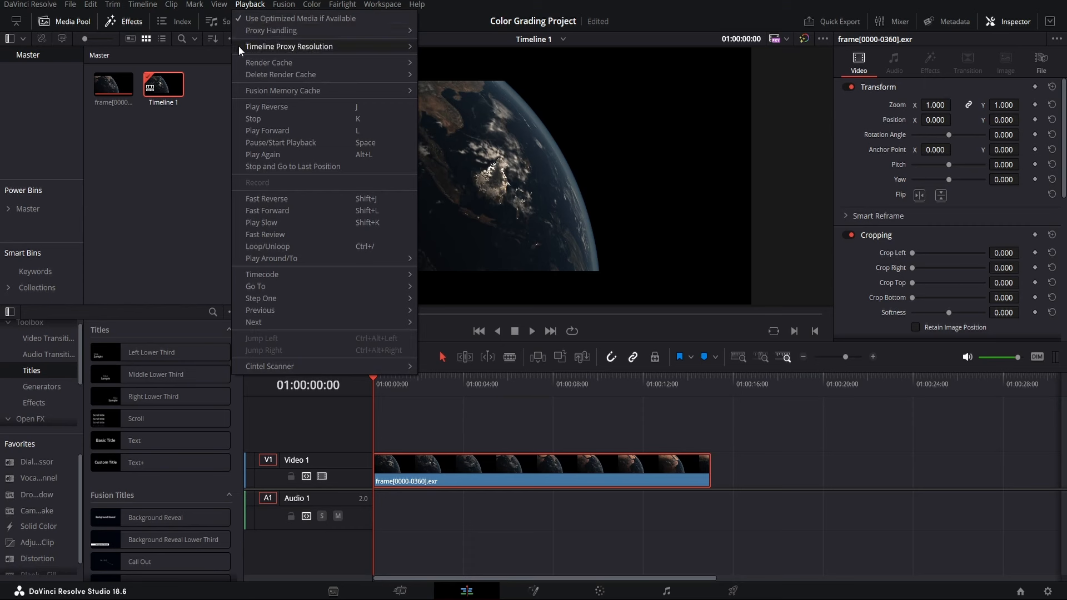
mouse_move(262, 45)
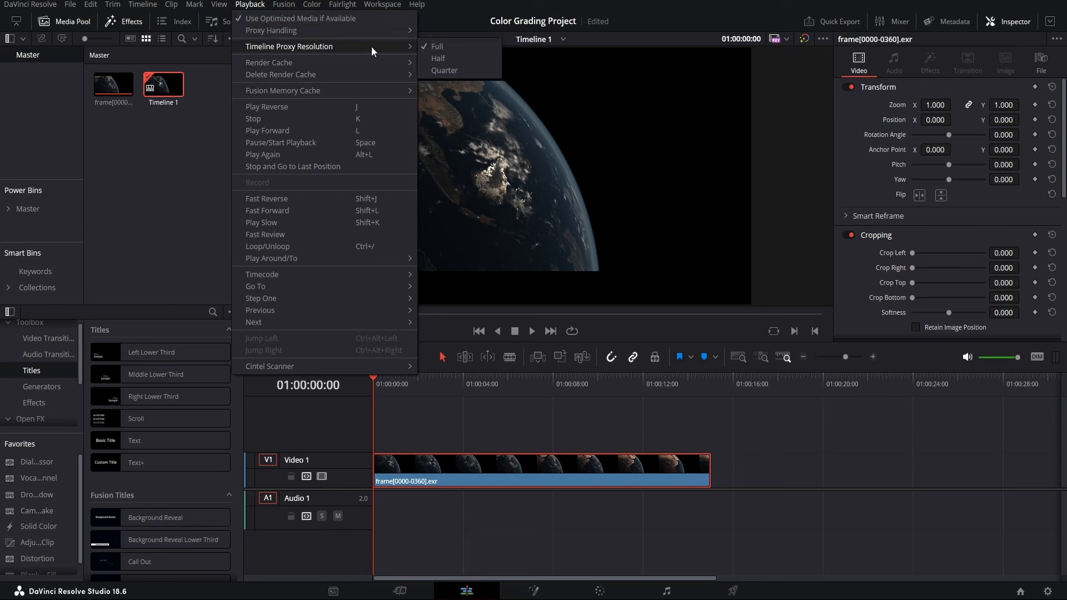
click(450, 70)
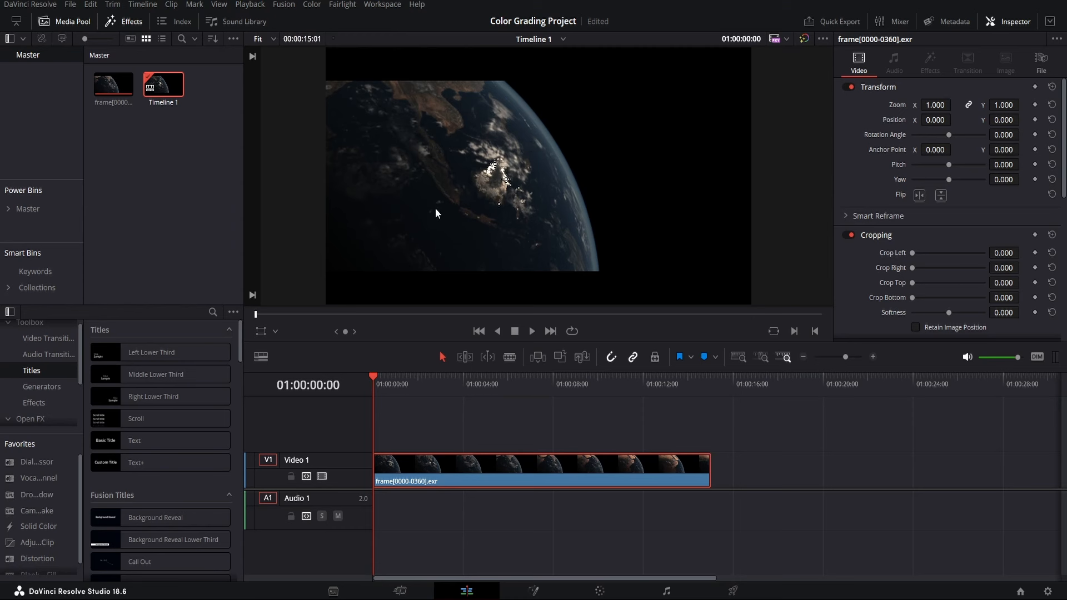
scroll(579, 240, up, 1)
key(space)
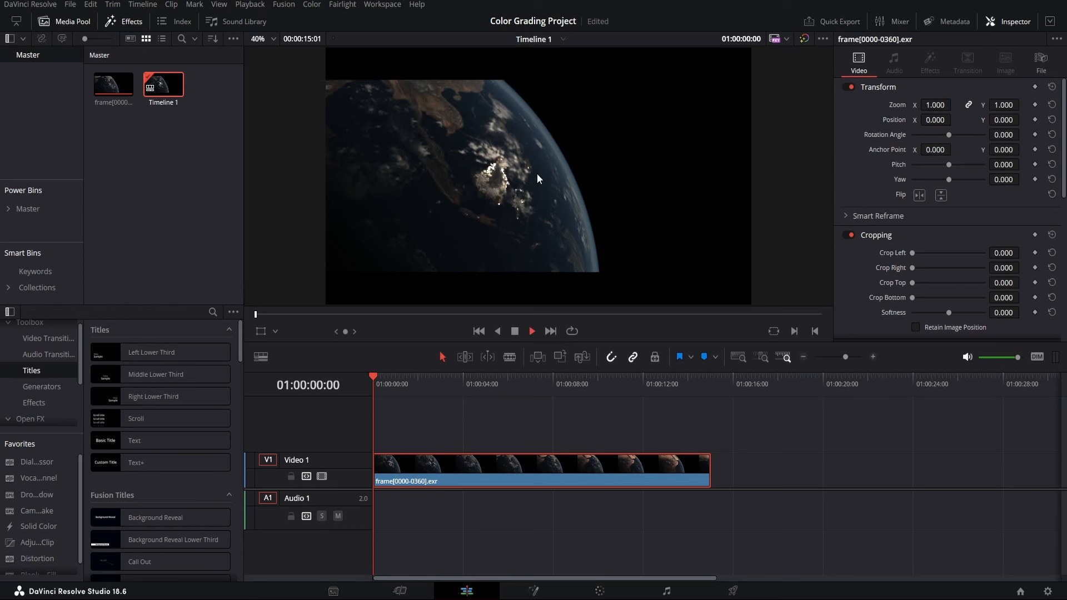
key(space)
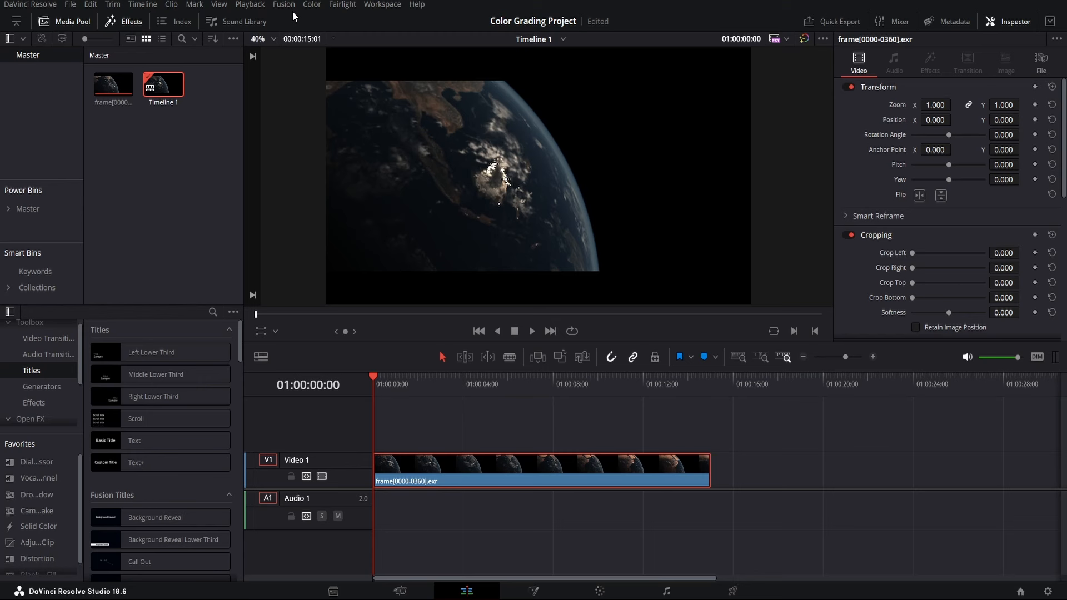
- Set the render cache to Smart, start and check playback, and deselect the Earth clip on the timeline
click(255, 6)
mouse_move(267, 65)
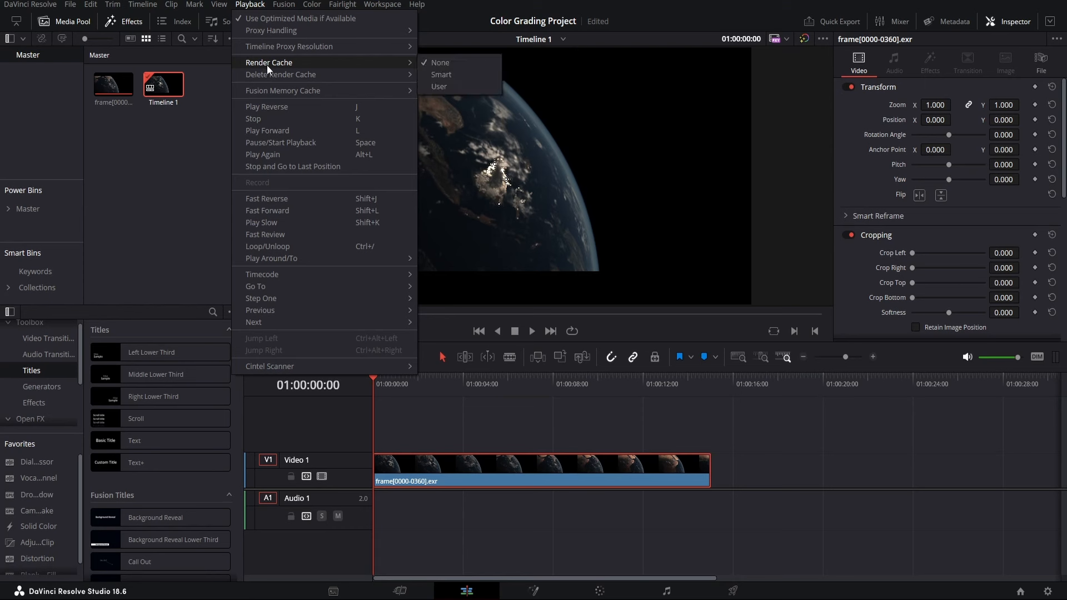
click(455, 75)
key(space)
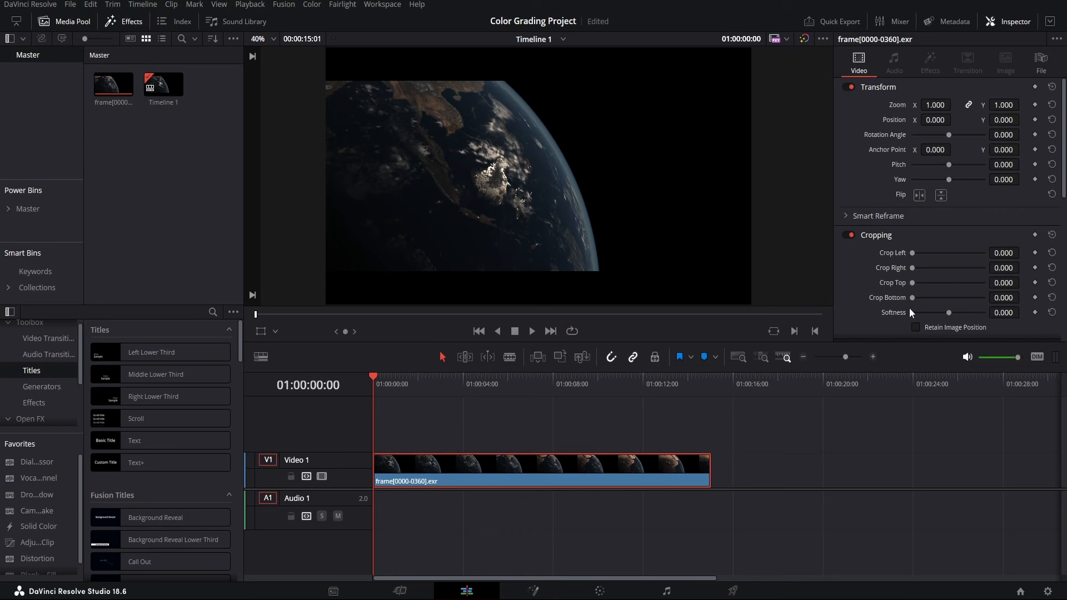
click(795, 448)
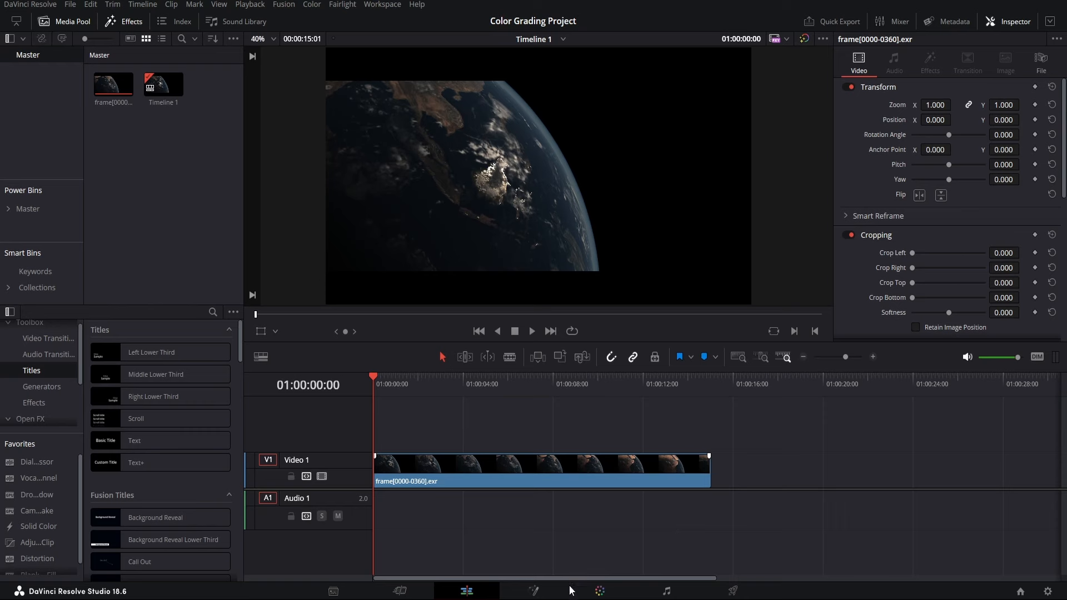
- Switch to the Color page and move node 01 close to the source input, level with the connection line
click(612, 595)
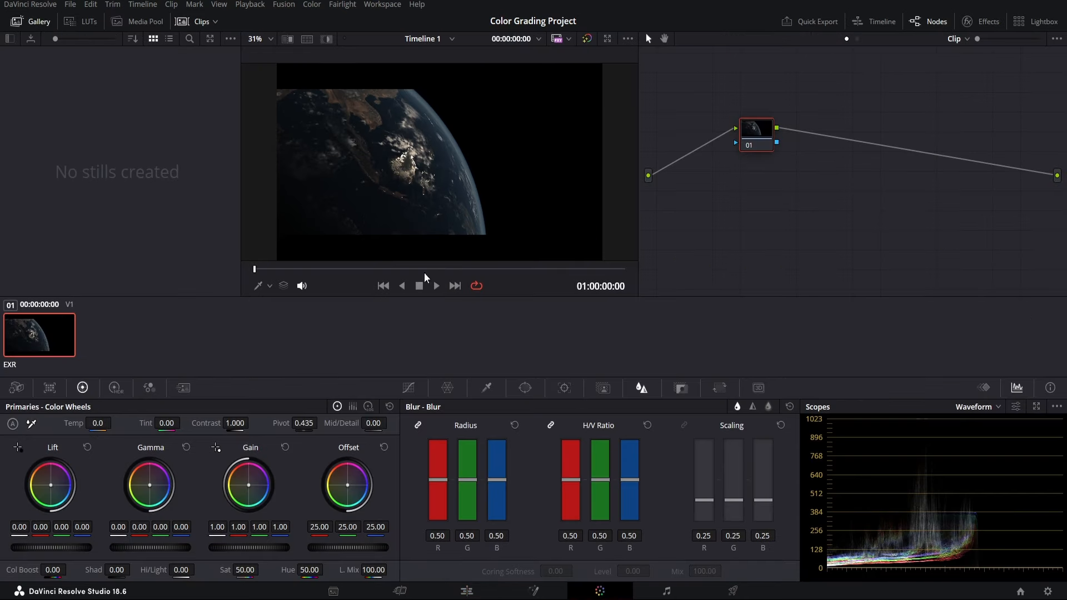
drag(753, 146, 693, 95)
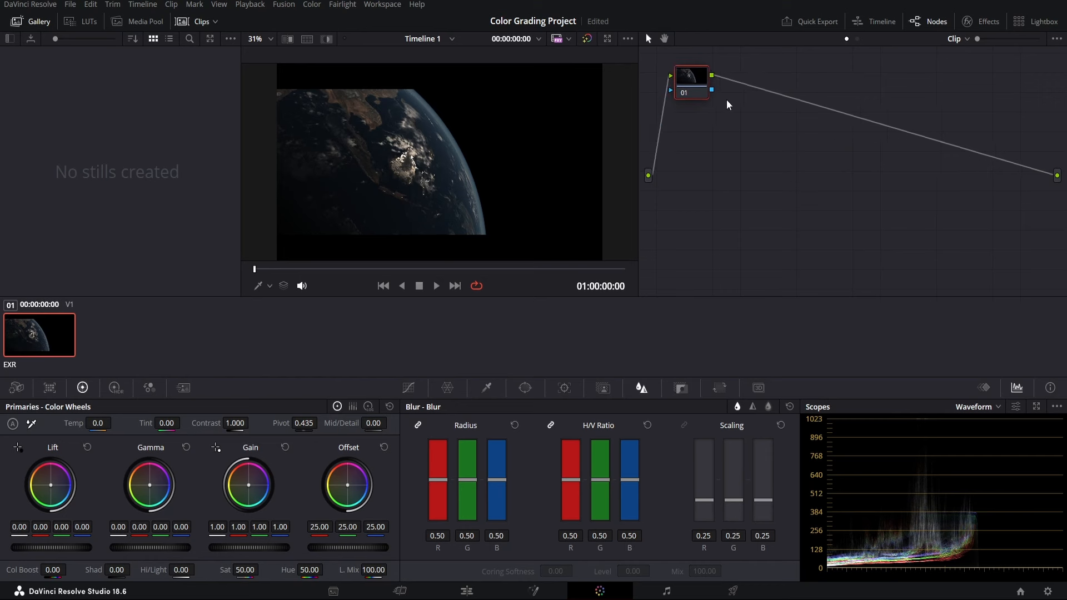
key(ctrl+z)
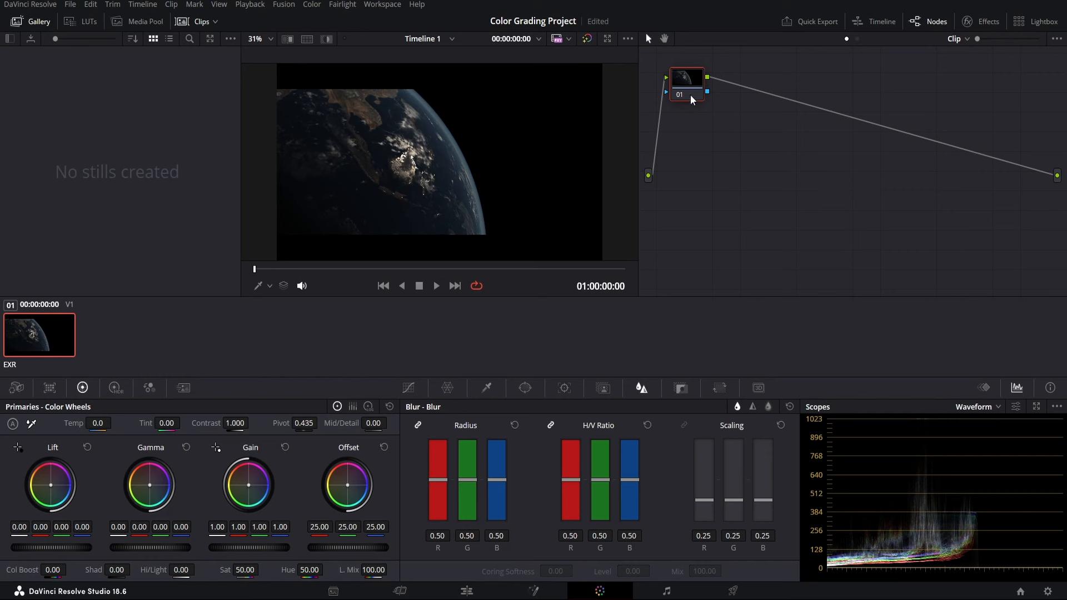
drag(686, 87, 708, 187)
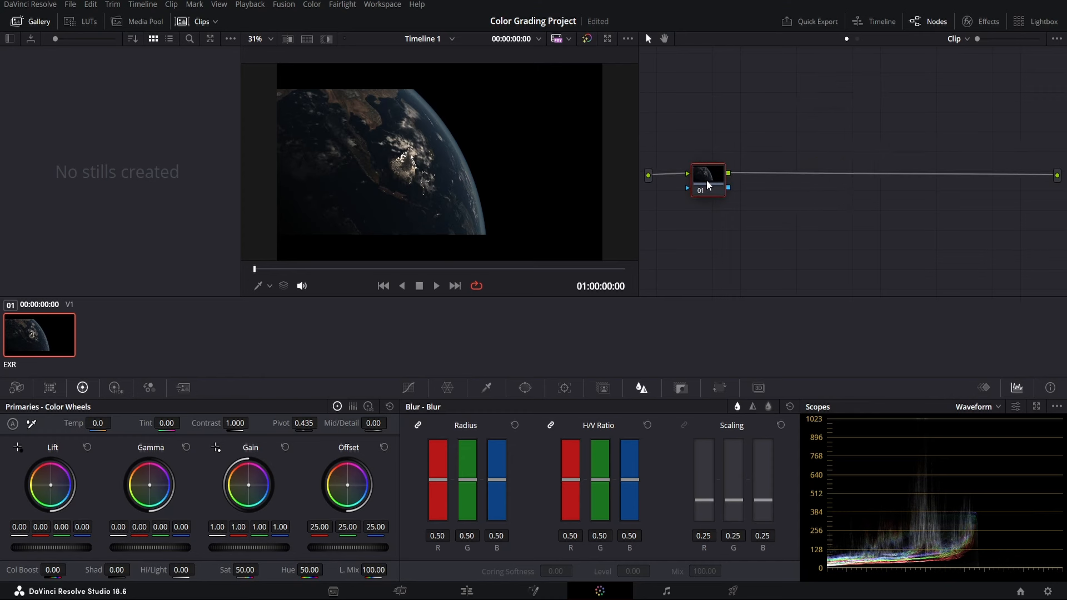
- Apply the ACES Transform effect from the Resolve FX Color group to node 01 and nudge the node toward the output
click(980, 23)
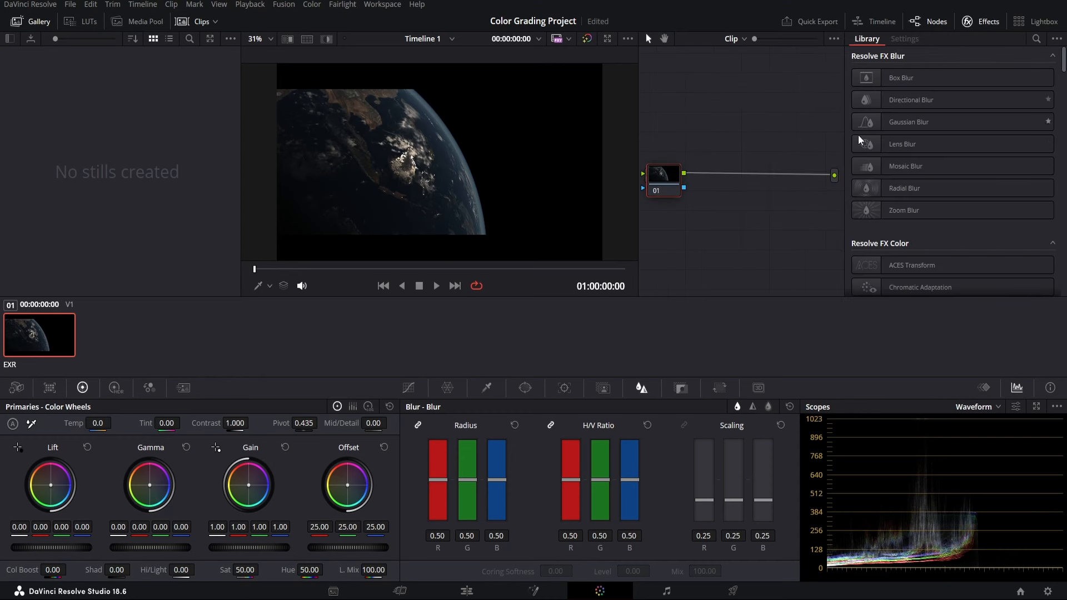
scroll(878, 183, down, 3)
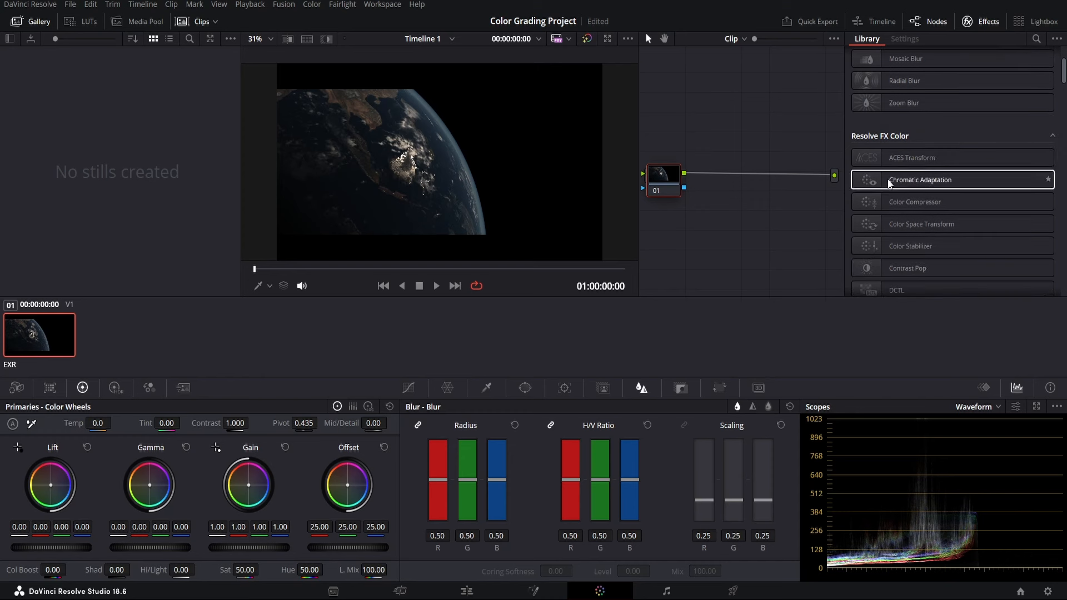
double_click(927, 160)
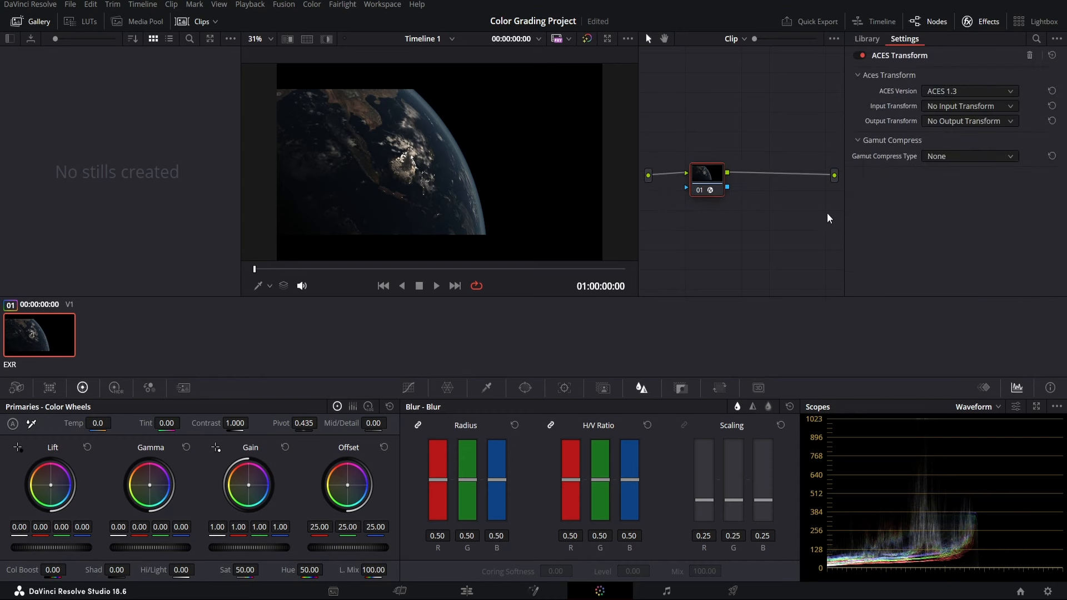
drag(706, 171, 717, 167)
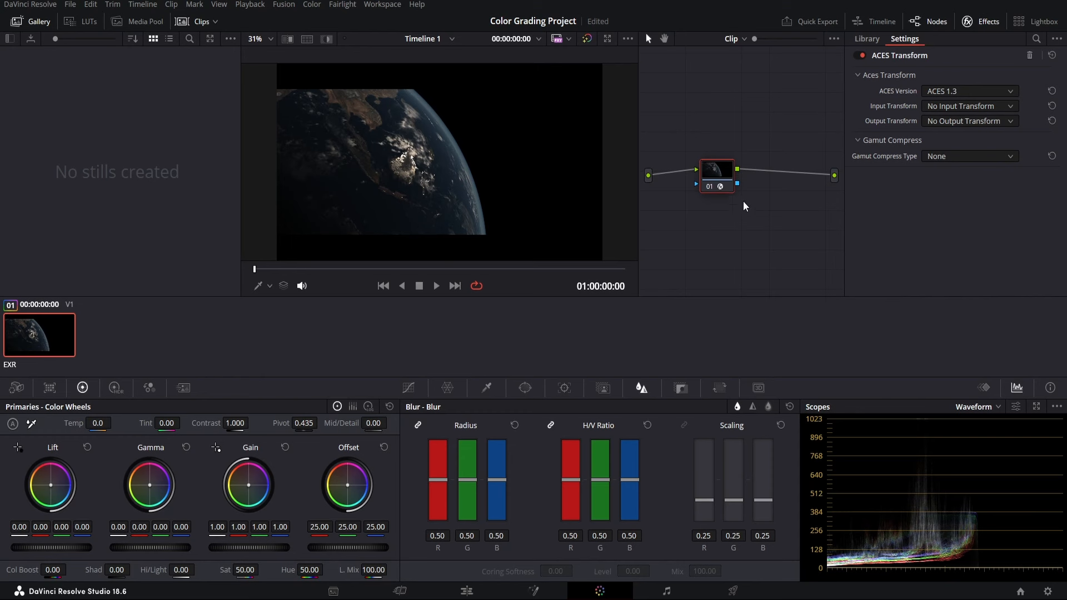
drag(714, 182, 721, 182)
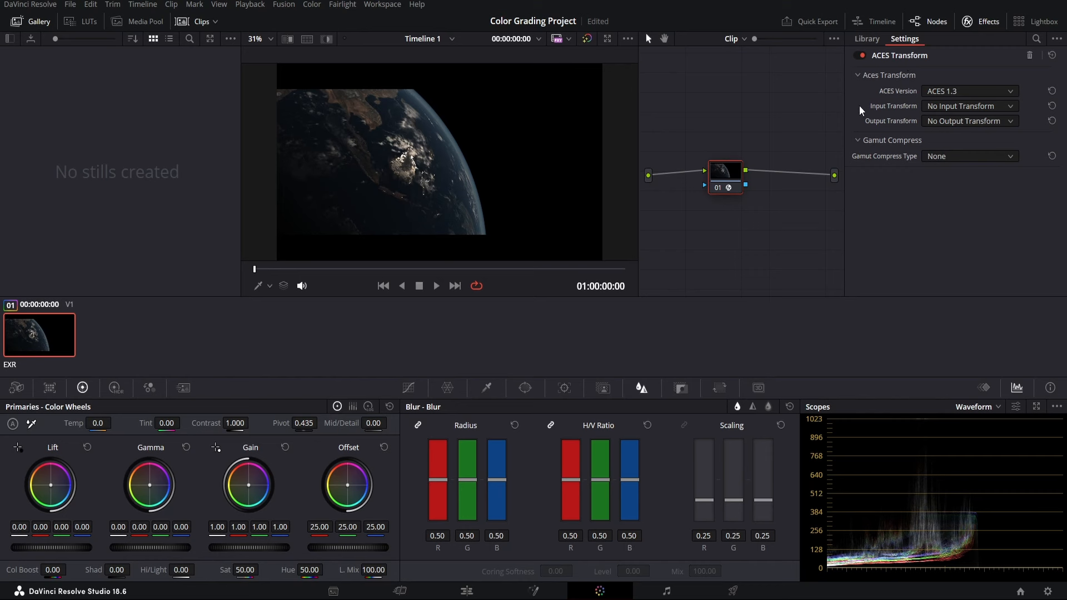
- Set the ACES Transform's input transform to sRGB (Linear) - CSC
click(931, 111)
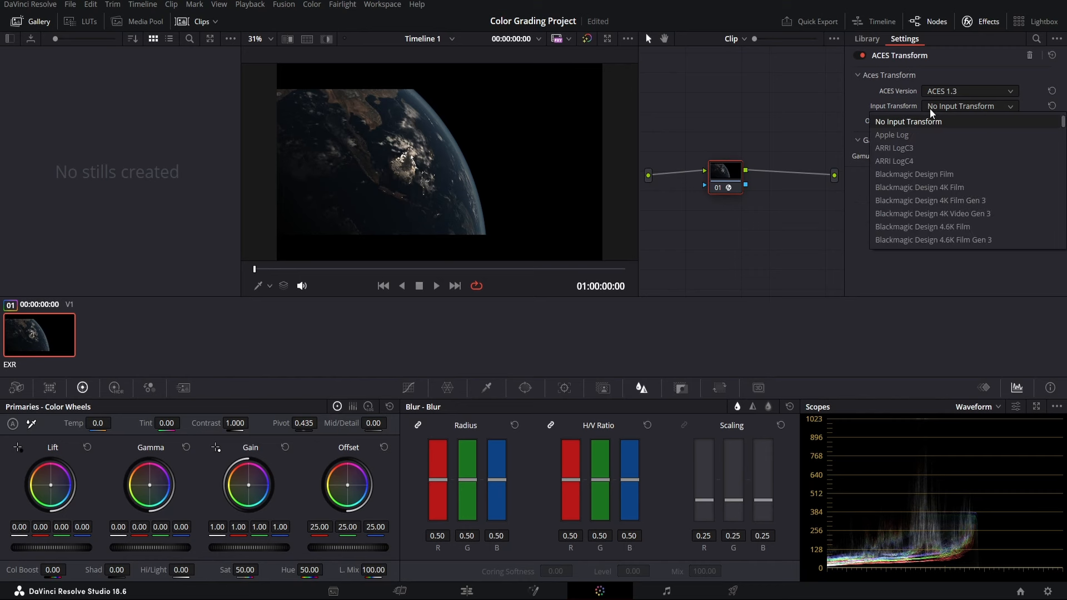
scroll(929, 158, down, 10)
scroll(927, 160, down, 10)
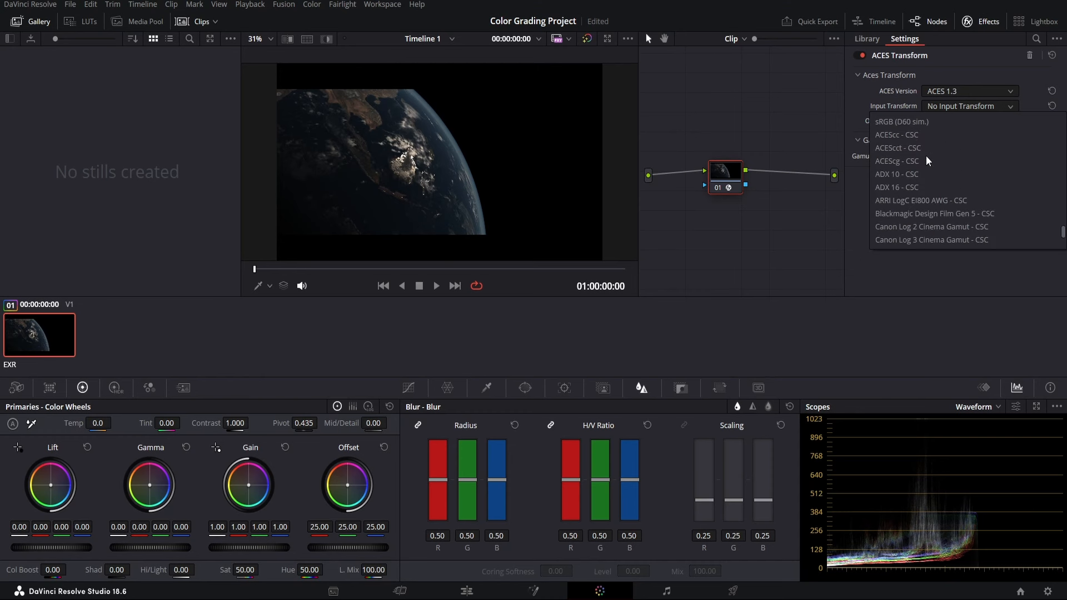
scroll(927, 160, down, 3)
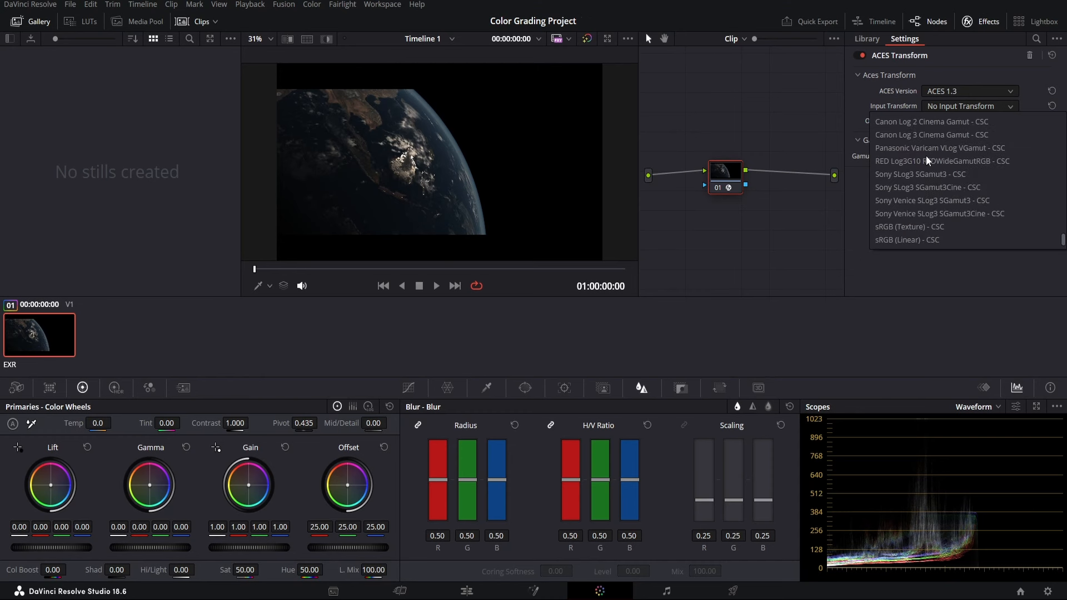
click(903, 242)
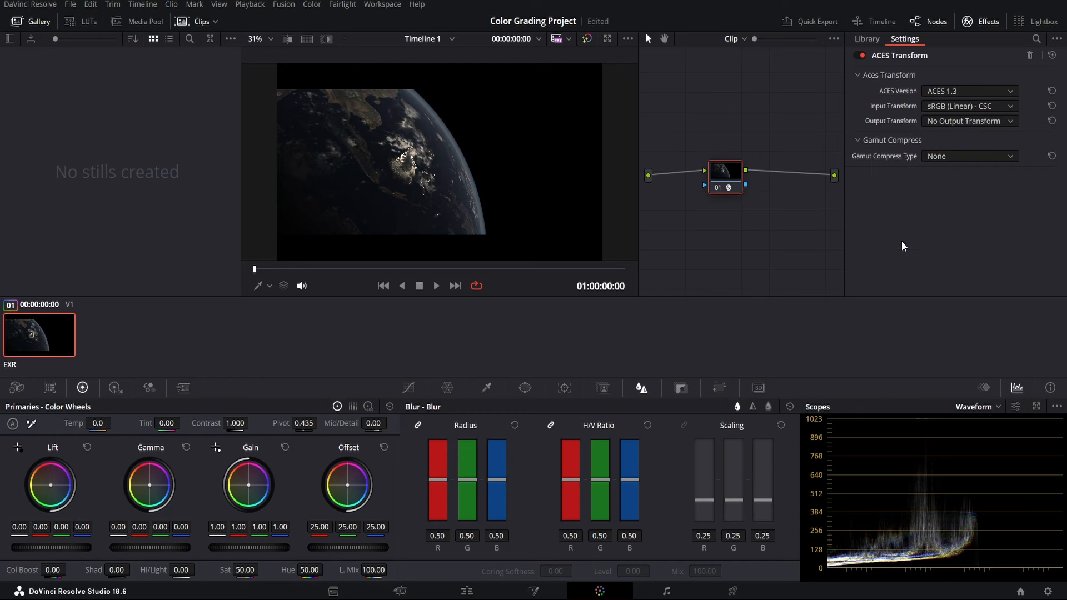
click(944, 106)
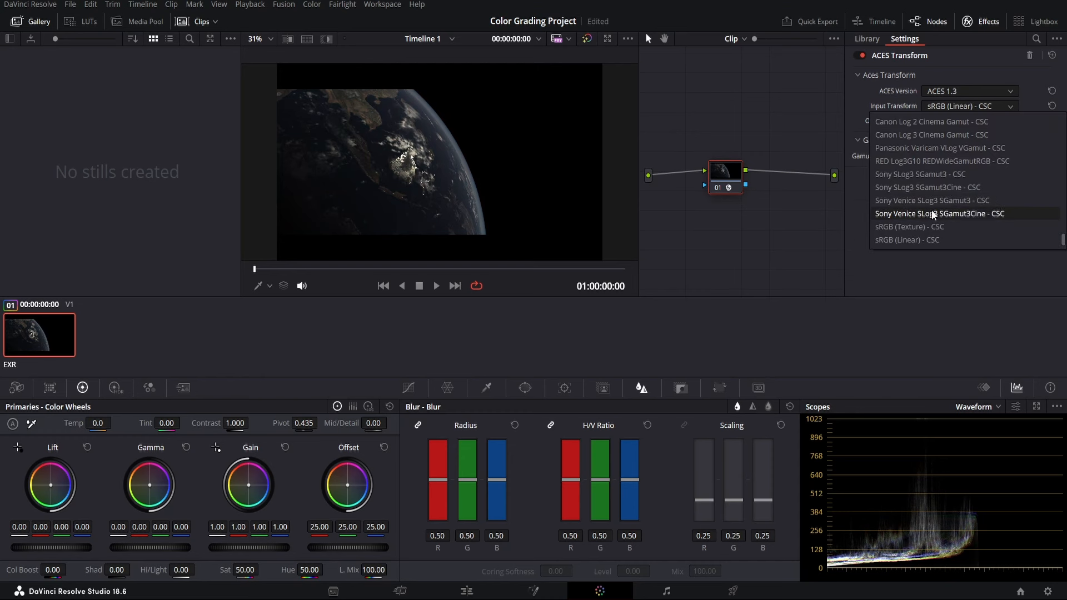
click(911, 243)
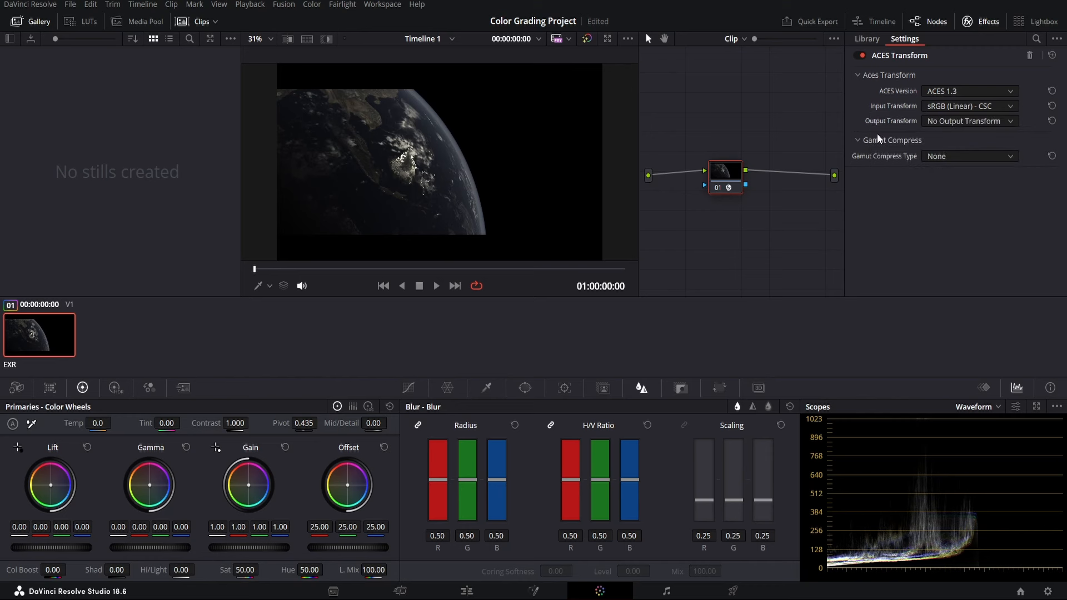
- Set the ACES Transform's output transform to Rec.709
click(932, 124)
scroll(941, 178, down, 2)
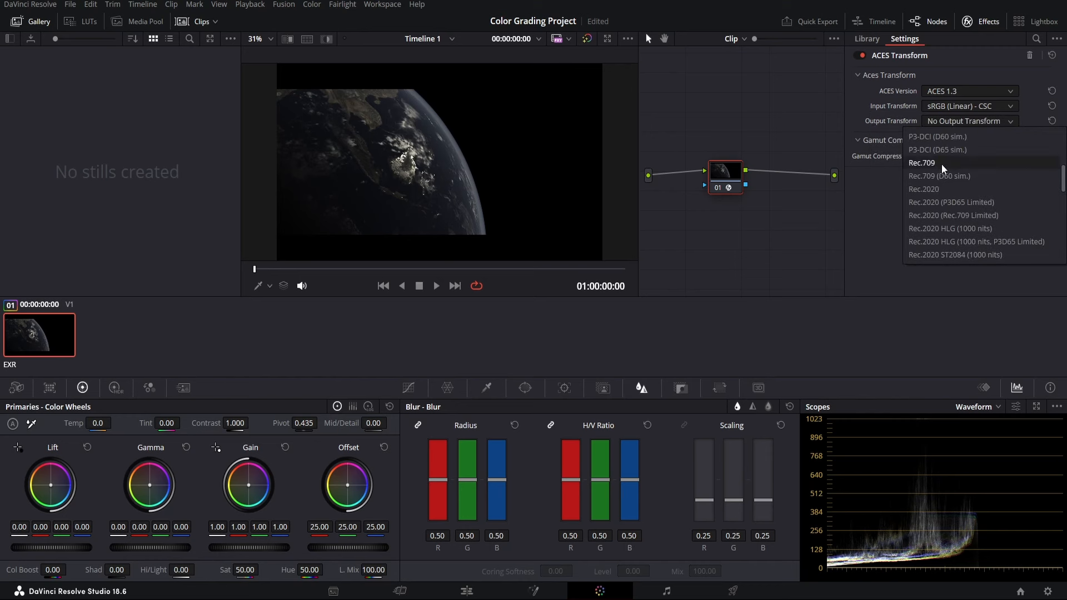
click(941, 163)
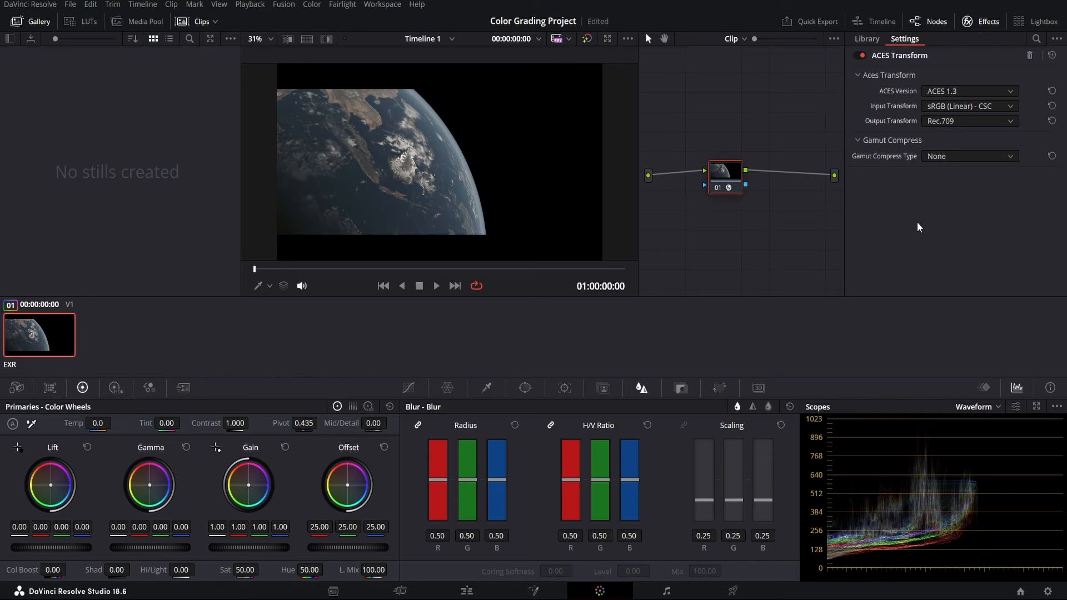
- Try Rec.2020 as the ACES Transform's output transform and undo that change
click(945, 121)
scroll(925, 205, down, 5)
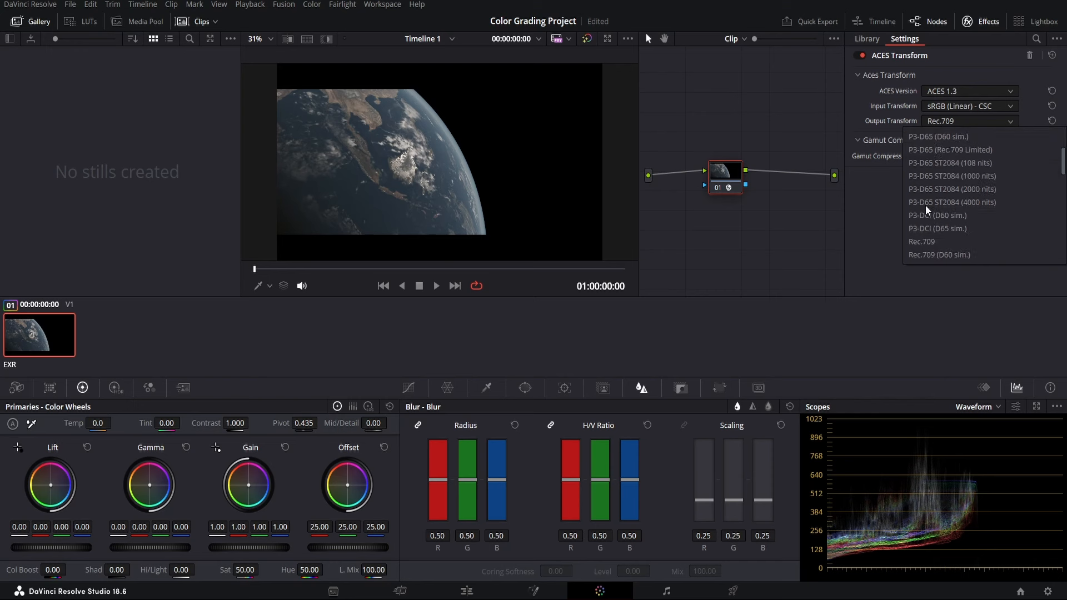
click(952, 187)
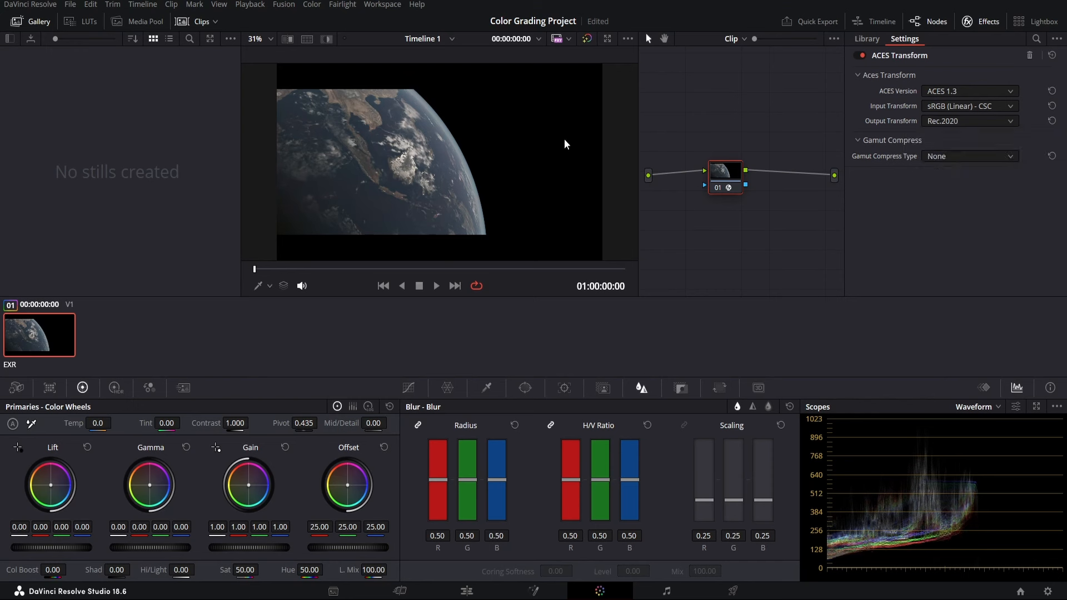
key(ctrl+z)
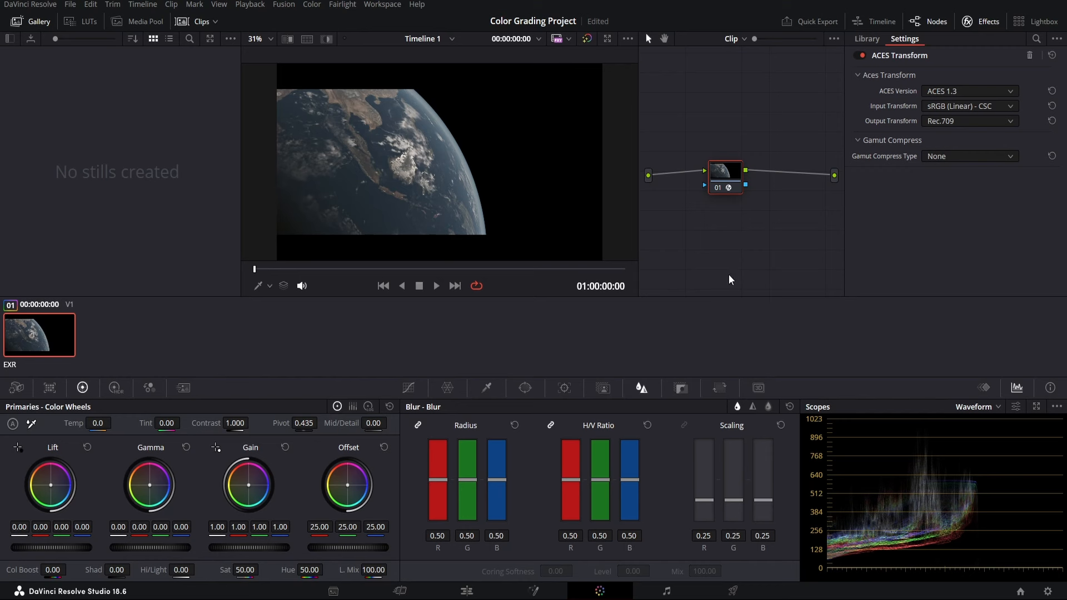
- Label the ACES node "Transform", hide the effects library and move the node toward the output end of the graph
right_click(727, 175)
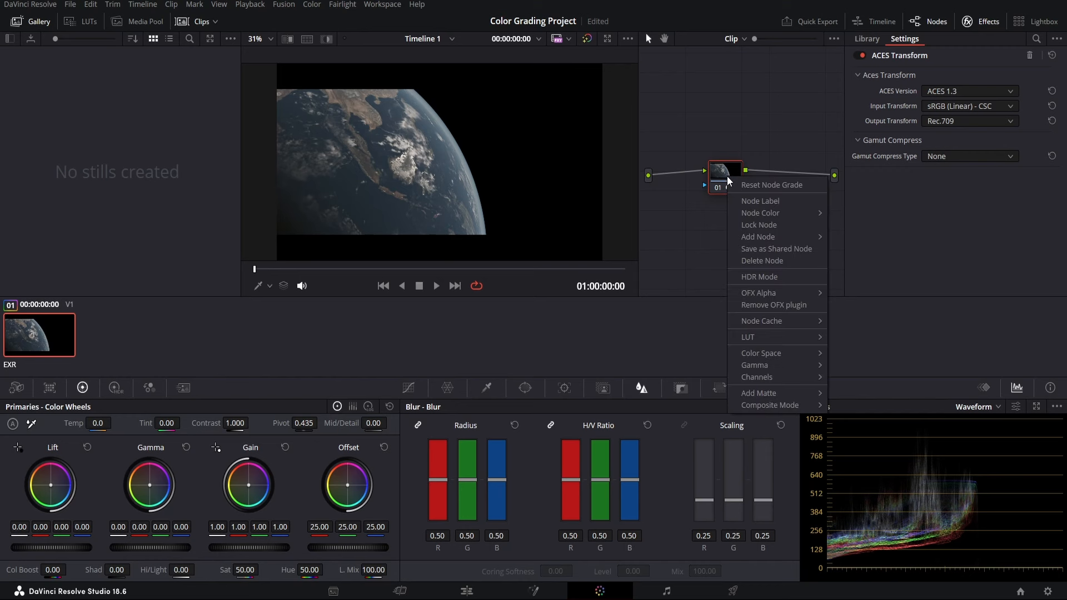
click(785, 203)
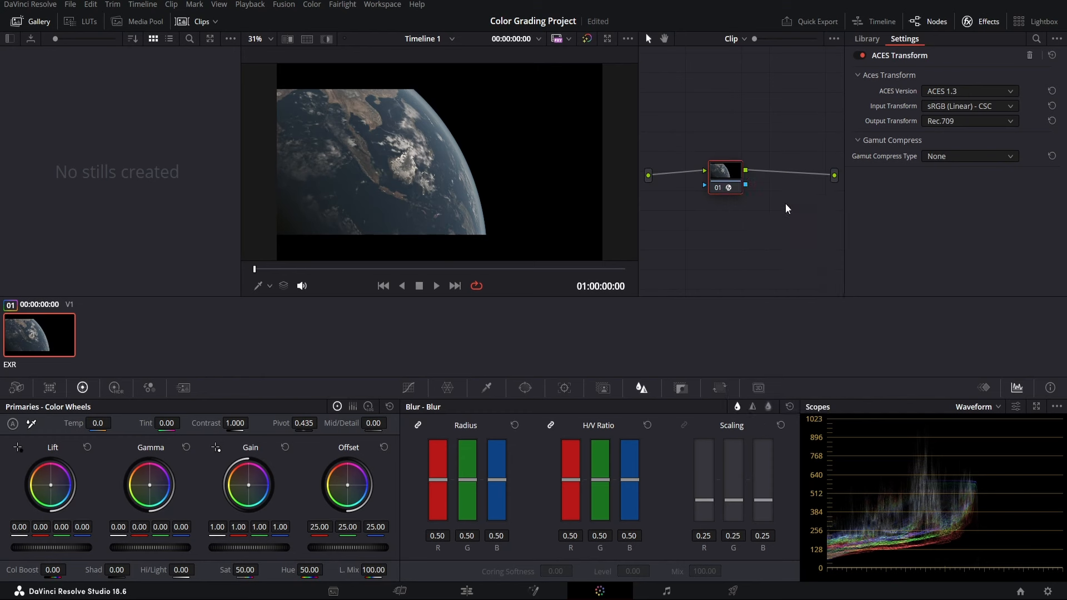
text(Transform)
drag(719, 172, 1027, 267)
click(988, 23)
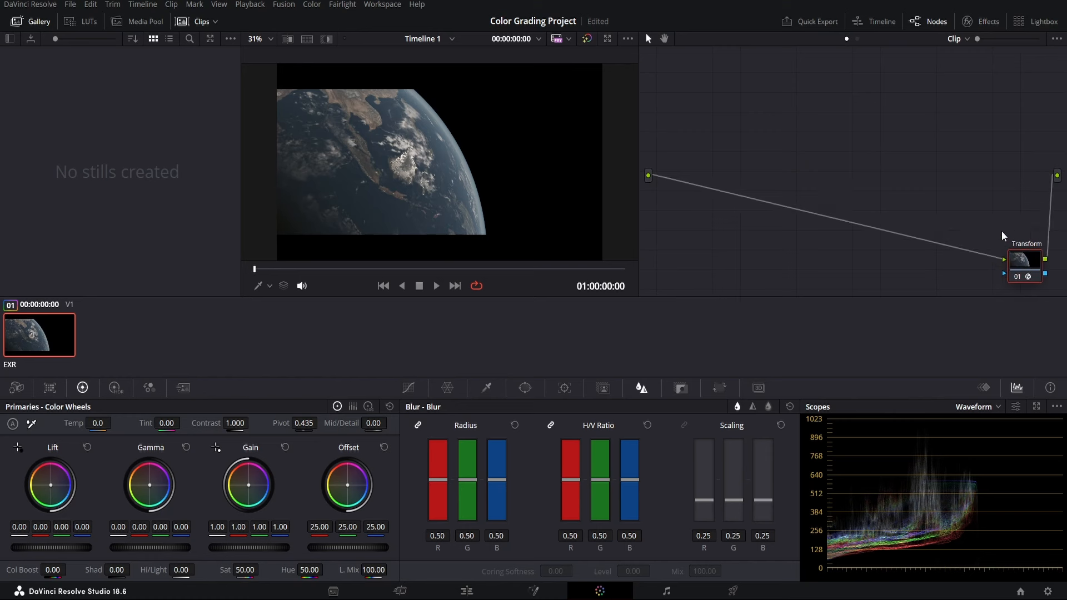
drag(1019, 272, 894, 206)
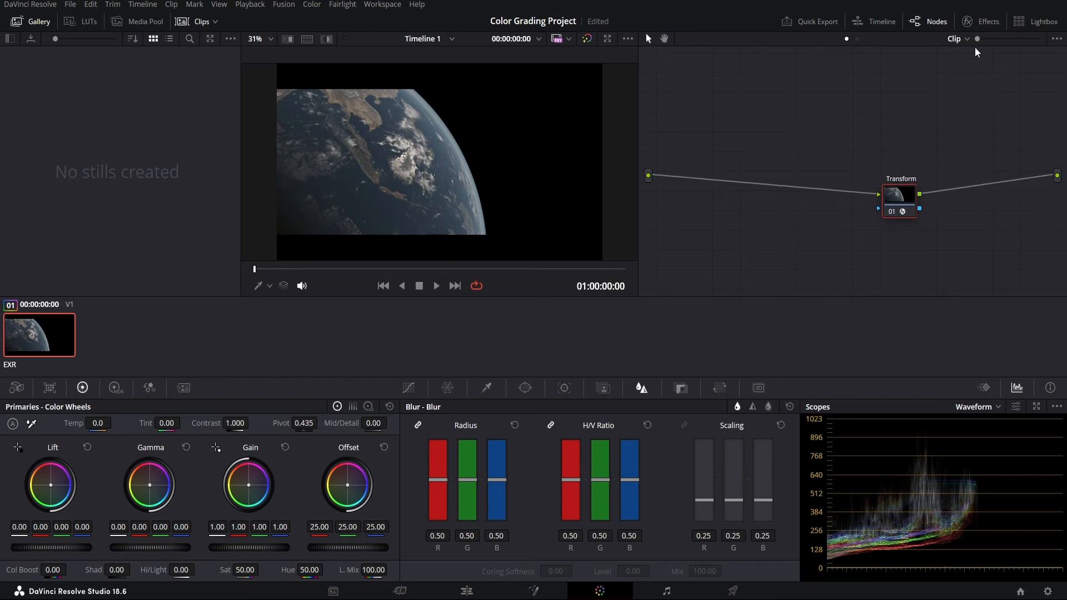
- Reopen the Transform node's ACES settings and examine the available output transforms
click(980, 22)
click(944, 122)
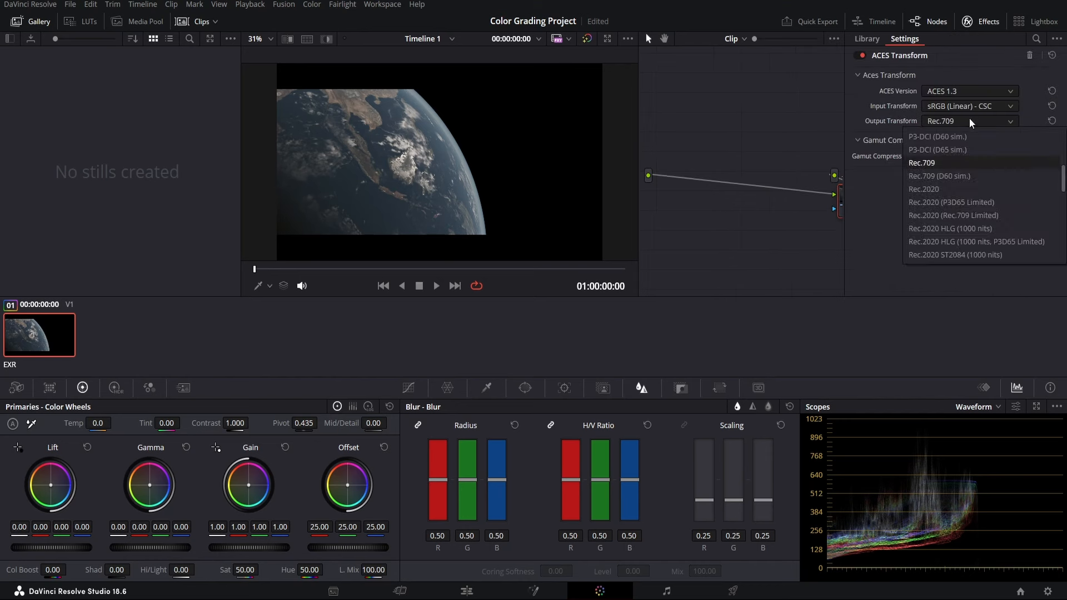
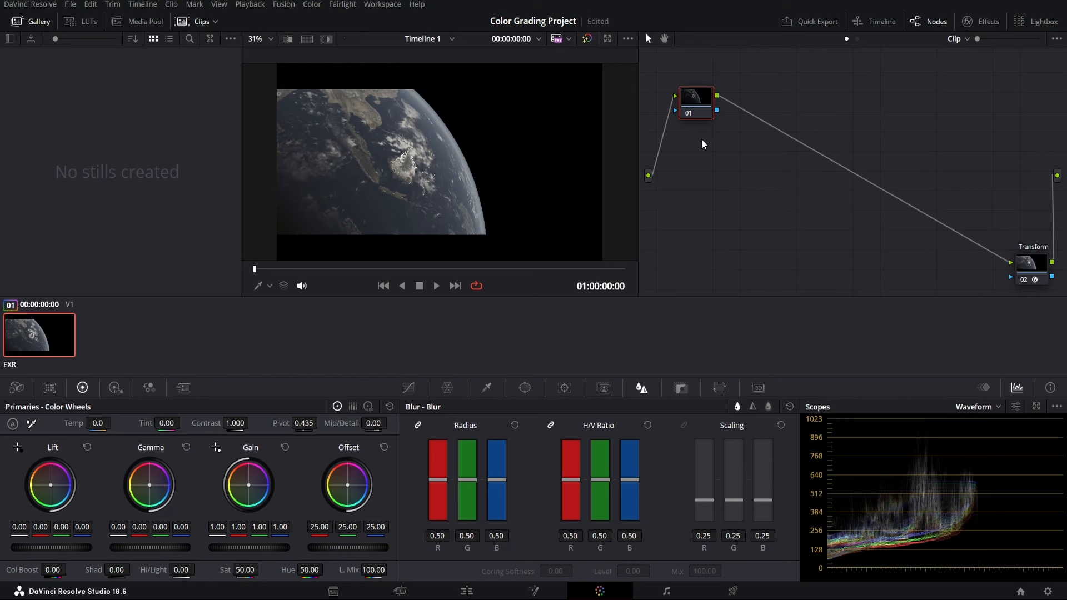
- Move the unlabelled node 01 slightly higher in the node graph, above the source input
mouse_move(693, 101)
mouse_down()
mouse_move(687, 110)
mouse_move(688, 86)
mouse_up()
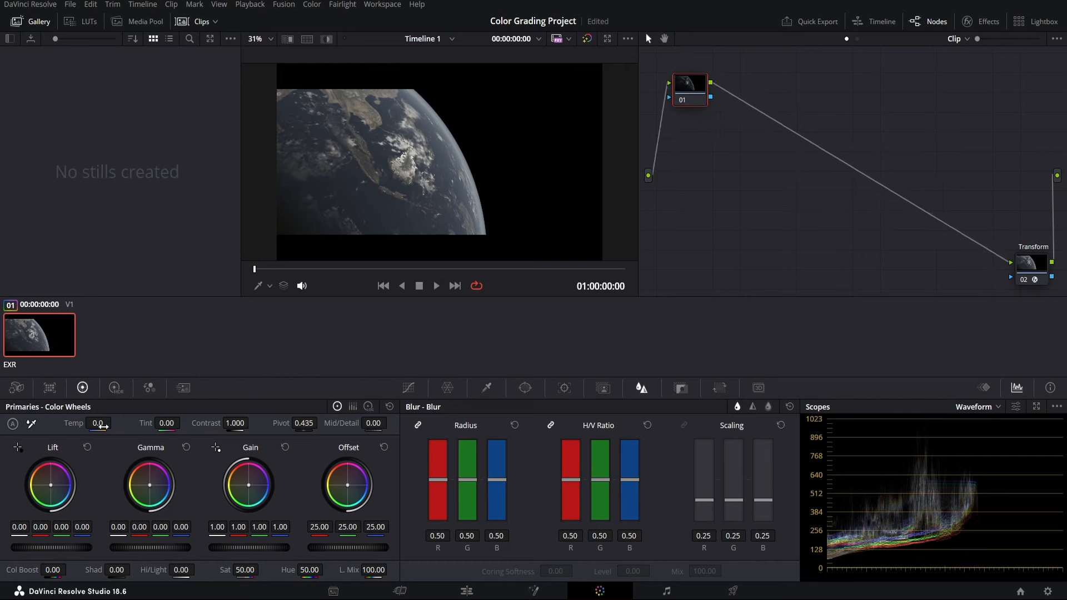
- Try a Temp of 1650 and a Tint of -100 on node 01 and reset both
mouse_move(103, 427)
mouse_down()
mouse_move(167, 426)
mouse_move(111, 423)
mouse_up()
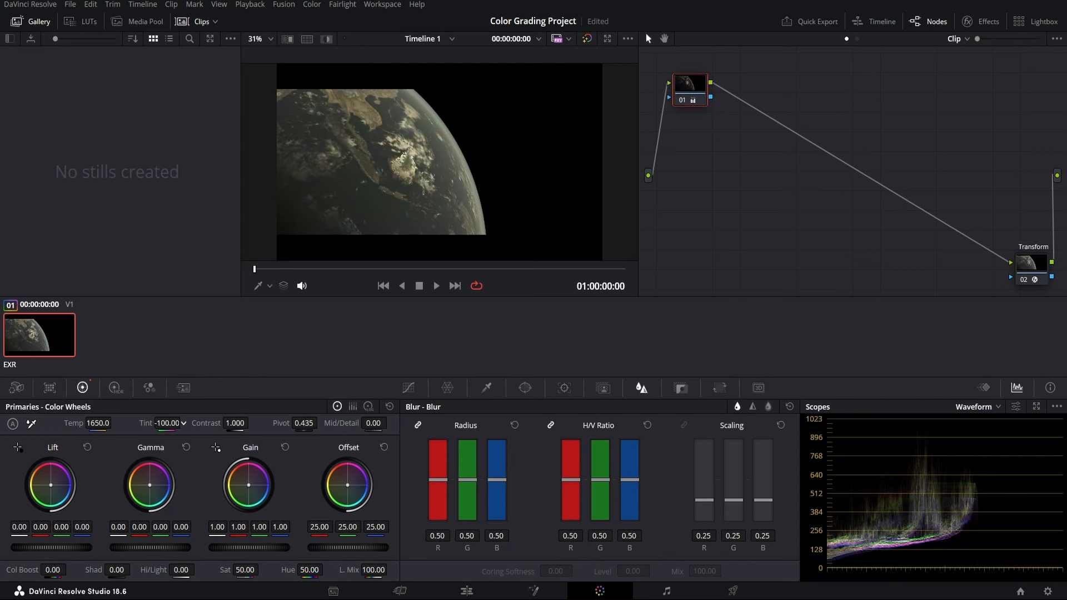
drag(184, 424, 223, 423)
double_click(146, 423)
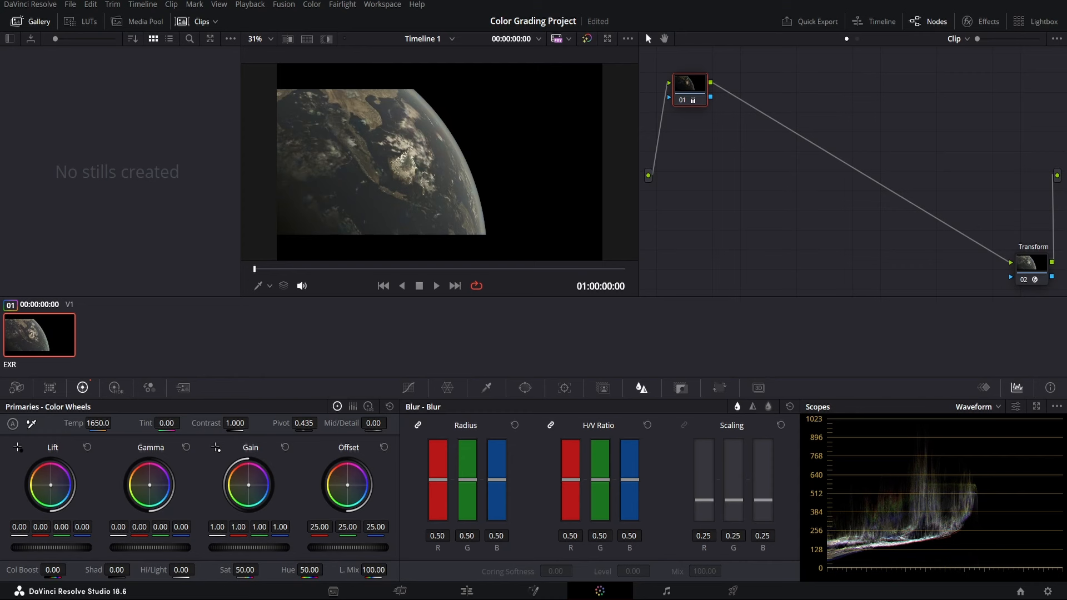
double_click(73, 423)
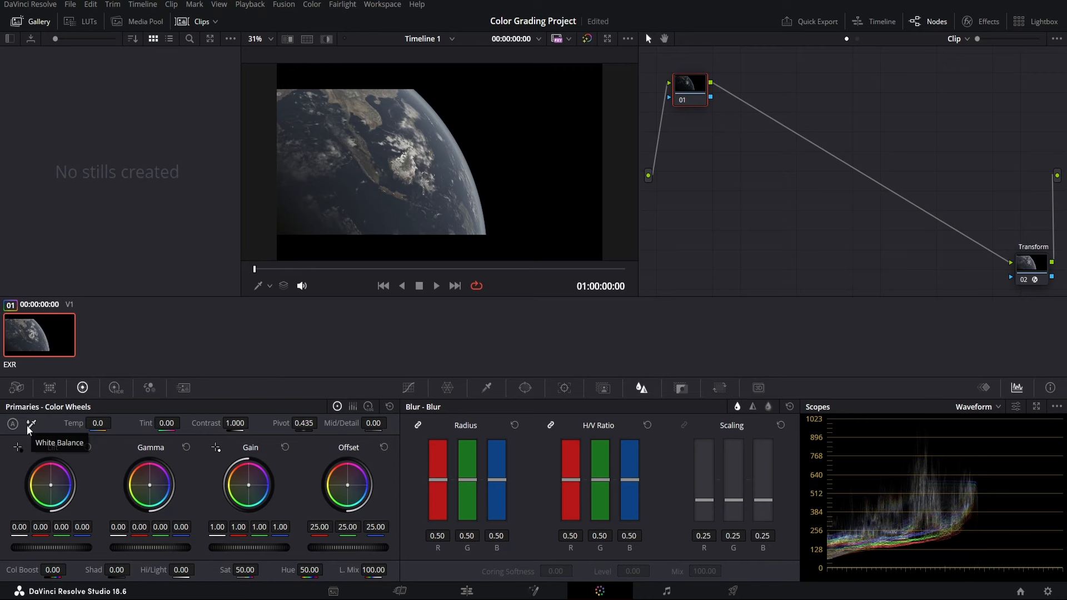
- White-balance node 01 by sampling the light cloud area just above the bright landmass with the White Balance picker
scroll(389, 118, up, 3)
scroll(389, 117, up, 6)
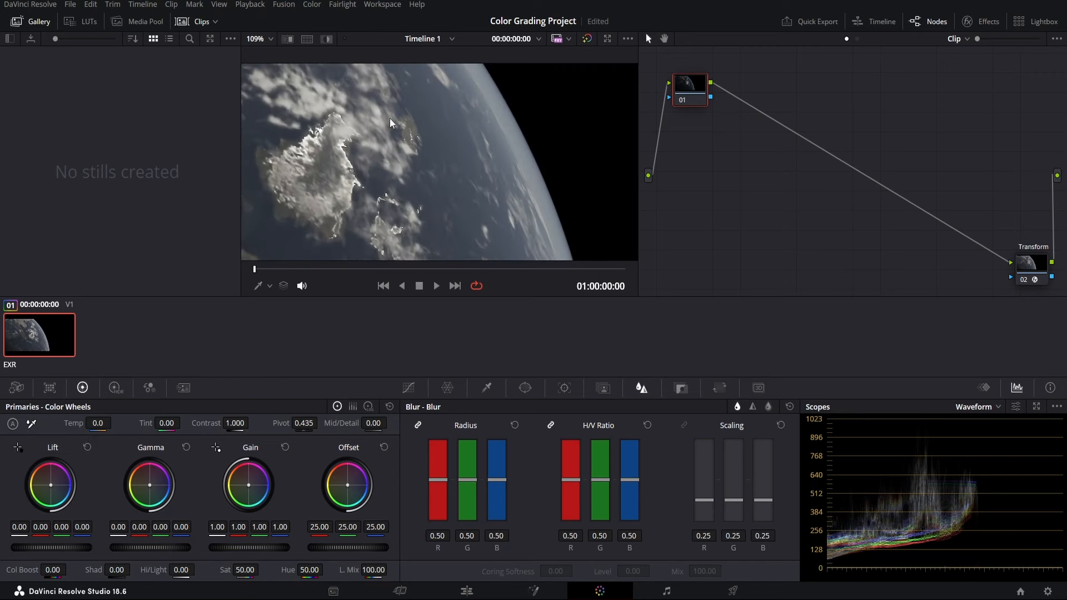
scroll(392, 160, down, 6)
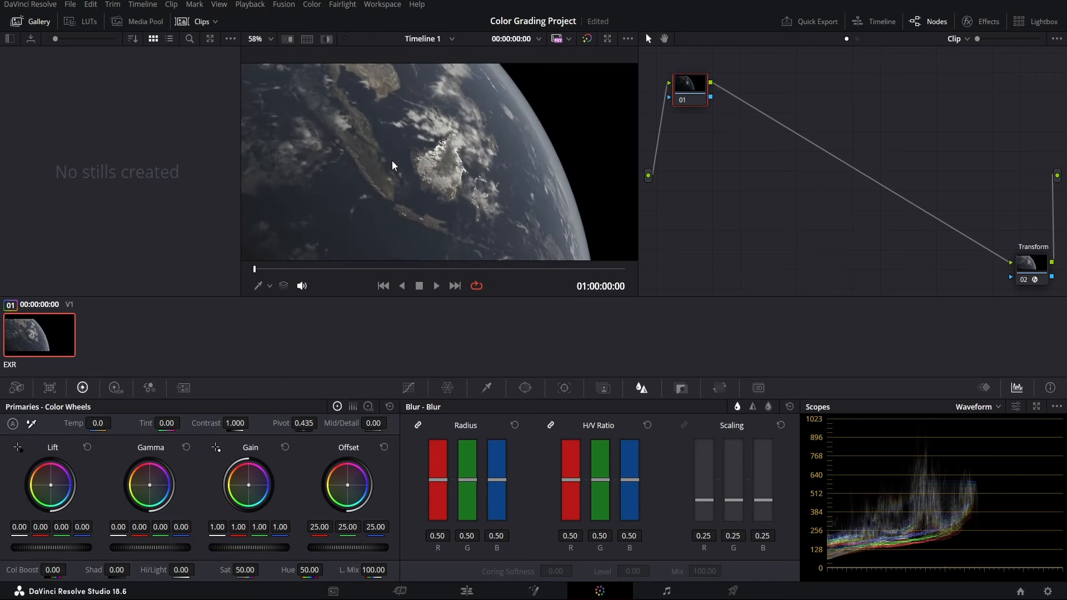
scroll(402, 156, up, 4)
scroll(445, 135, up, 4)
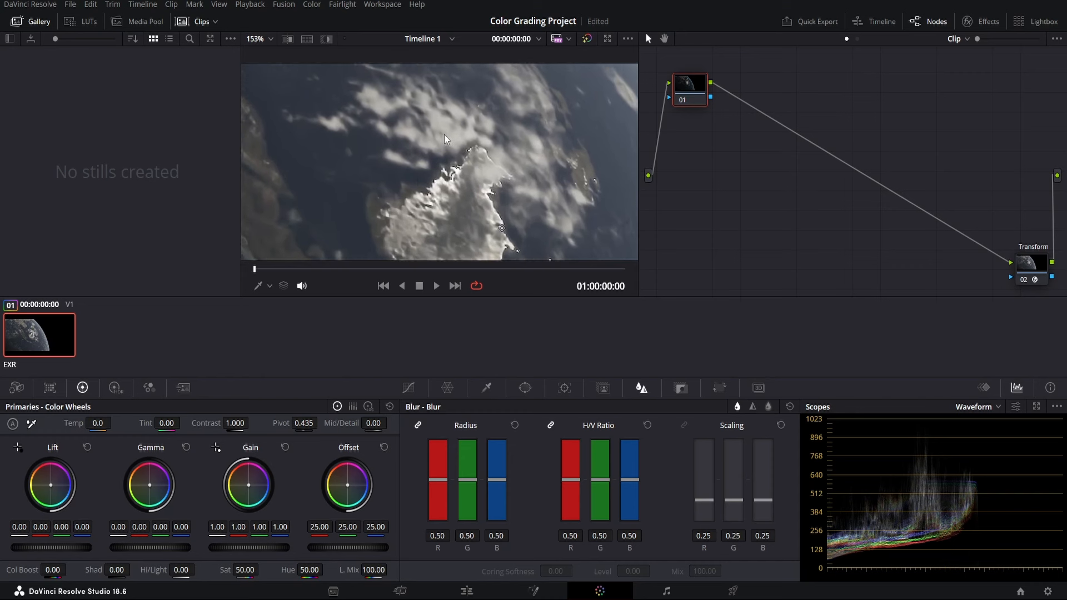
scroll(484, 187, up, 2)
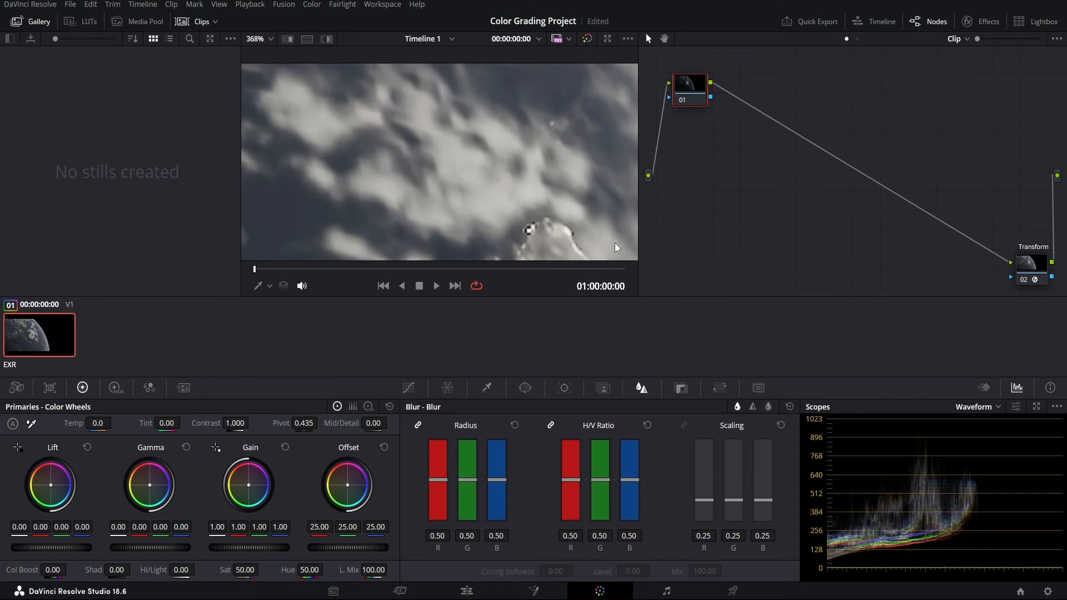
click(31, 425)
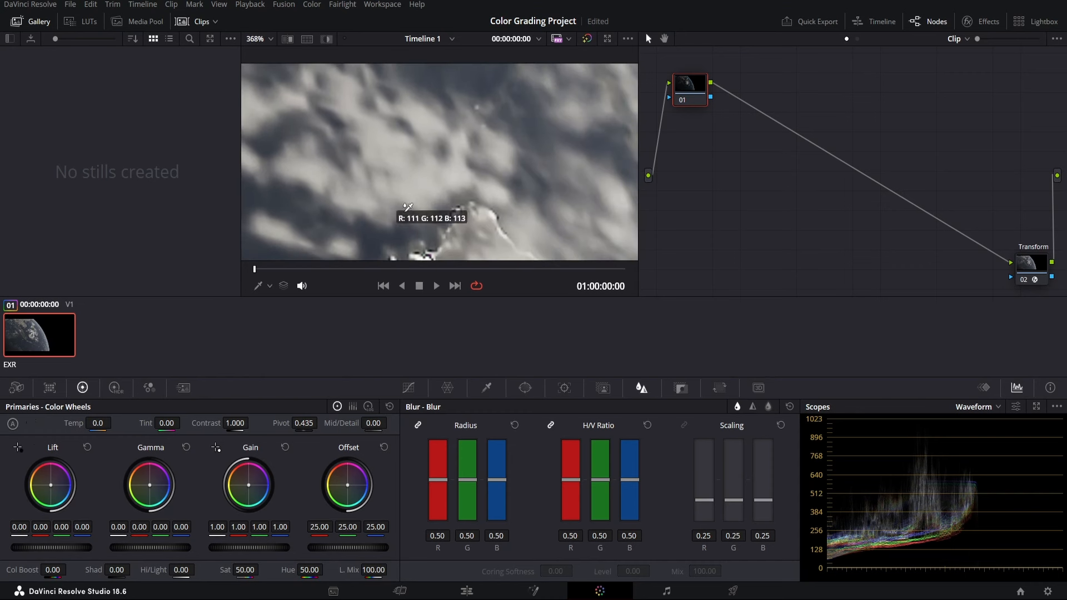
click(422, 180)
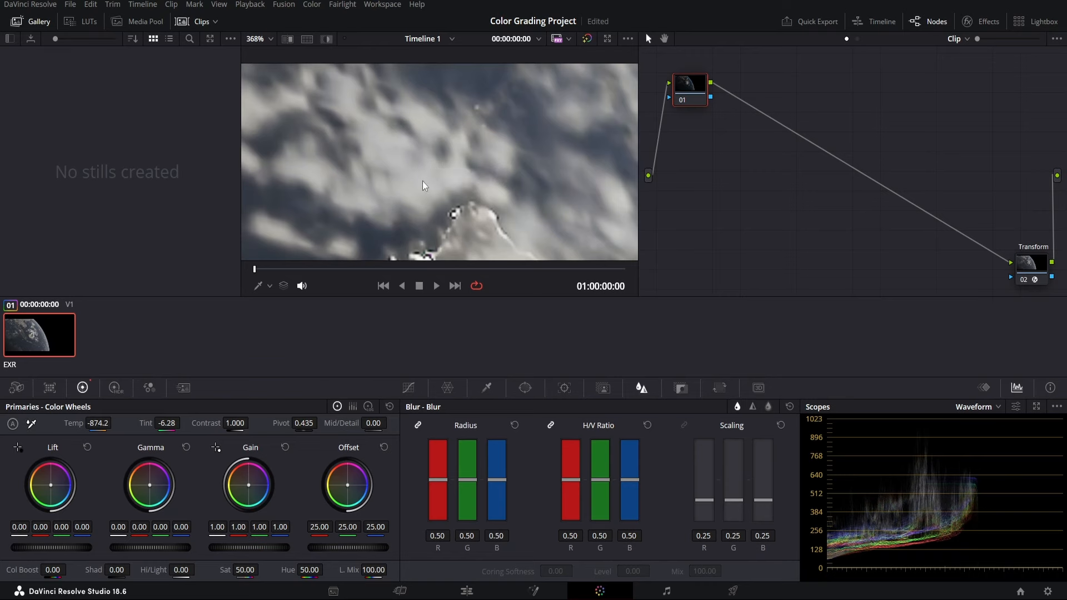
scroll(438, 166, down, 12)
scroll(453, 163, up, 1)
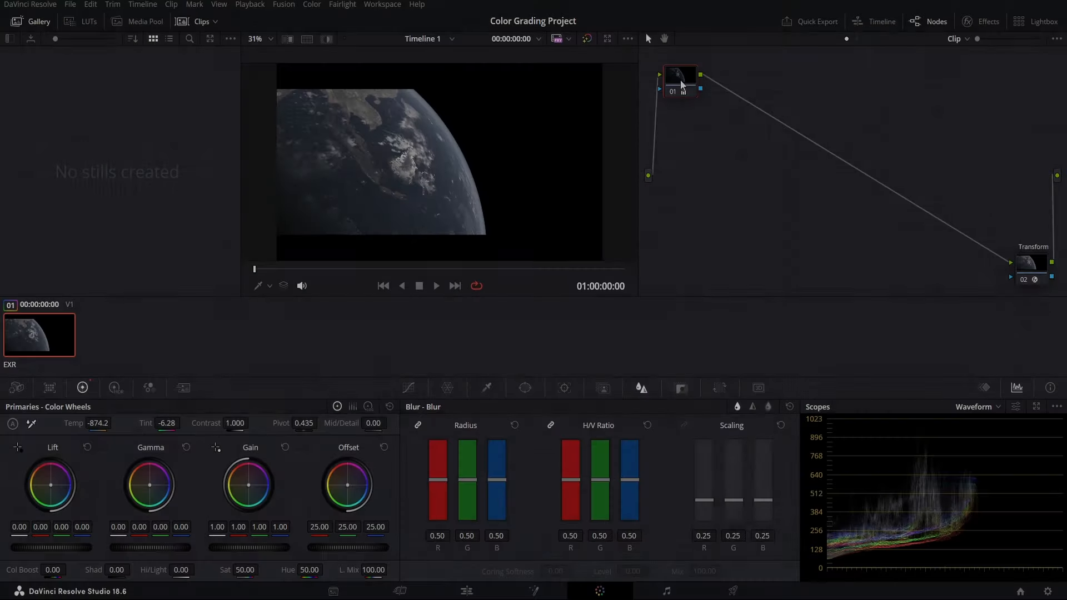
- Label node 01 "WB"
right_click(680, 79)
click(702, 108)
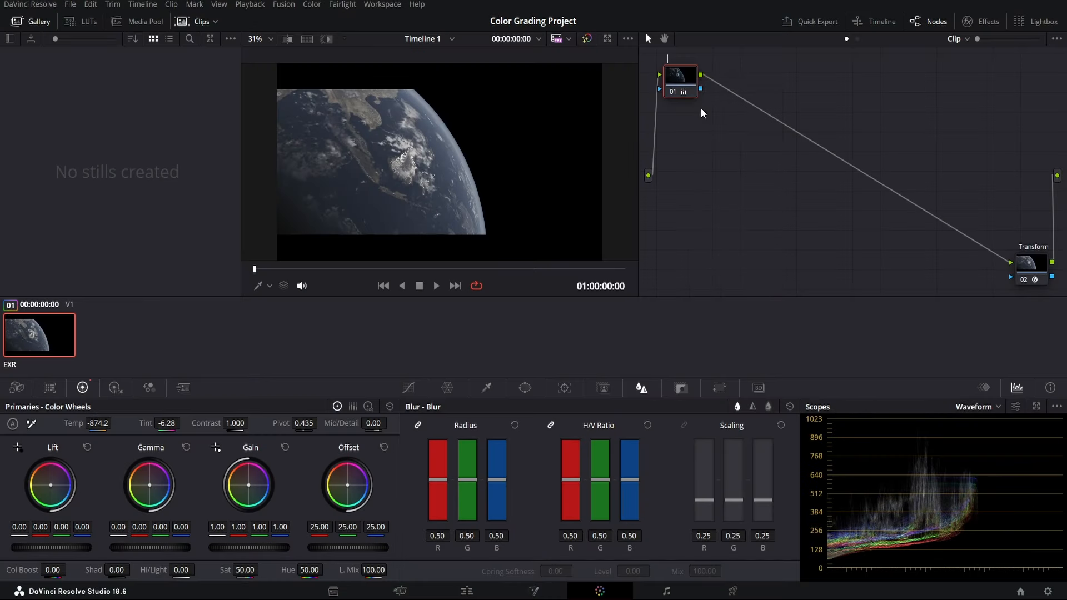
text(WB)
key(Return)
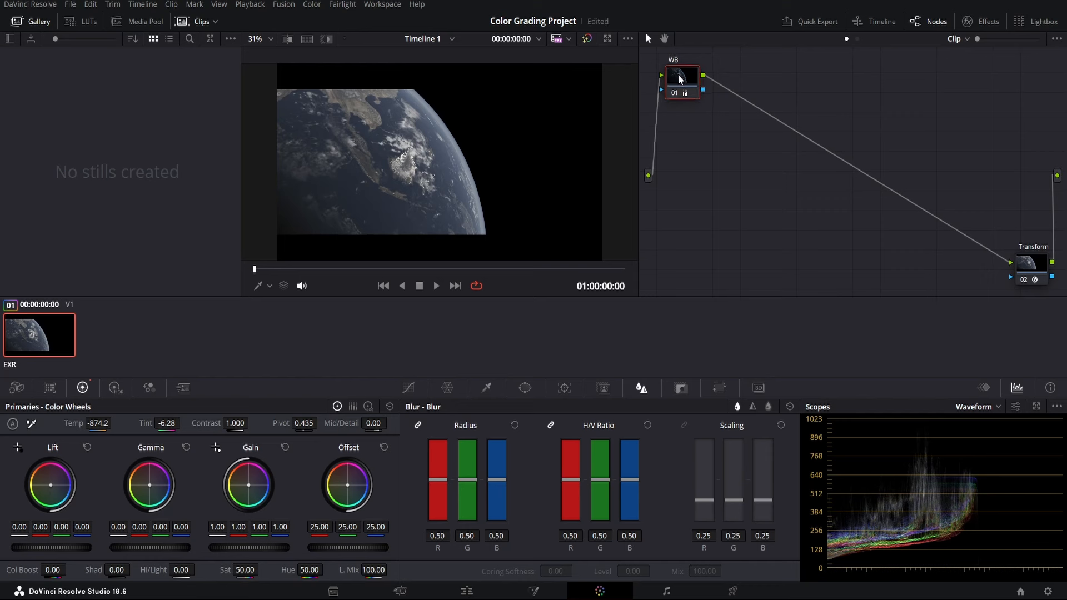
- Move the WB node slightly higher in the graph and add a serial node after it
drag(678, 78, 682, 70)
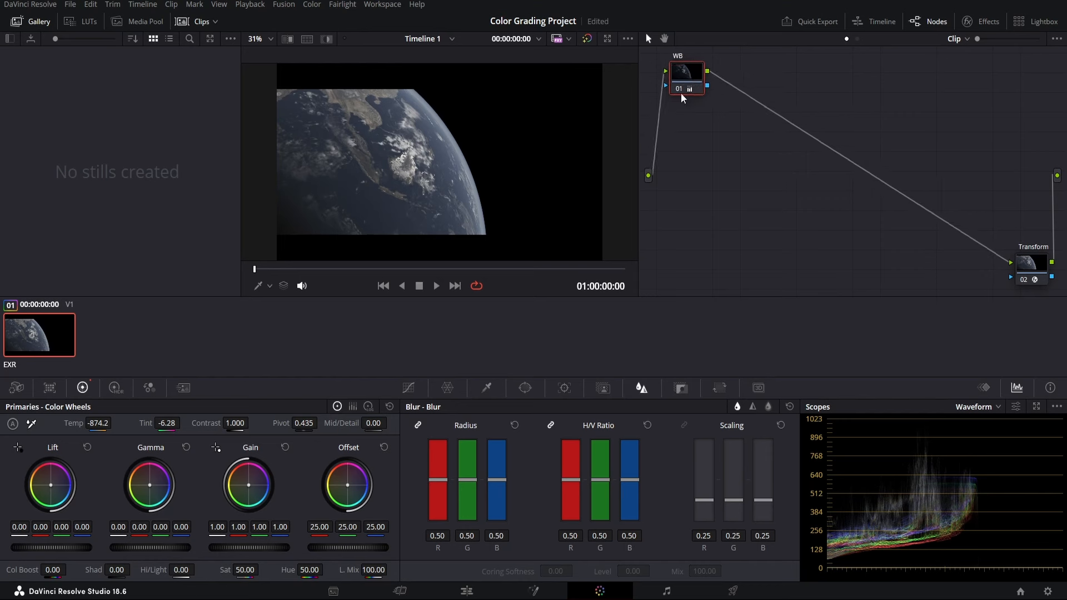
drag(745, 183, 654, 52)
key(alt+s)
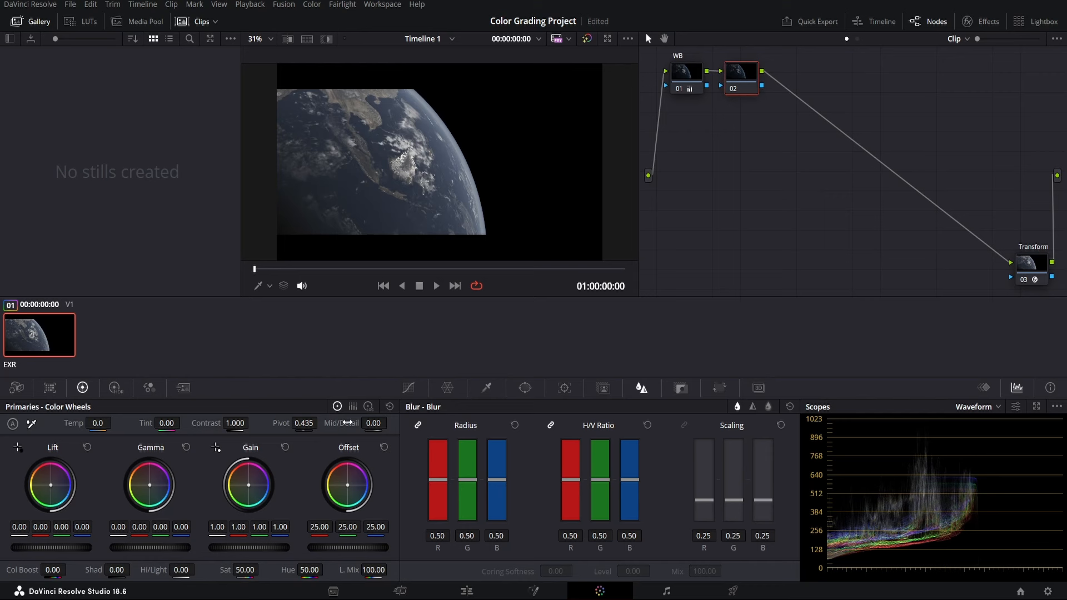
- Try Mid/Detail at 100 and at -100 on node 02 and reset it
scroll(465, 185, up, 5)
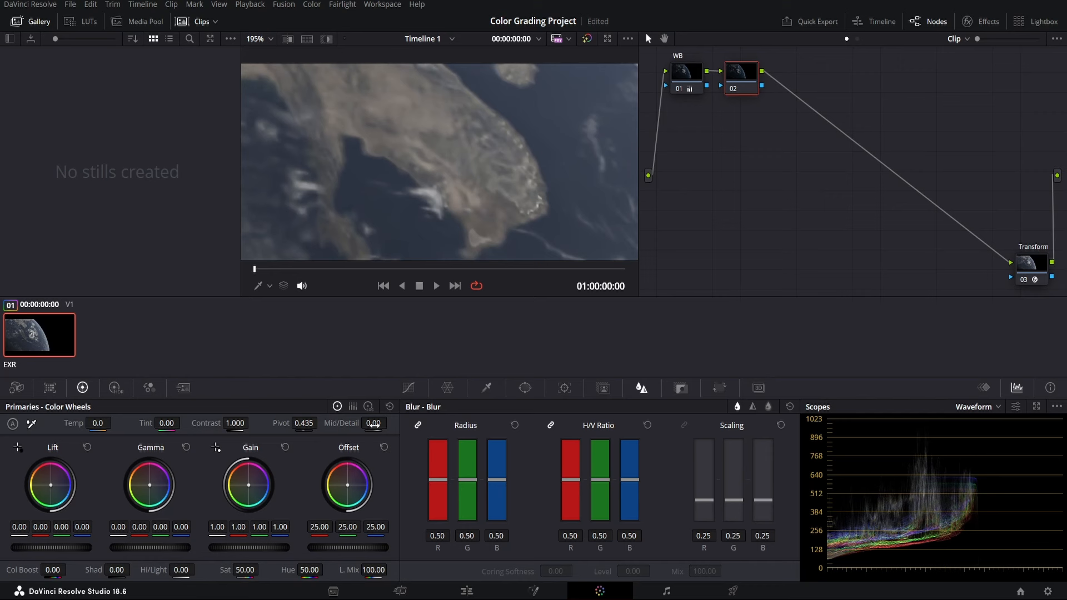
drag(374, 424, 466, 424)
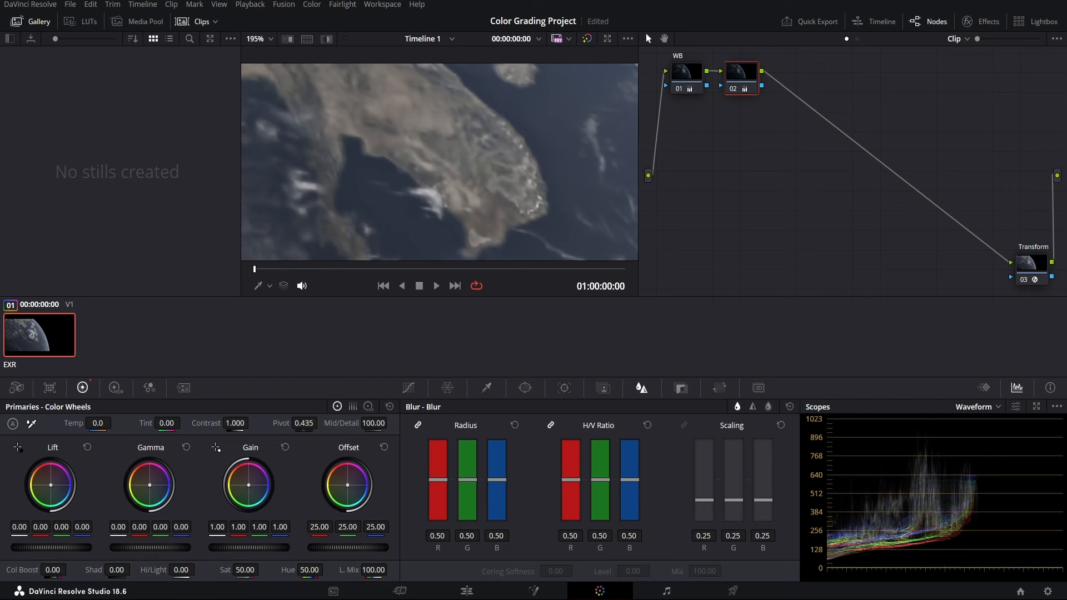
double_click(356, 425)
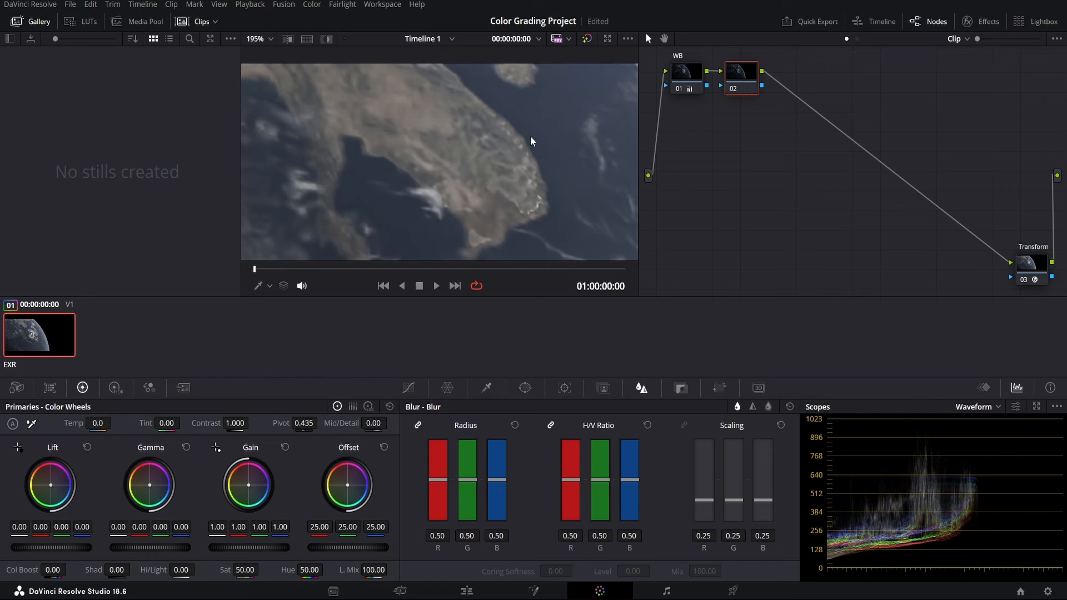
scroll(530, 135, down, 8)
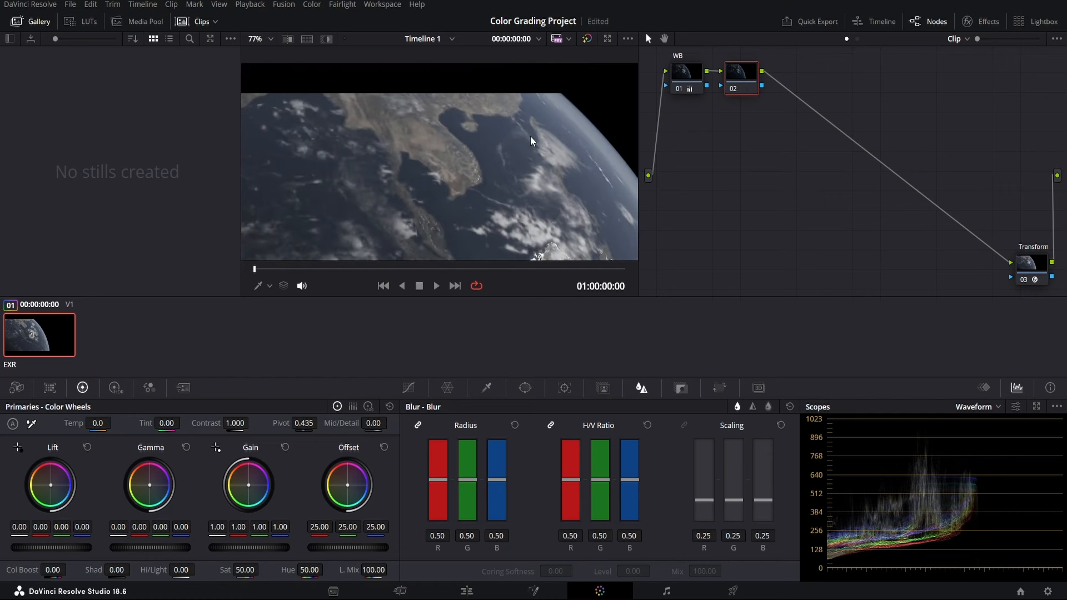
drag(373, 423, 390, 423)
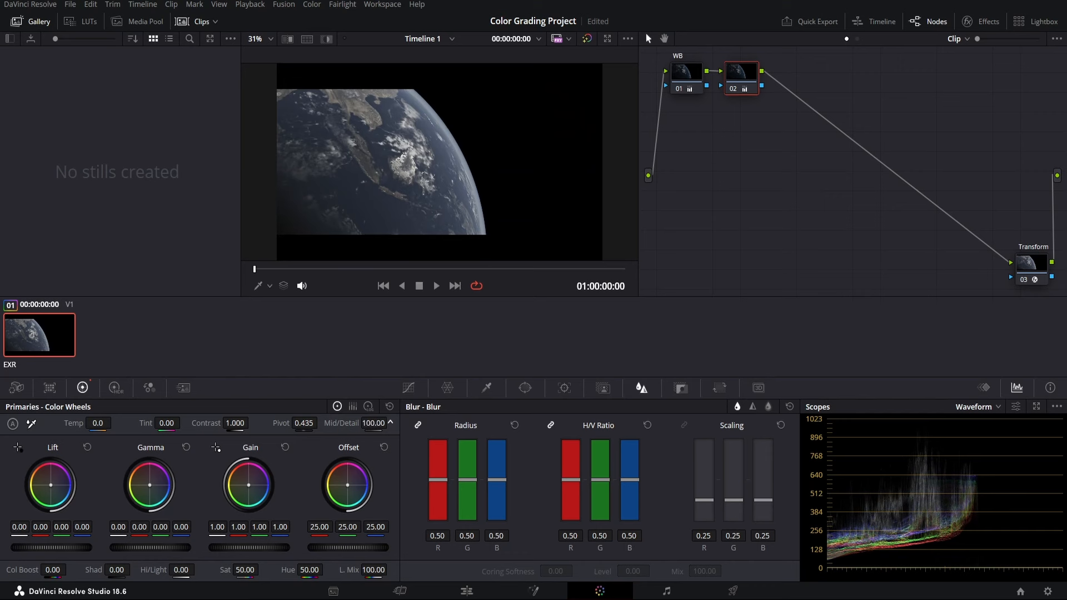
drag(390, 422, 390, 424)
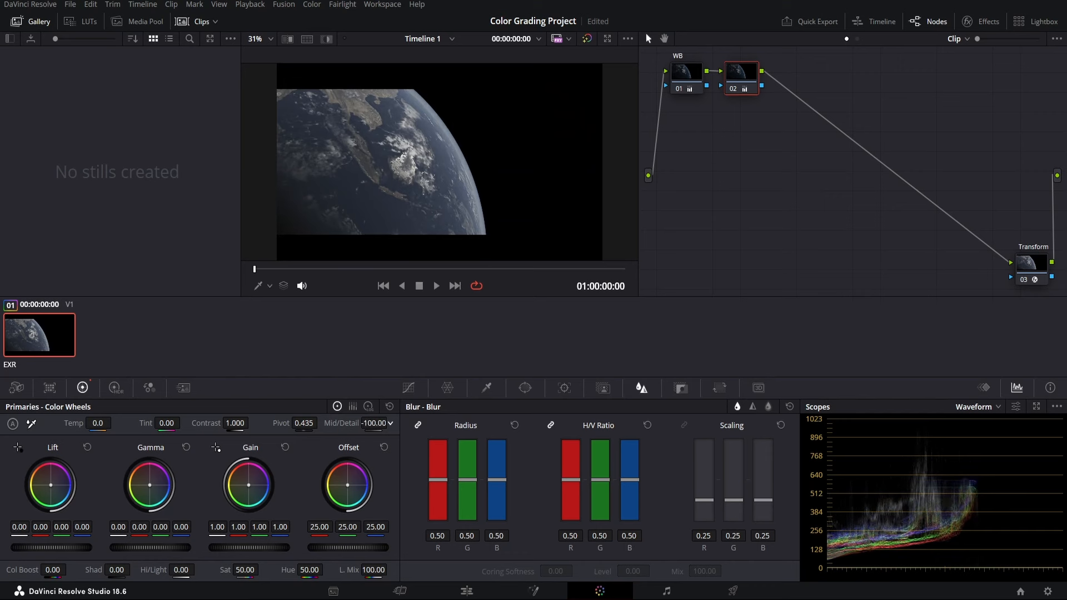
double_click(390, 423)
- Examine the detail in the clouds, coastlines and atmosphere edge of the Earth image at closer range
scroll(375, 102, up, 4)
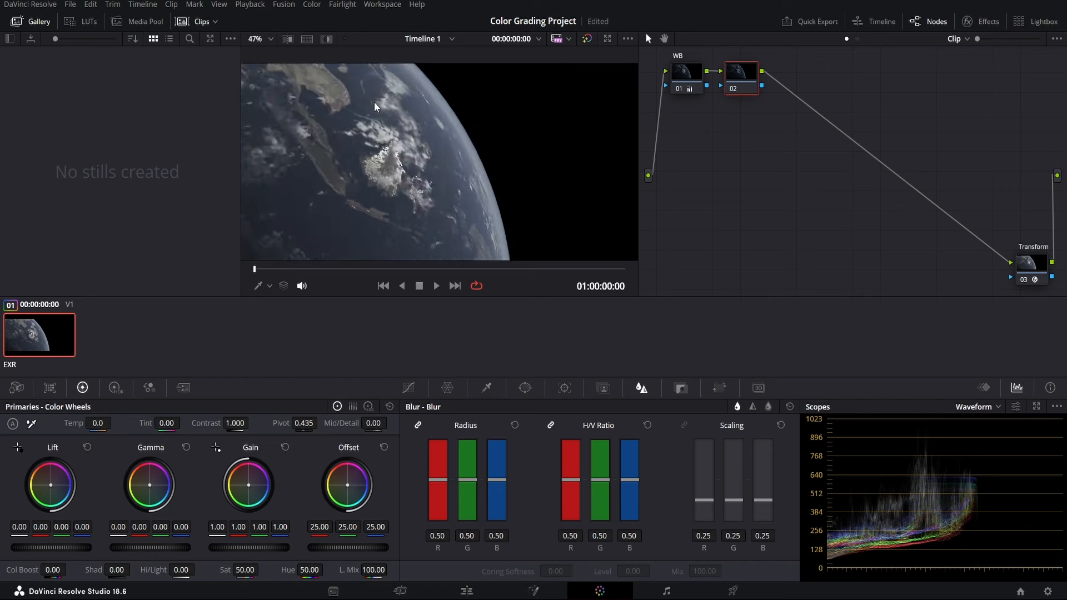
scroll(538, 218, down, 4)
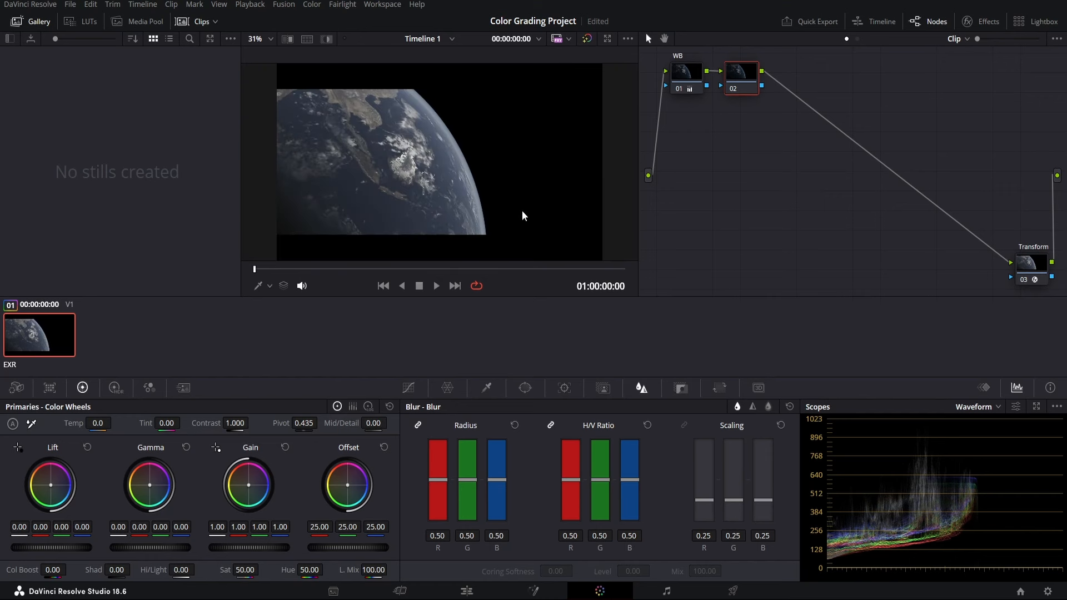
scroll(344, 170, up, 2)
scroll(343, 170, down, 2)
drag(376, 176, 456, 160)
scroll(444, 171, up, 2)
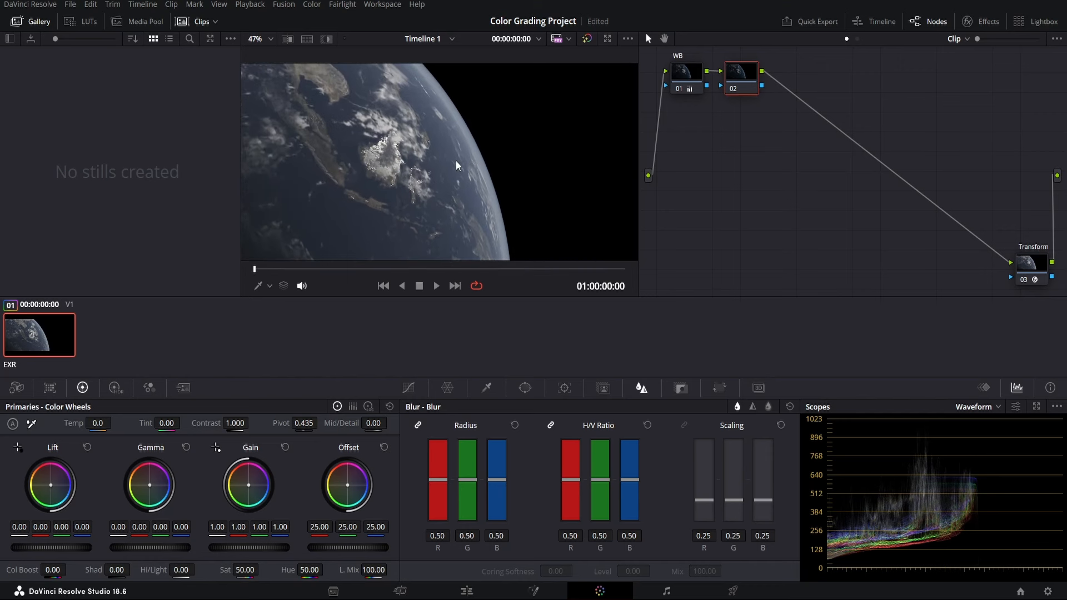
scroll(458, 161, down, 2)
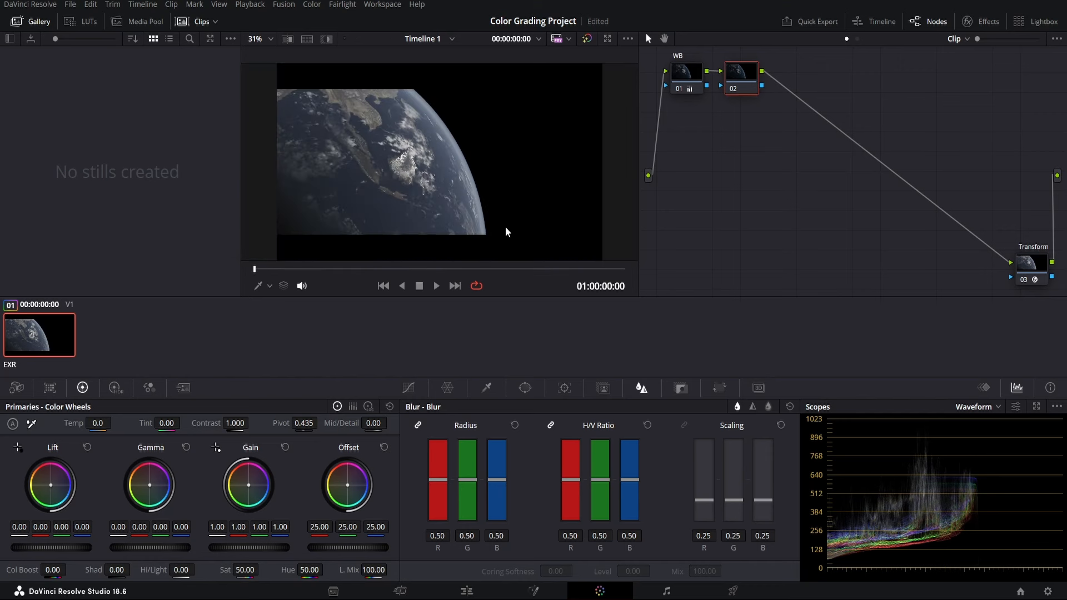
scroll(378, 211, up, 4)
drag(383, 211, 490, 232)
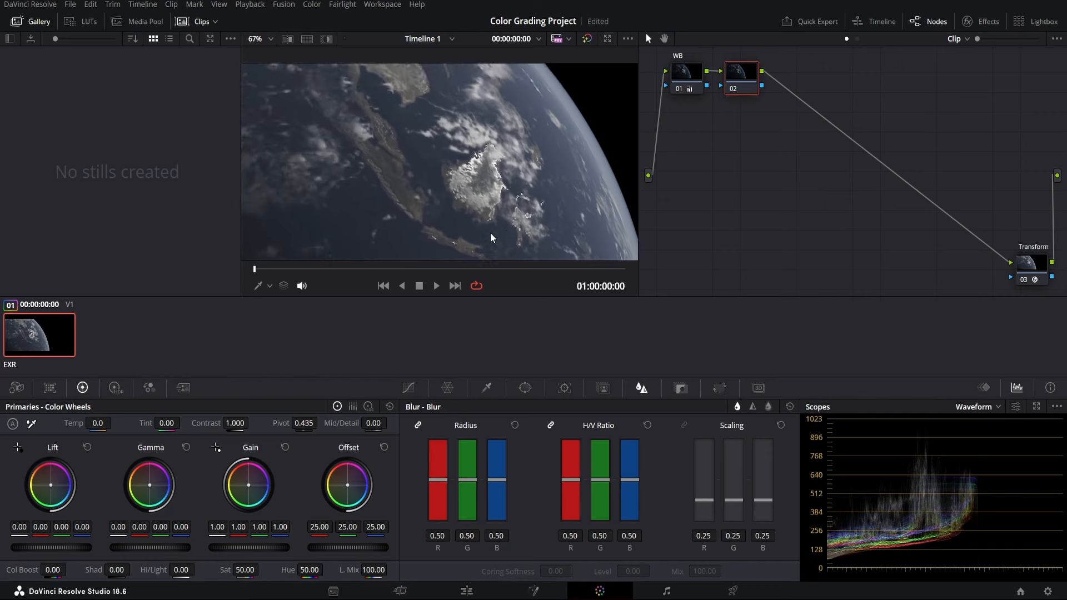
scroll(491, 230, down, 4)
scroll(462, 192, up, 2)
drag(416, 174, 481, 168)
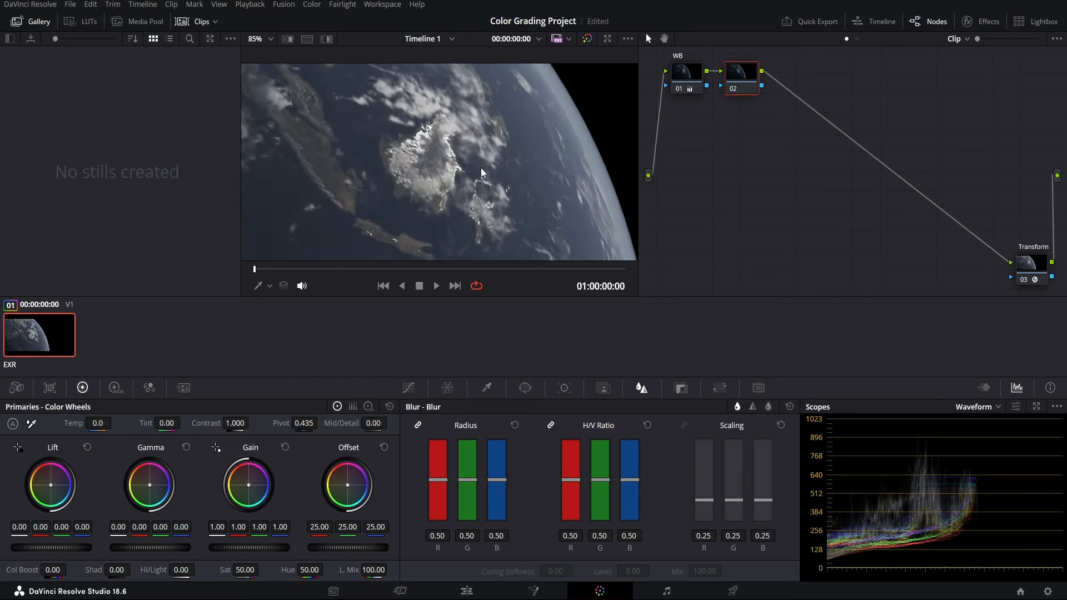
scroll(481, 168, down, 2)
scroll(481, 168, up, 2)
scroll(345, 176, up, 3)
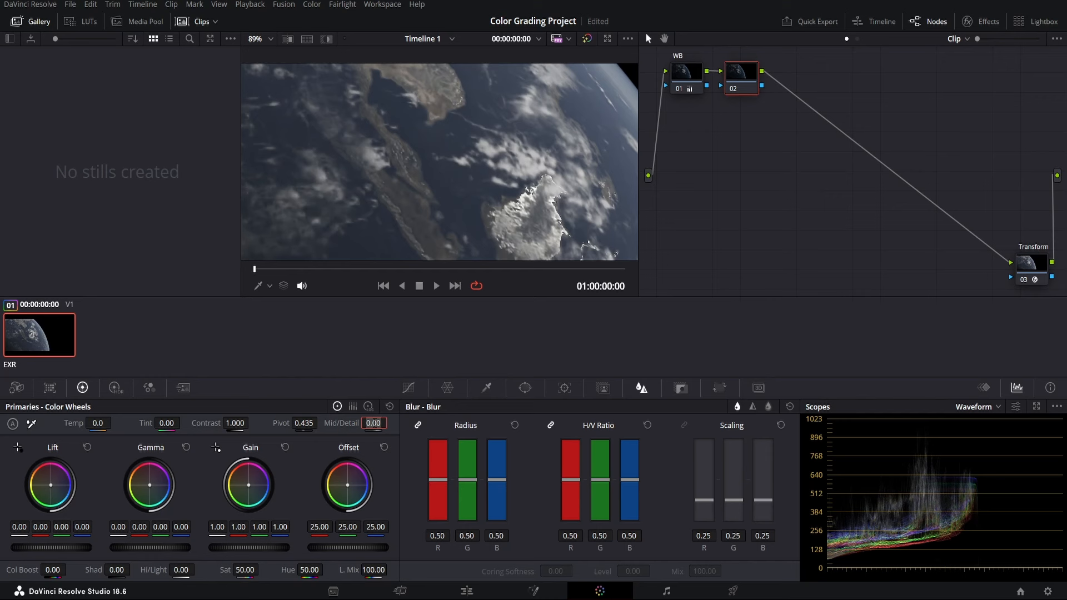
- Set node 02's Mid/Detail to 40
text(40)
key(Return)
scroll(500, 161, down, 4)
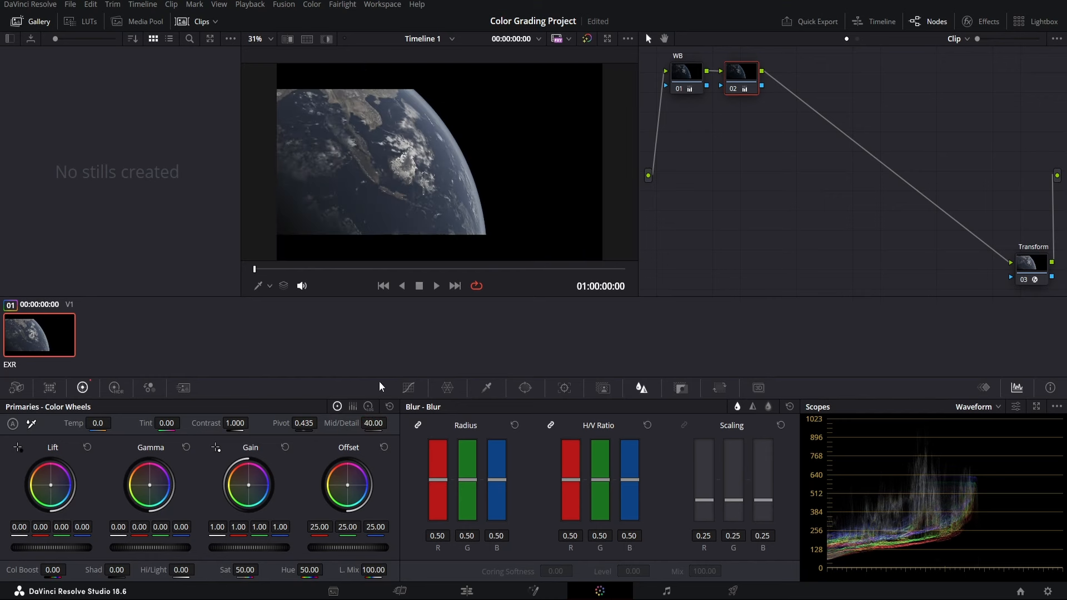
- Label node 02 "MD"
scroll(369, 144, up, 2)
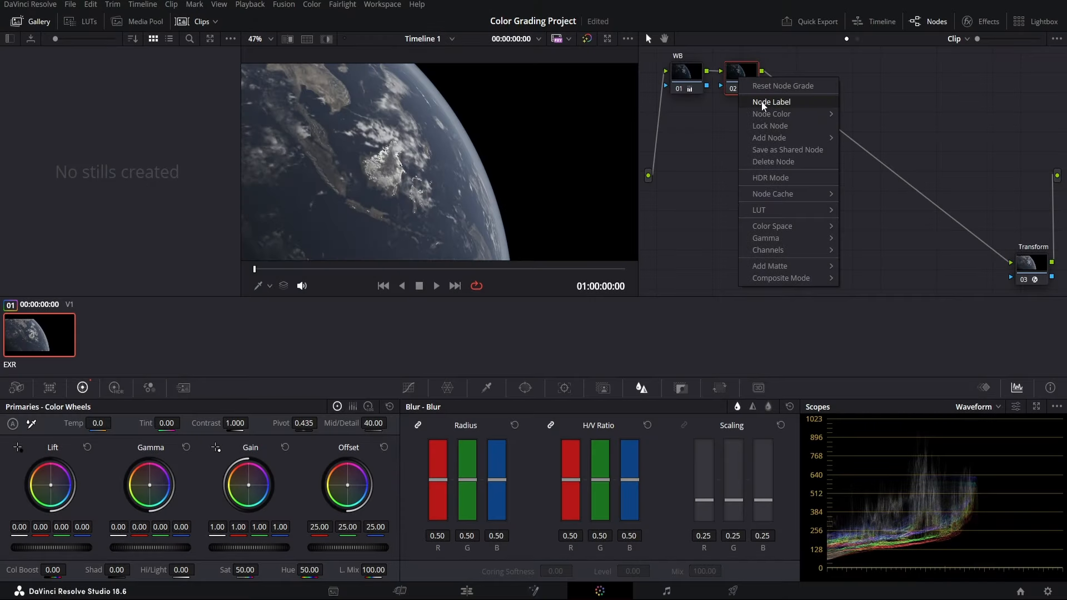
click(761, 102)
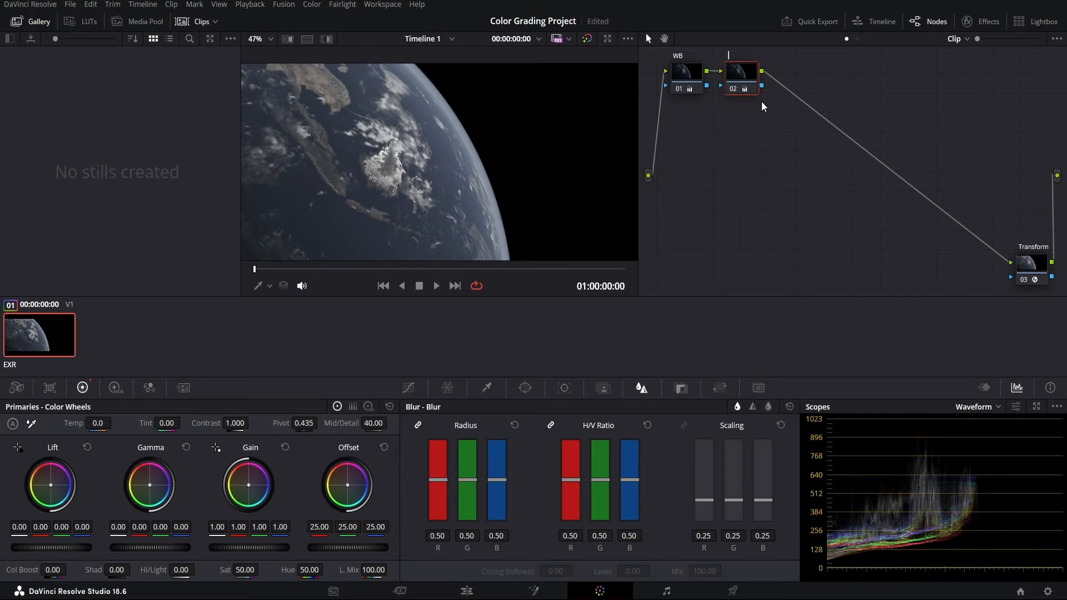
text(MD)
key(Return)
- Add a serial node after the MD node and apply the Resolve FX Glow effect to it
key(alt+s)
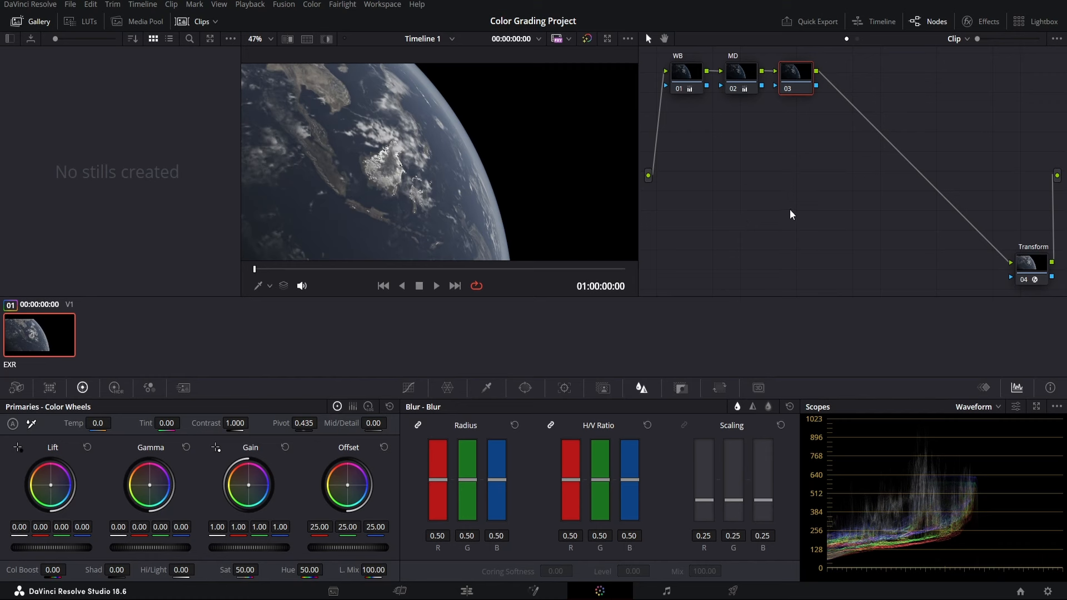
click(989, 22)
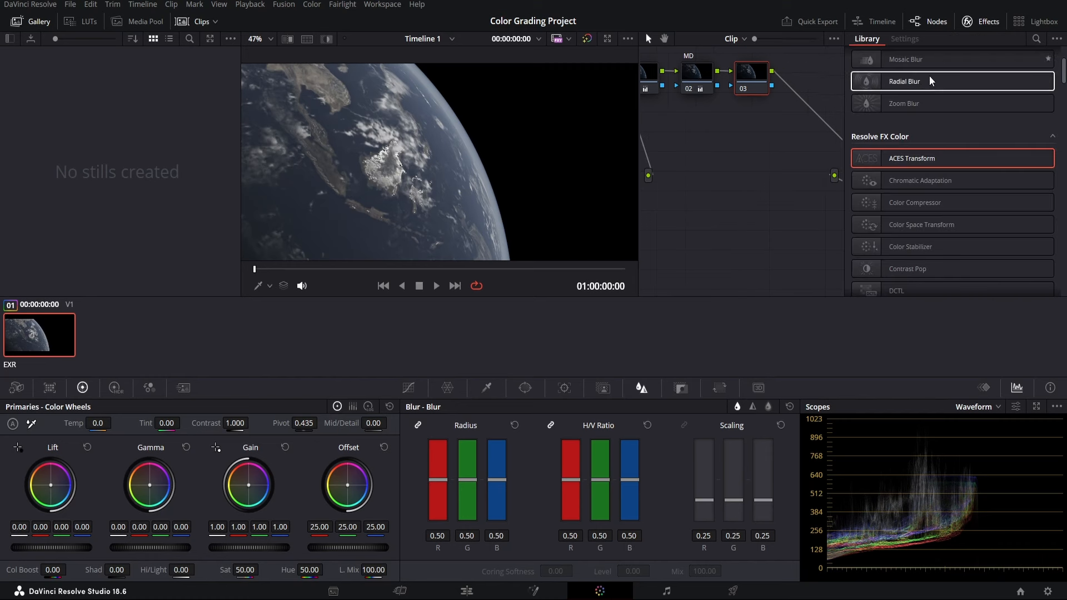
click(1033, 42)
text(glow)
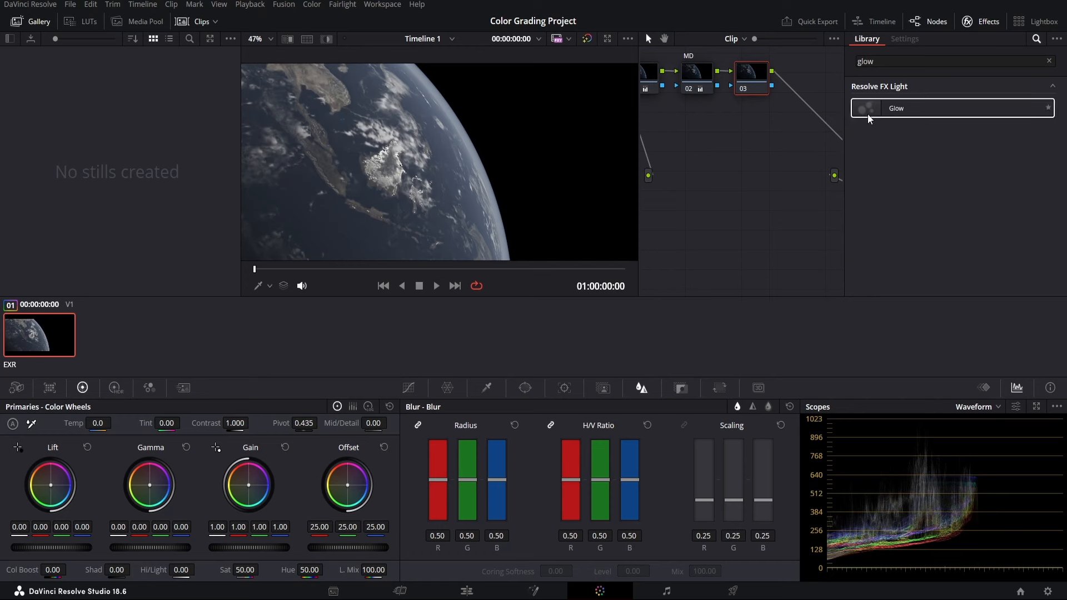
drag(868, 111, 744, 78)
- Lower the Glow effect's Shine Threshold to about 0.128
scroll(560, 186, down, 3)
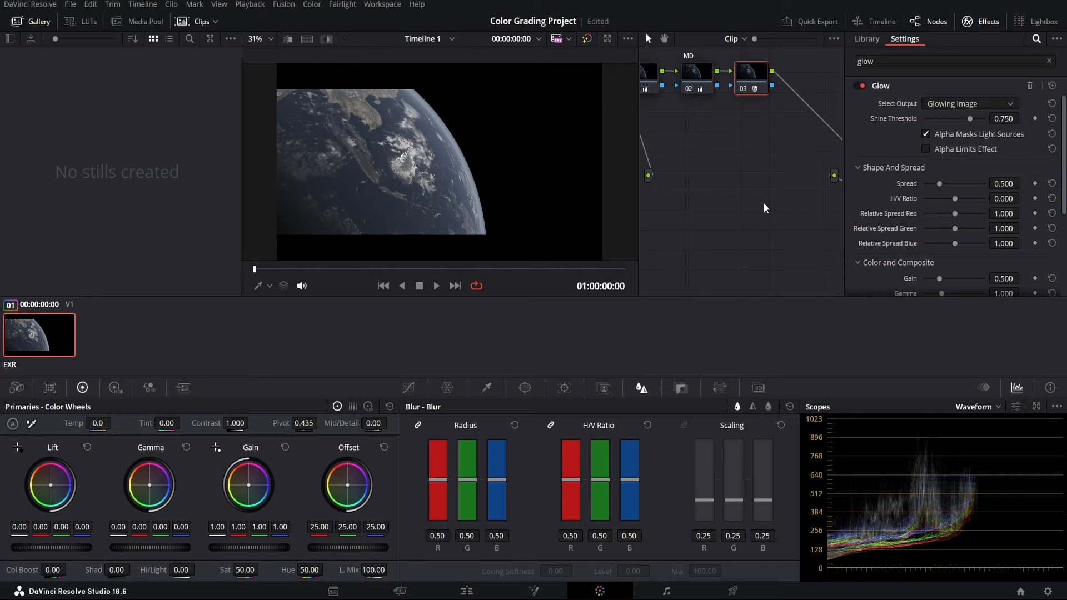
drag(968, 118, 932, 109)
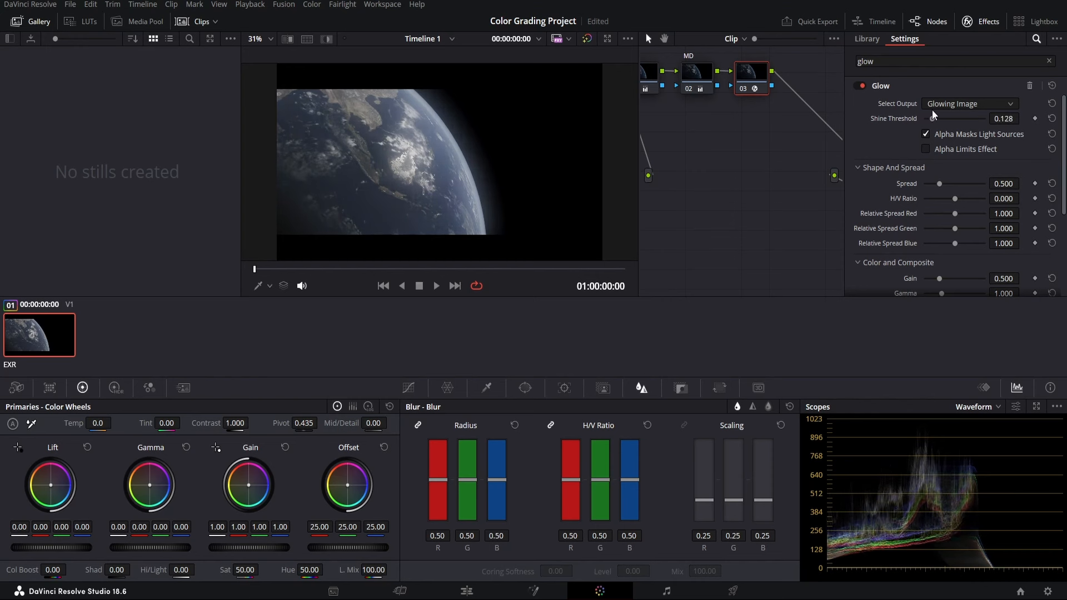
- Set the Glow effect's Shine Threshold to 0.2 and its Spread to 2
double_click(1003, 118)
text(0.2)
key(Return)
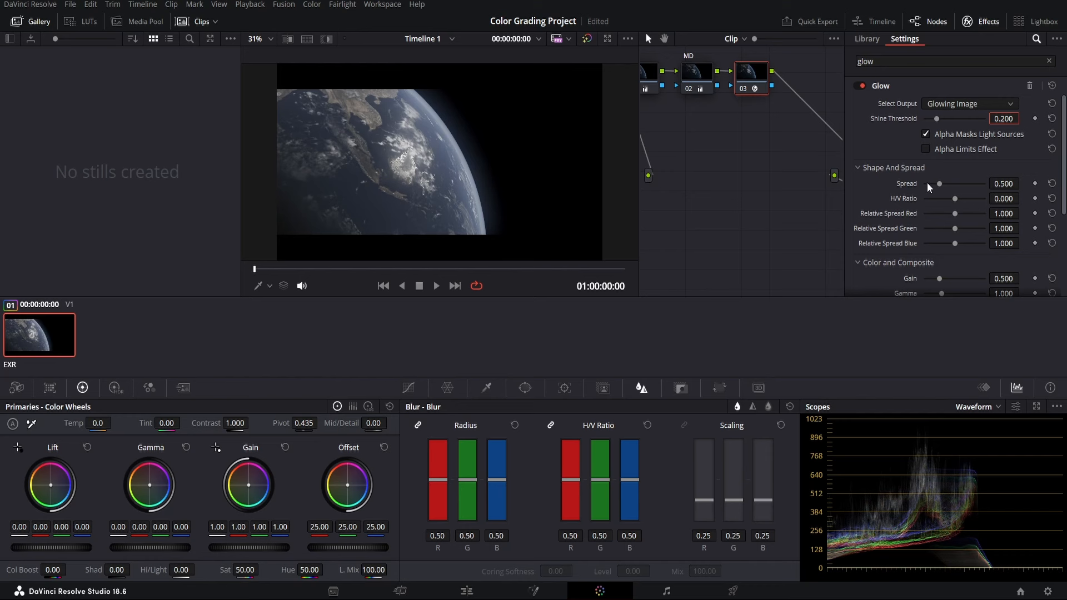
drag(937, 183, 986, 184)
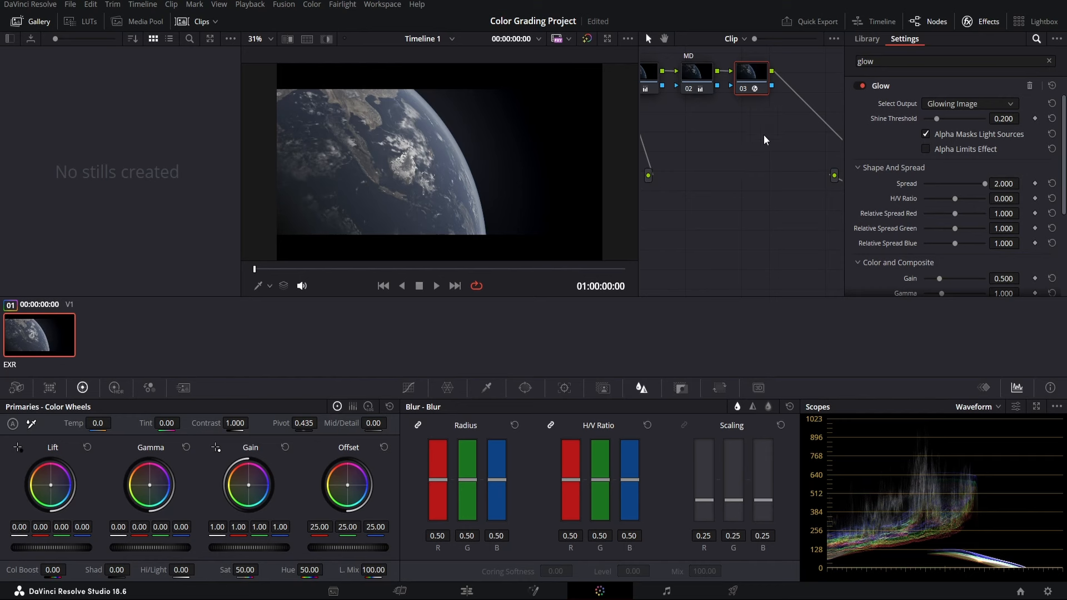
- Compare the image with the glow node off and on, and raise the Glow effect's Gain to about 0.917
key(ctrl+d)
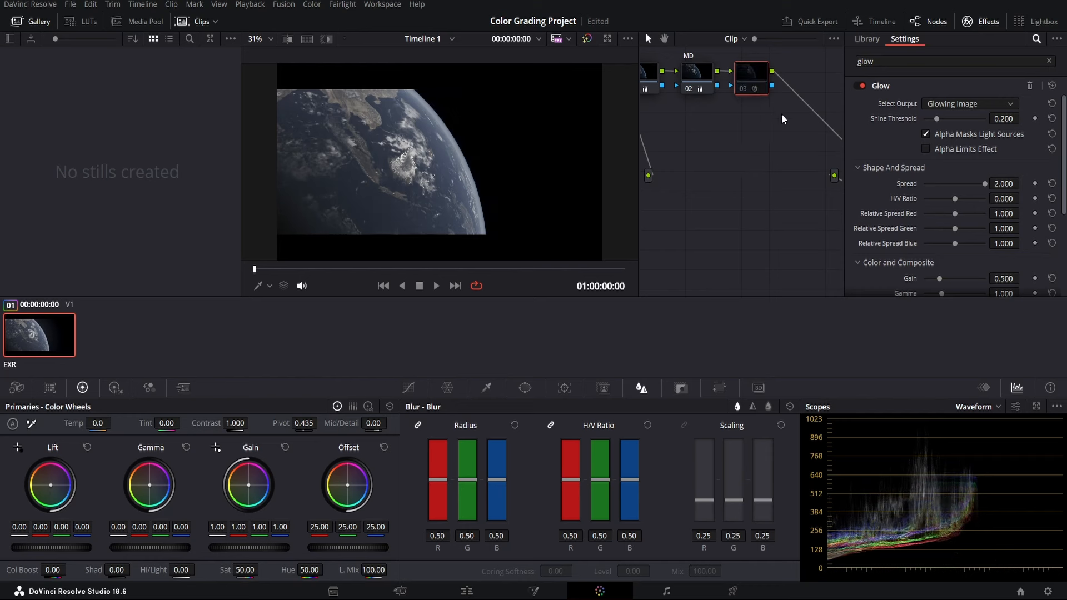
key(ctrl+d)
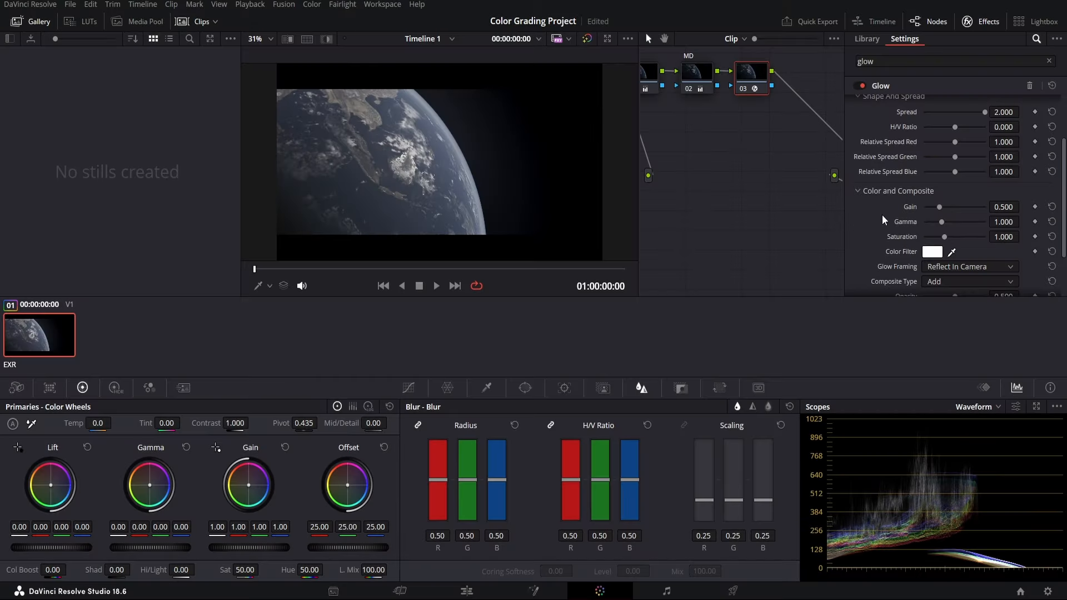
drag(940, 211, 952, 207)
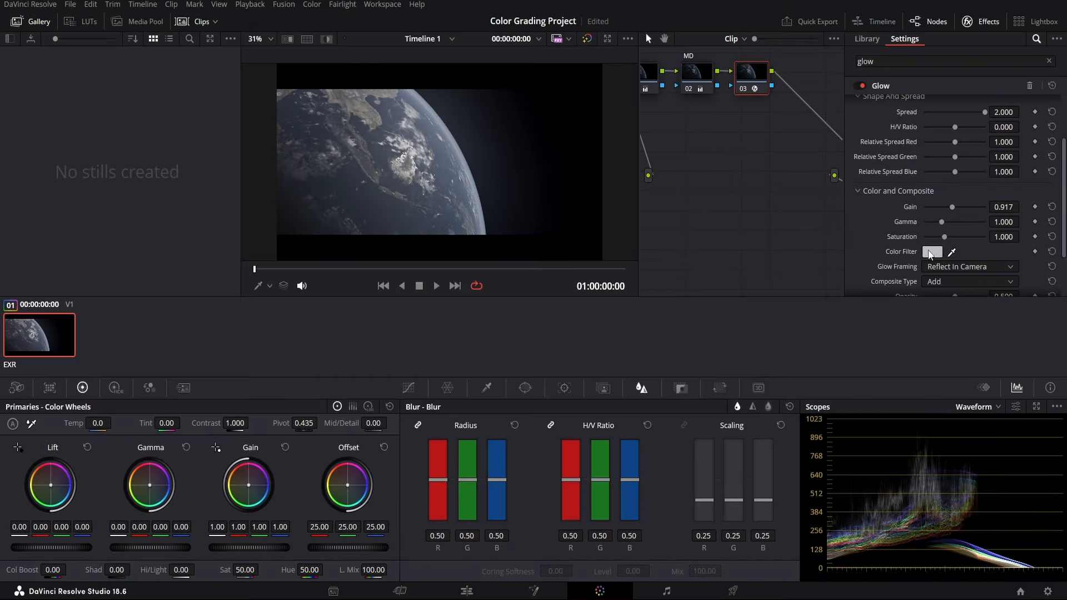
- Try the blue #00a6ff as the Glow effect's Color Filter, and set the filter back to white
click(932, 252)
drag(566, 168, 657, 263)
drag(652, 308, 660, 267)
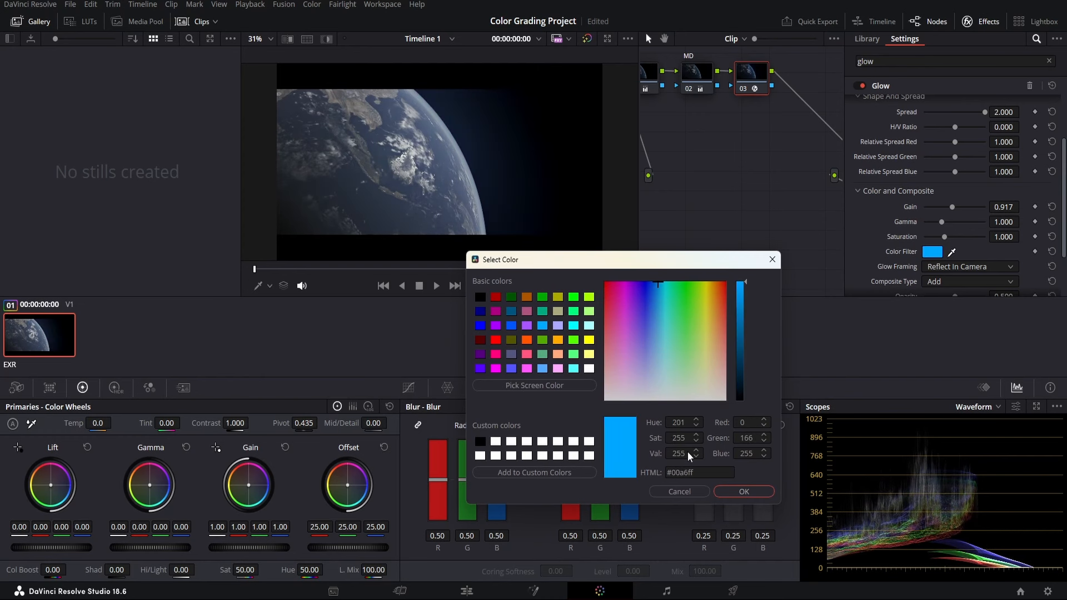
click(590, 369)
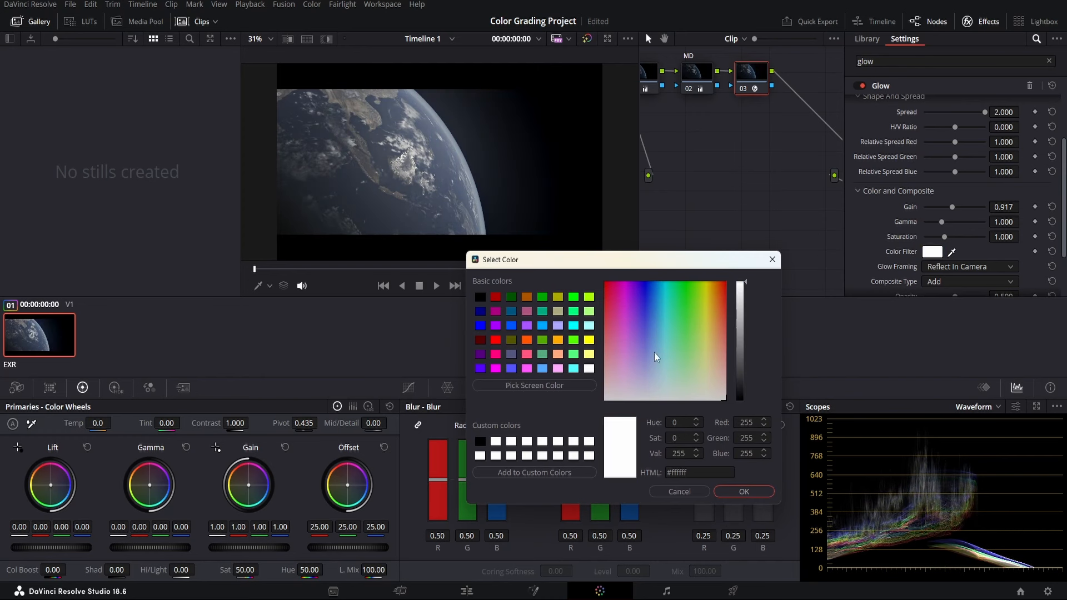
click(740, 492)
- Fine-tune the Glow effect's Shine Threshold to about 0.211
scroll(911, 246, down, 1)
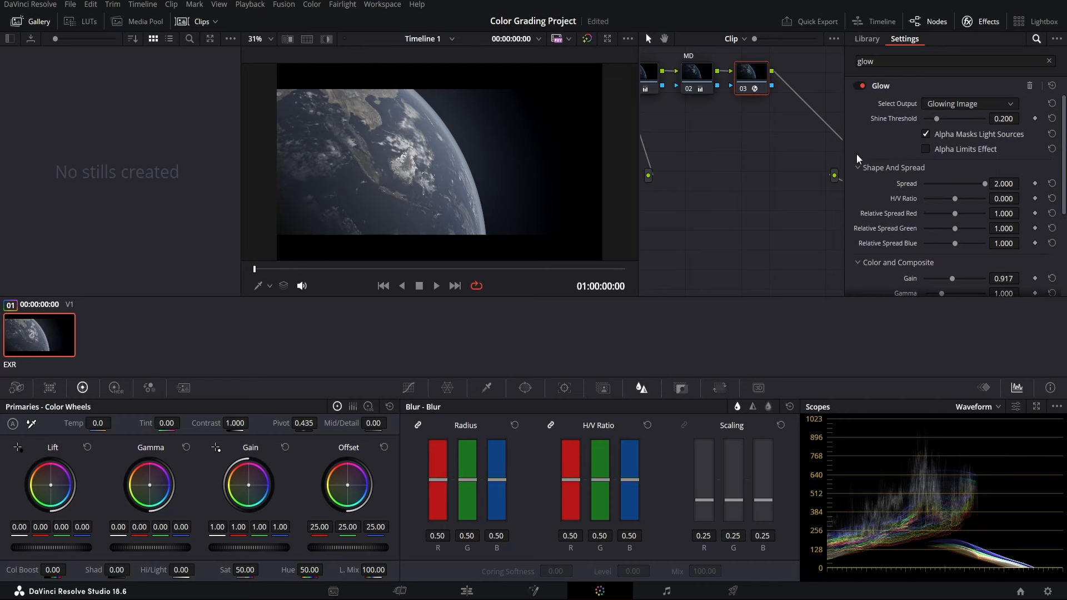
drag(933, 120, 937, 121)
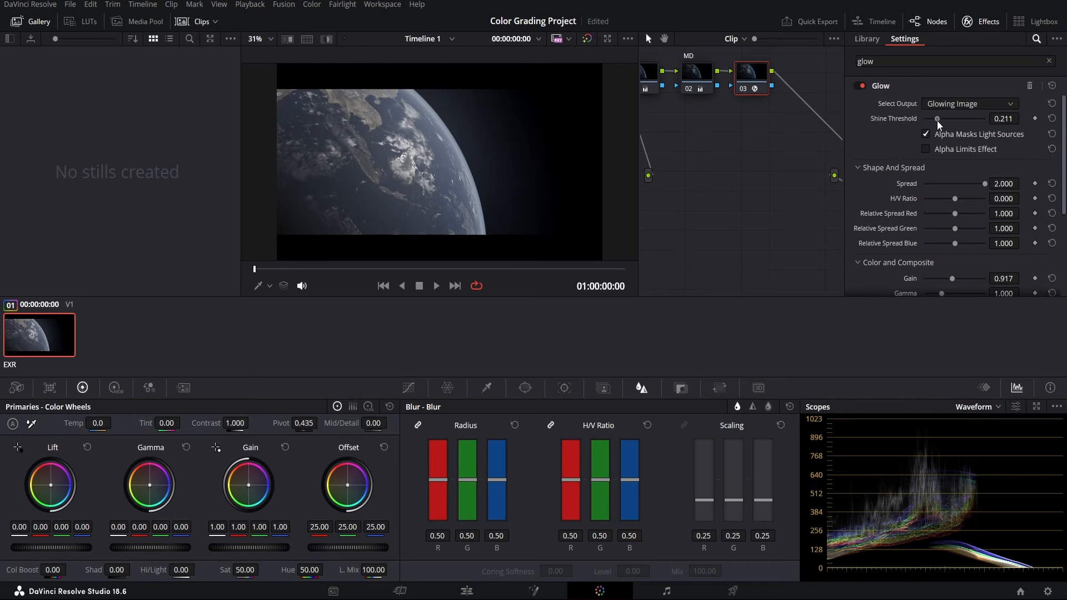
scroll(961, 197, down, 2)
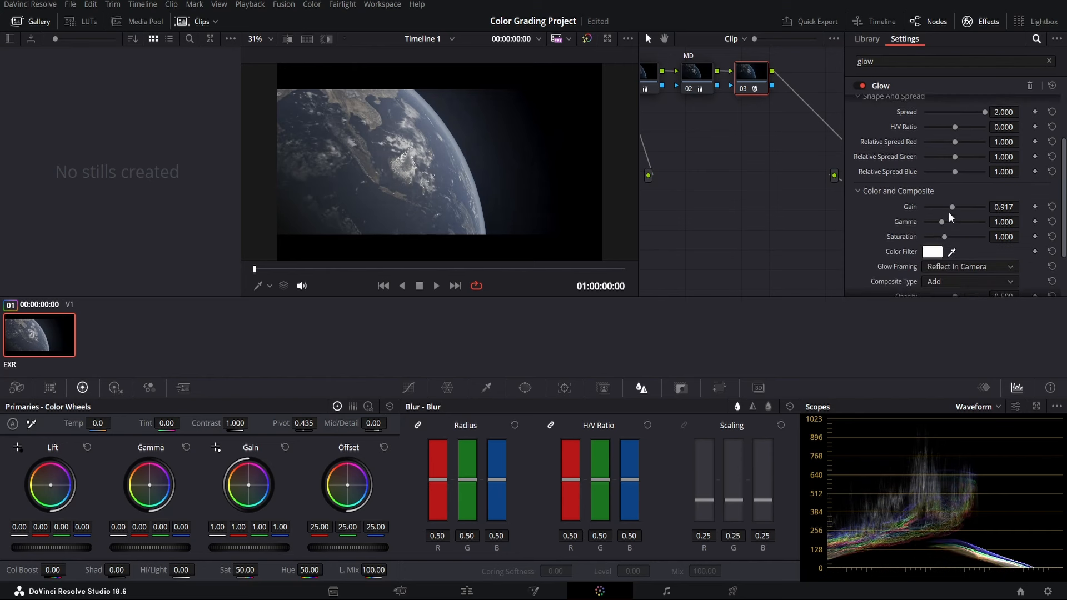
drag(952, 207, 951, 207)
- Label node 03 "Glow"
click(984, 21)
right_click(791, 80)
click(811, 105)
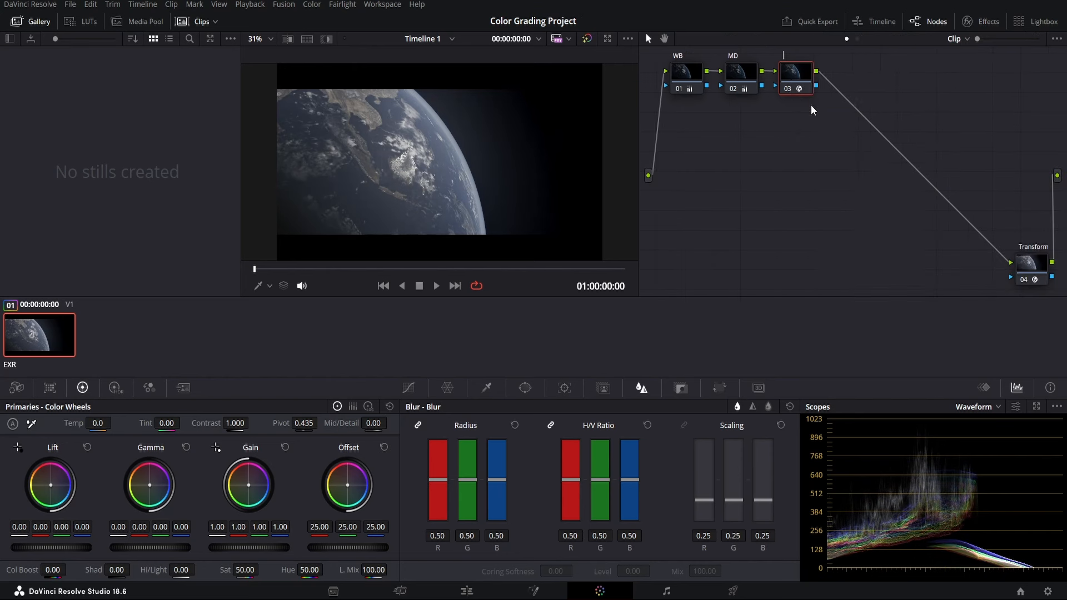
text(Glow)
key(Return)
- Add a serial node after the Glow node and apply the Resolve FX Halation effect to it
key(alt+s)
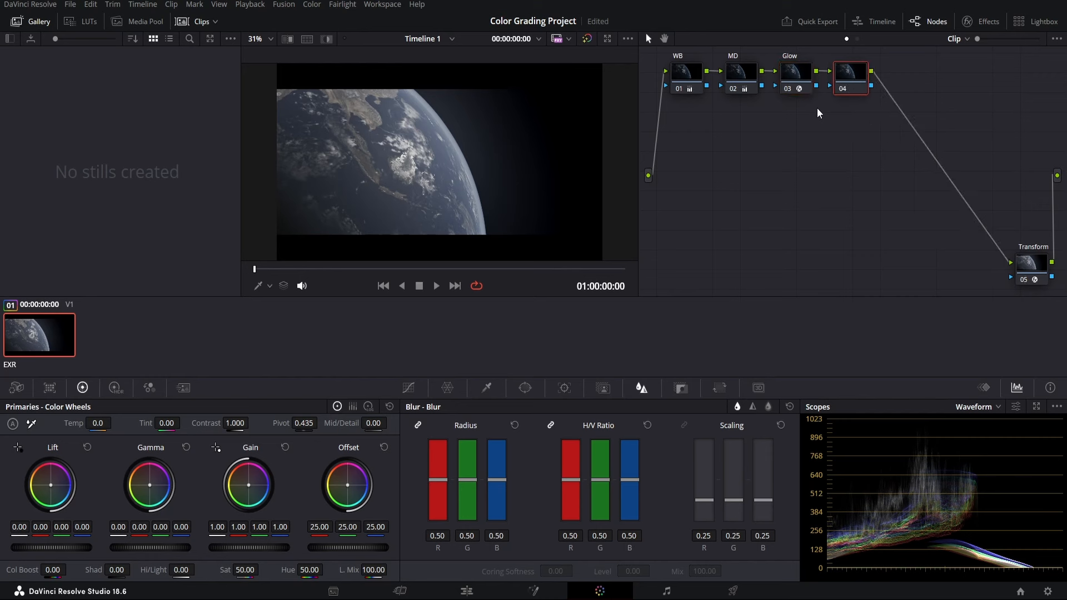
click(971, 22)
key(BackSpace)
key(BackSpace)
key(BackSpace)
key(BackSpace)
text(halayt)
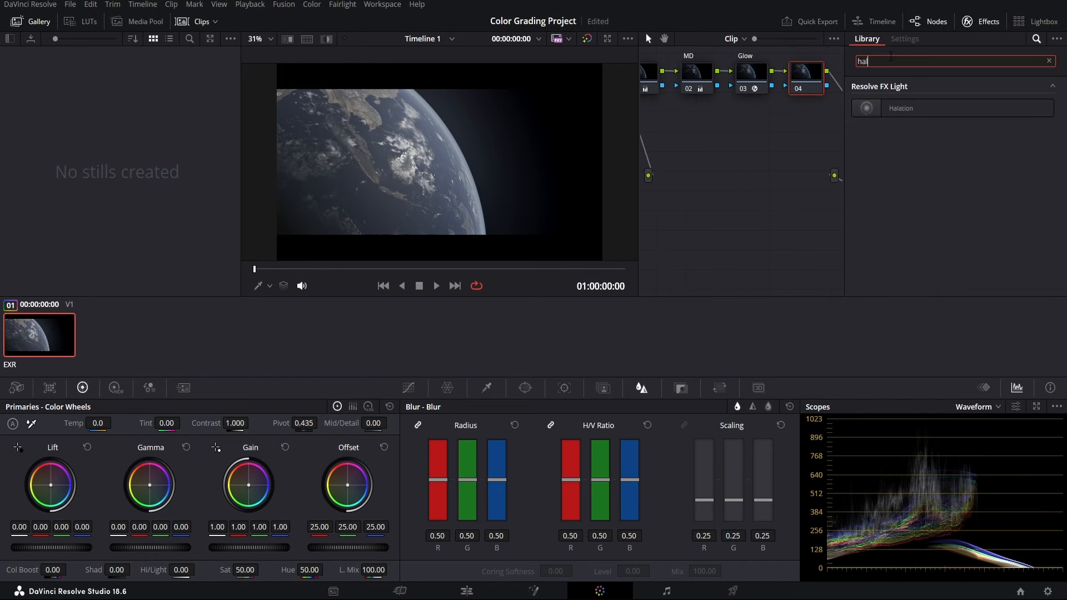
key(BackSpace)
key(BackSpace)
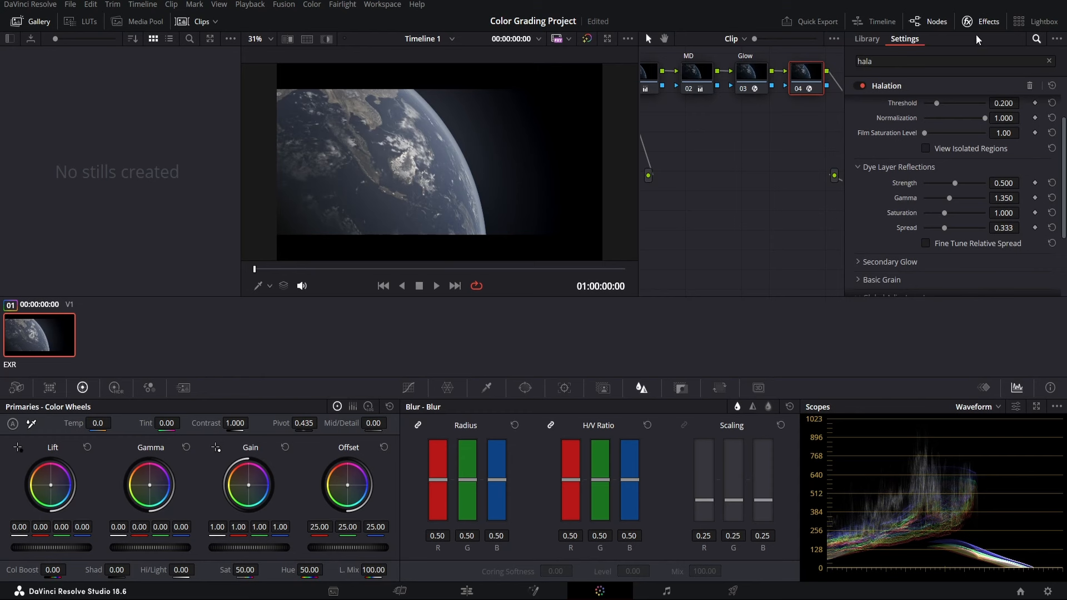
- Compare the bright cloud edges up close with the Halation effect off and on
scroll(864, 171, up, 2)
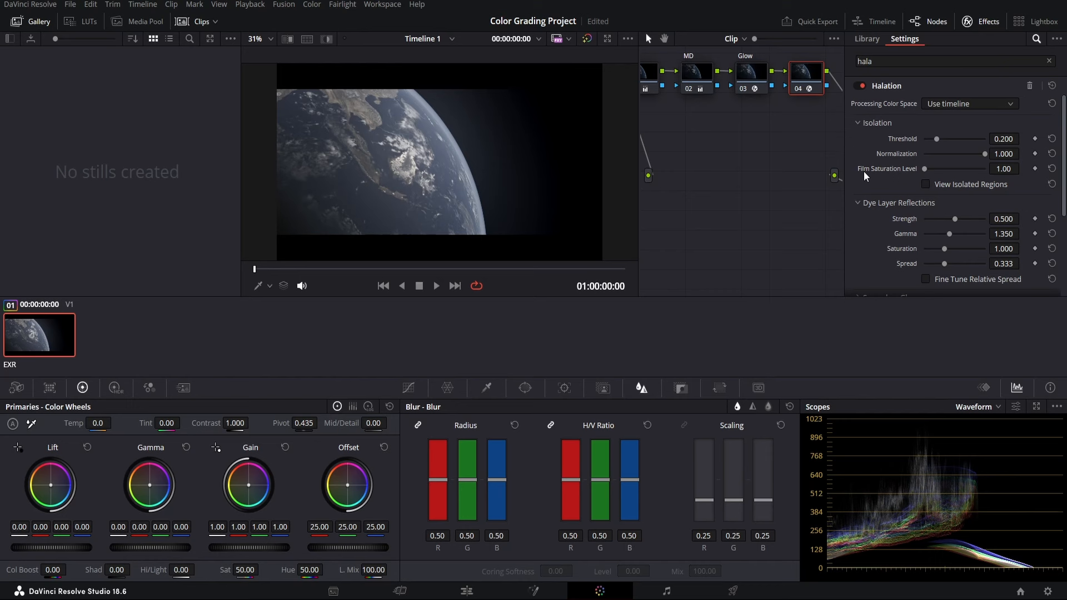
scroll(430, 143, up, 10)
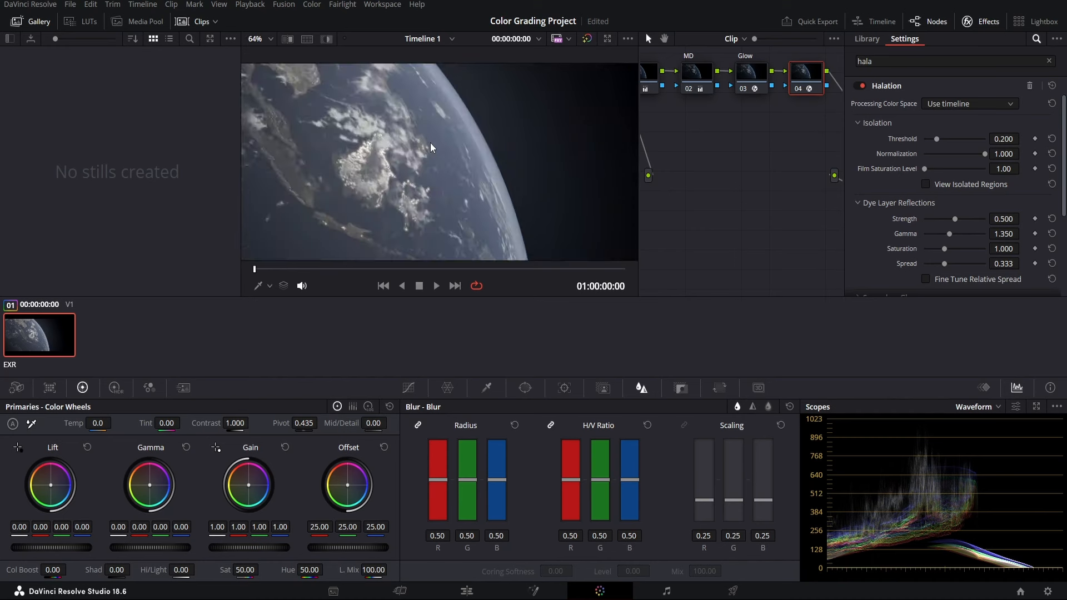
scroll(435, 178, up, 1)
drag(435, 179, 412, 115)
scroll(498, 139, up, 4)
drag(597, 174, 442, 181)
click(862, 85)
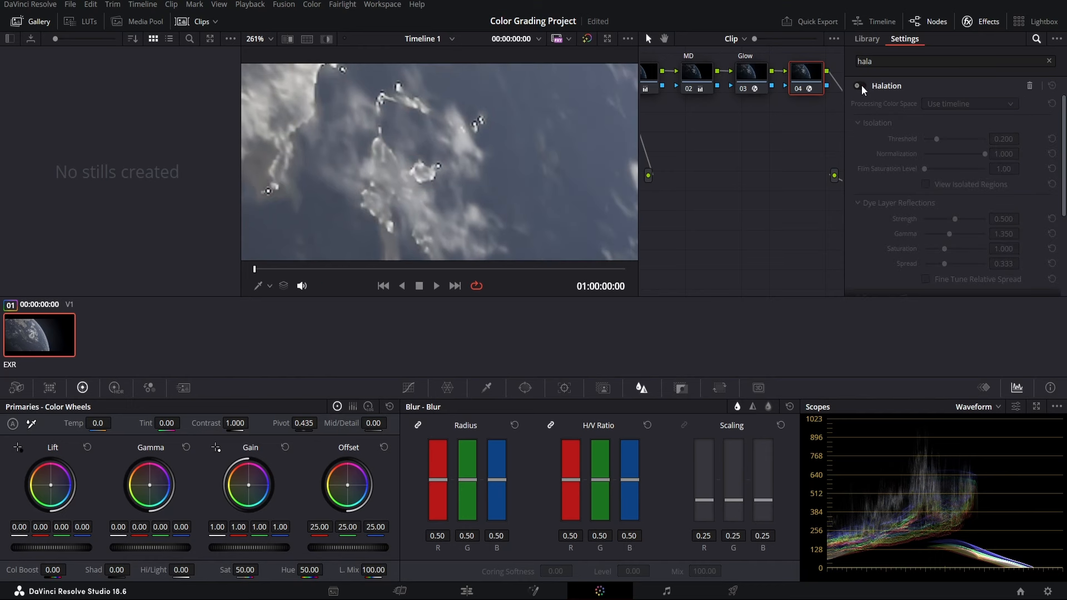
click(860, 87)
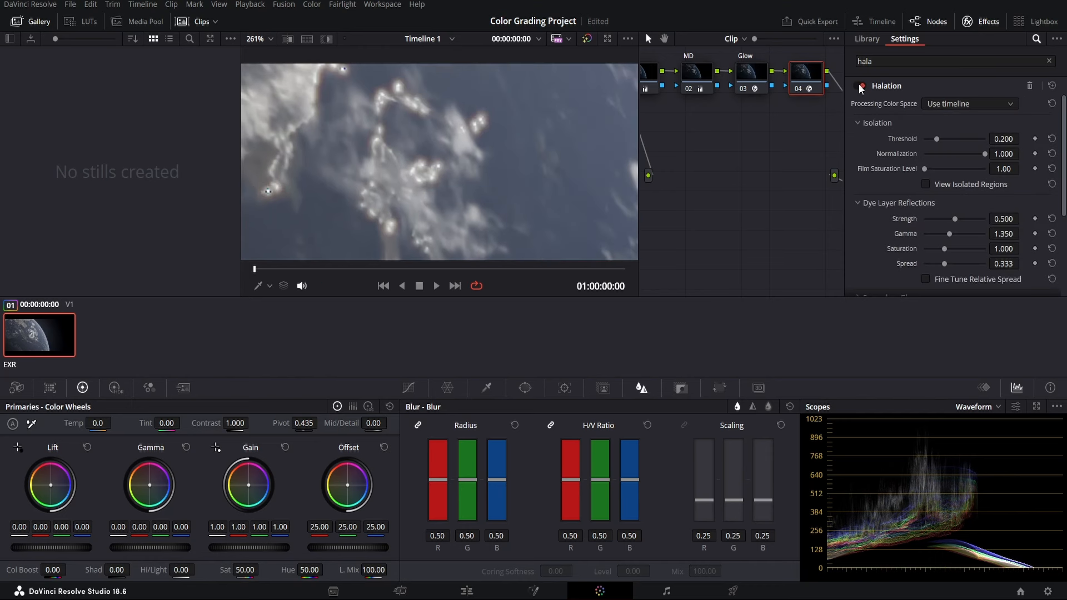
key(shift+z)
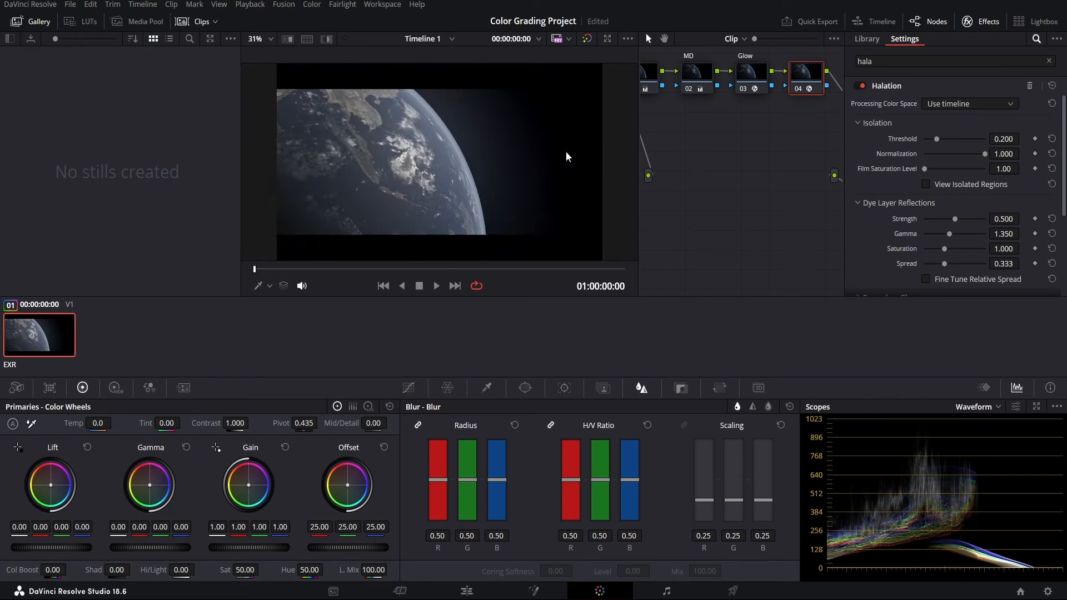
- Examine the halation around the clouds and coastlines across the Earth's surface
scroll(445, 138, up, 3)
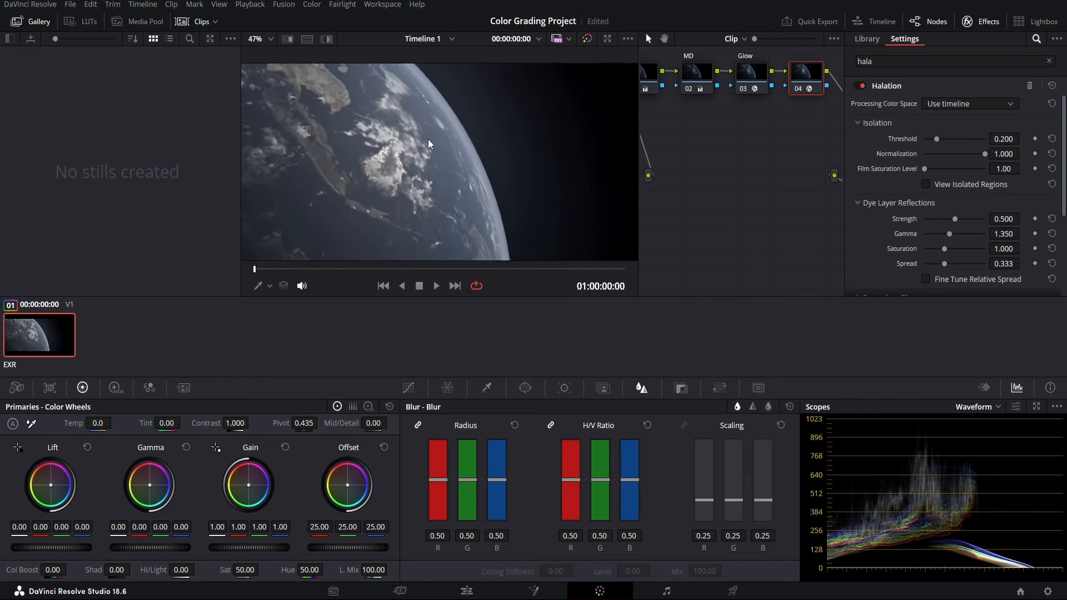
drag(401, 149, 457, 187)
scroll(462, 145, up, 5)
scroll(444, 167, down, 5)
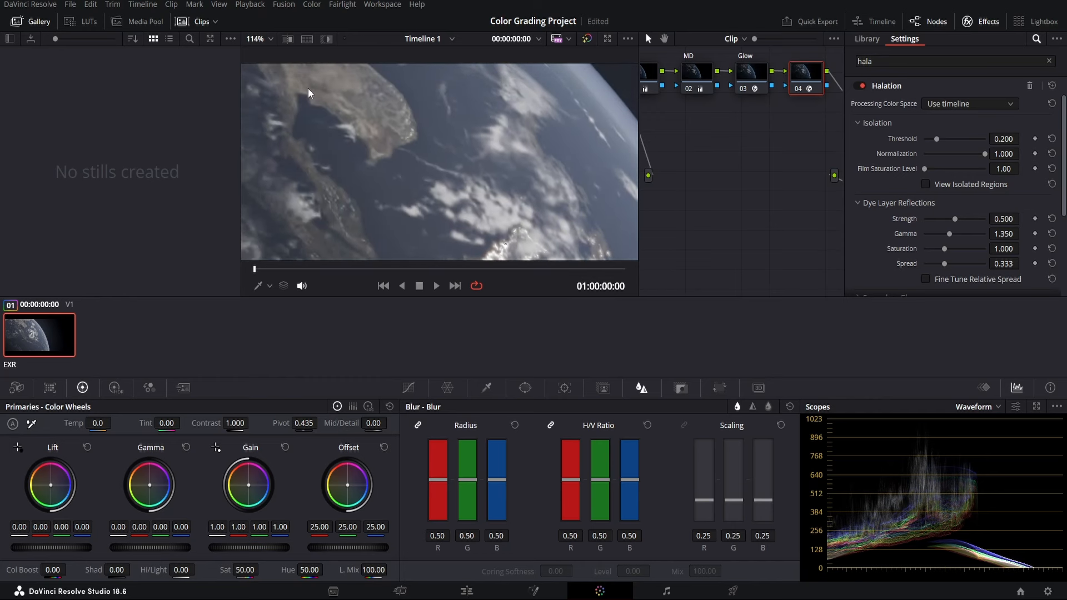
drag(309, 91, 465, 175)
scroll(475, 192, down, 1)
scroll(479, 198, down, 6)
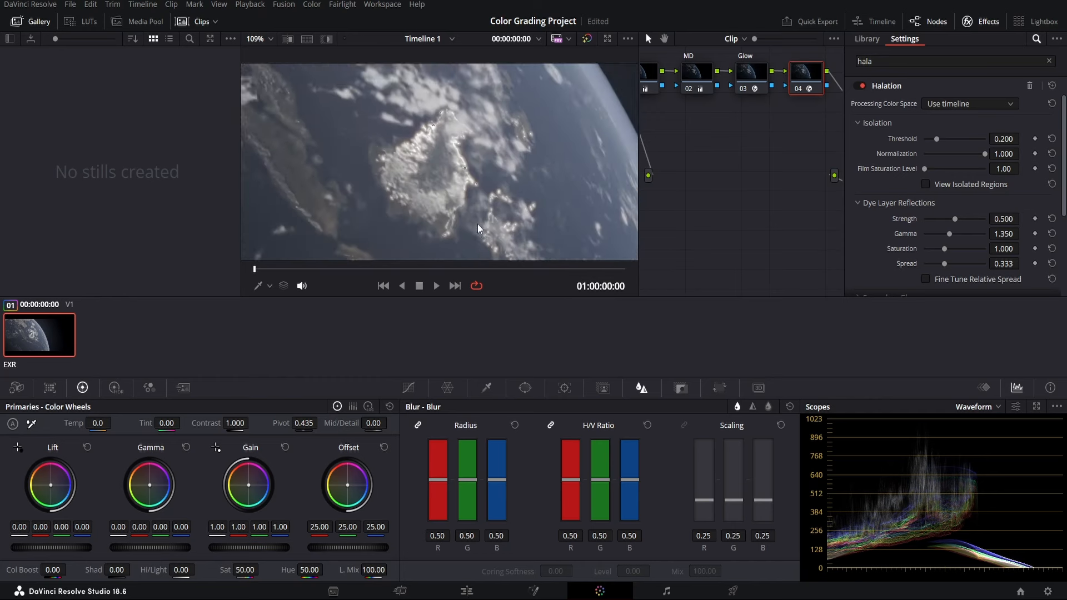
scroll(408, 173, up, 2)
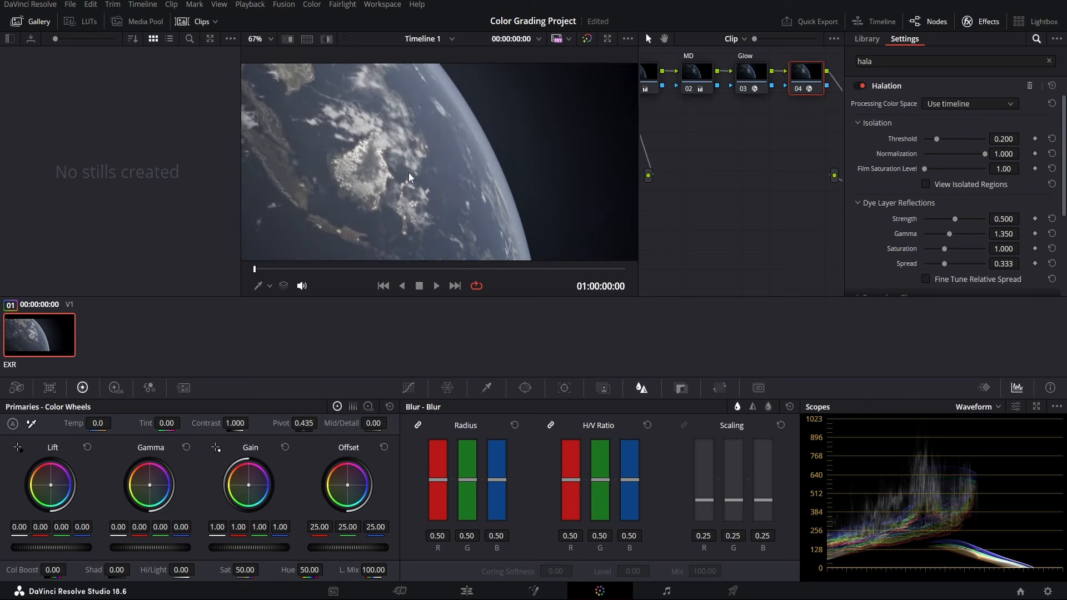
scroll(452, 135, up, 2)
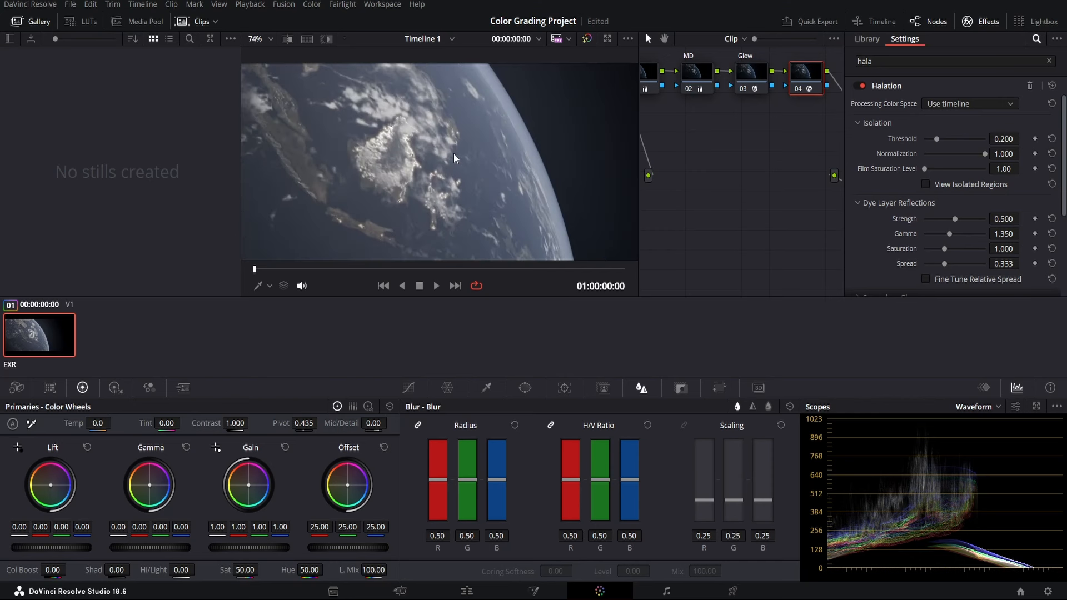
- Try lower Halation Threshold values of about 0.036 to 0.110, and reset the Threshold to its default
drag(936, 141, 926, 142)
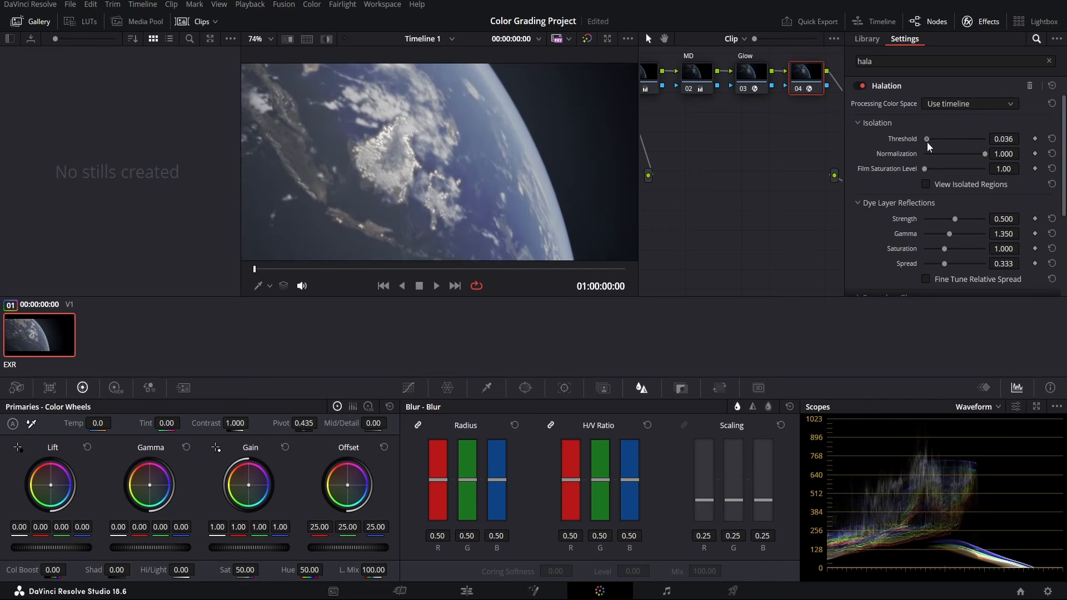
scroll(518, 186, down, 2)
scroll(518, 187, down, 1)
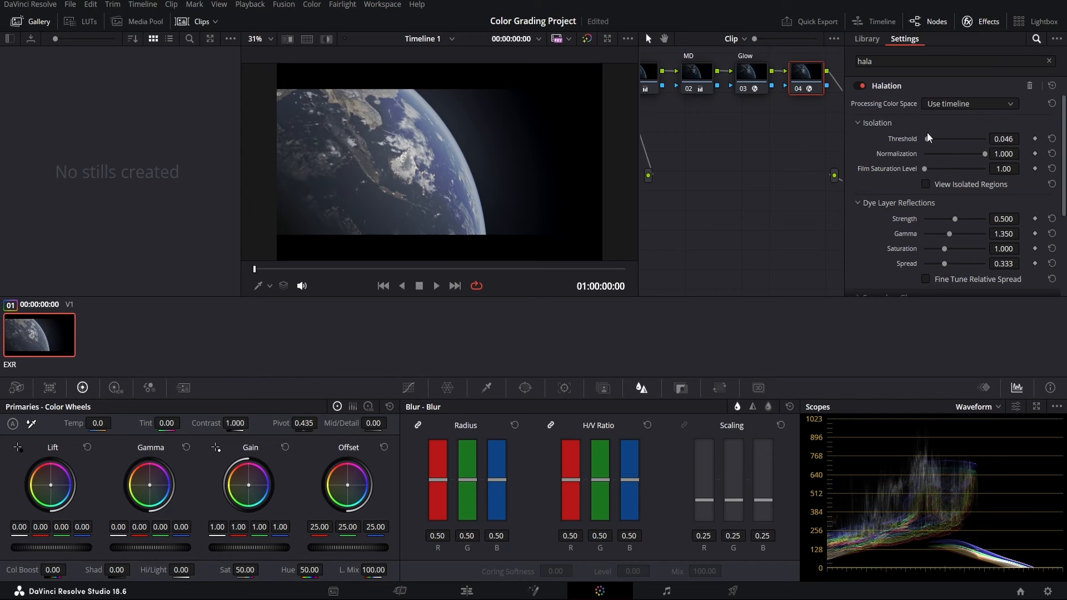
drag(924, 139, 931, 138)
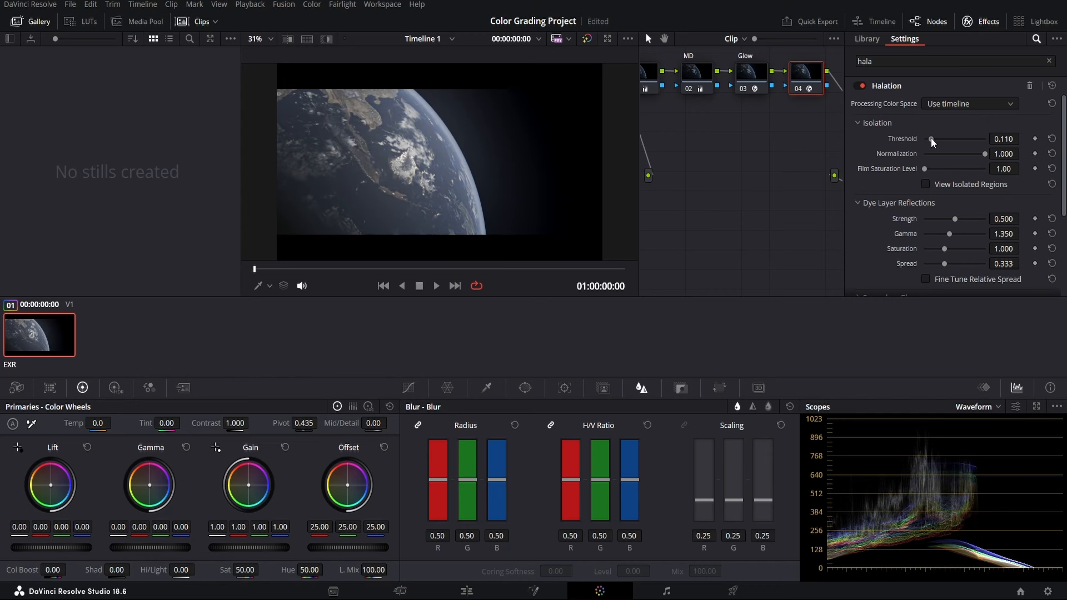
click(1052, 139)
- Label node 04 "Halation"
right_click(807, 77)
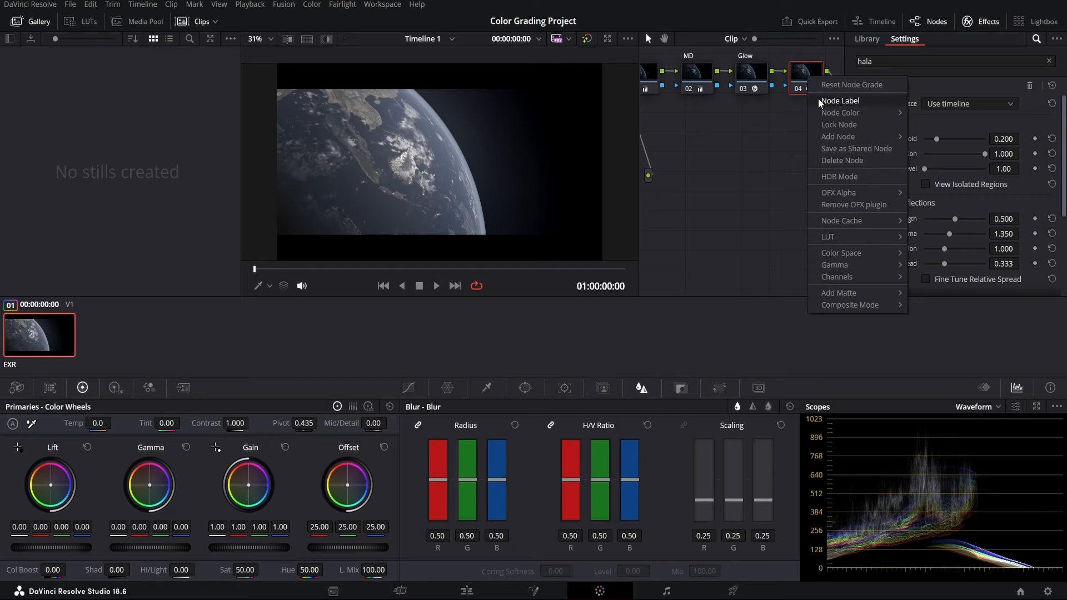
click(818, 101)
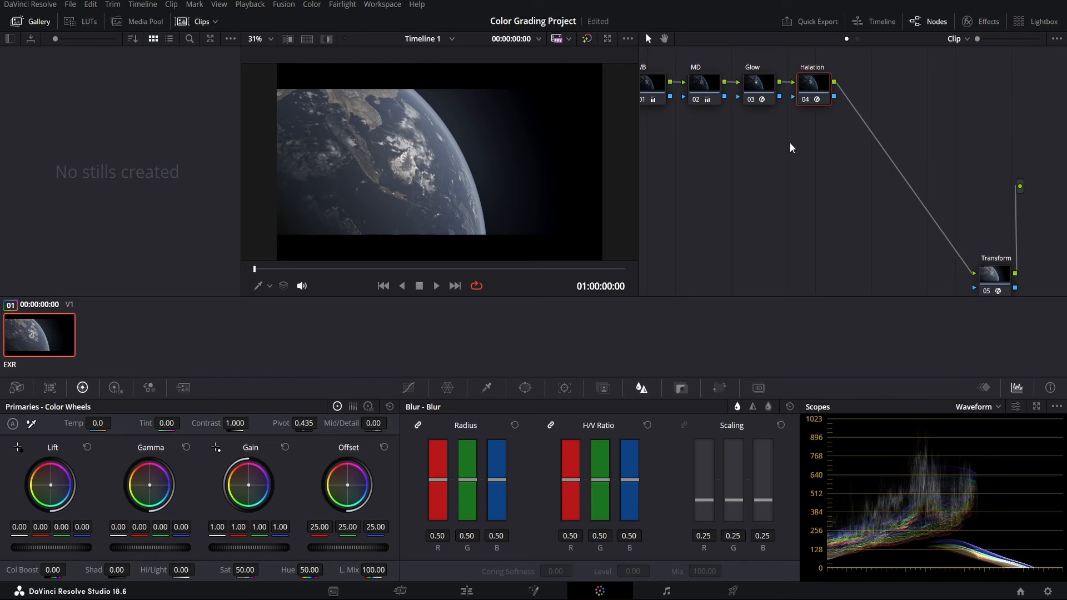
- Add a serial node after the Halation node and apply the Aperture Diffraction effect to it
key(alt+s)
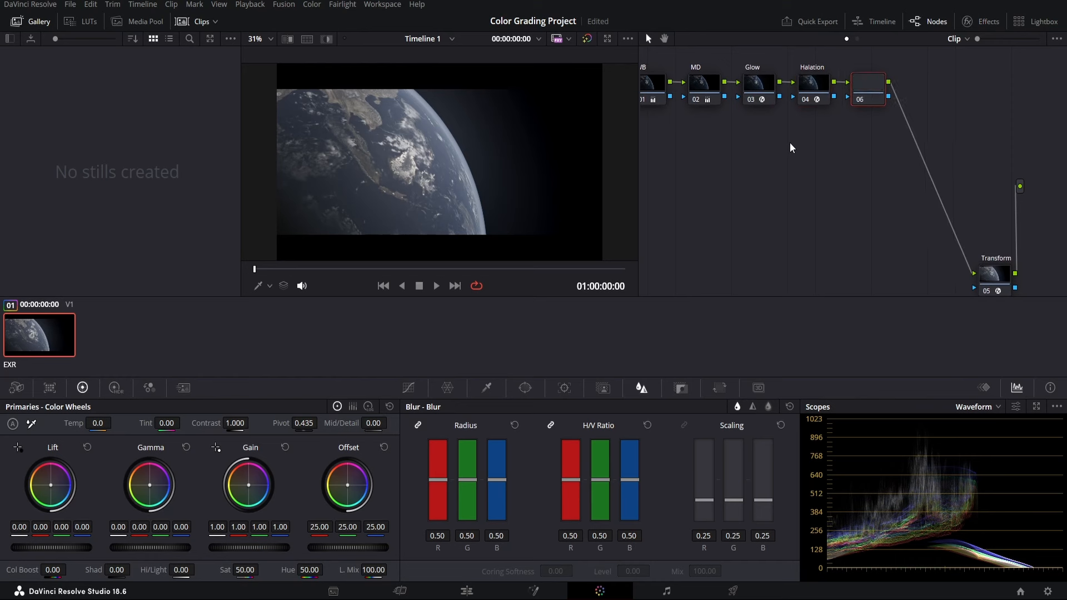
click(988, 25)
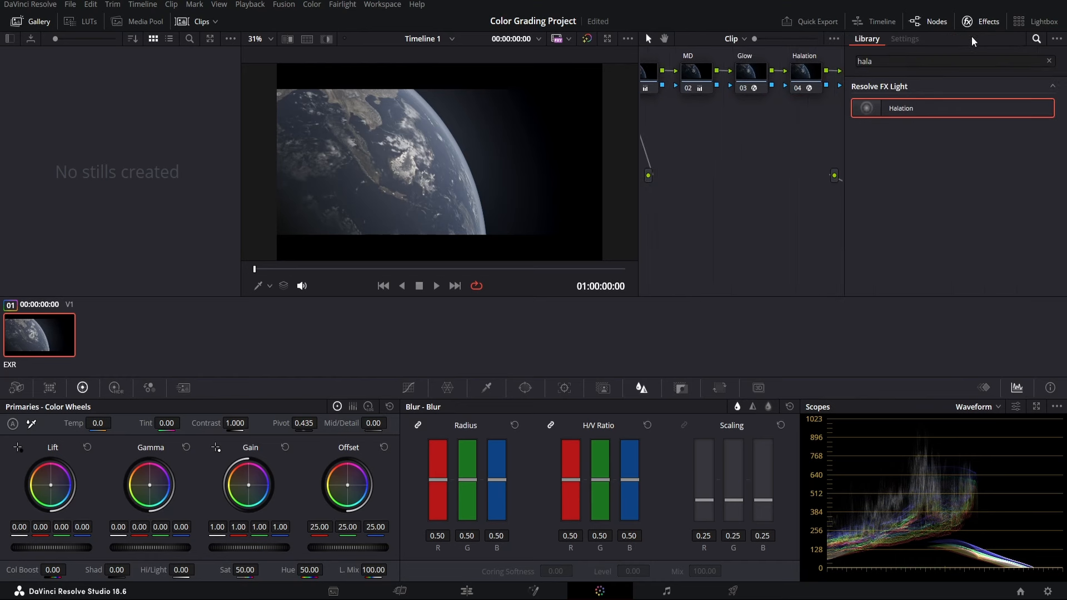
click(904, 63)
key(BackSpace)
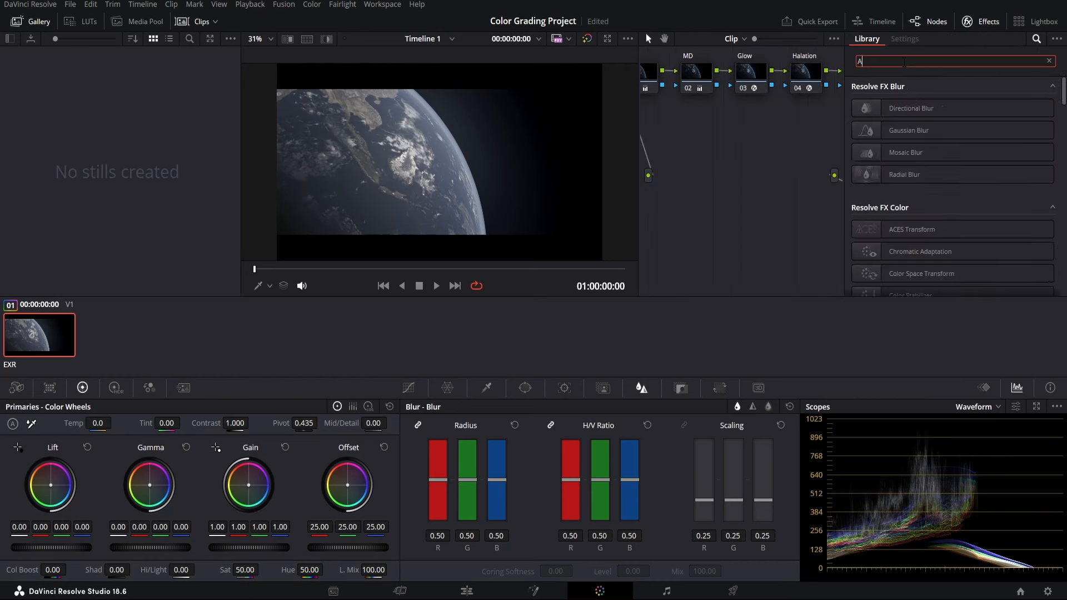
text(Aper)
drag(914, 108, 802, 85)
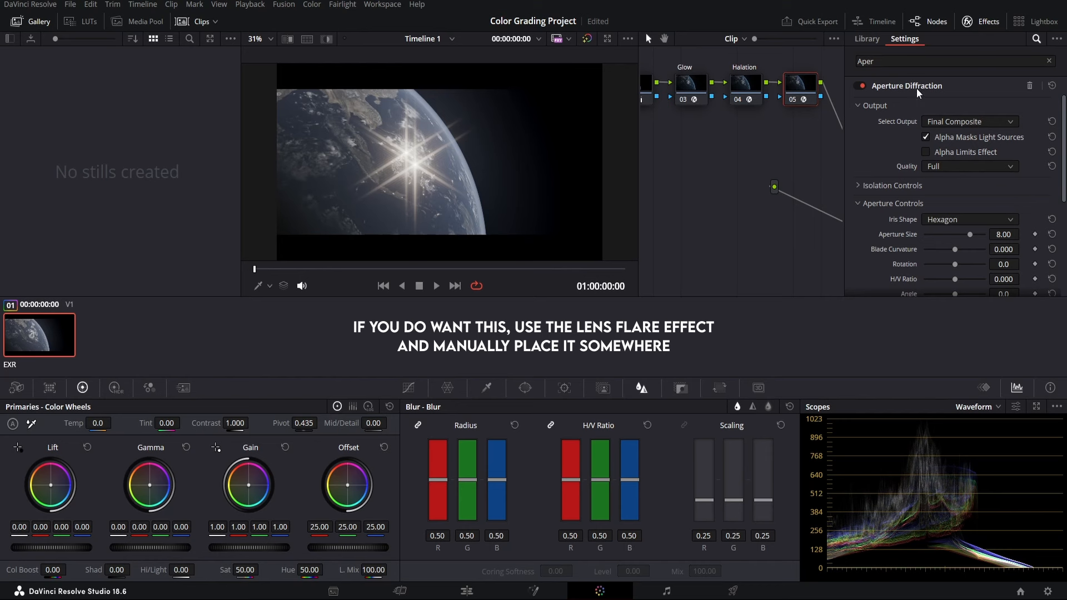
click(988, 25)
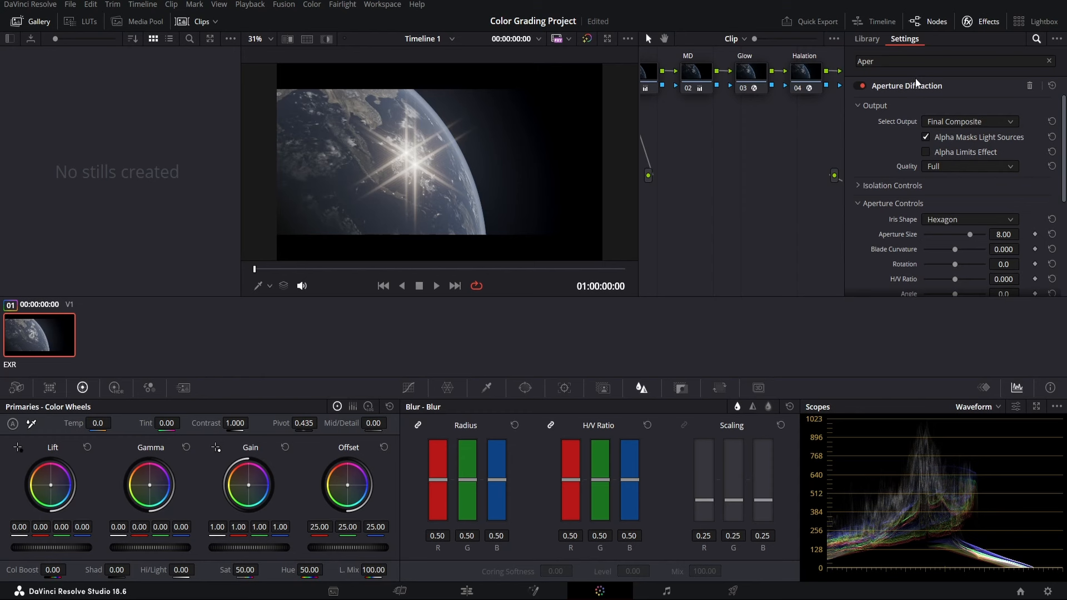
scroll(356, 188, up, 2)
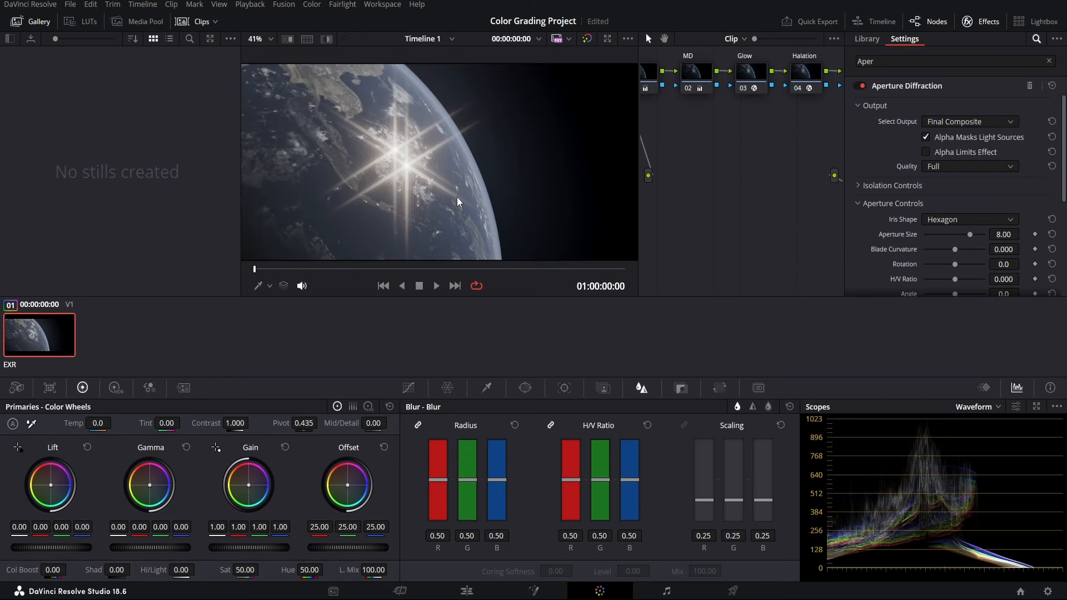
- Try the Octagon iris shape for the aperture diffraction, and return the Iris Shape to Hexagon
scroll(457, 197, down, 2)
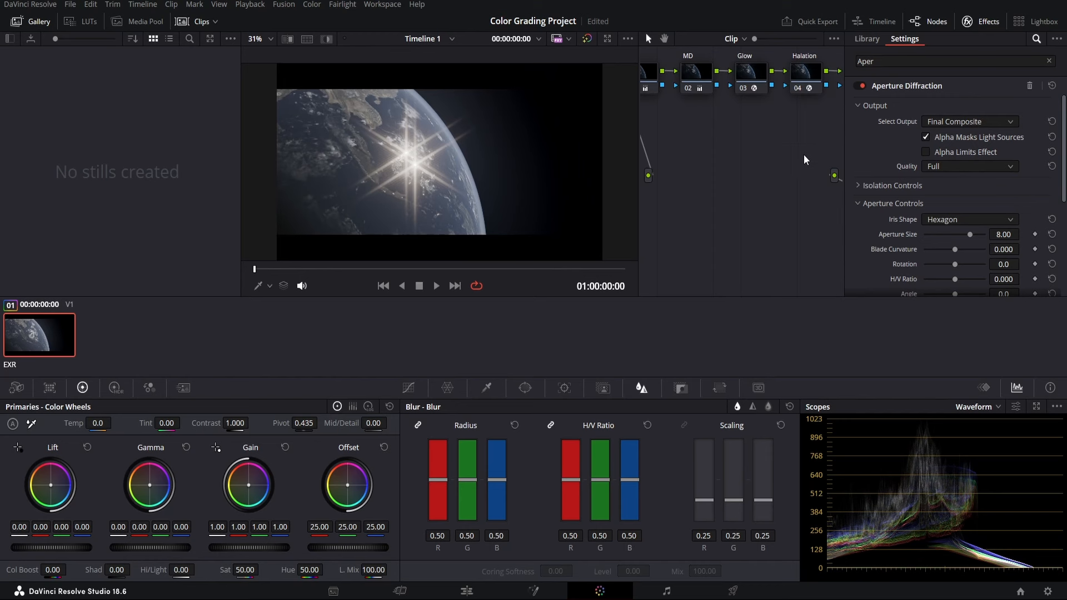
drag(804, 155, 734, 157)
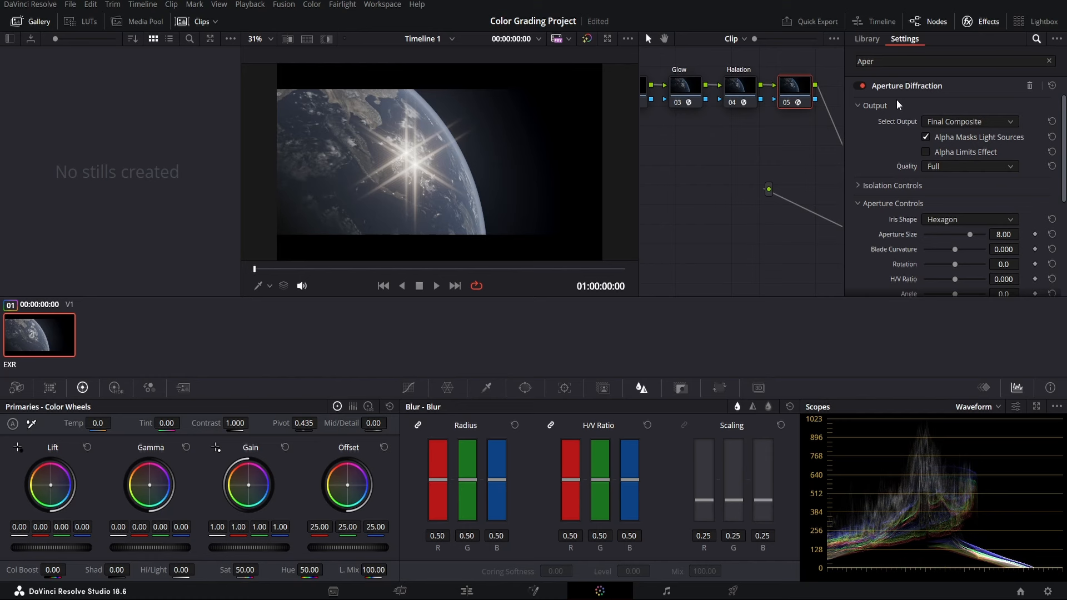
scroll(895, 222, down, 3)
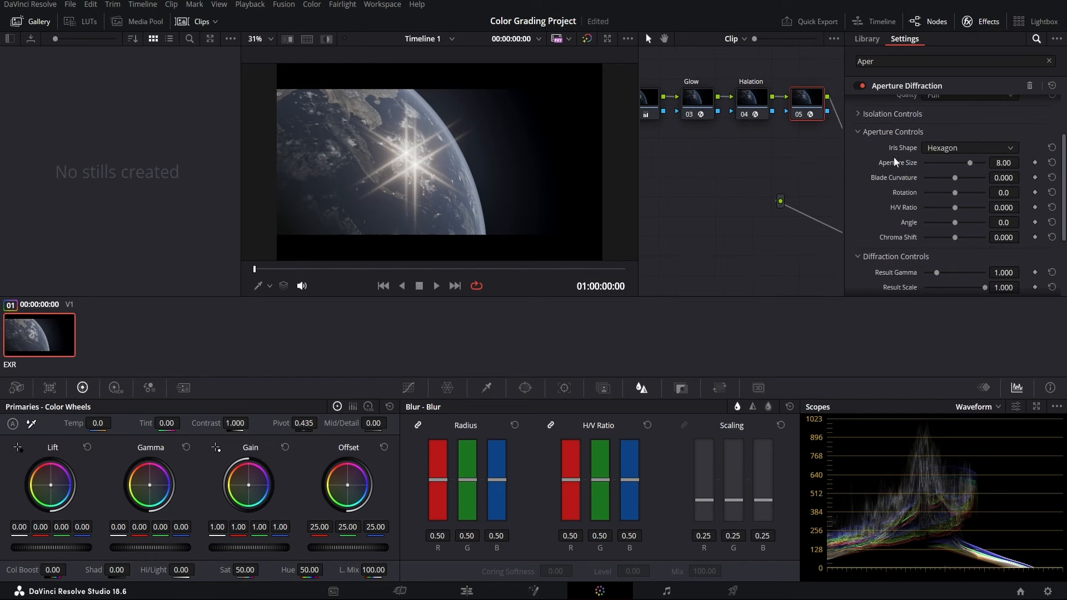
click(942, 149)
click(933, 228)
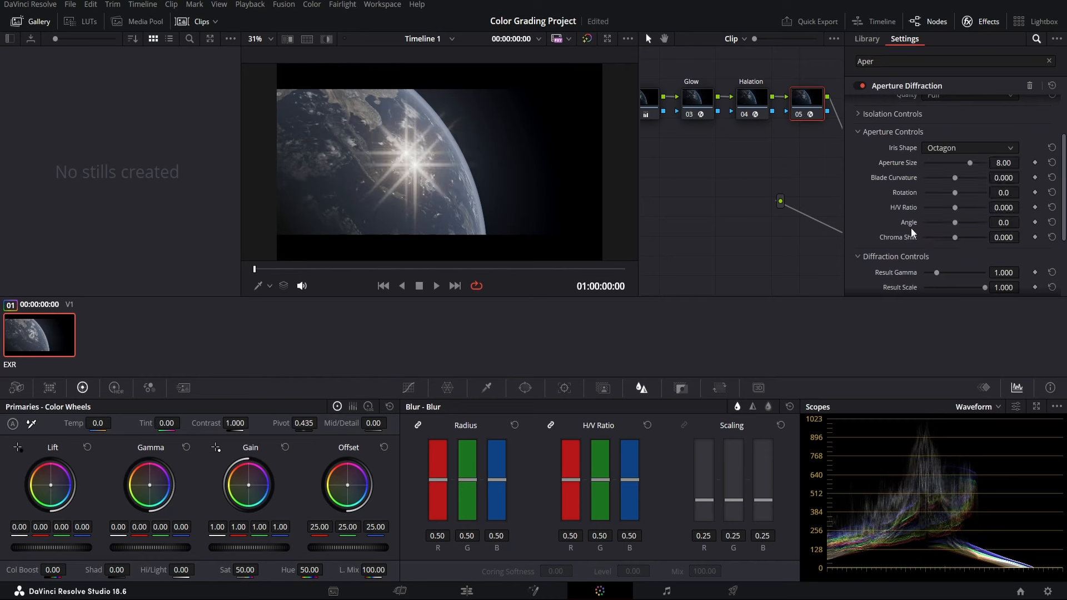
click(948, 149)
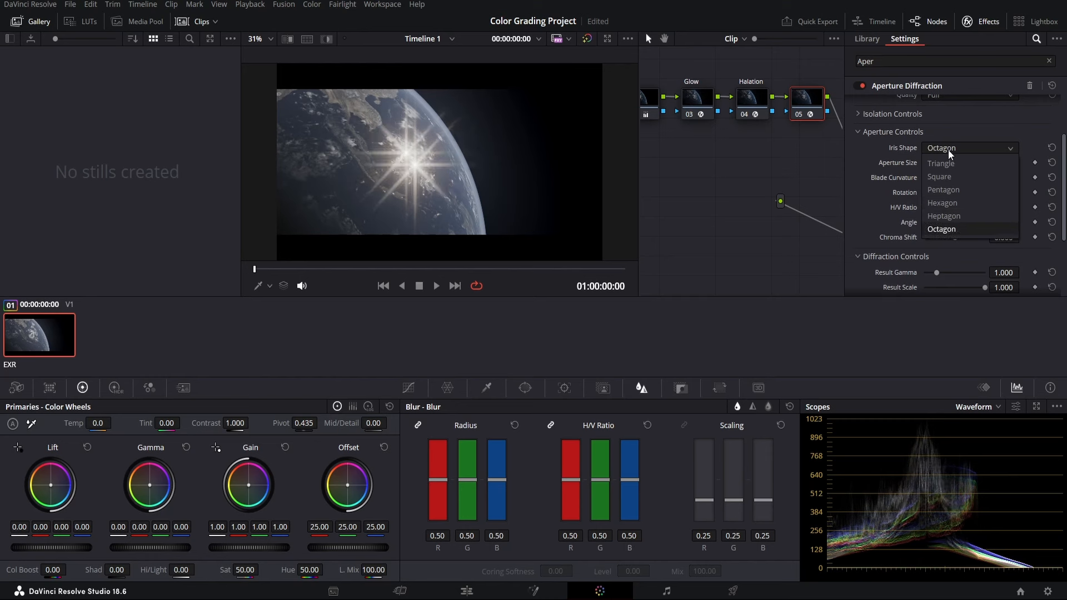
click(942, 216)
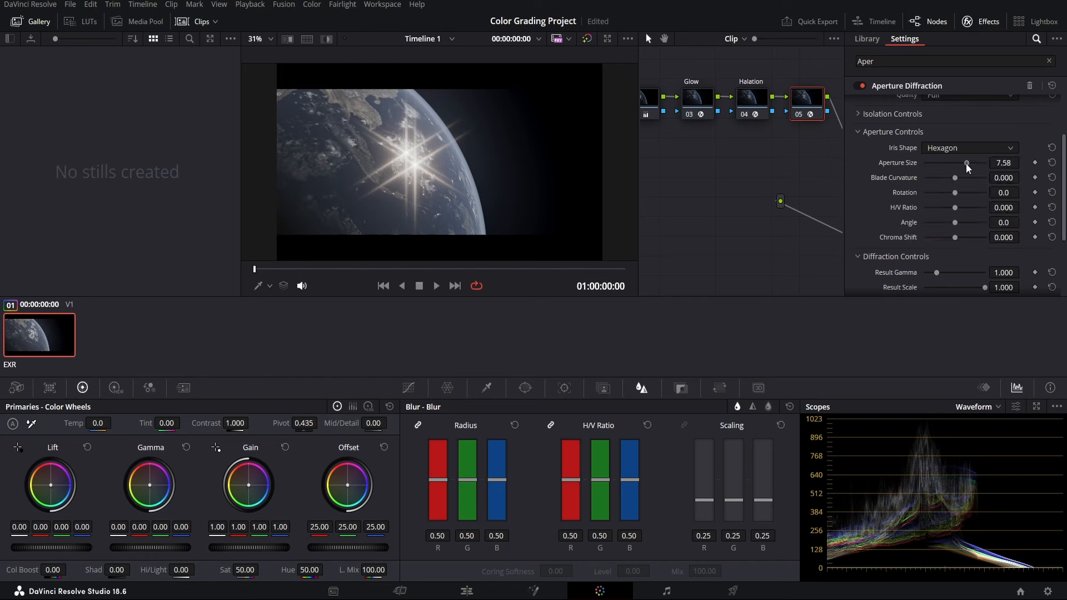
- Set the diffraction's Aperture Size to 10.00 and Brightness to about 0.523, keeping Result Gamma and Result Scale at 1.000
drag(966, 163, 943, 186)
scroll(956, 176, down, 3)
double_click(951, 170)
double_click(942, 185)
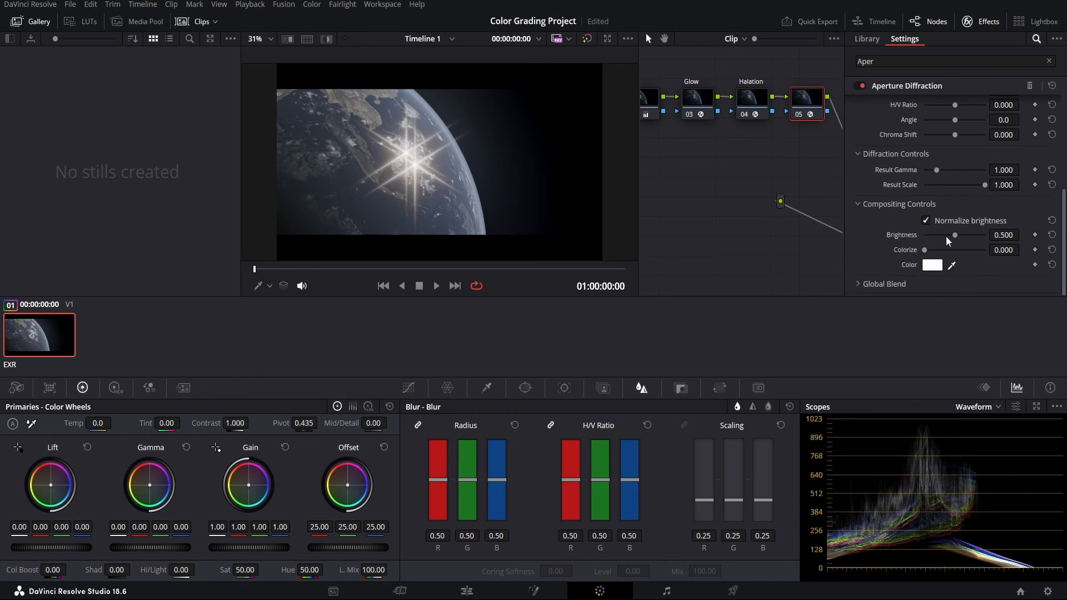
drag(937, 238, 945, 237)
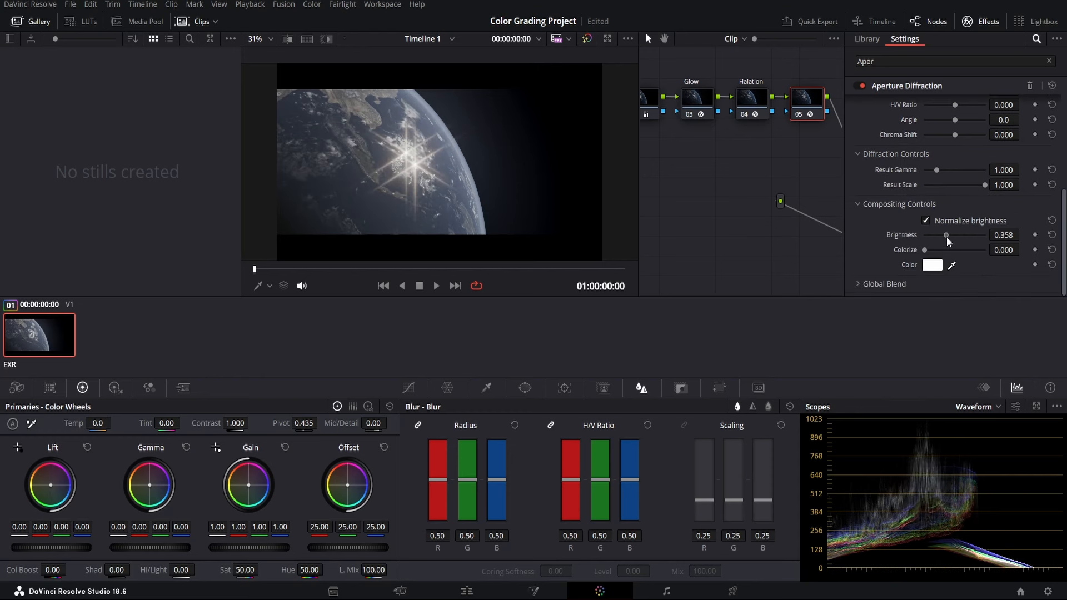
- Try a turquoise diffraction color, and reset the Color to its default
click(935, 266)
click(578, 190)
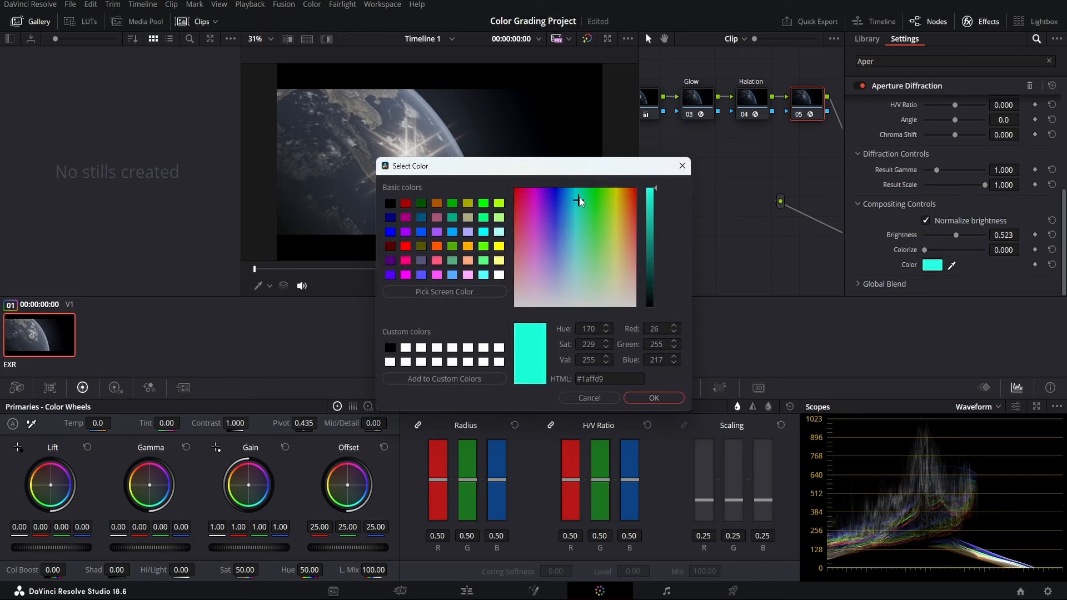
click(653, 398)
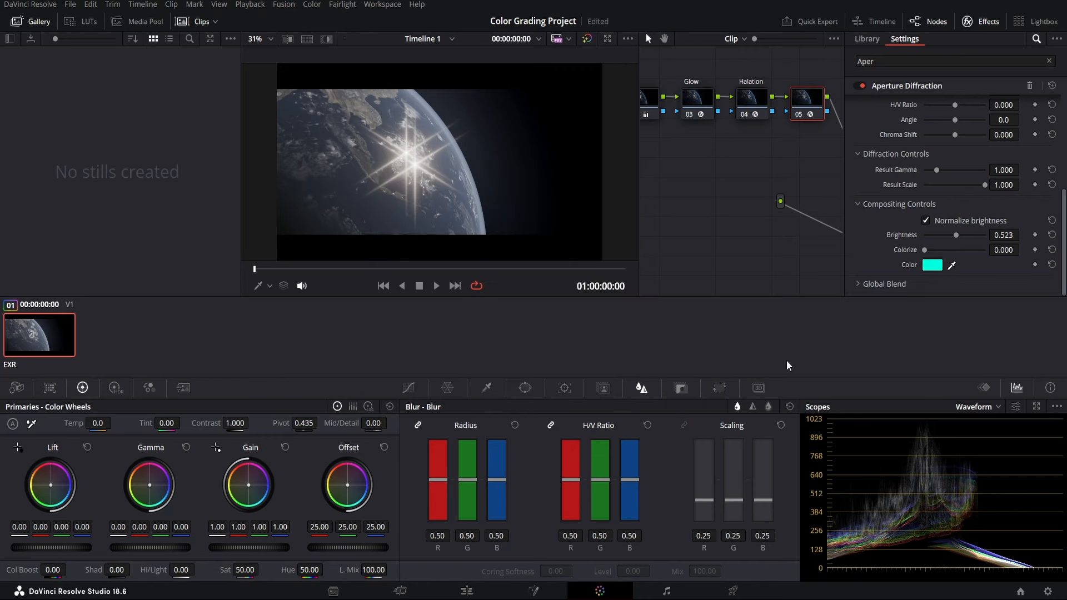
click(1053, 266)
- Disable the Aperture Diffraction effect on node 05, clear the effects search and hide the effects library
scroll(988, 267, up, 4)
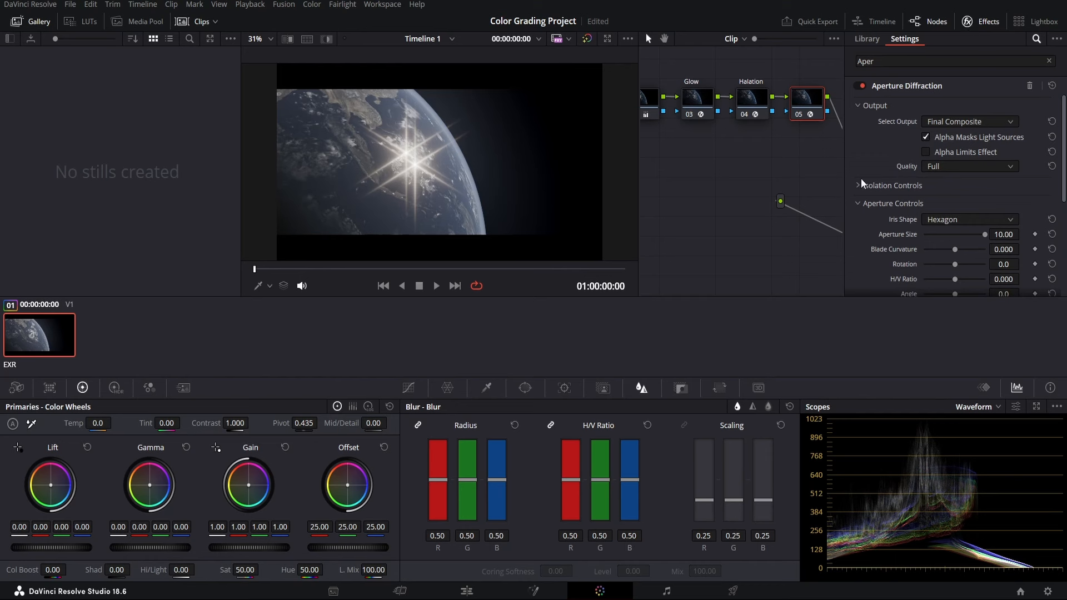
click(861, 87)
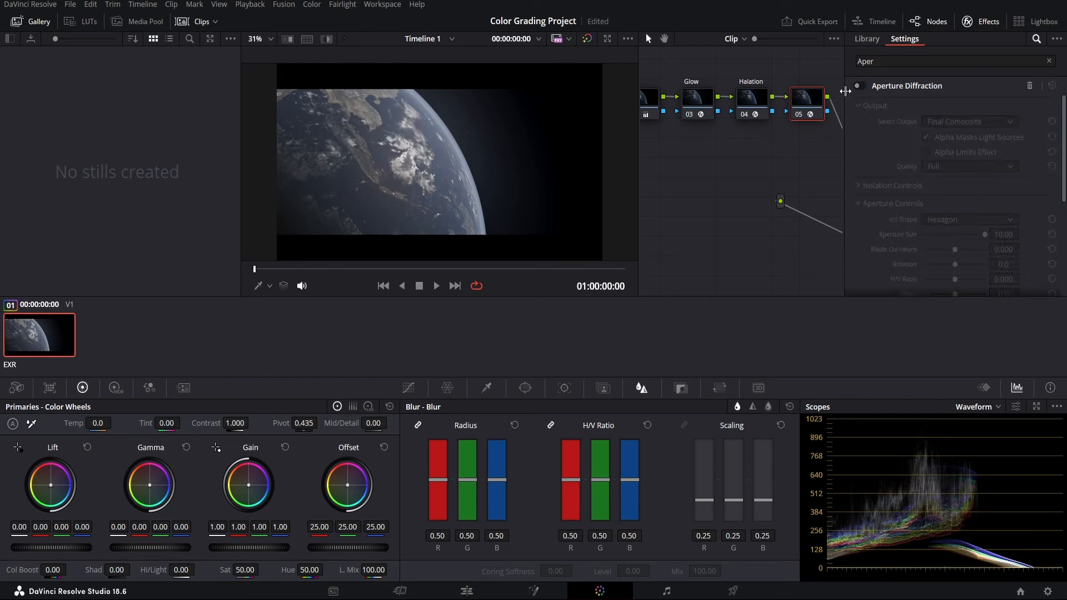
key(BackSpace)
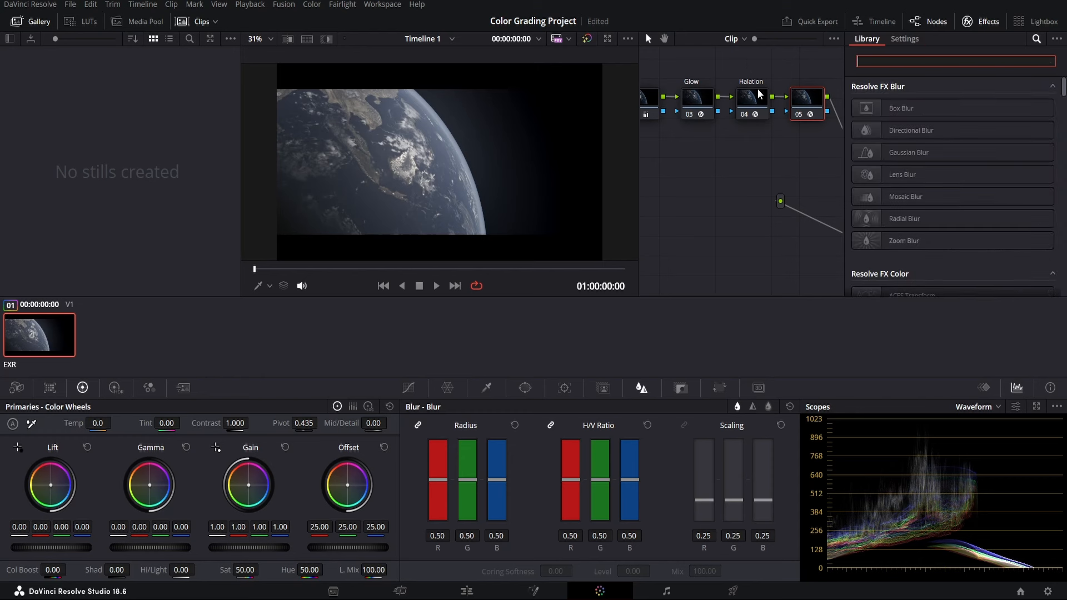
click(978, 22)
- Label node 05 "Aperture Diffraction"
right_click(911, 78)
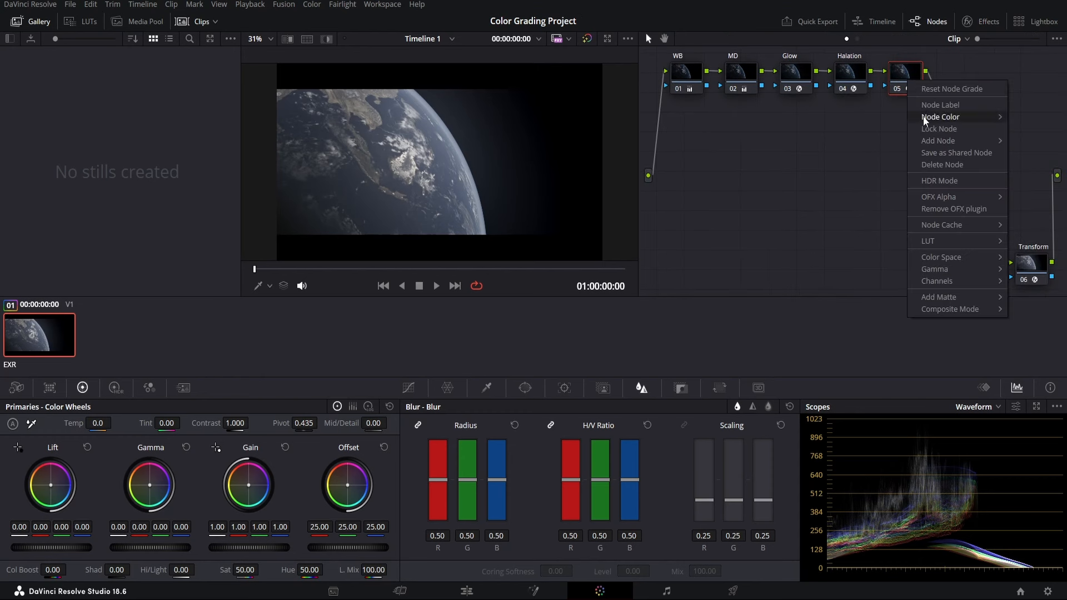
click(925, 114)
text(Aperture Diffraction)
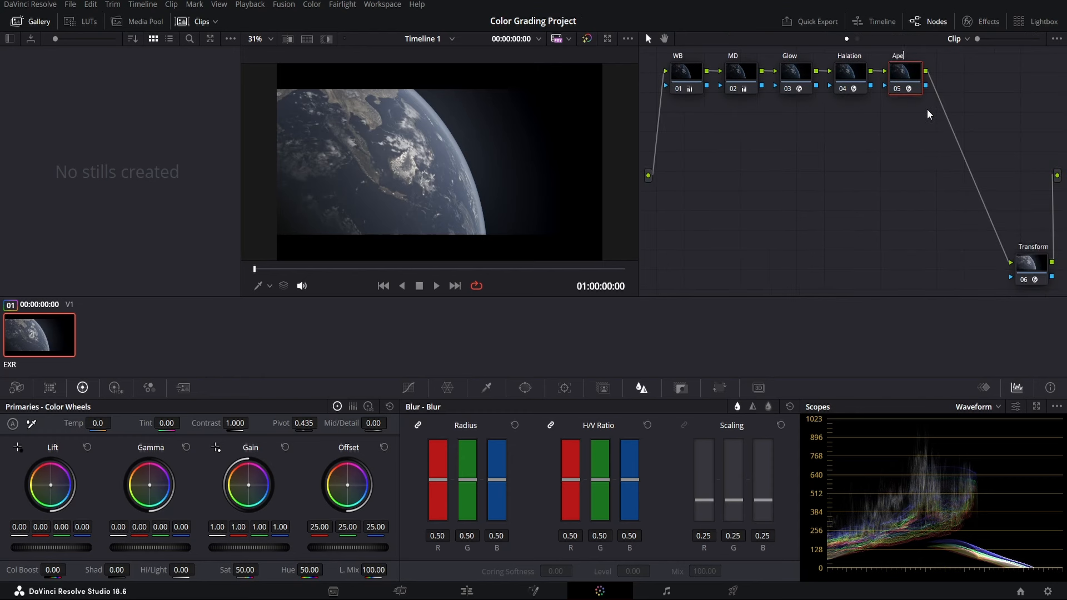
key(Return)
- Add a serial node between the Aperture Diffraction and Transform nodes, and arrange it in a lower row with the Transform node
click(1025, 268)
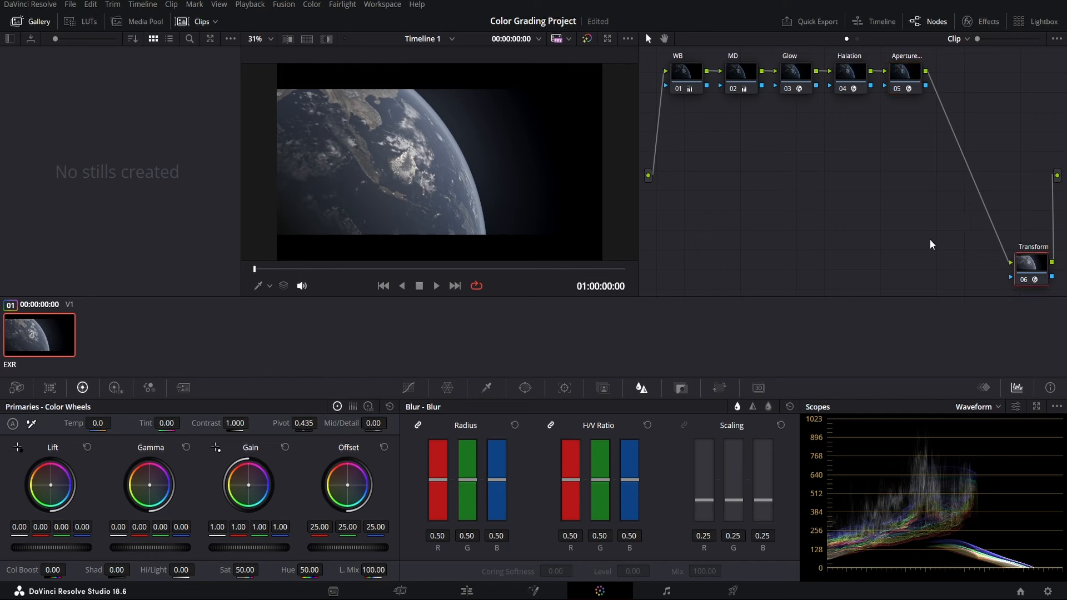
key(shift+s)
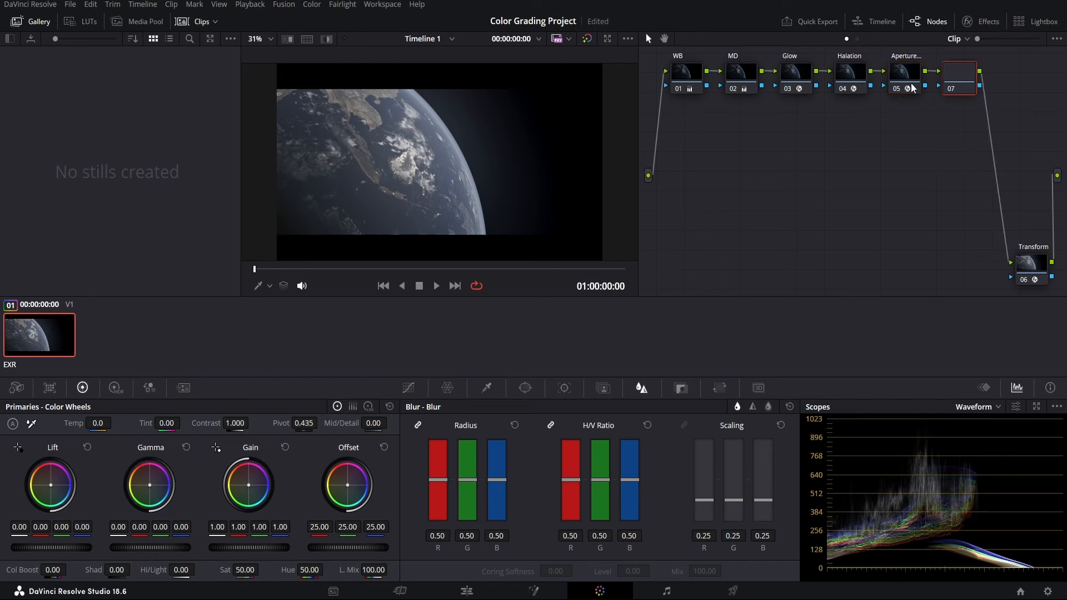
drag(952, 91, 711, 267)
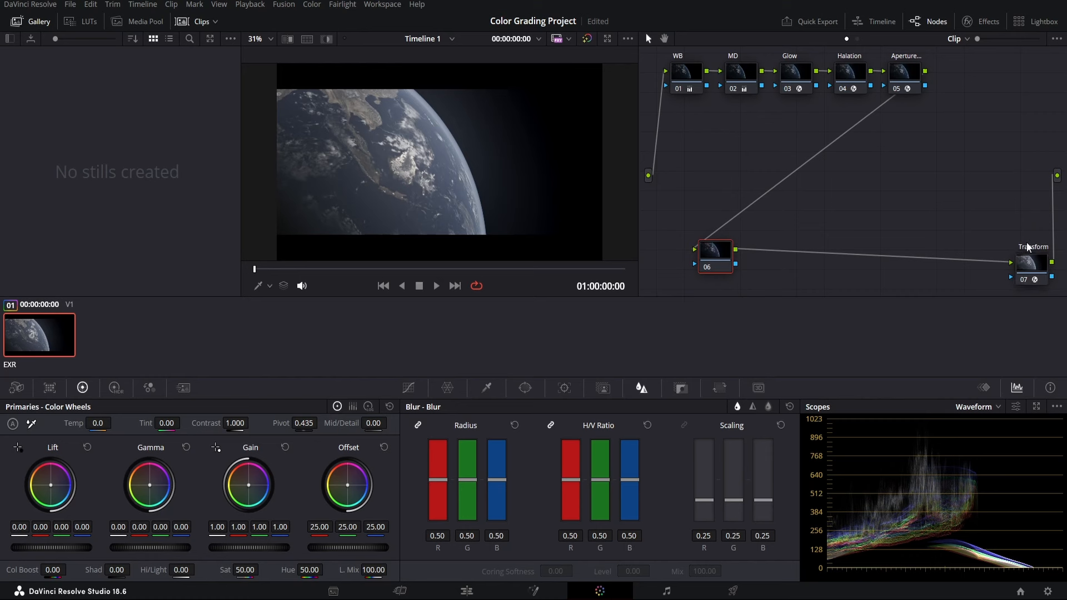
drag(1034, 268, 1009, 255)
click(714, 255)
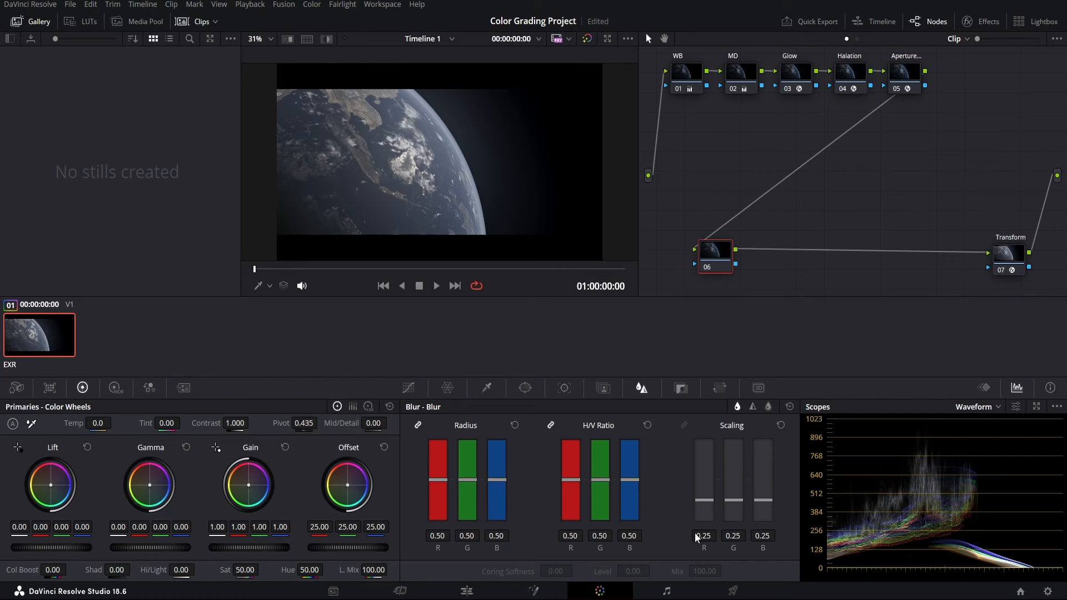
- View the keyframes and the Parade scope, and return the scopes to Waveform
click(983, 388)
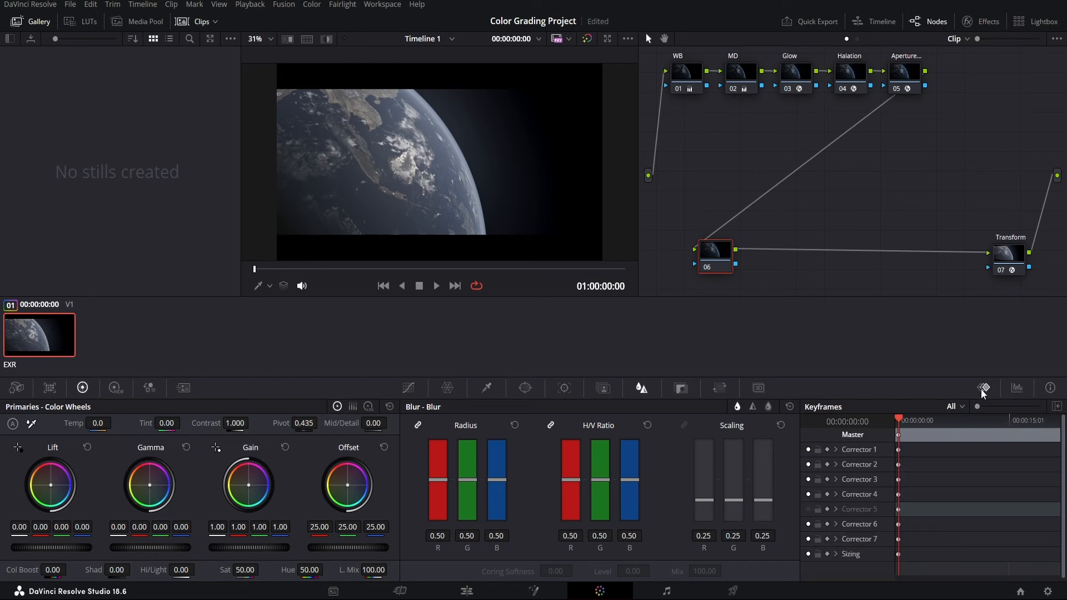
click(1017, 388)
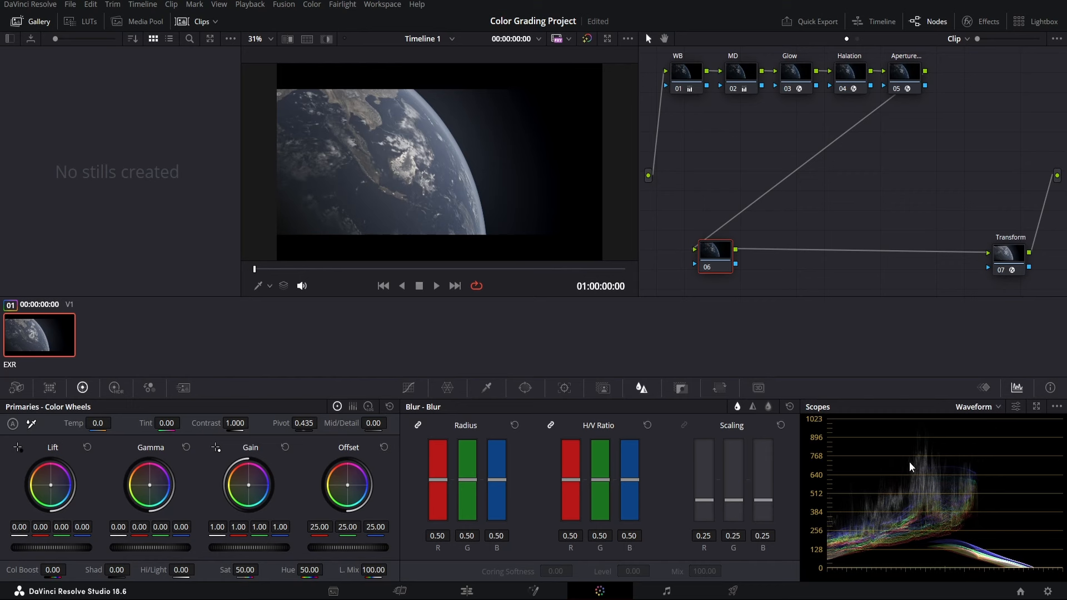
click(974, 407)
click(985, 425)
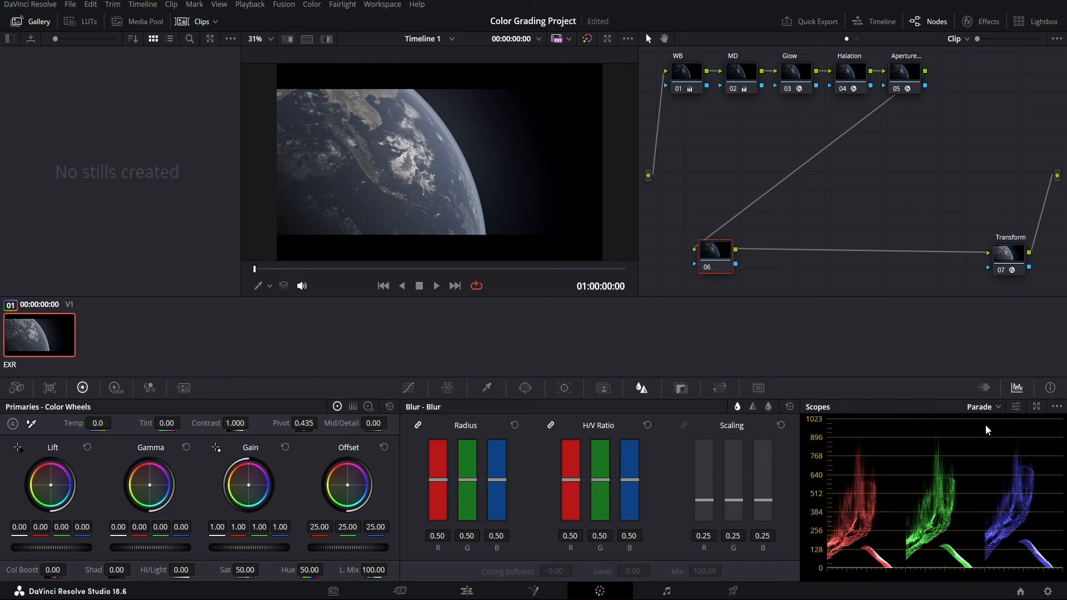
click(978, 407)
click(985, 438)
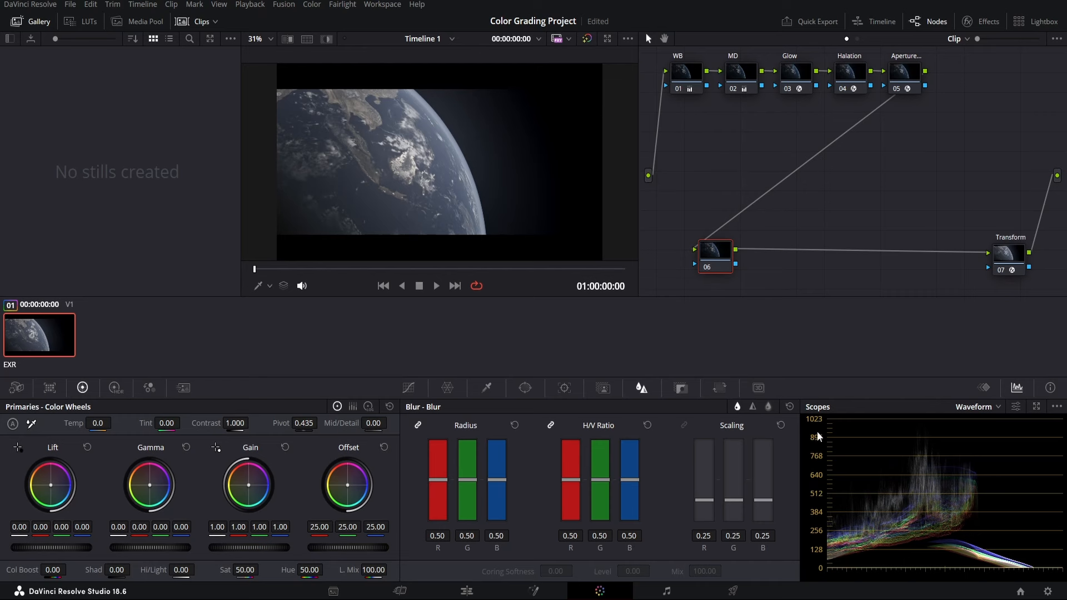
- Look through the color grading tool palettes, and leave the Custom Curves open
click(410, 388)
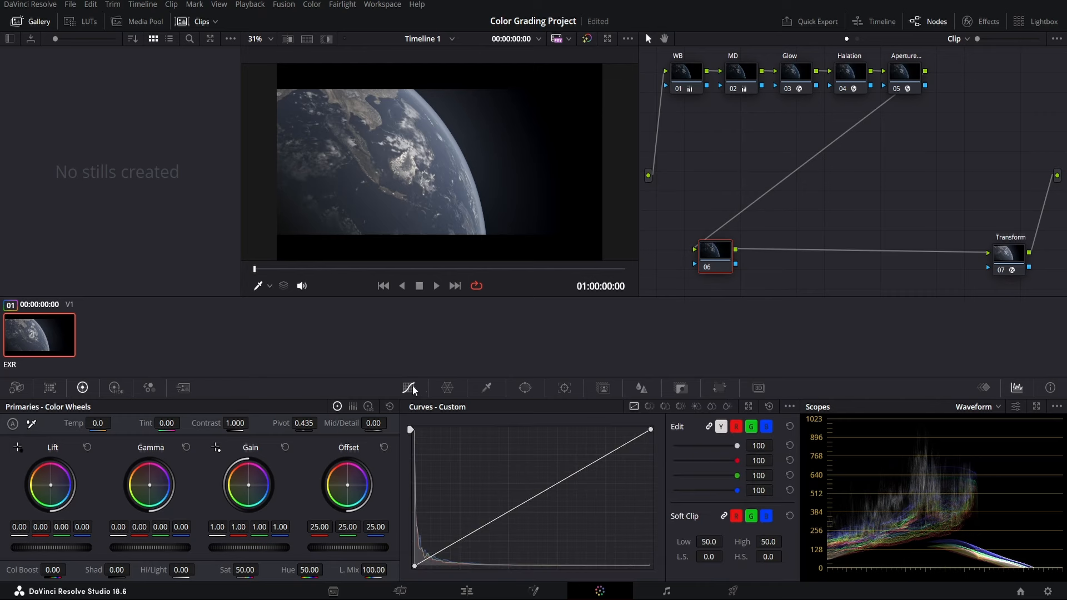
click(447, 388)
click(487, 388)
click(523, 388)
click(410, 387)
- Label node 06 "Balance" and place it directly beside the Transform node
right_click(723, 256)
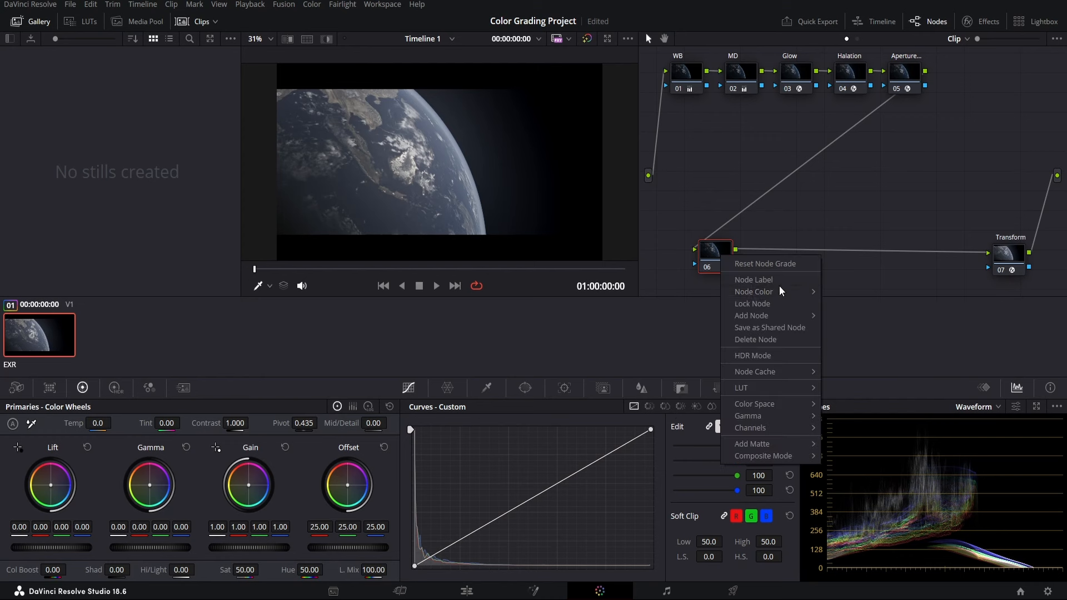
click(771, 281)
text(Balance)
key(Return)
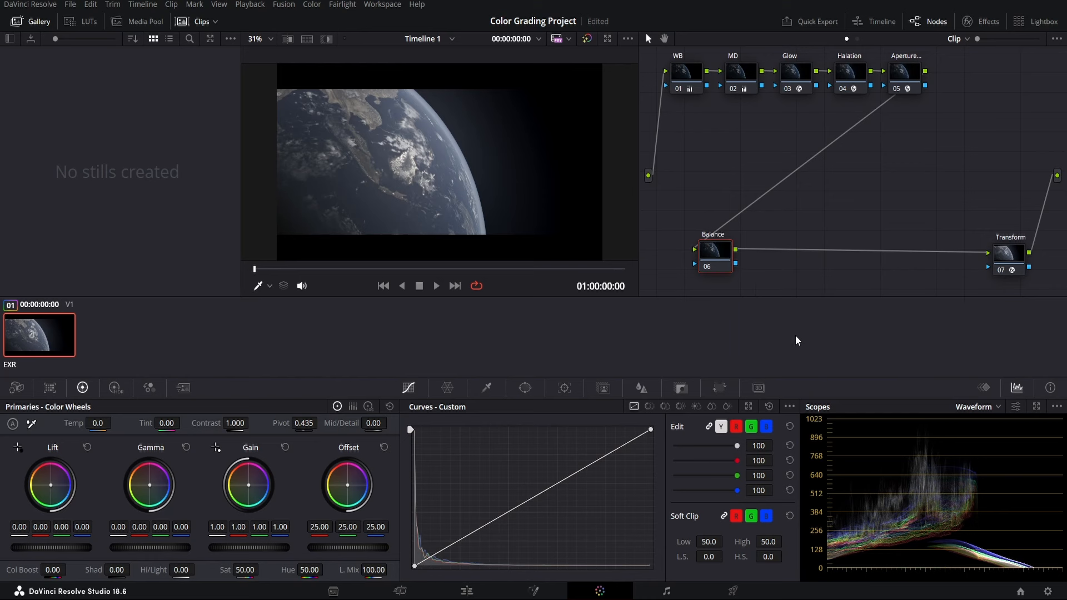
drag(712, 249, 952, 250)
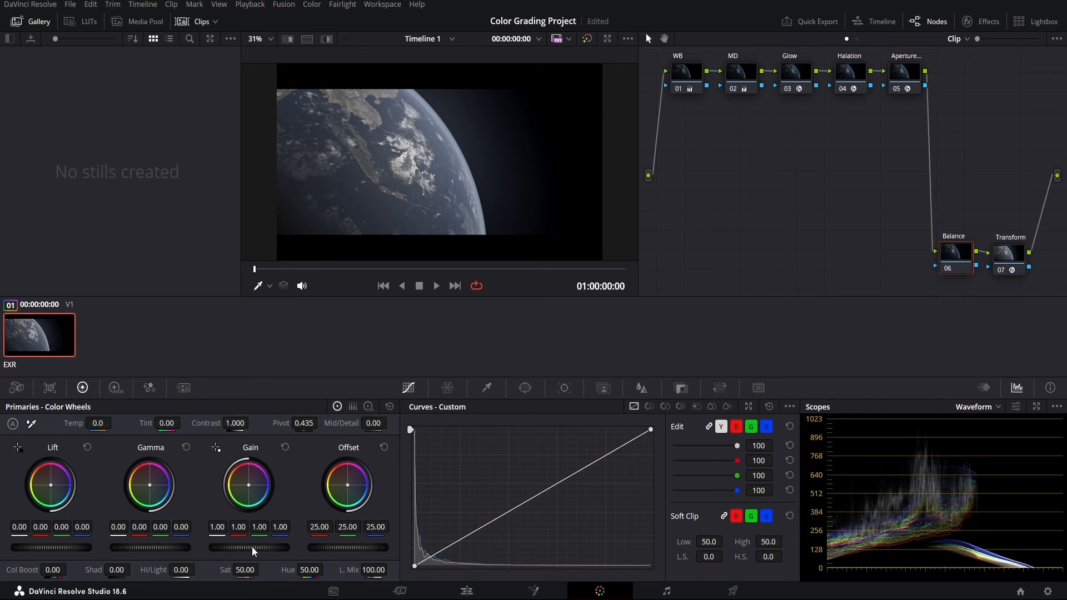
- Raise the Balance node's Gain to 1.37 on all channels while watching the waveform, saving the project along the way
drag(244, 550, 251, 550)
drag(228, 548, 311, 551)
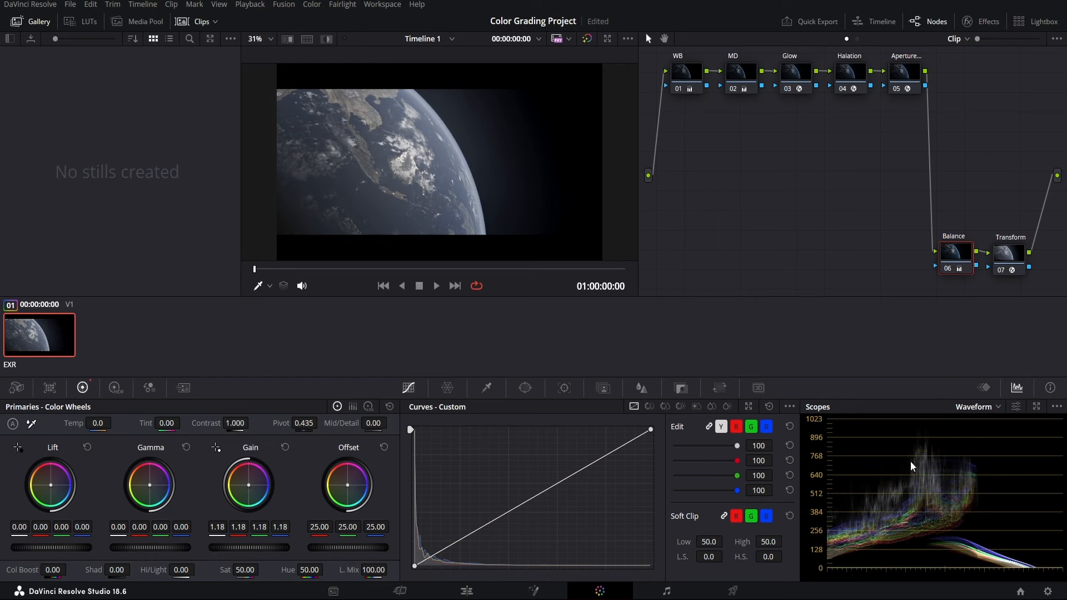
key(ctrl+s)
drag(248, 547, 297, 547)
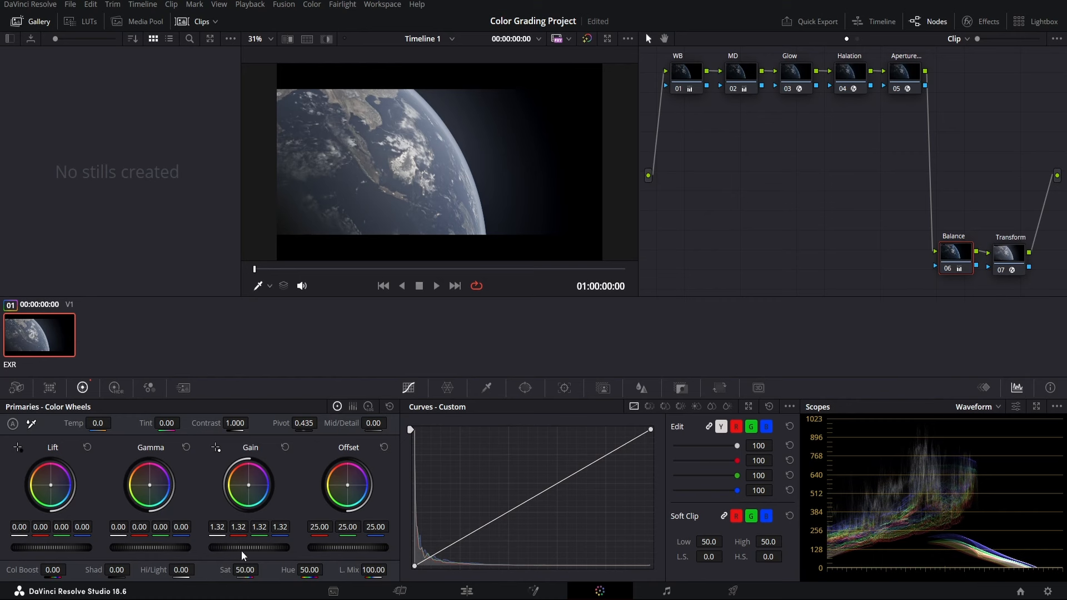
drag(249, 548, 259, 547)
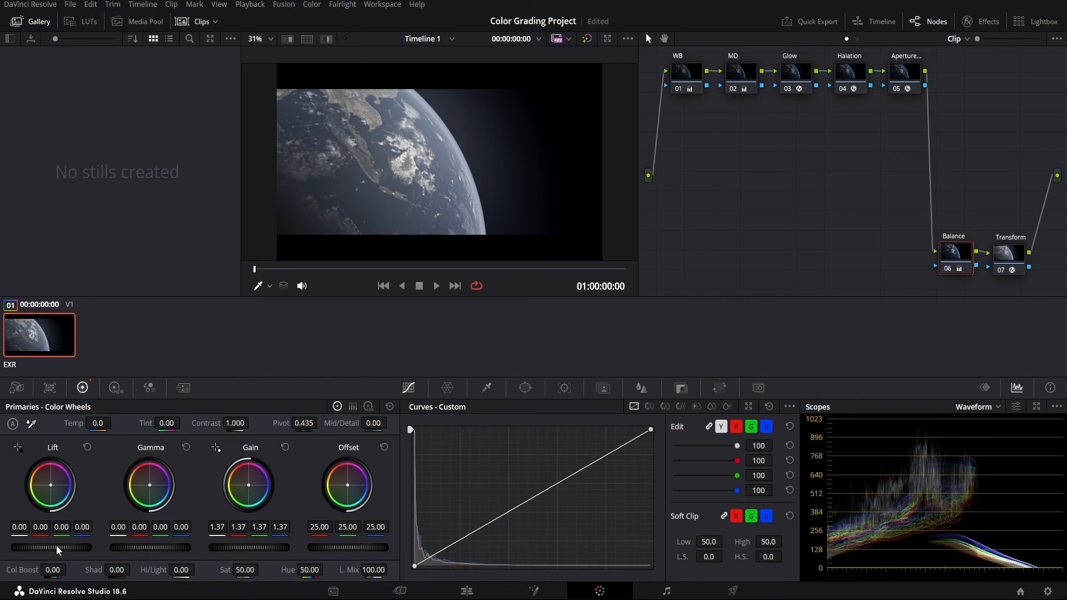
- Try a Lift adjustment on the Balance node, and compare the dark space with the black bar above it up close
drag(51, 548, 51, 548)
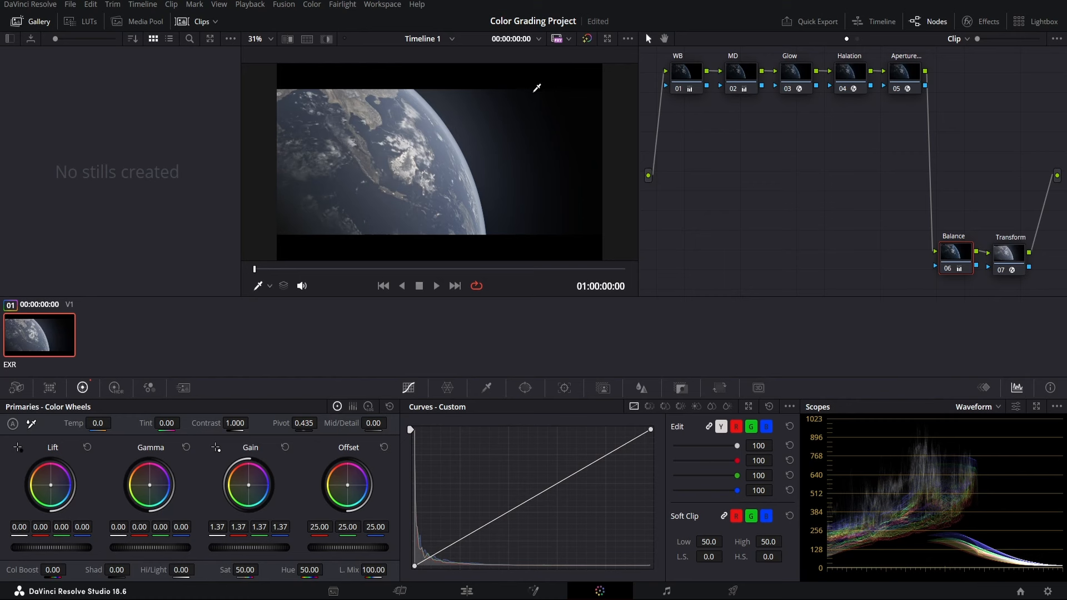
scroll(587, 108, up, 4)
scroll(443, 183, up, 6)
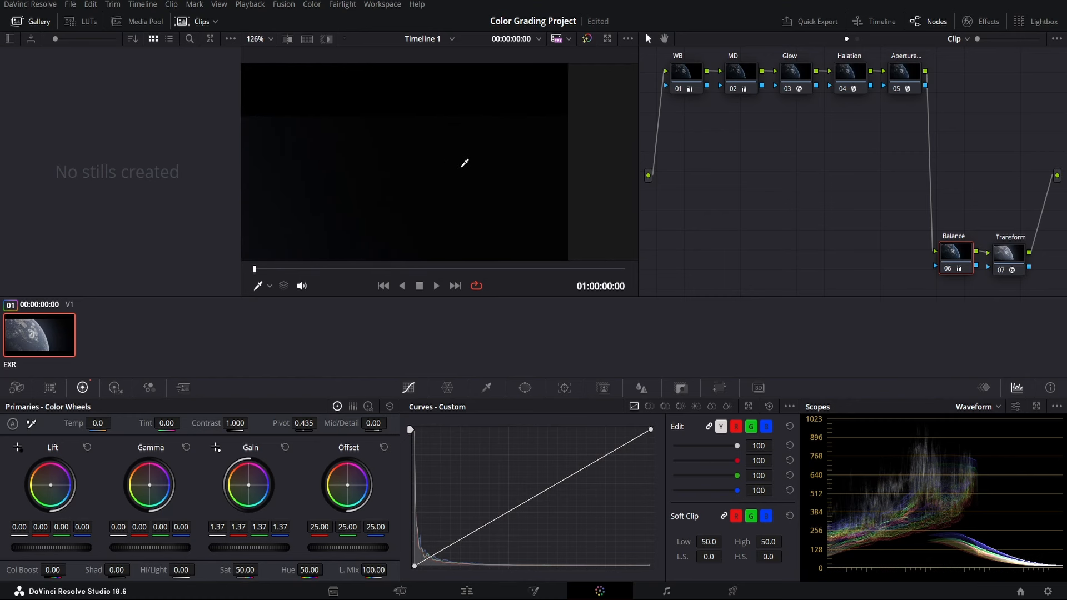
scroll(477, 144, up, 2)
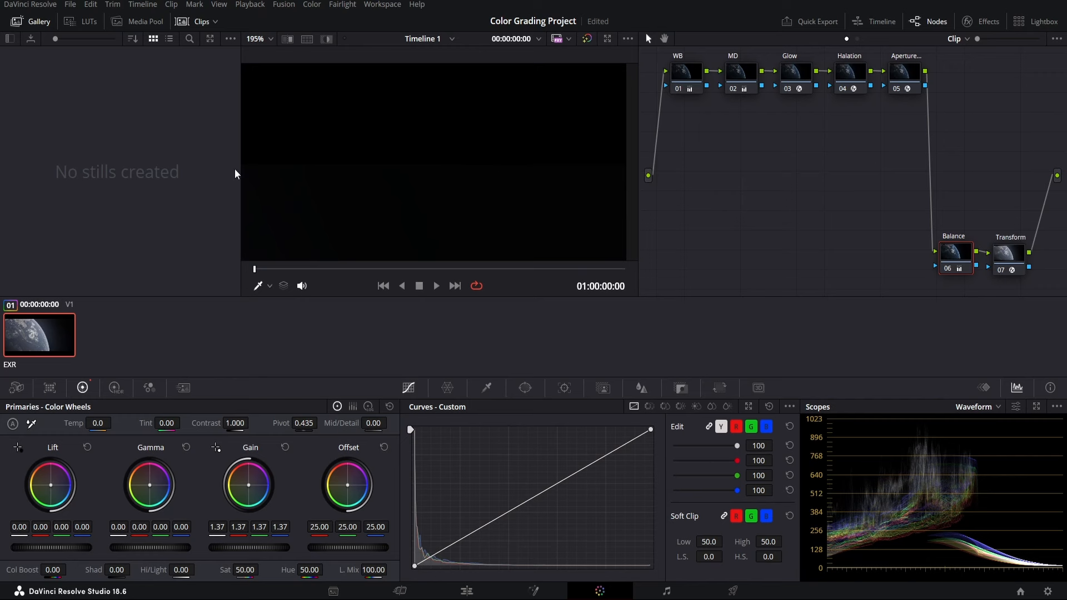
scroll(403, 203, down, 6)
scroll(562, 164, down, 4)
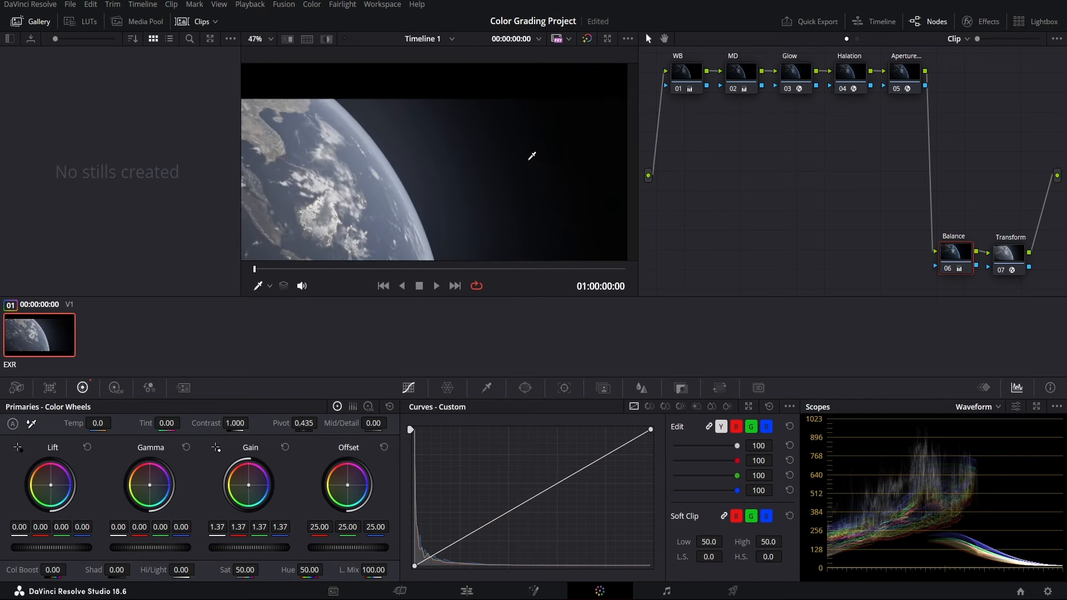
drag(544, 168, 533, 165)
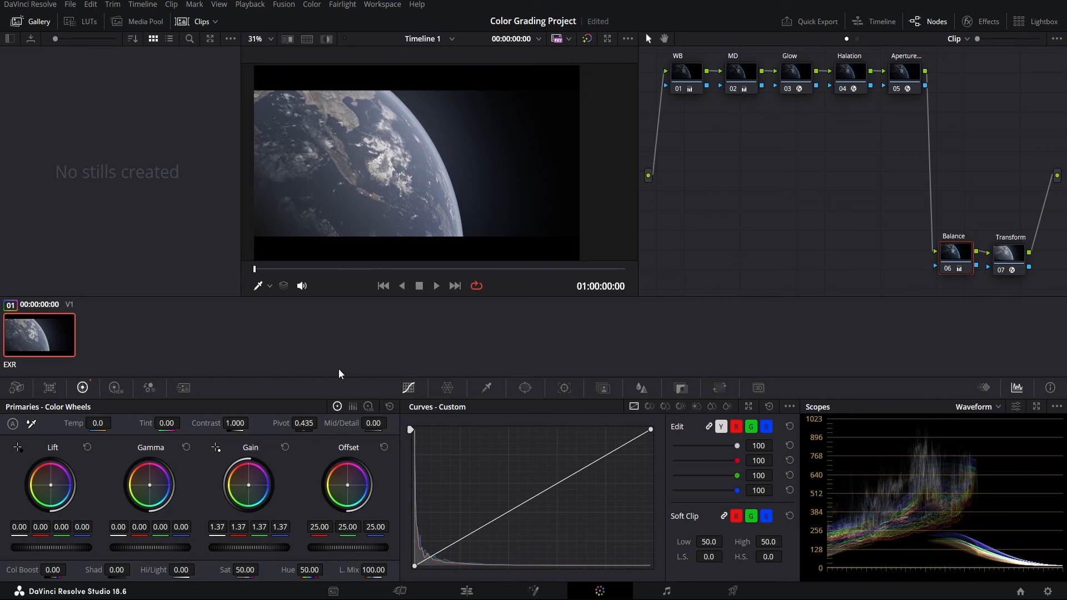
- Raise the Balance node's Gain to 1.61 and lower its Gamma to -0.02 on all channels
drag(453, 180, 460, 183)
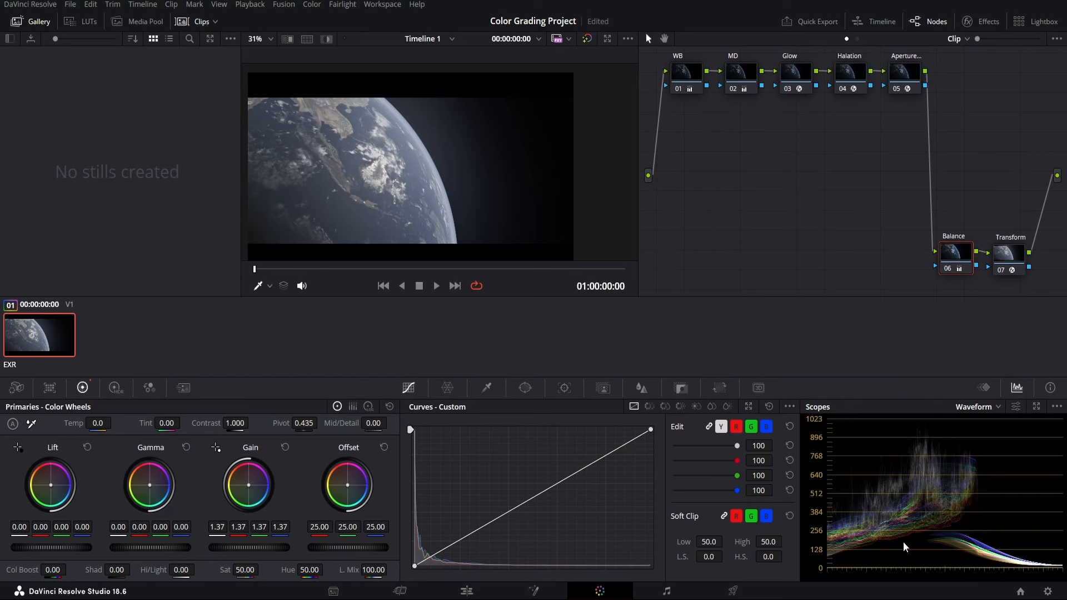
drag(249, 547, 273, 548)
drag(163, 548, 150, 548)
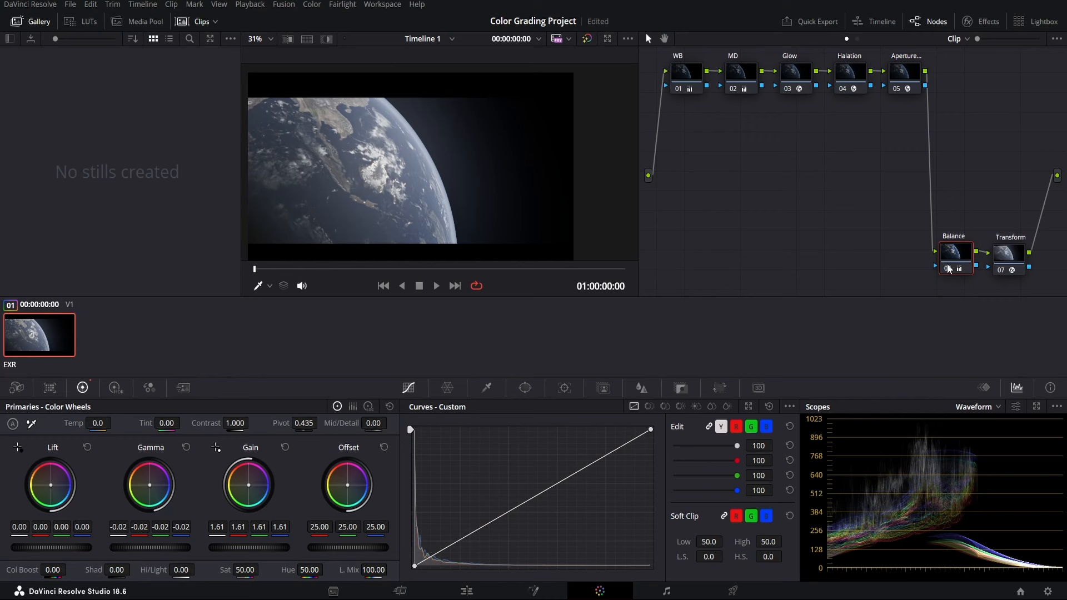
- Compare the Earth image with the Balance node disabled and enabled, leave the node enabled, and save the project
click(947, 264)
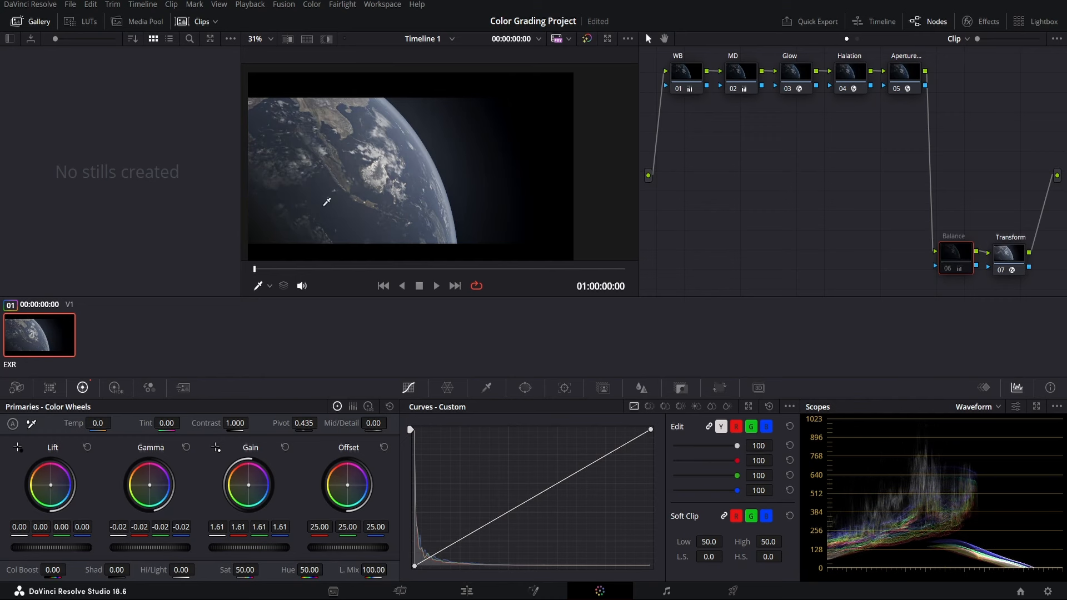
scroll(422, 182, down, 3)
drag(447, 216, 432, 195)
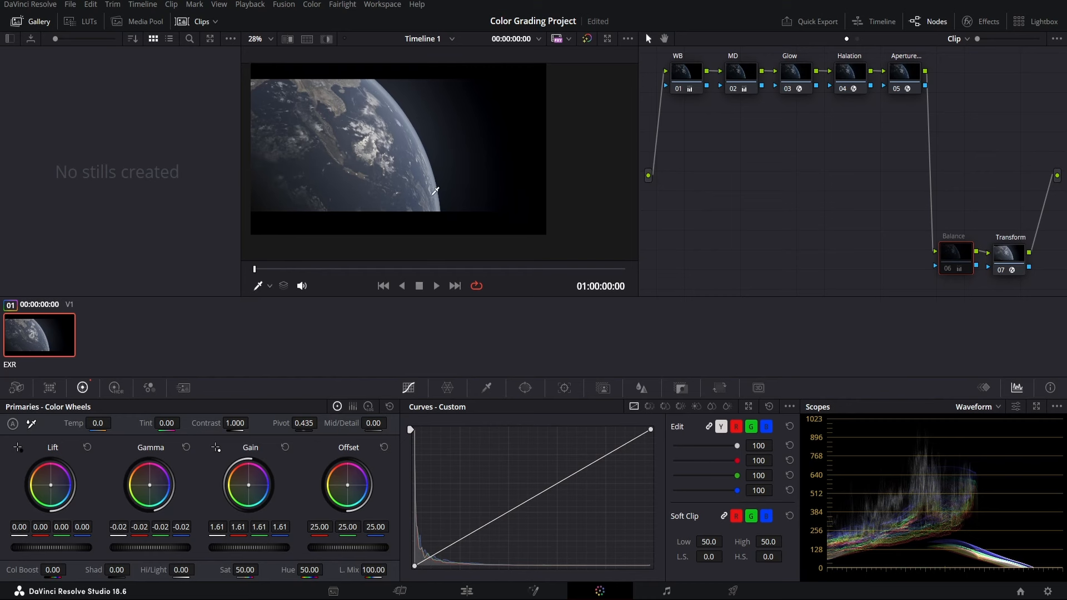
scroll(435, 191, up, 1)
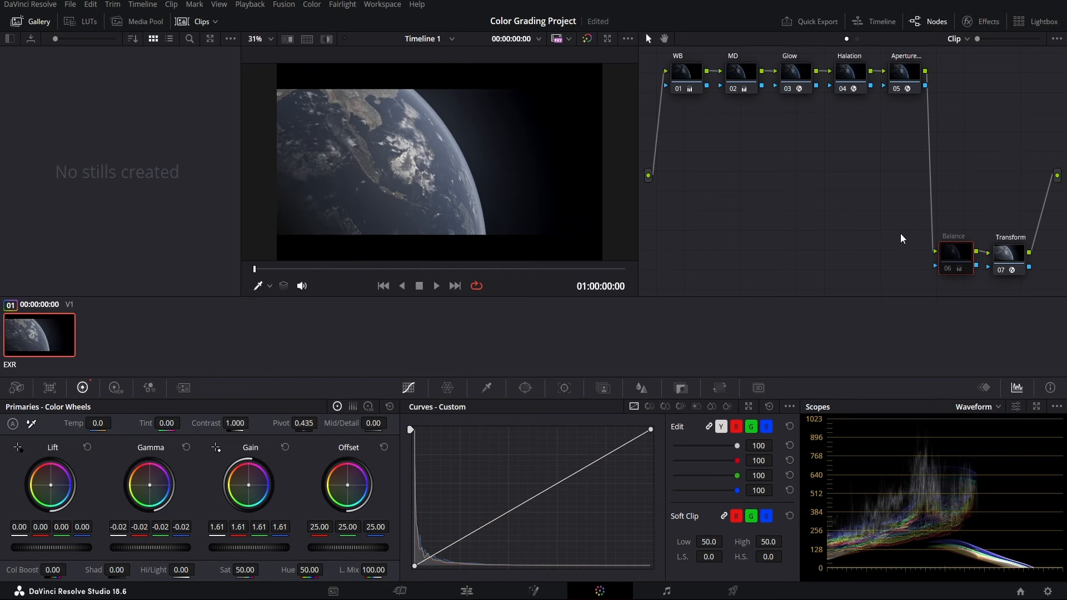
key(ctrl+d)
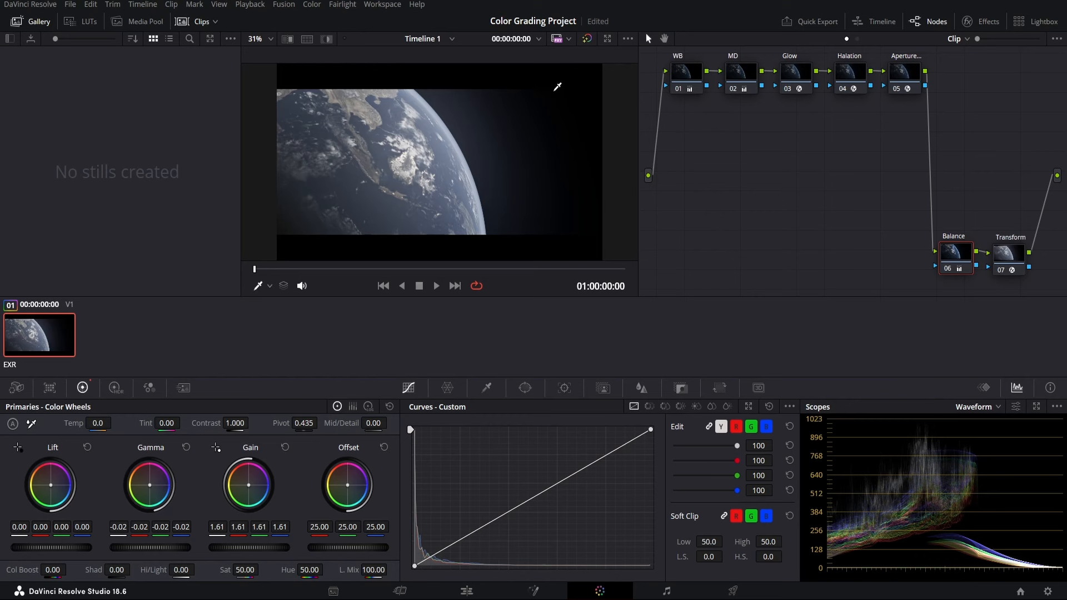
key(ctrl+s)
- Switch the scopes to Parade, and unlink and relink the Custom Curves channels of the Balance node
click(961, 414)
click(911, 426)
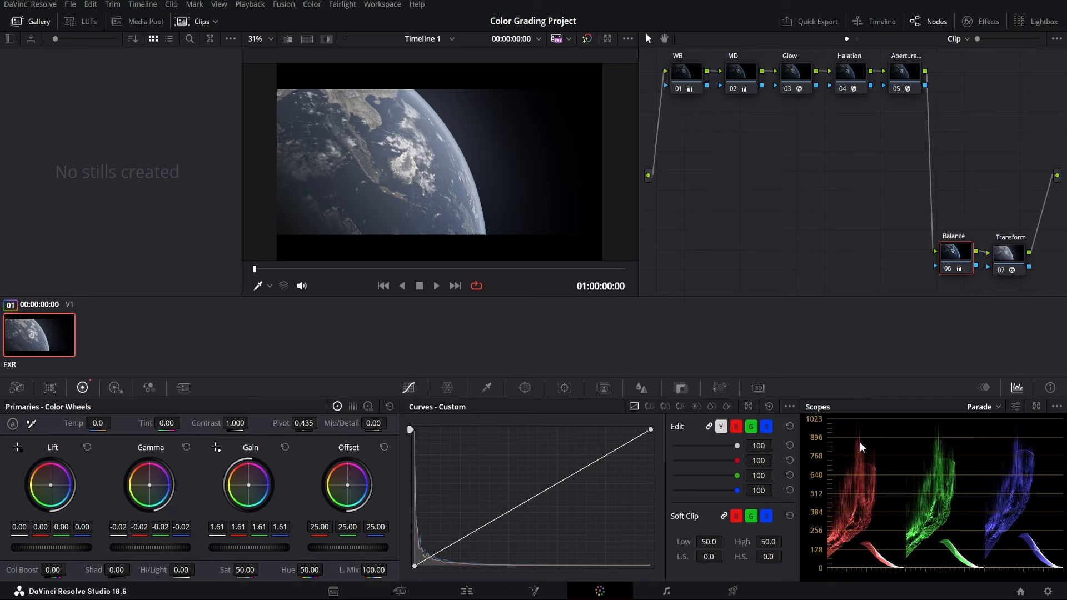
click(708, 426)
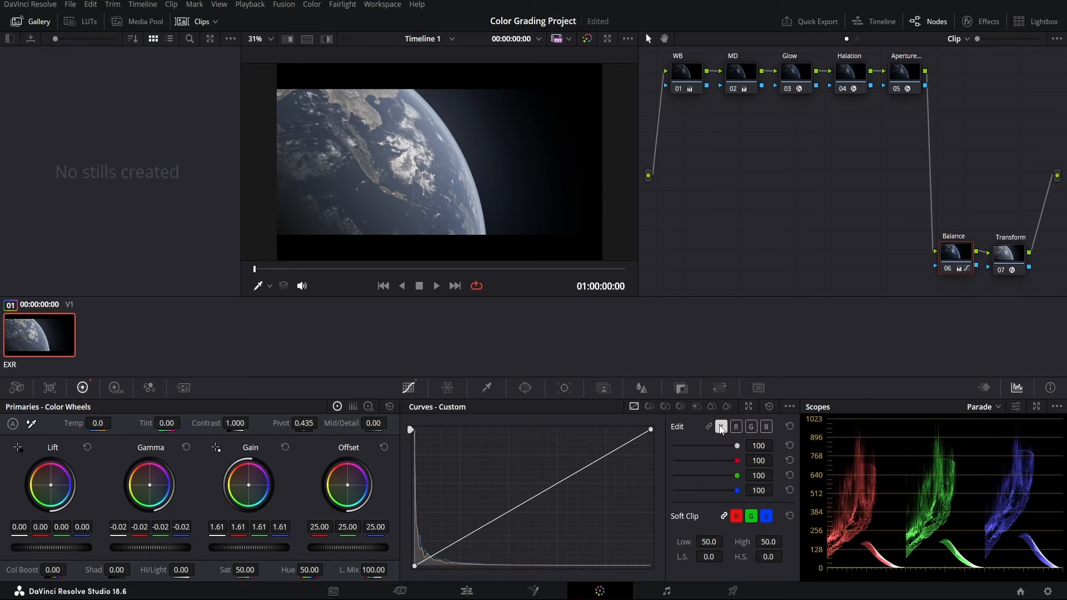
click(709, 427)
- Add a serial node after the Aperture node, place it beside Balance, and give it a "Creative" label
click(910, 80)
key(alt+s)
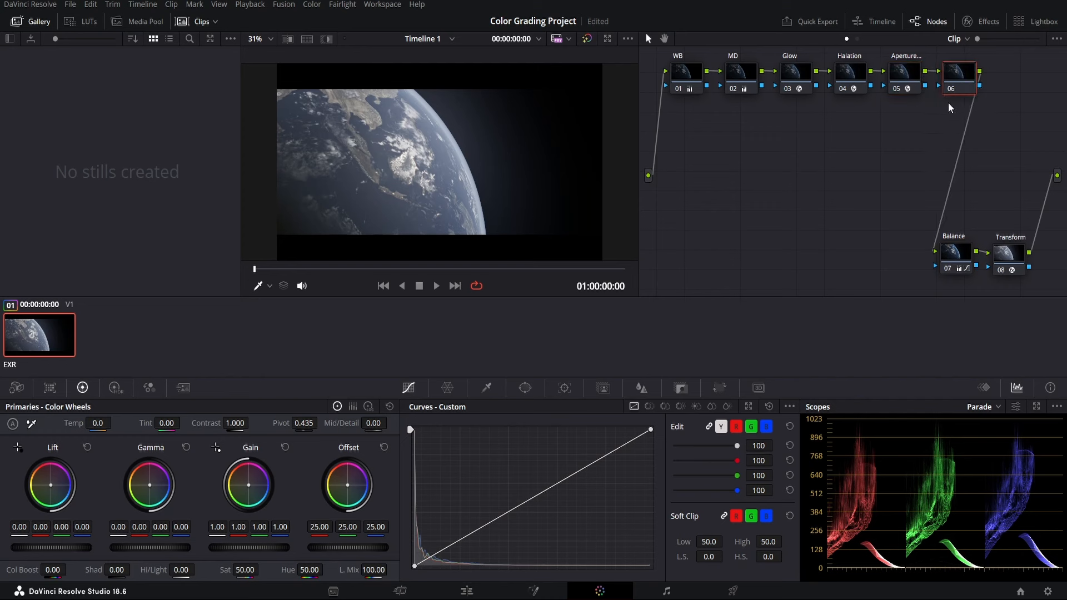
drag(959, 75, 899, 252)
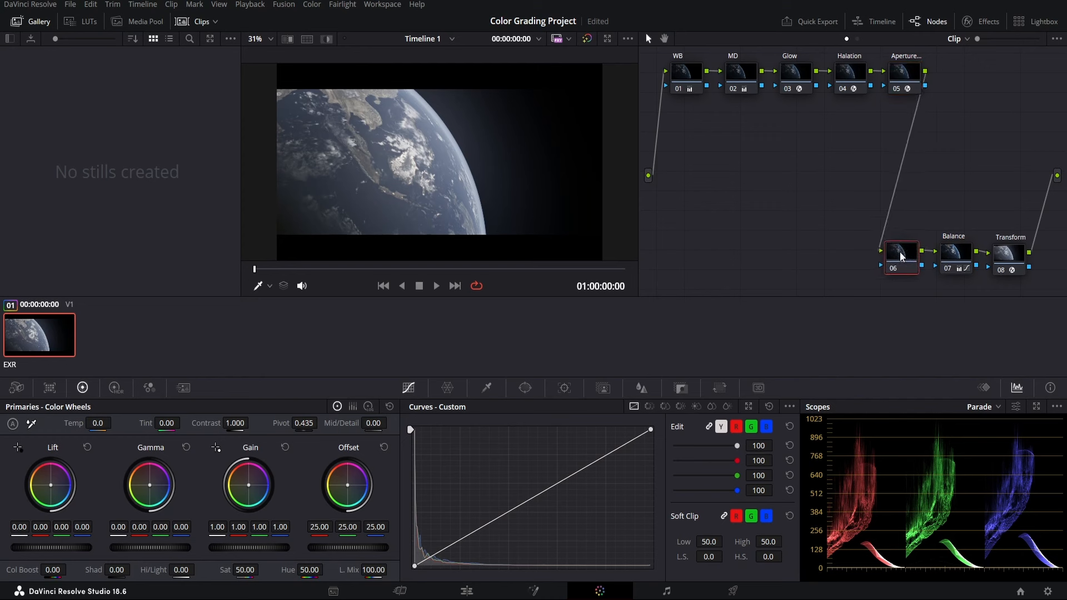
right_click(899, 252)
click(932, 276)
text(Create Gra)
- Move the Creative node well ahead of Balance in the lower node row, and shift Balance and Transform up slightly
drag(897, 262, 708, 255)
mouse_move(945, 260)
mouse_down()
mouse_move(751, 258)
mouse_move(957, 258)
mouse_up()
drag(1017, 216, 939, 267)
drag(957, 260, 952, 225)
click(951, 228)
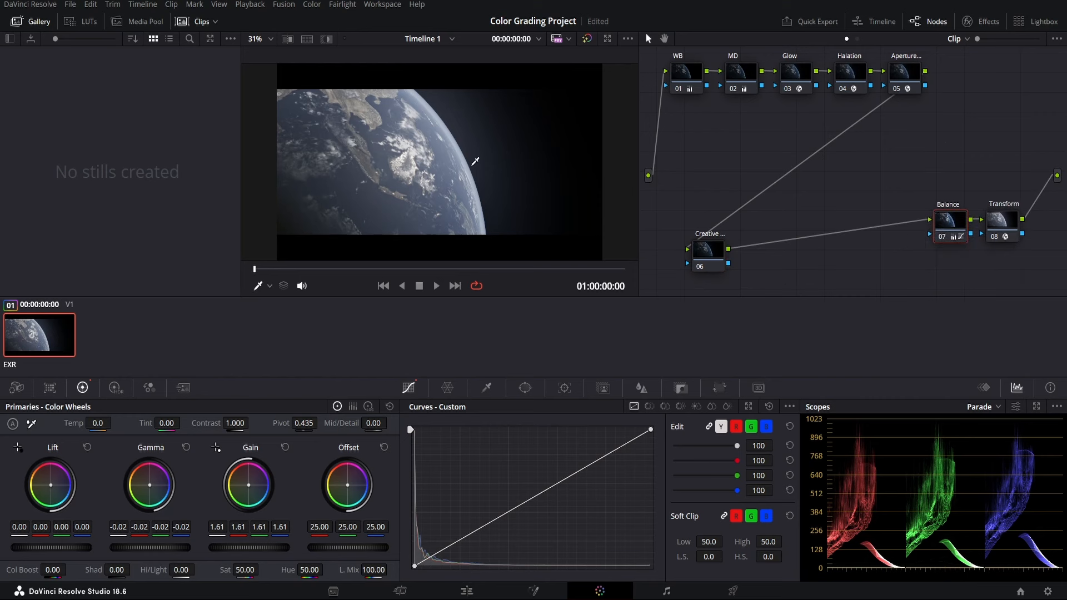
- Try a teal-and-orange look on the Creative node by tinting Lift toward teal and Gain toward orange
click(711, 252)
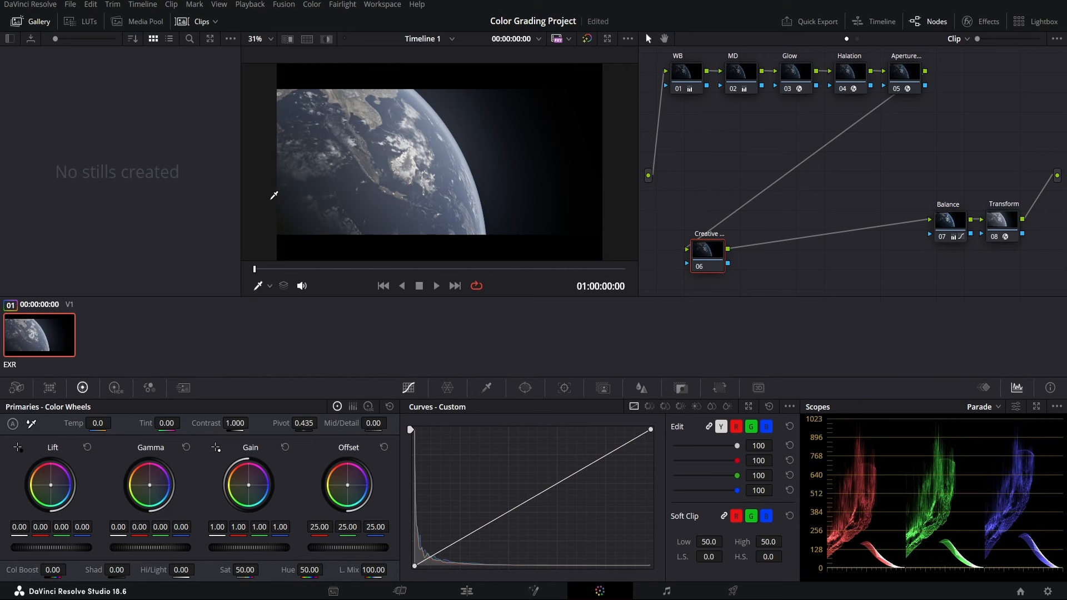
key(ctrl+s)
drag(50, 485, 51, 487)
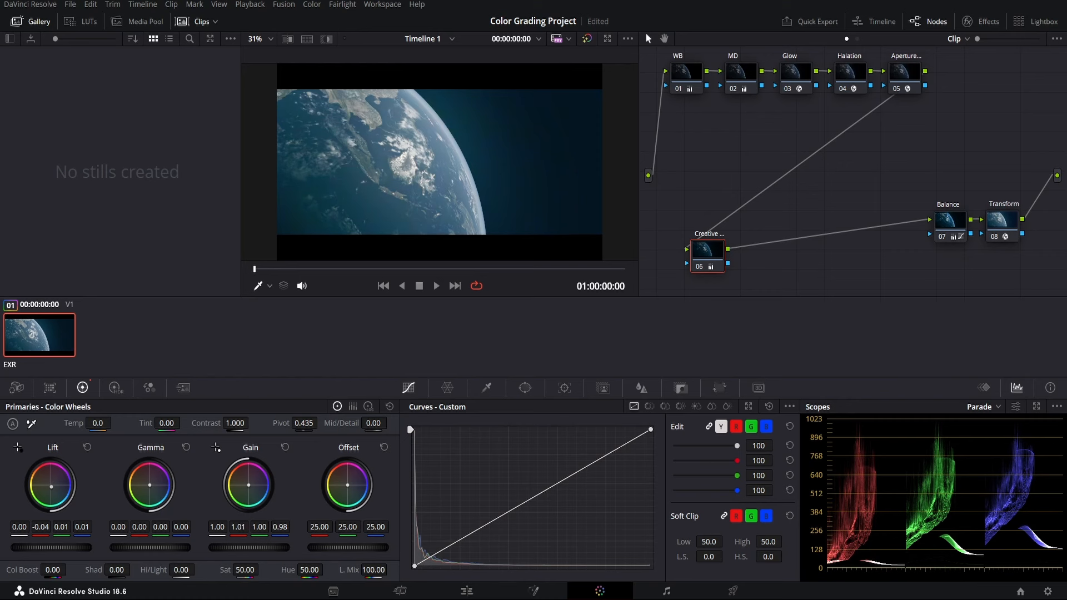
drag(248, 485, 244, 481)
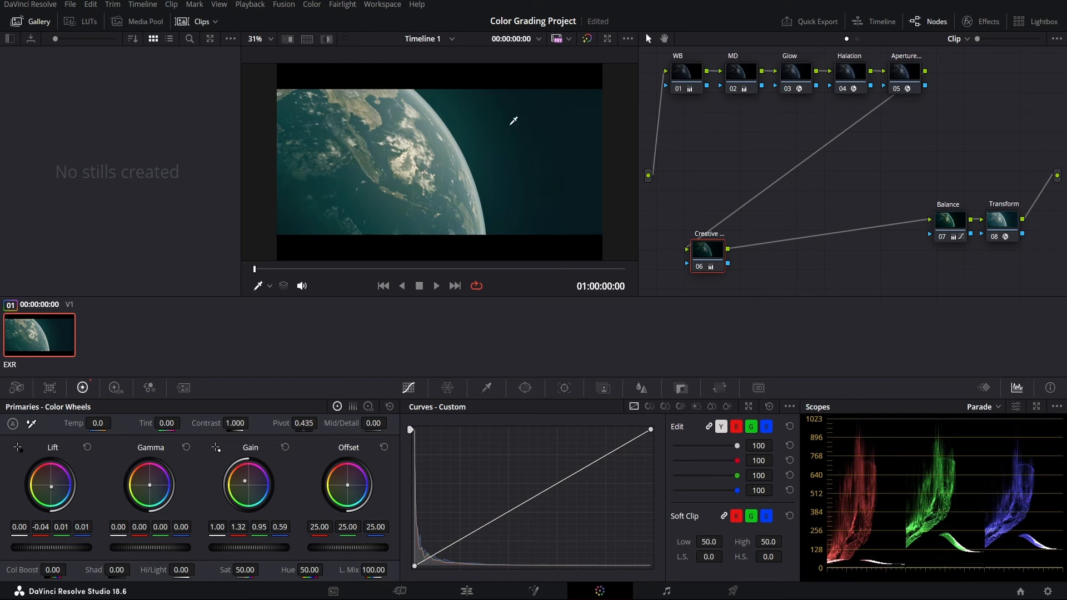
drag(57, 493, 54, 491)
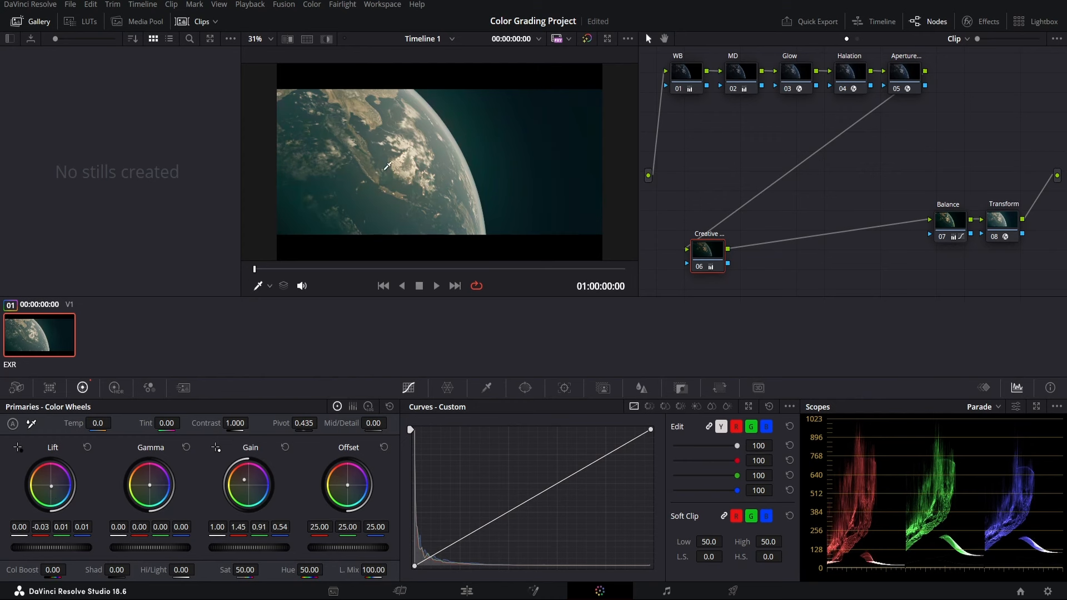
- Align the Creative node with Balance, then reset its primaries and set its Contrast to 1.3
drag(708, 250, 695, 222)
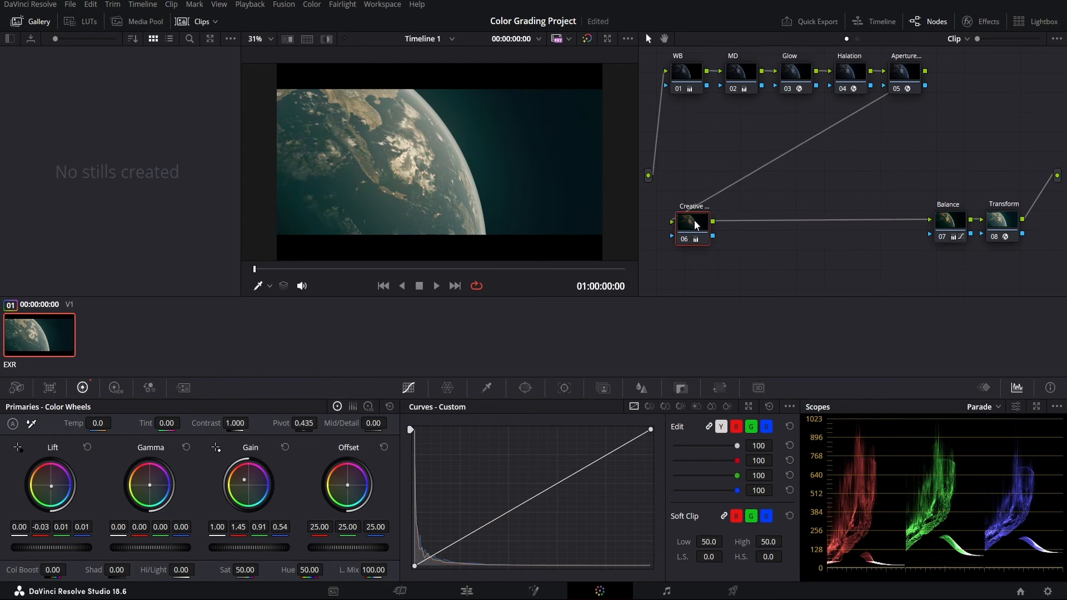
click(390, 407)
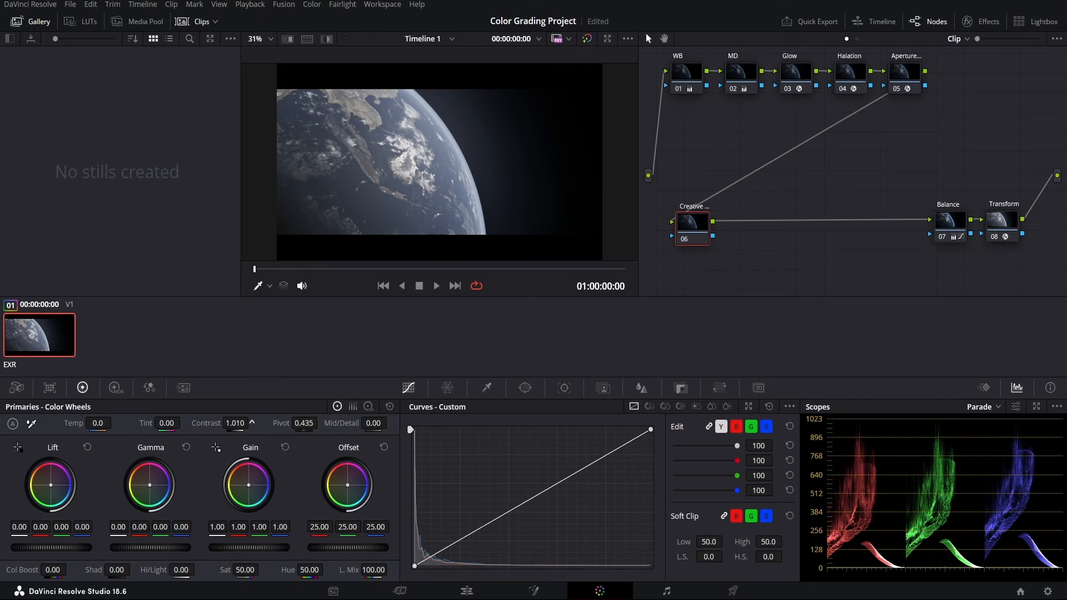
drag(252, 422, 255, 422)
double_click(243, 424)
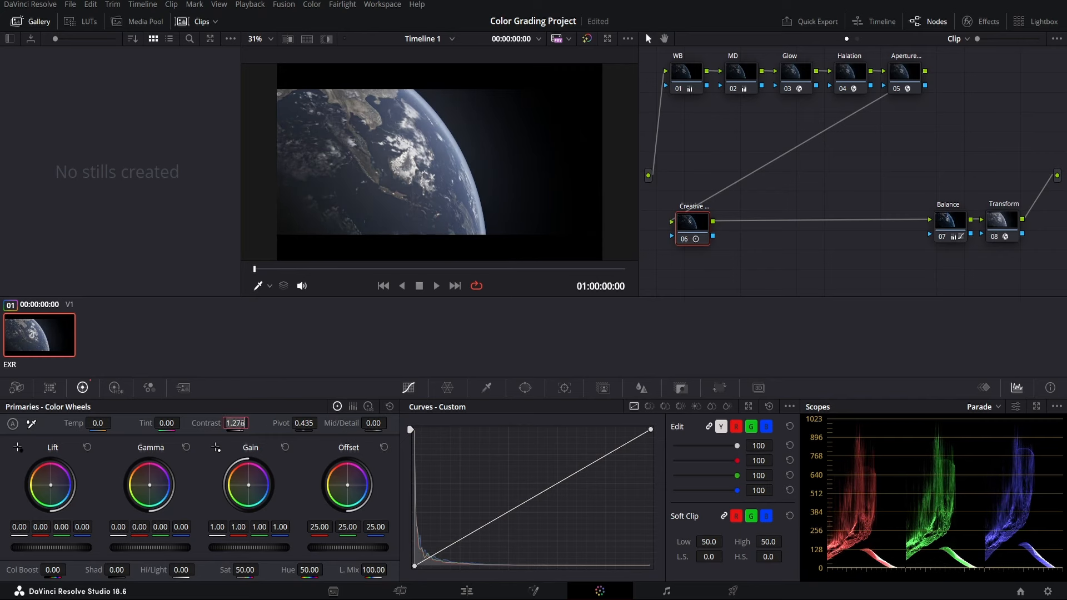
text(1.3)
key(Return)
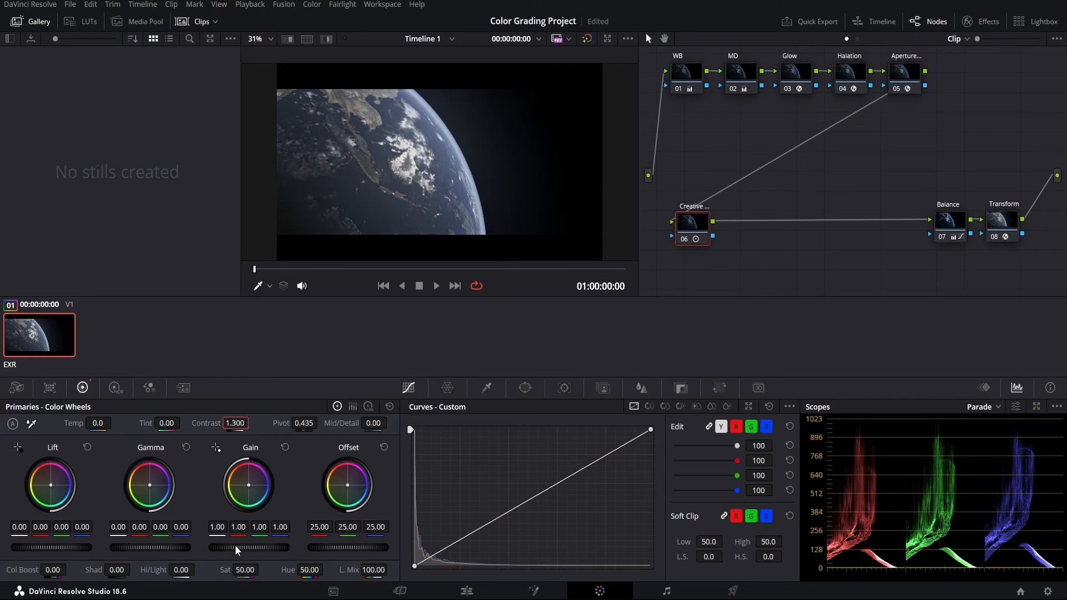
- Cool the Creative node with red Lift at -0.01 and Temp at -390, set Saturation to 60, and try a Hue shift
drag(54, 484, 55, 487)
mouse_move(99, 422)
mouse_down()
mouse_move(57, 423)
mouse_move(90, 423)
mouse_move(79, 422)
mouse_up()
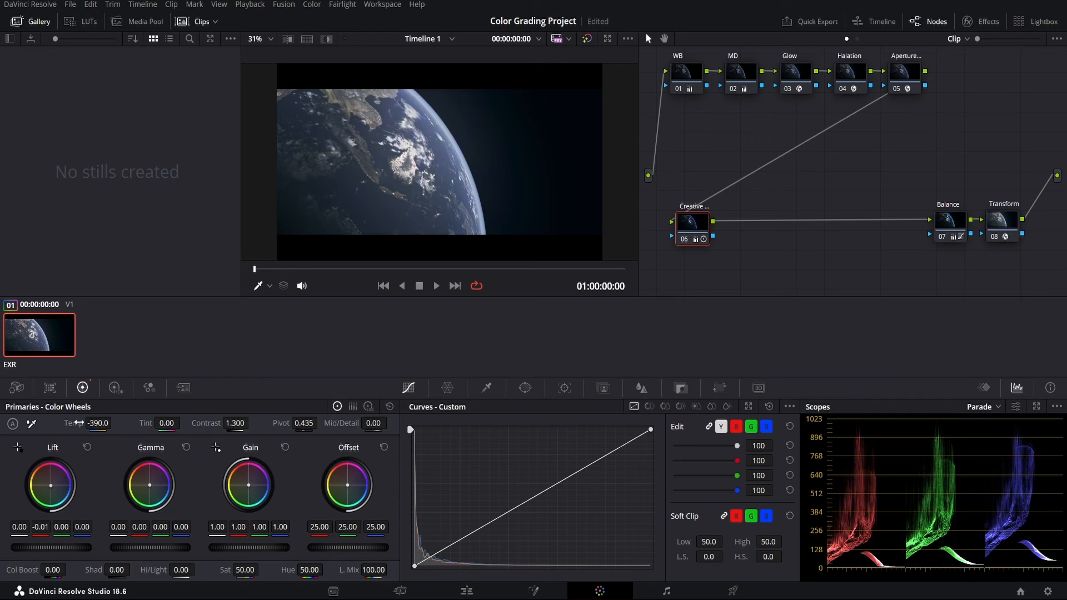
drag(225, 570, 245, 574)
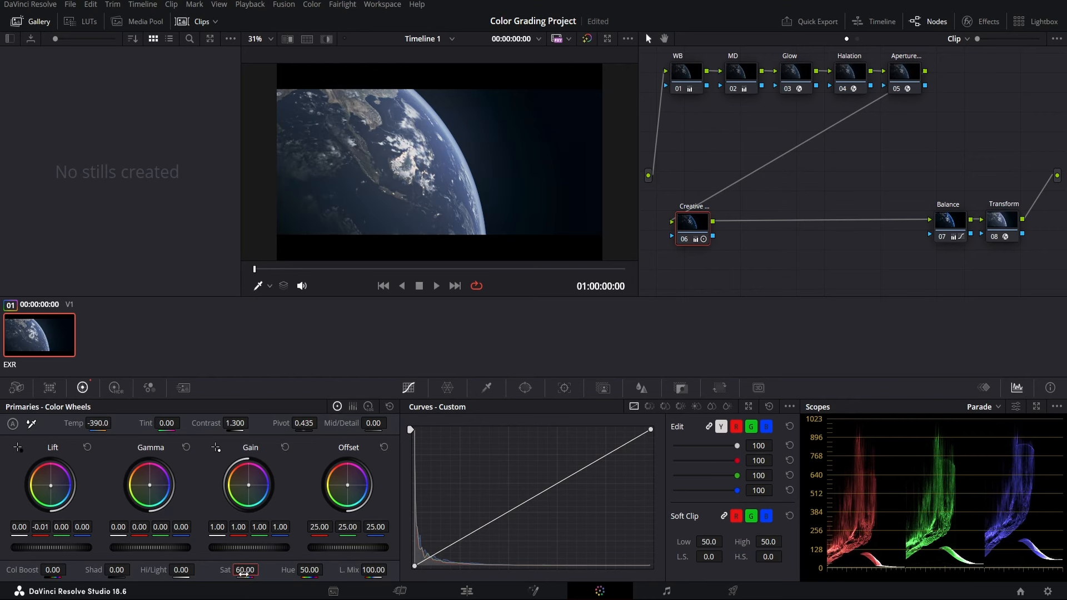
drag(294, 572, 326, 569)
- Place the Balance node directly beside the Creative node in the lower row
drag(943, 214, 939, 215)
click(692, 225)
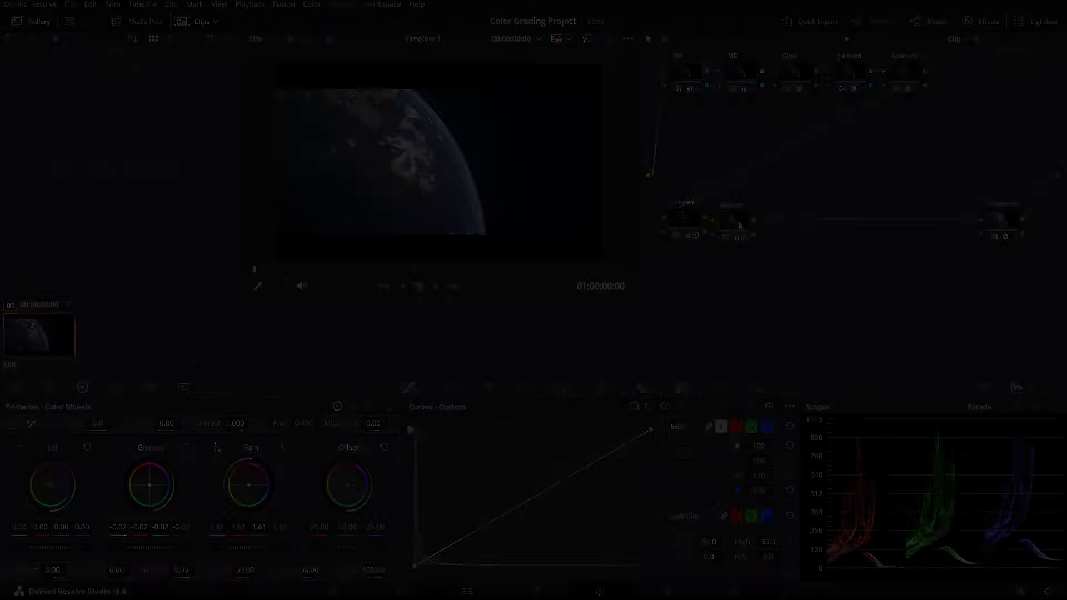
click(753, 221)
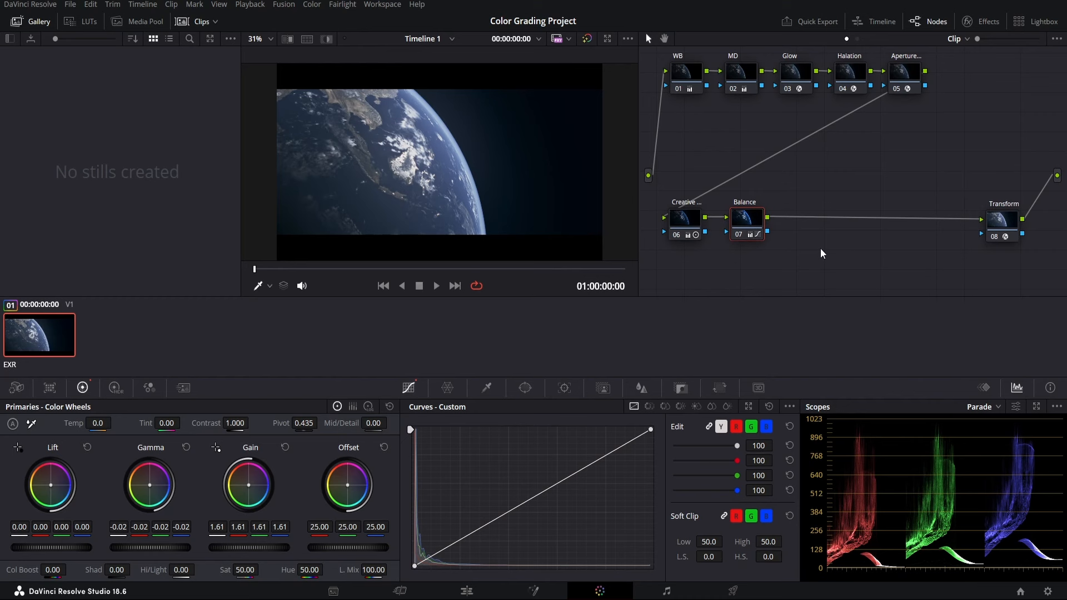
- Add a serial node after Balance, place it beside the Transform node, and label it "Grain"
key(alt+s)
drag(811, 219, 939, 223)
right_click(939, 227)
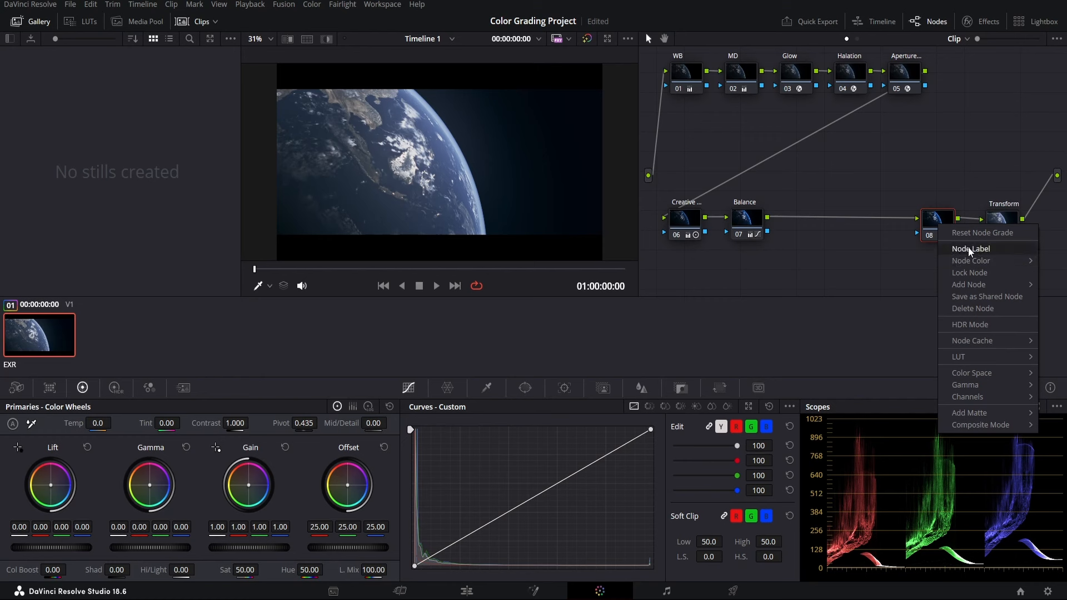
click(968, 247)
text(Grad)
key(BackSpace)
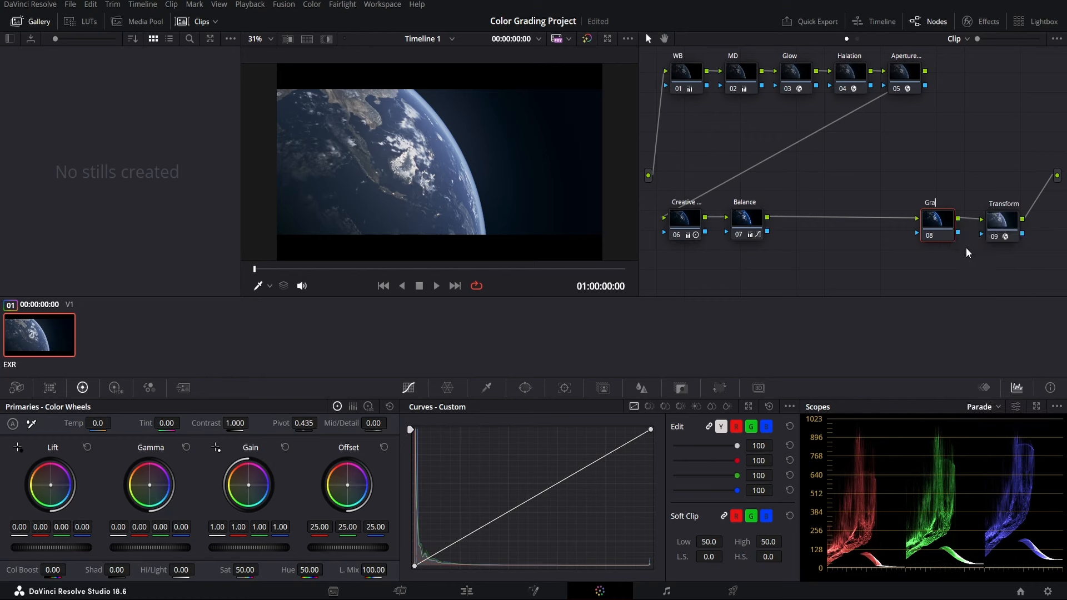
text(in)
key(Return)
- Find the Film Grain effect by searching for "film", apply it to the Grain node, and place that node nearer Balance
click(986, 22)
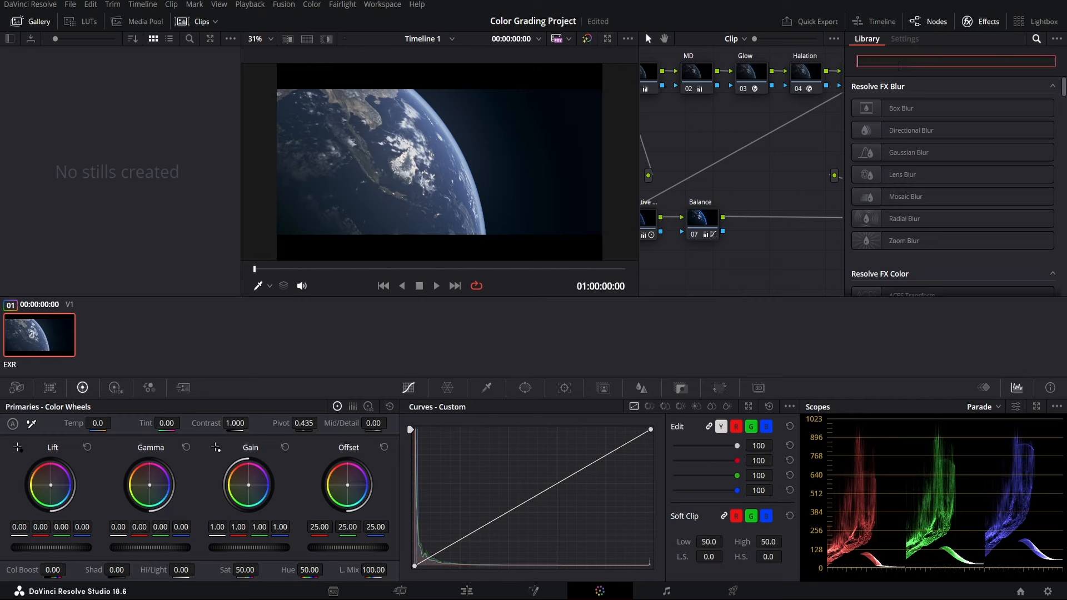
text(film)
drag(911, 127, 783, 213)
click(981, 21)
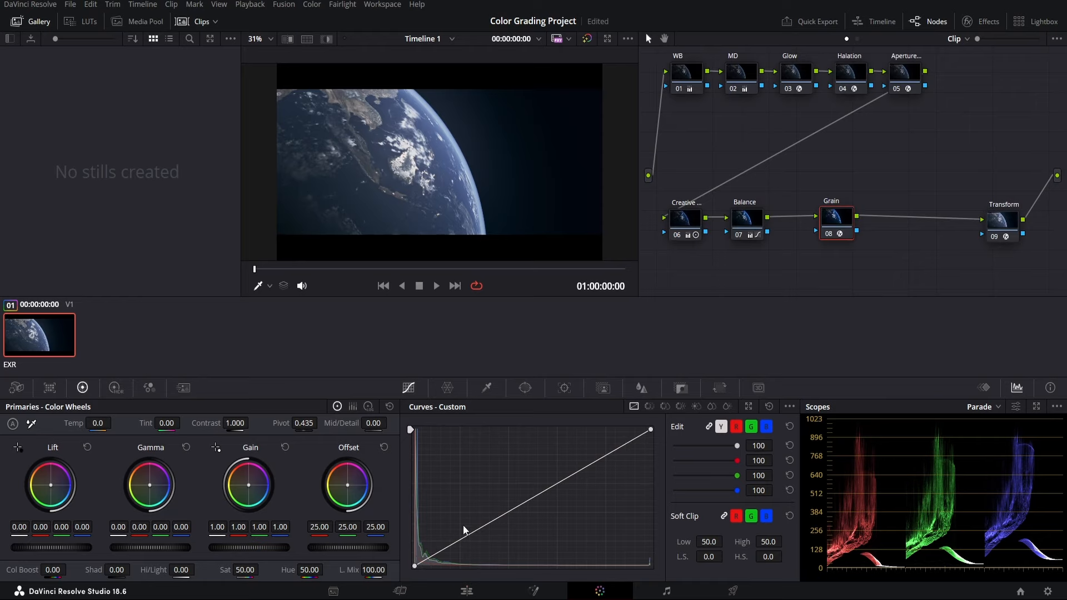
- Examine the Composite Mode options of the EXR clip on the Edit page, keep Normal, and return to color grading
click(467, 591)
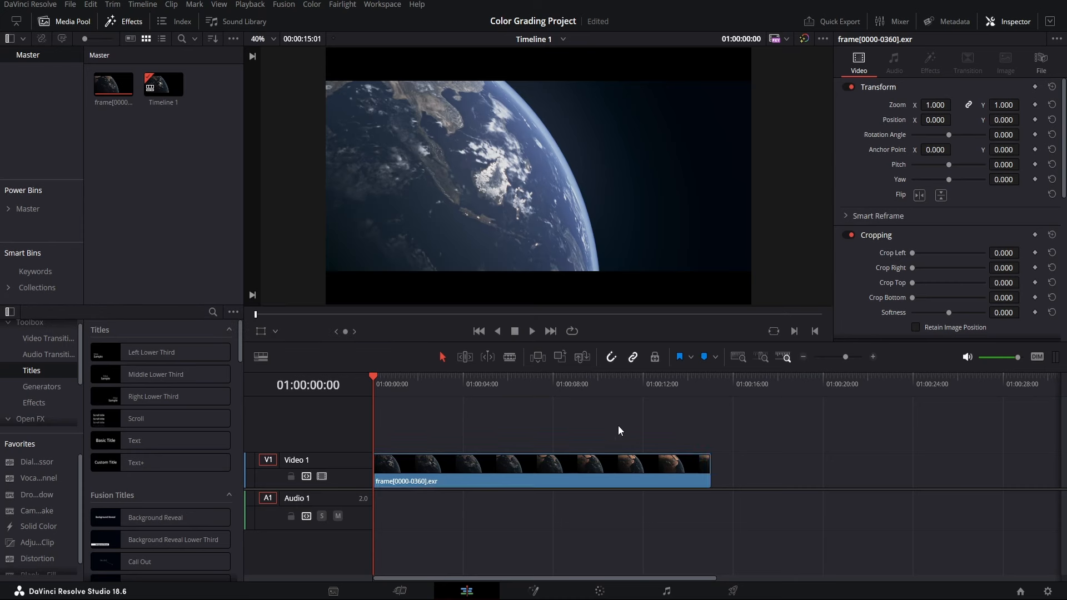
scroll(895, 286, down, 8)
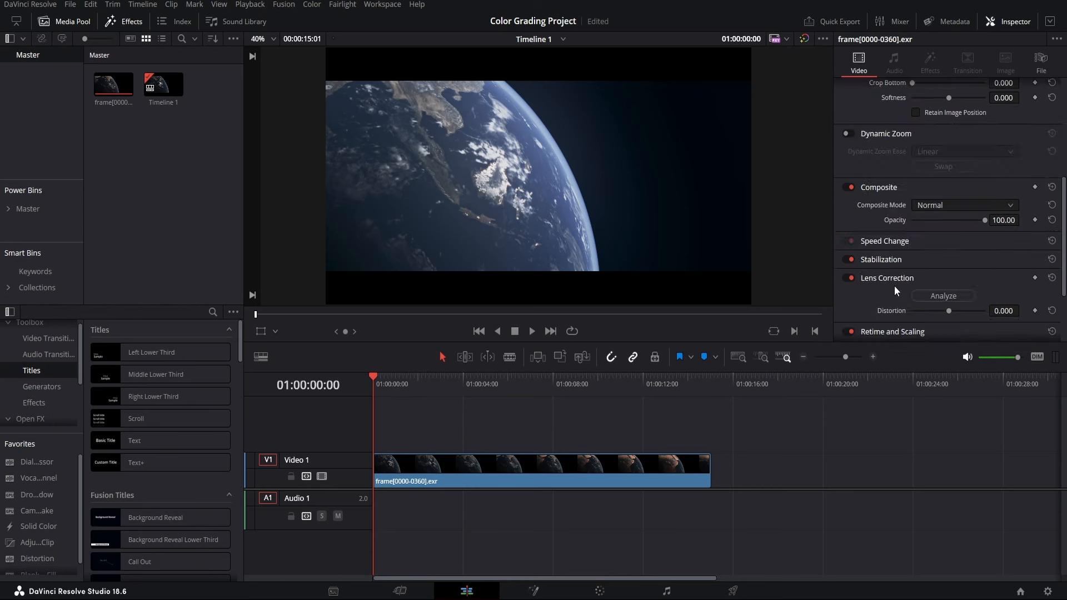
scroll(897, 236, up, 3)
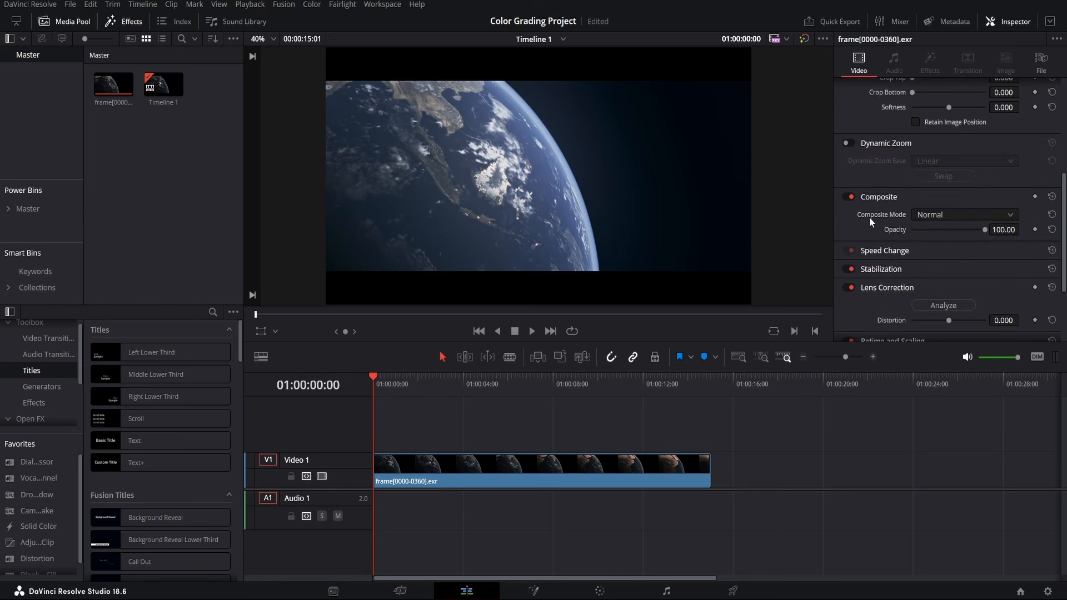
click(928, 218)
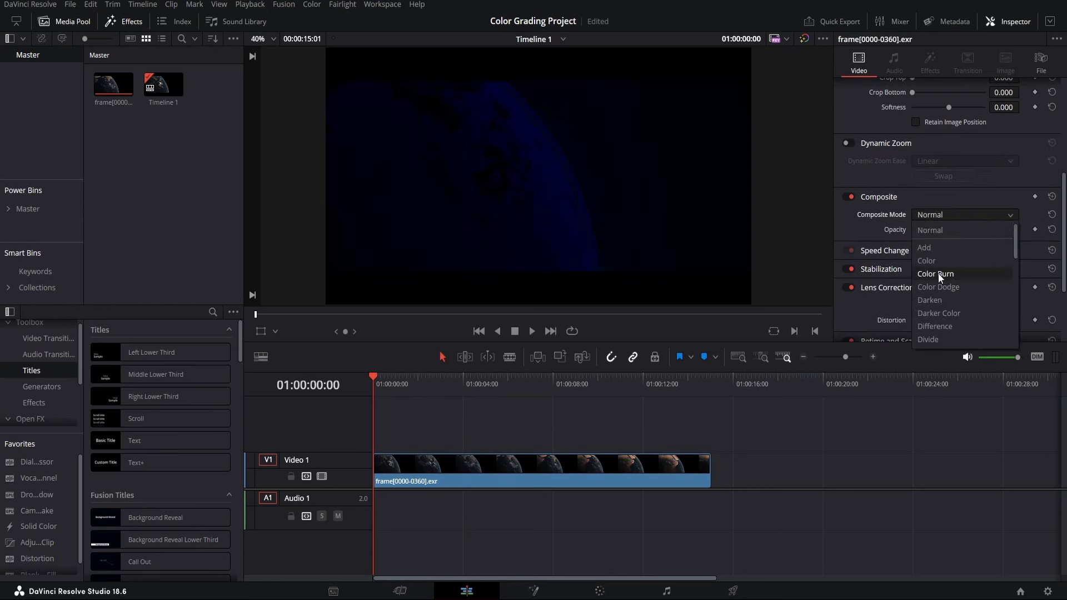
scroll(938, 272, down, 5)
key(Escape)
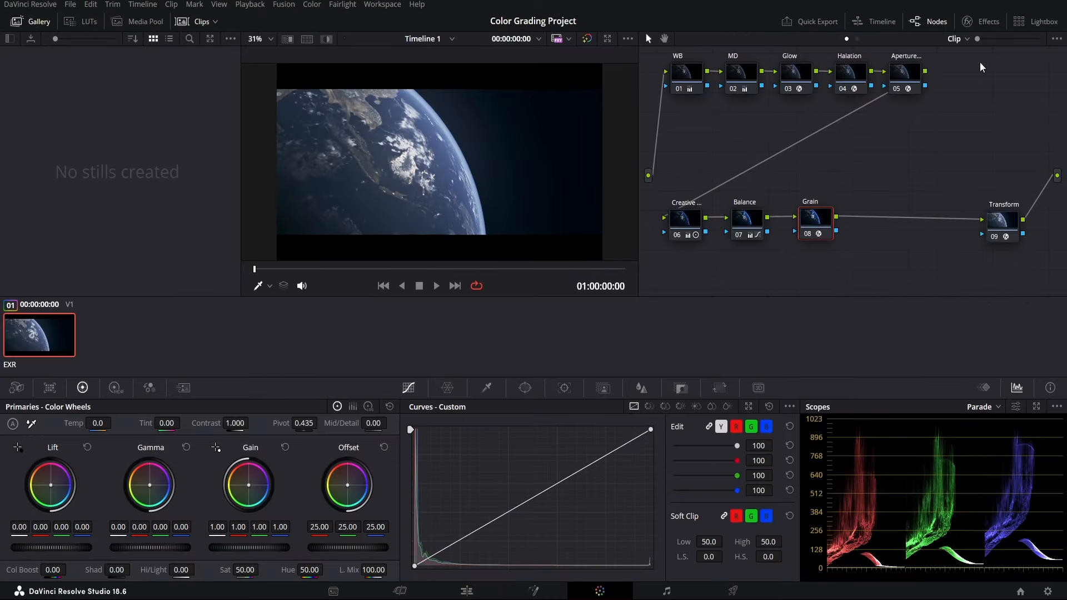
- Set the Film Grain preset of the Grain node to 35mm, and inspect the Earth's edge up close
click(995, 21)
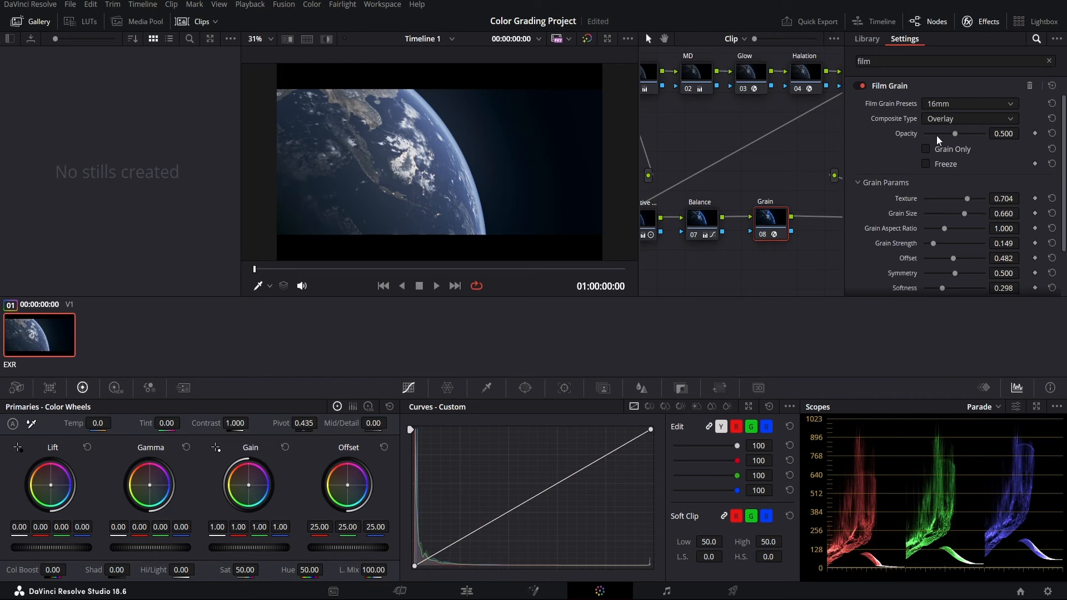
click(939, 104)
scroll(953, 195, down, 3)
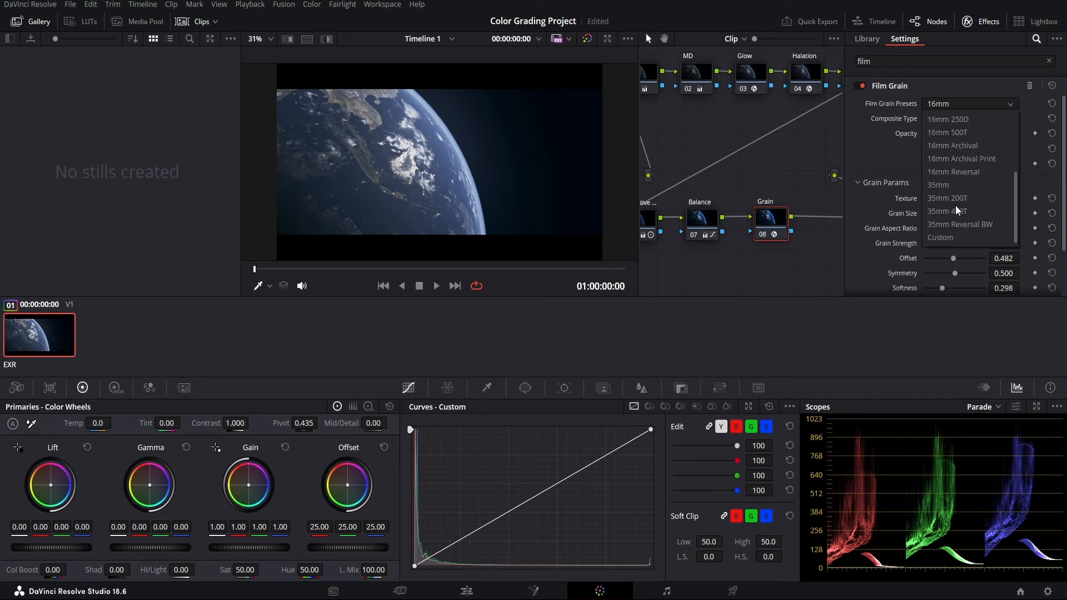
click(952, 186)
scroll(486, 116, up, 10)
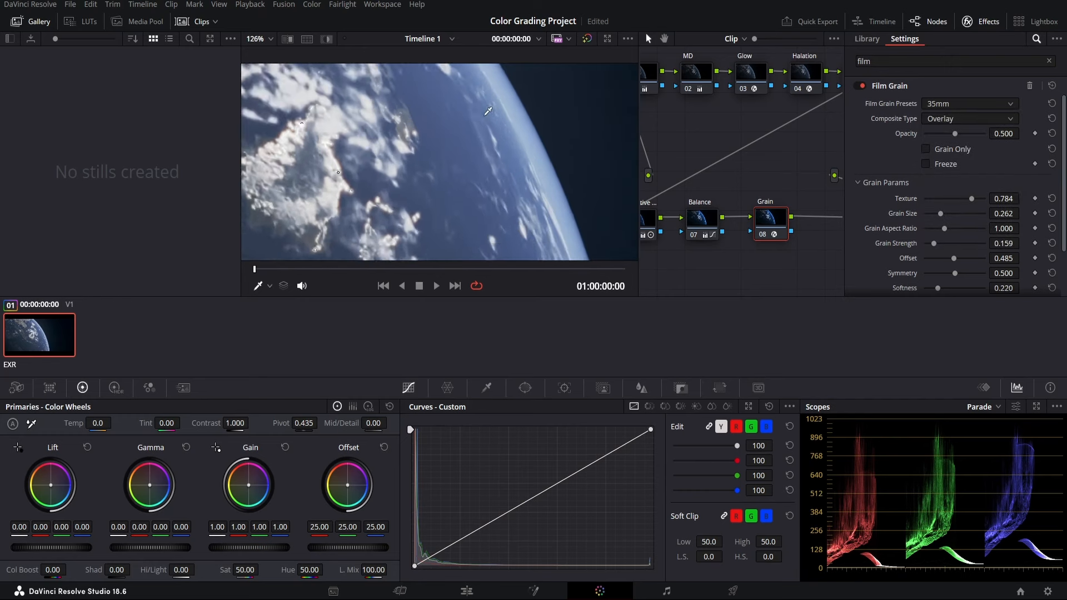
- Set the Film Grain opacity of the Grain node to 1.000 and play the clip back at close range
scroll(485, 113, up, 1)
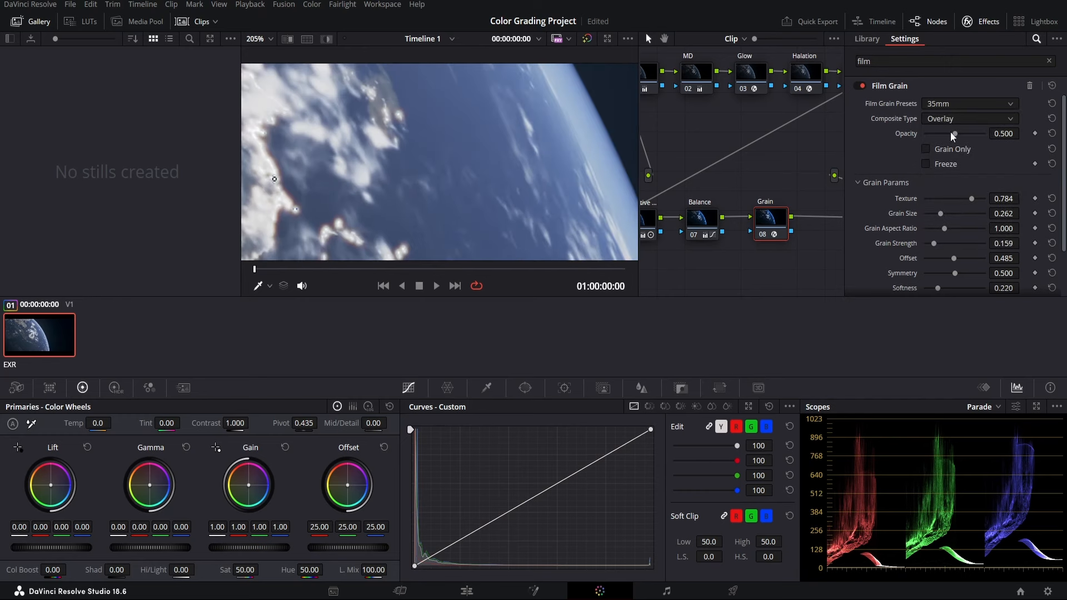
scroll(400, 118, up, 5)
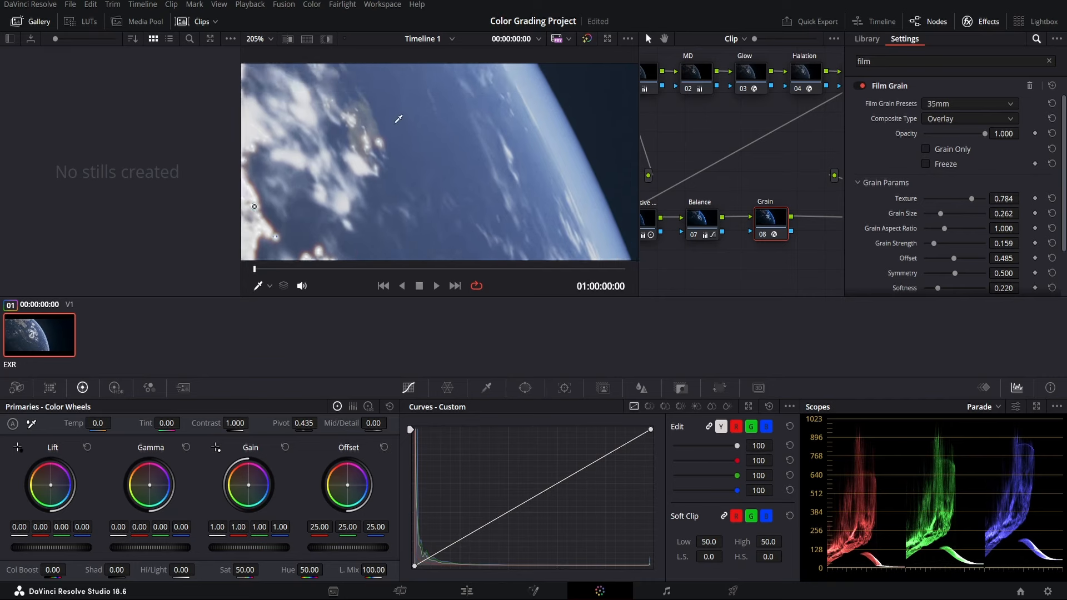
key(space)
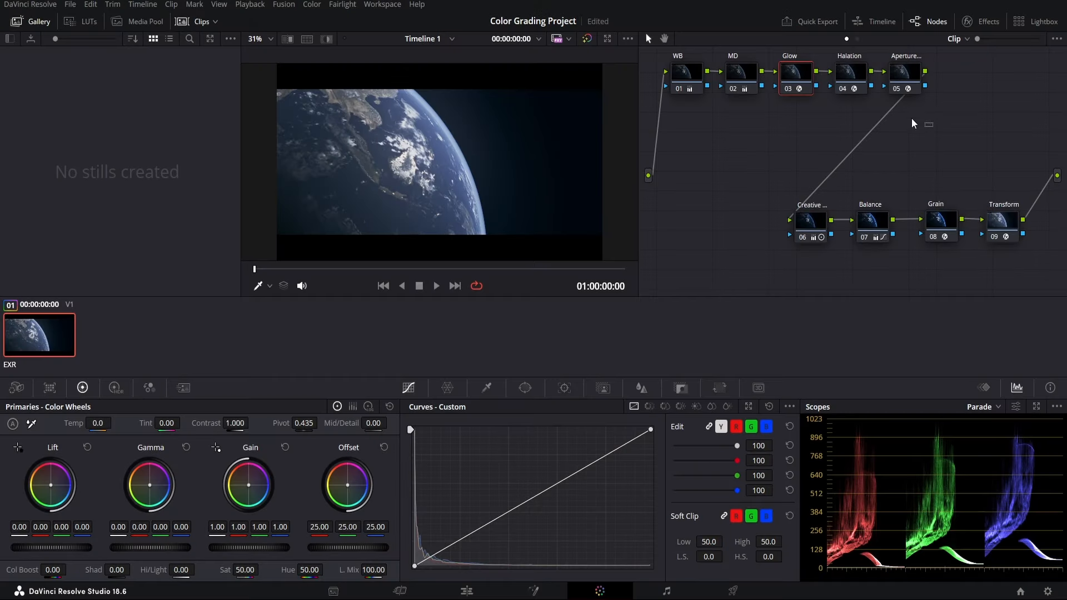
- Move the row of nodes from WB to Aperture closer to the lower node row and select the WB node
drag(911, 117, 713, 110)
click(705, 75)
drag(977, 160, 696, 86)
click(731, 48)
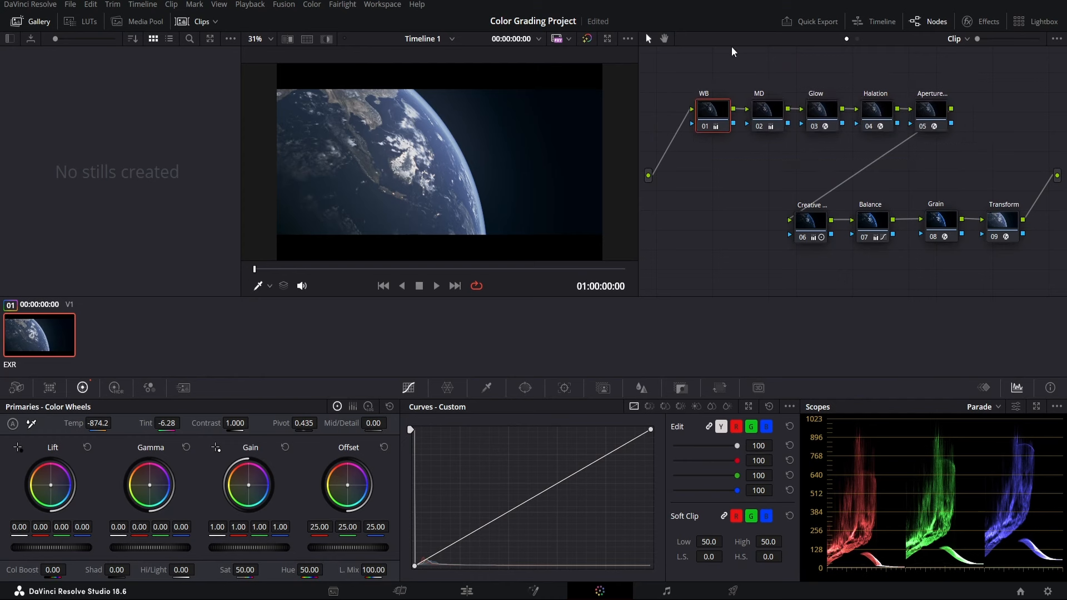
- Review the Glow settings, compare the image with Aperture Diffraction on and off, and review both rows of the node tree
click(979, 27)
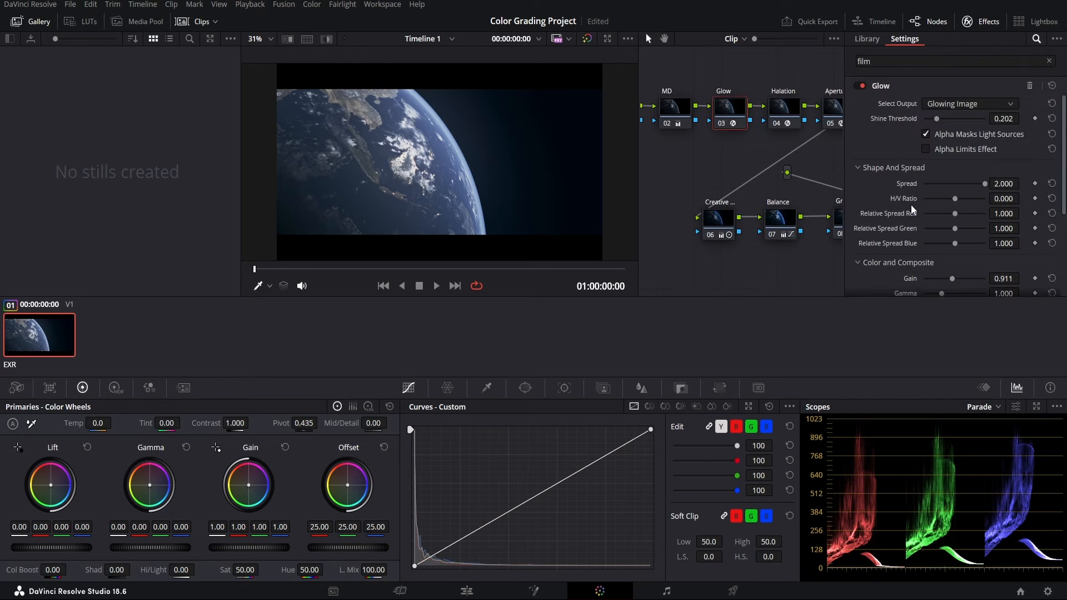
drag(935, 119, 934, 116)
click(798, 111)
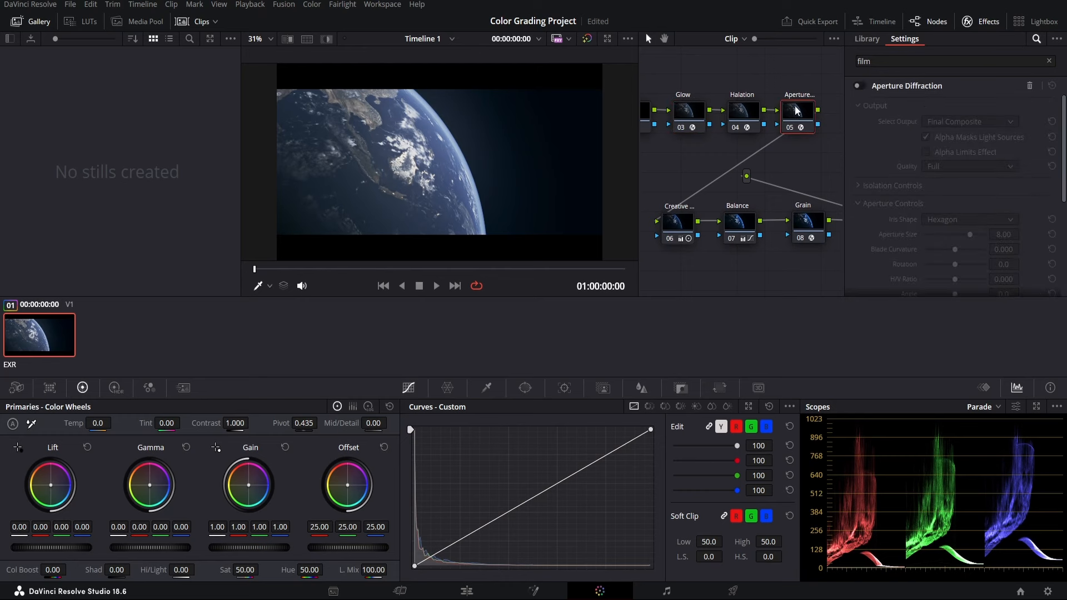
click(862, 86)
click(862, 85)
click(977, 22)
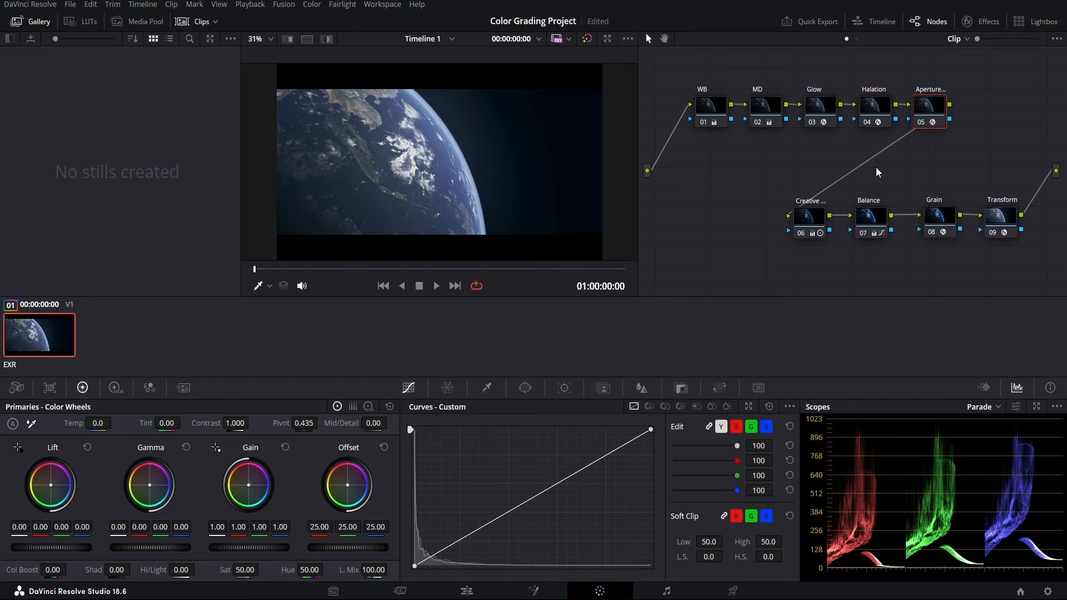
drag(1036, 269, 768, 178)
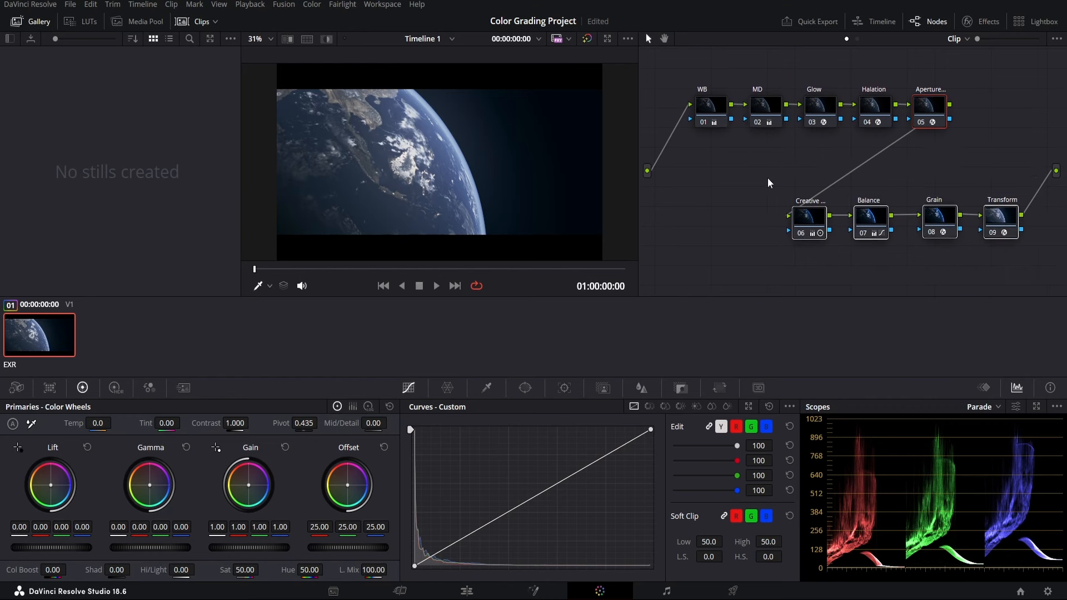
drag(974, 169, 658, 69)
- Import the frame[0000-1440].exr sequence from the Earth project's Image Sequence folder and place it directly after the first clip on Timeline 1
click(466, 592)
click(694, 436)
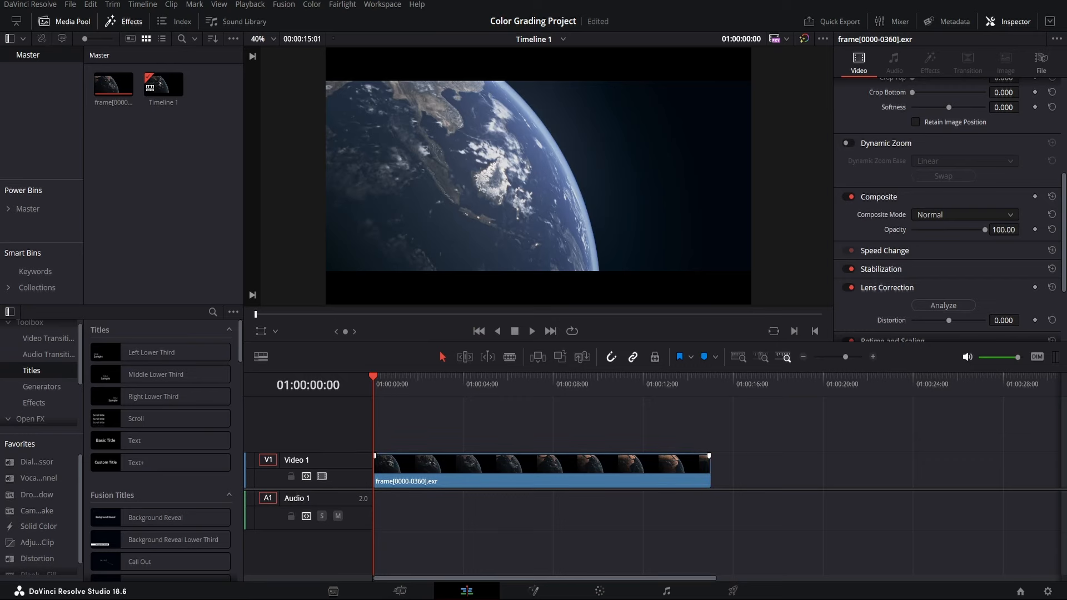
click(332, 591)
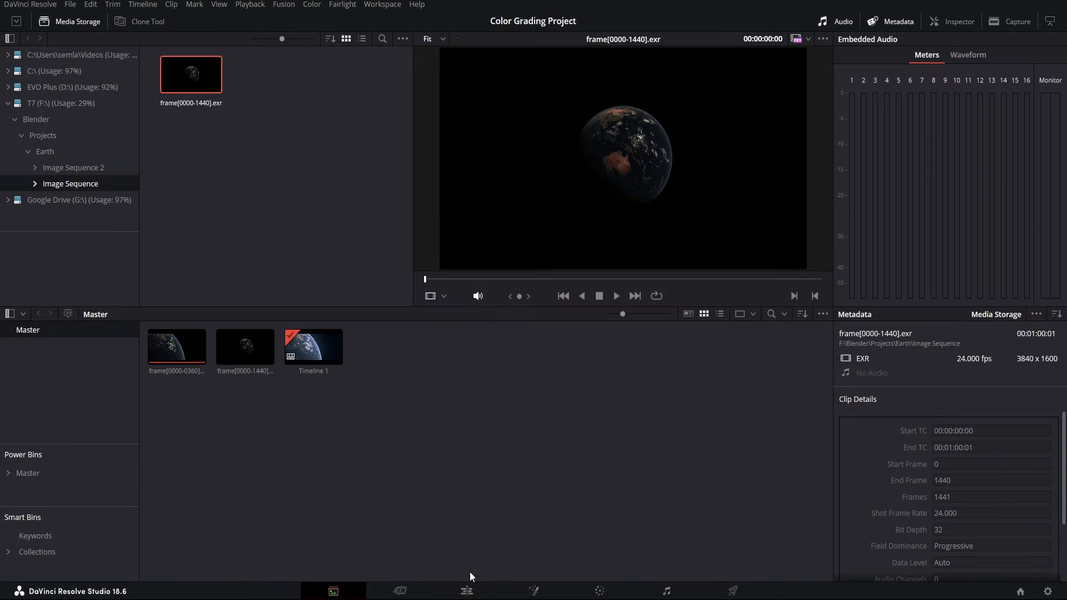
click(466, 591)
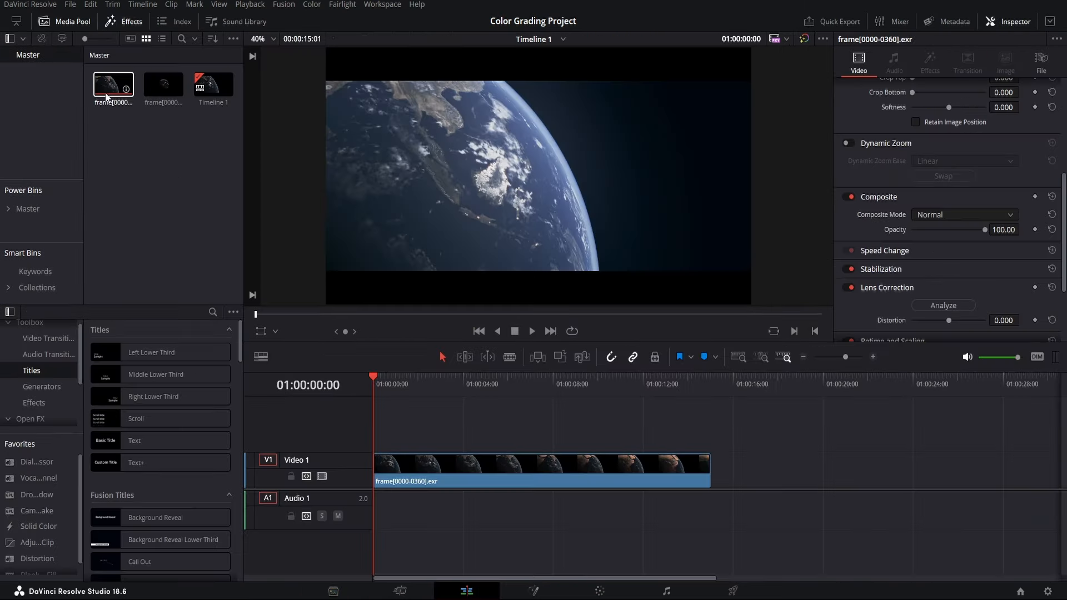
drag(164, 84, 722, 489)
- Go to the second EXR clip on the Color page and copy the first clip's complete grade onto it
click(749, 389)
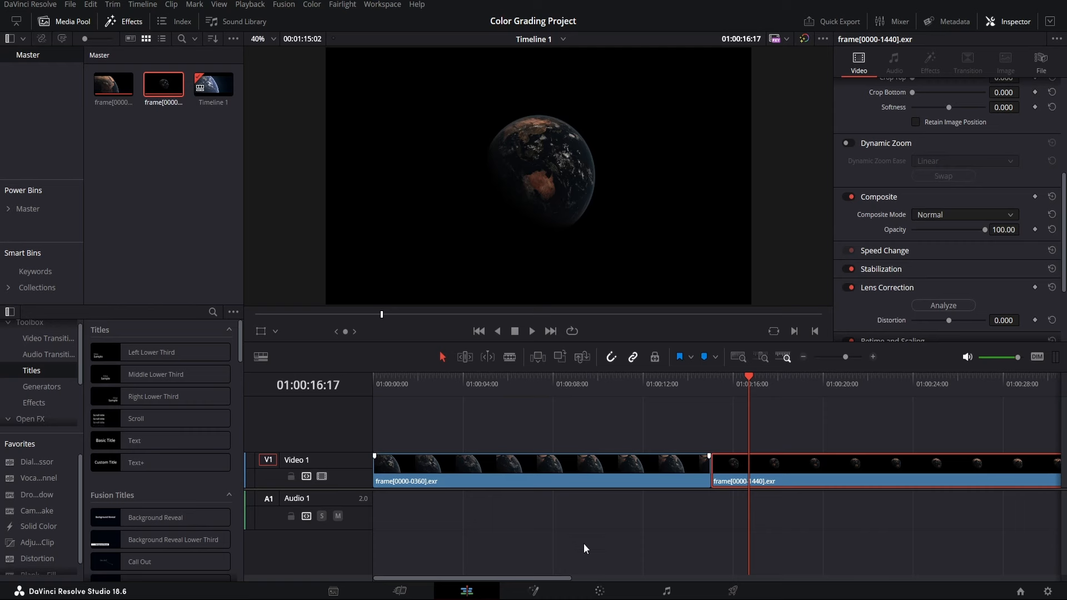
click(599, 592)
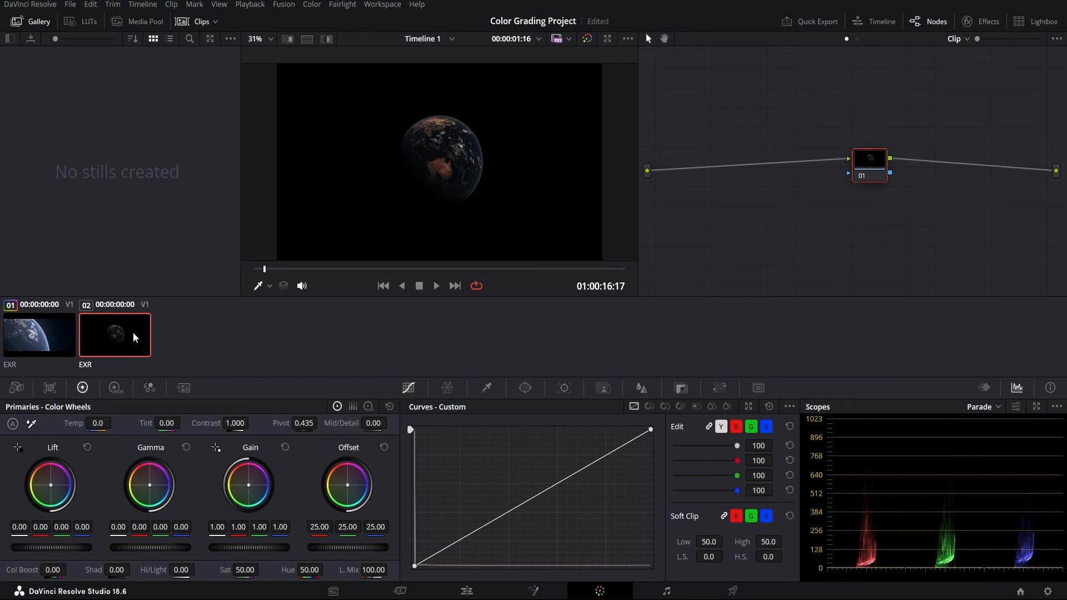
middle_click(31, 336)
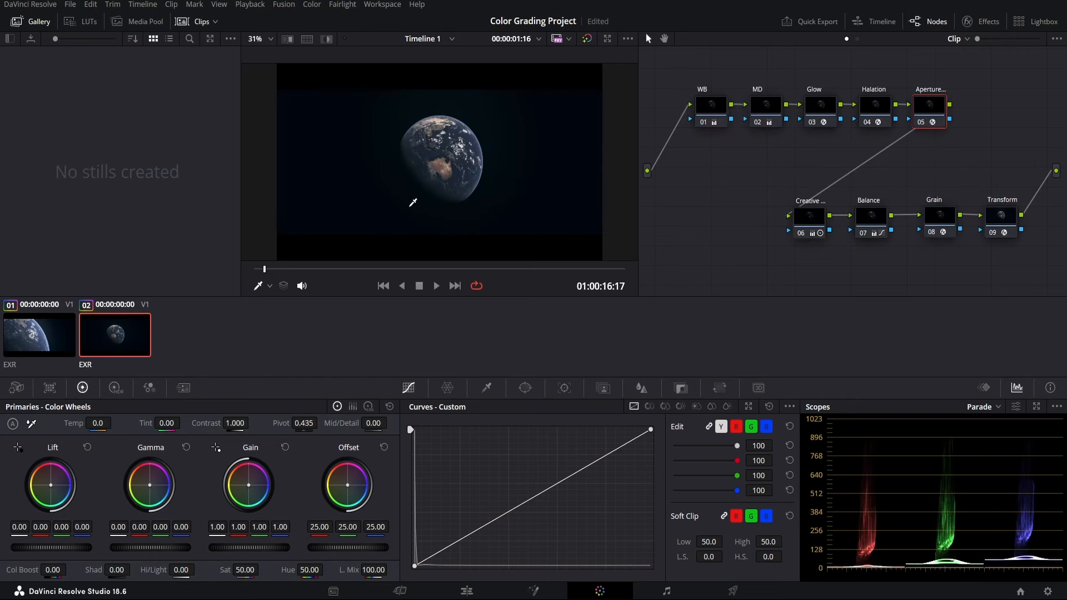
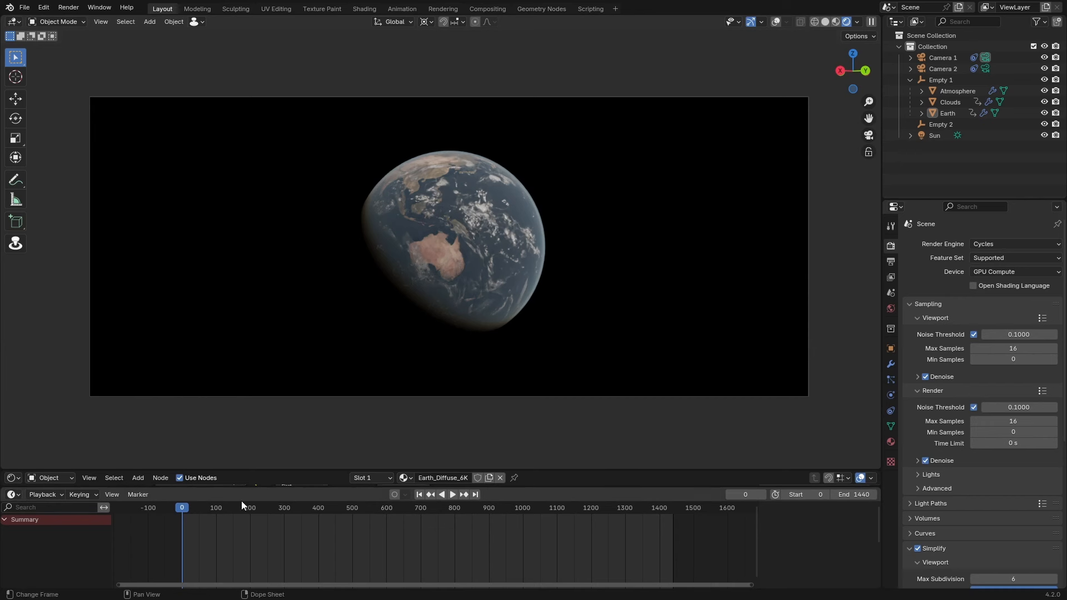
- Switch to Blender and set the viewport shading's Compositor option to Camera
click(857, 22)
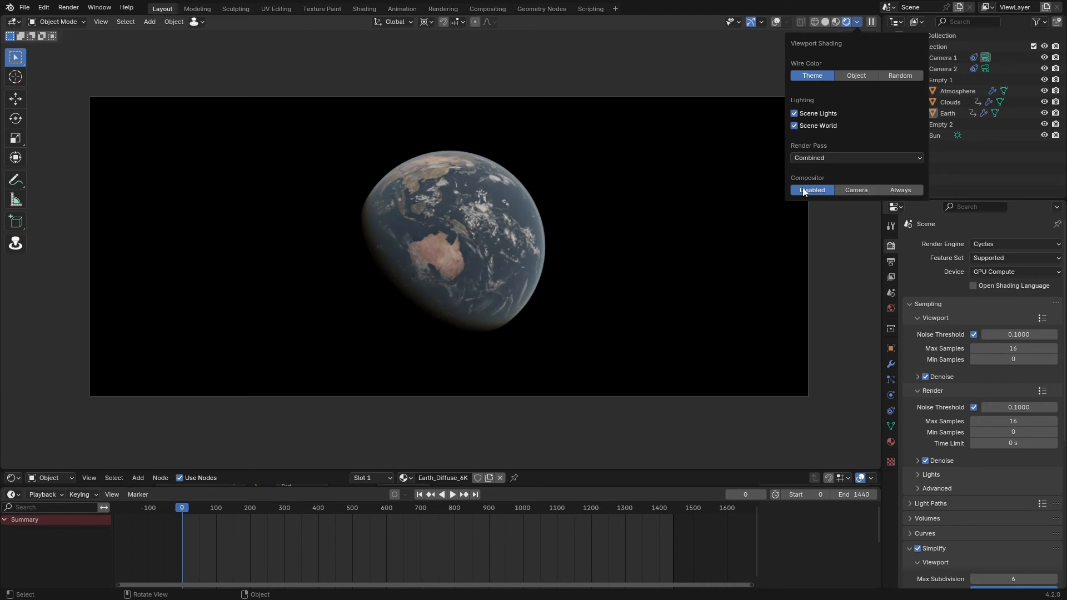
click(852, 192)
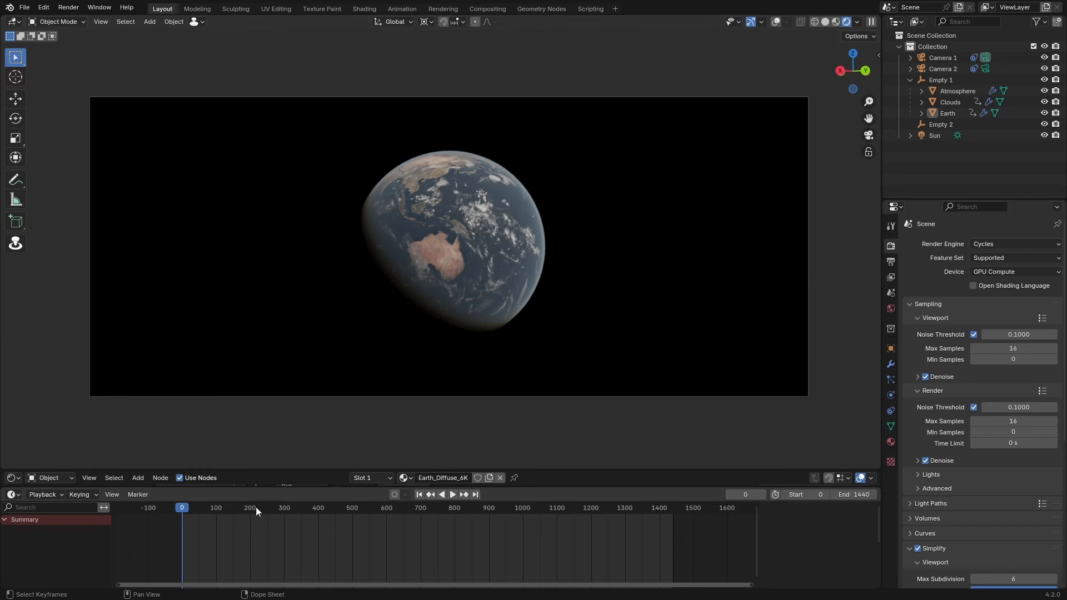
- Change the timeline area to an enlarged Compositor editor and enable Use Nodes
click(13, 495)
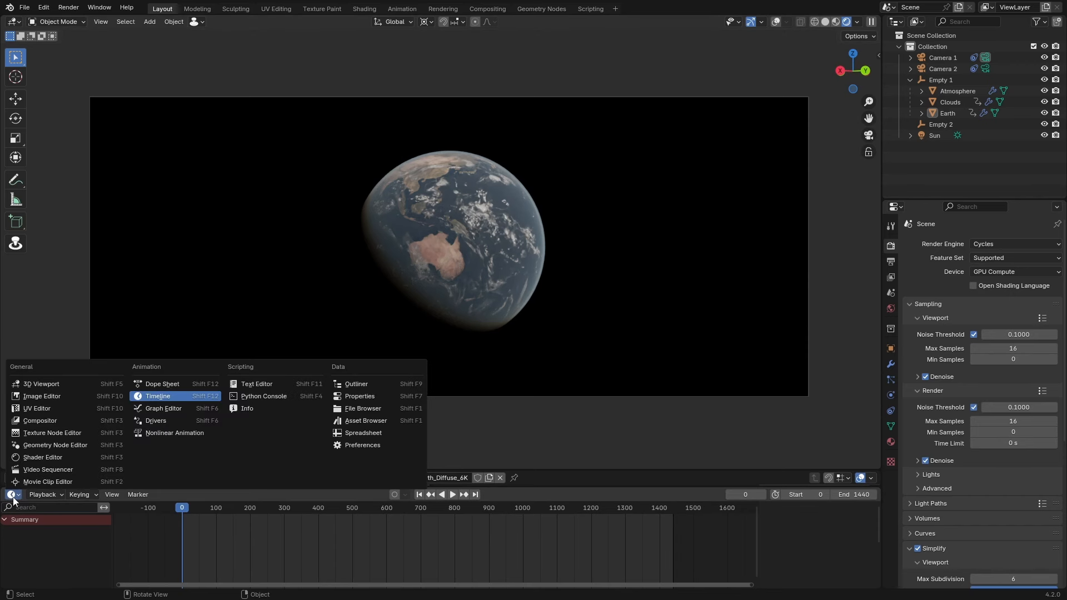
click(40, 422)
click(138, 497)
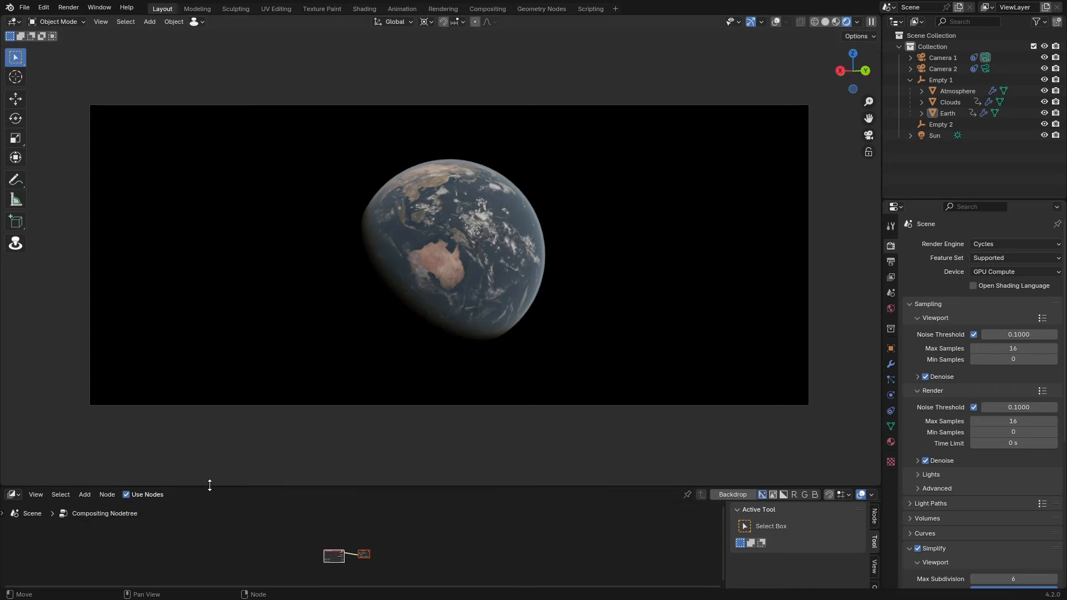
drag(209, 485, 210, 304)
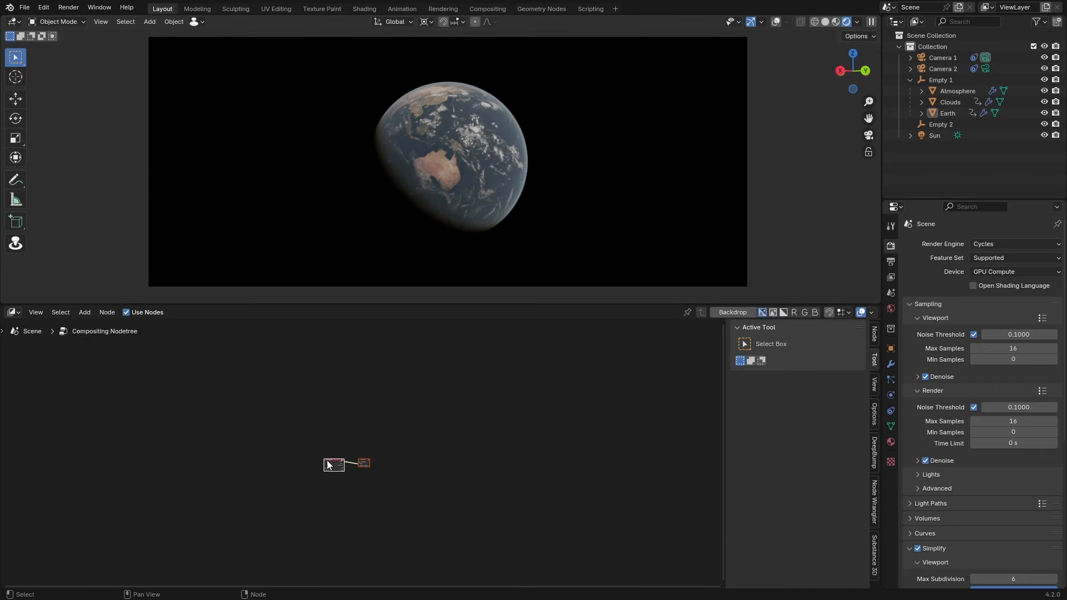
- Spread the Render Layers and Composite nodes apart and frame the Camera 2 view of the Earth in the viewport
scroll(314, 463, up, 7)
scroll(296, 465, up, 2)
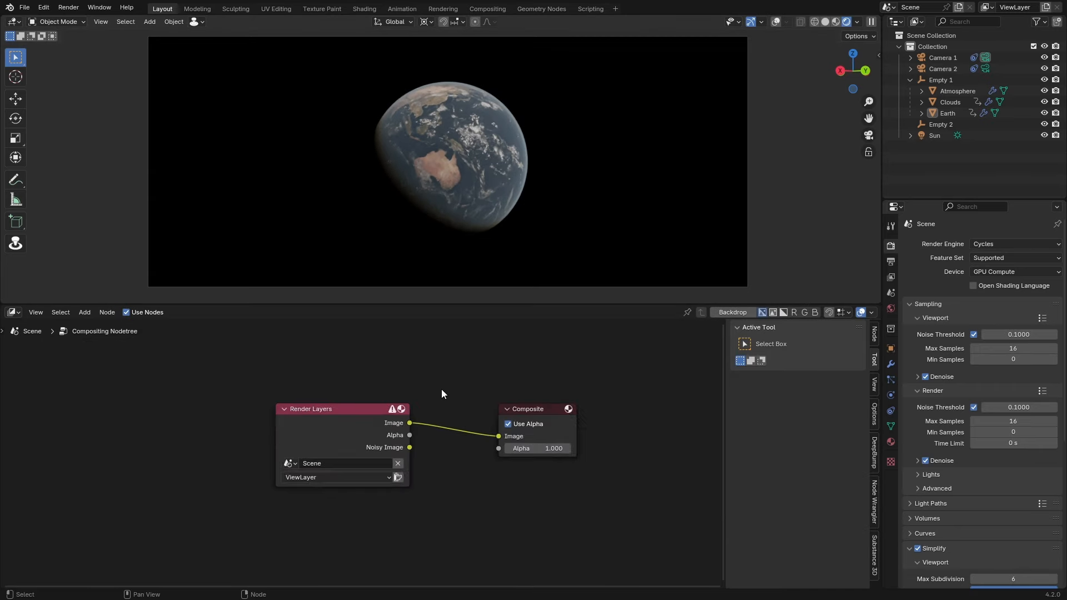
drag(312, 411, 167, 389)
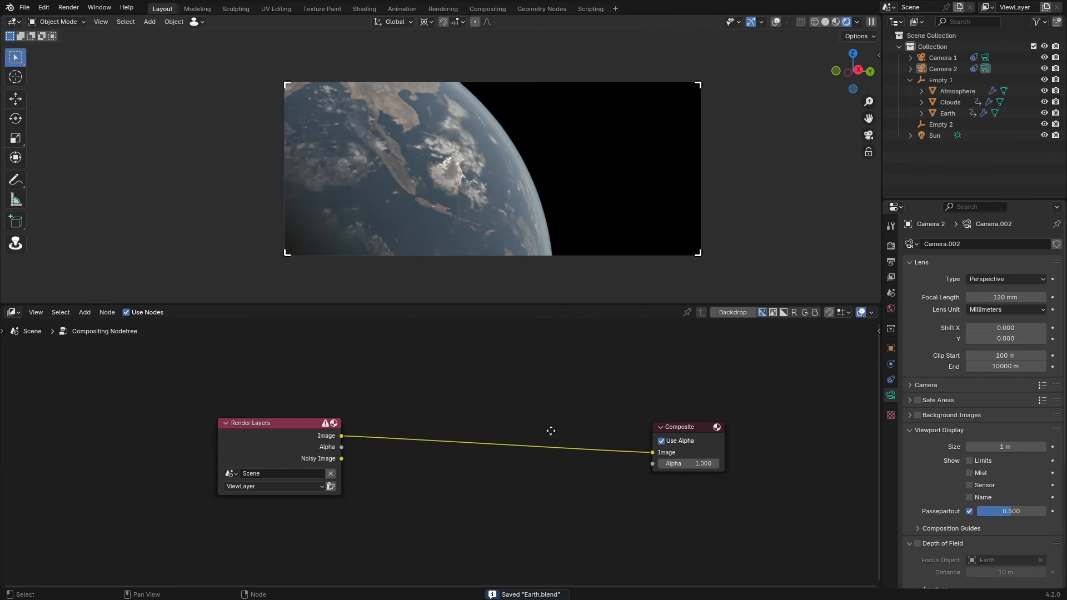
scroll(551, 432, up, 1)
scroll(572, 217, up, 1)
drag(575, 216, 522, 209)
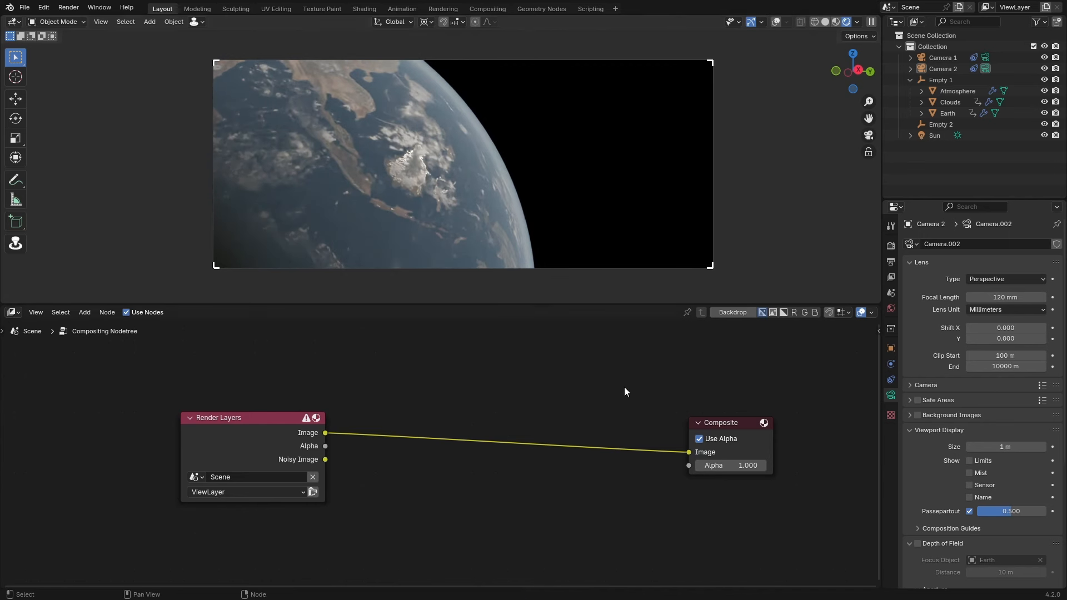
key(shift+a)
text(white ba)
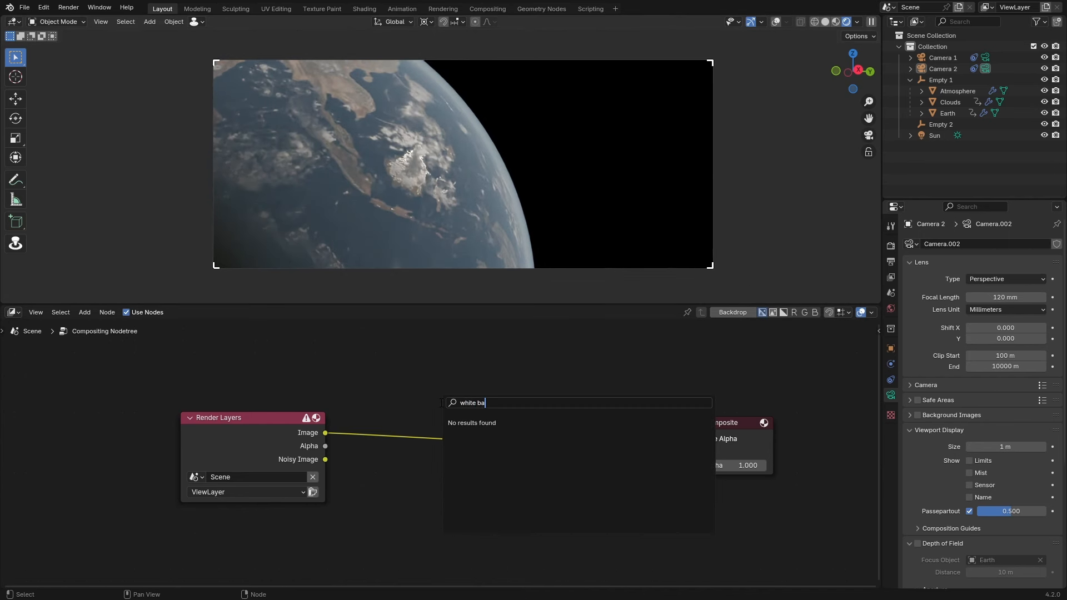
key(ctrl+a)
key(BackSpace)
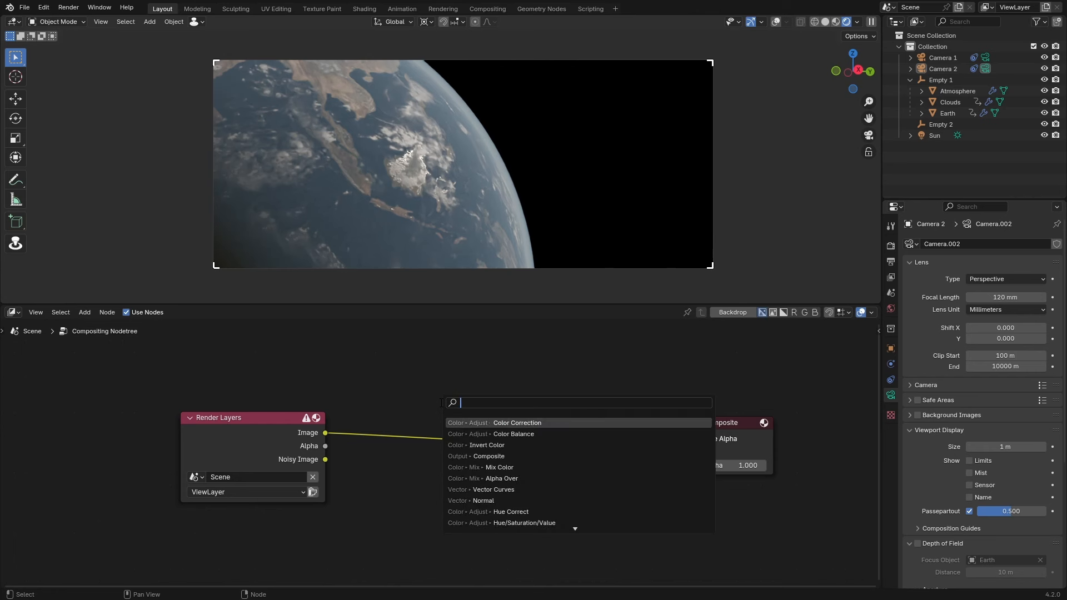
key(Escape)
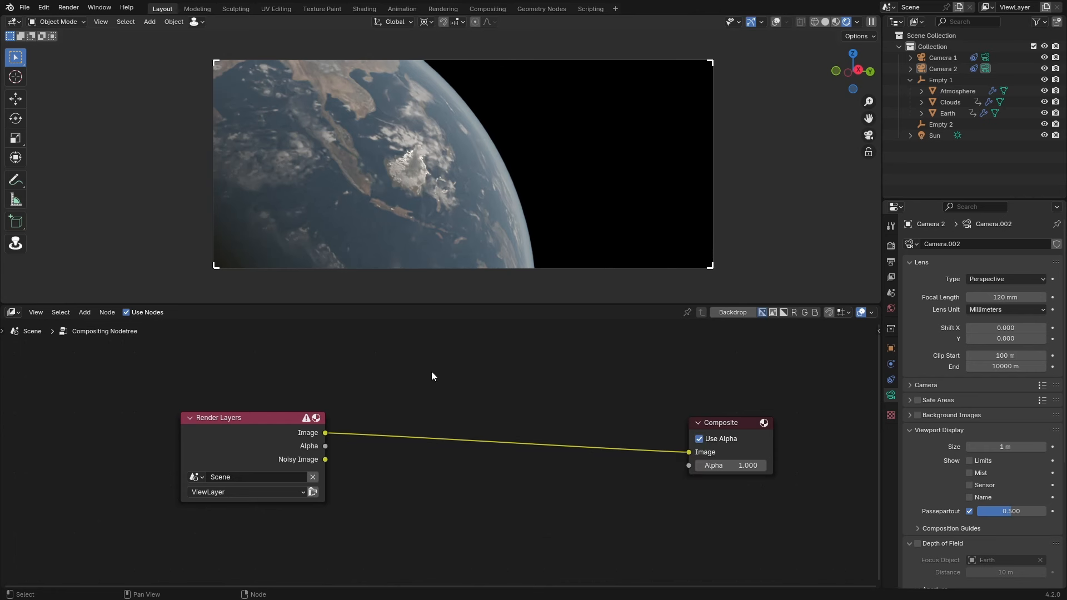
- Insert a Mix Color node between the Render Layers and Composite nodes and set its blending mode to Divide
key(shift+a)
click(468, 378)
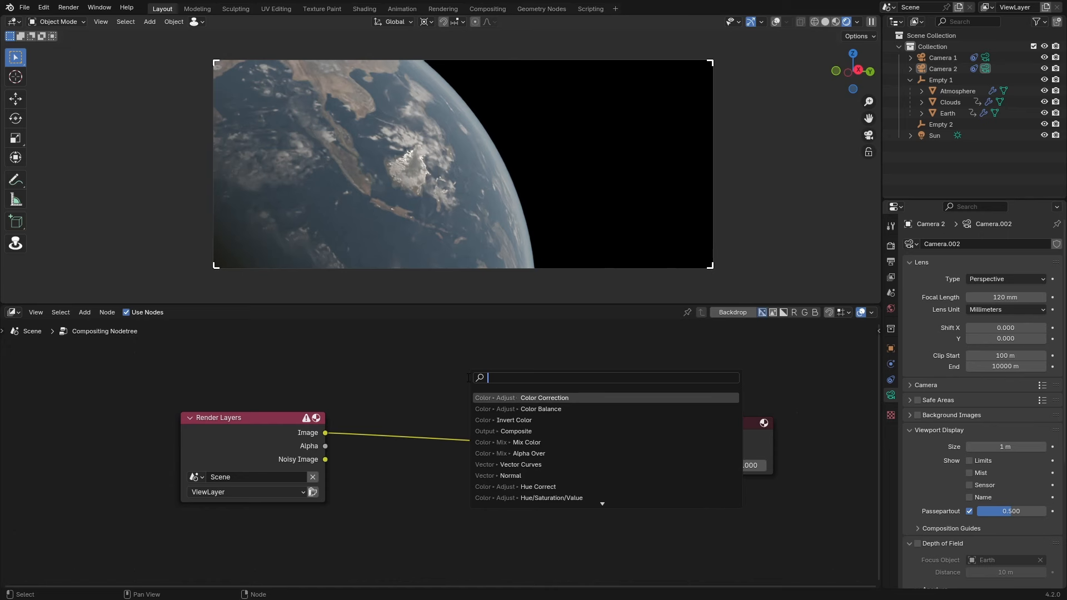
text(mix)
key(Return)
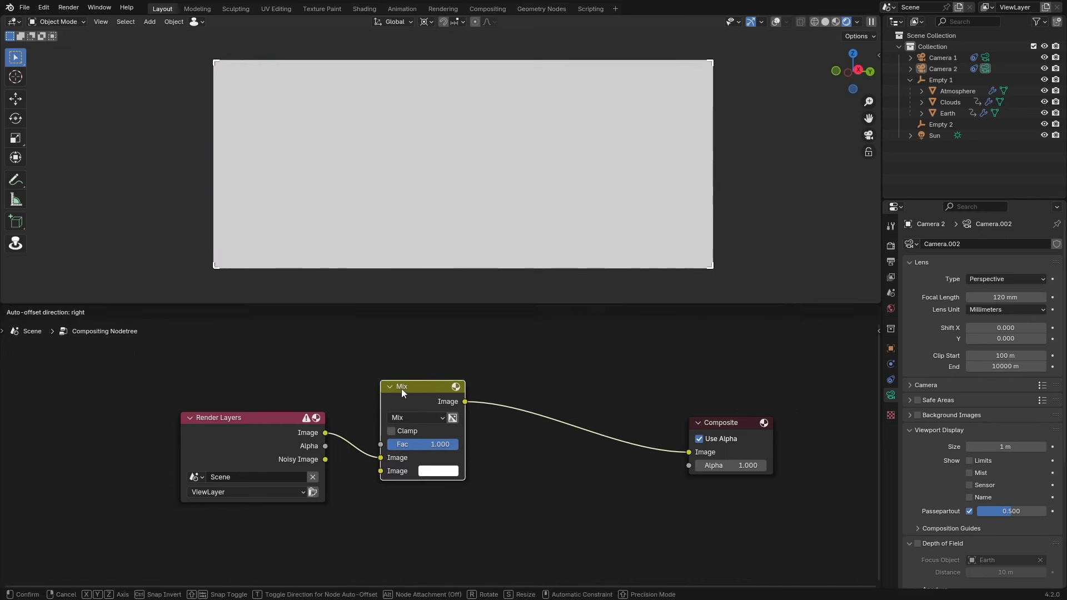
click(401, 388)
scroll(339, 427, up, 2)
click(392, 409)
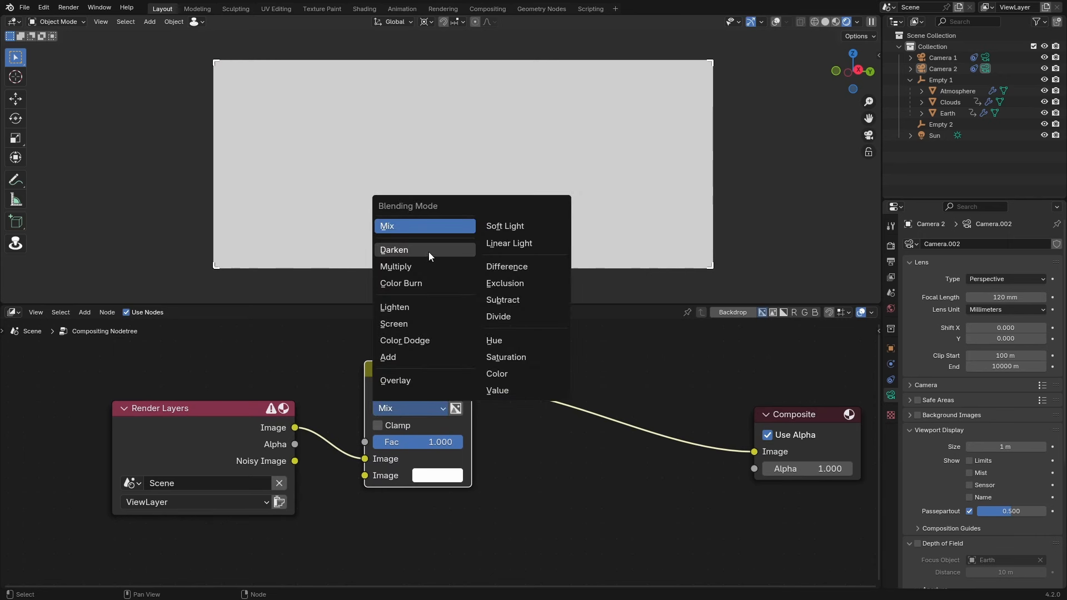
click(499, 317)
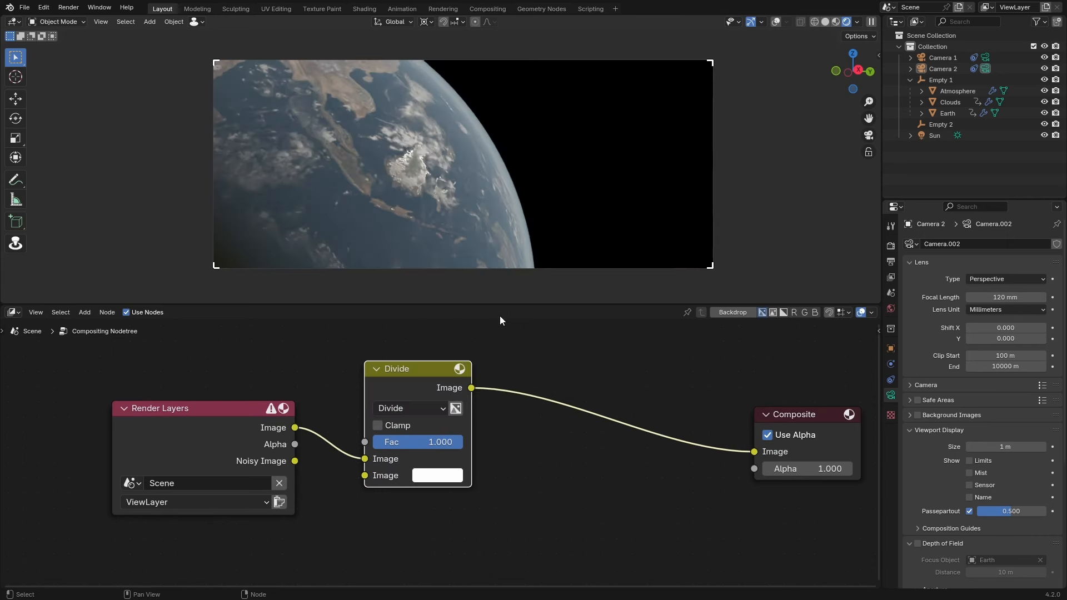
- Sample a light cloud area in the rendered Earth view as the second image color of the Divide node
click(435, 477)
scroll(401, 125, up, 5)
drag(326, 162, 501, 195)
scroll(501, 195, up, 1)
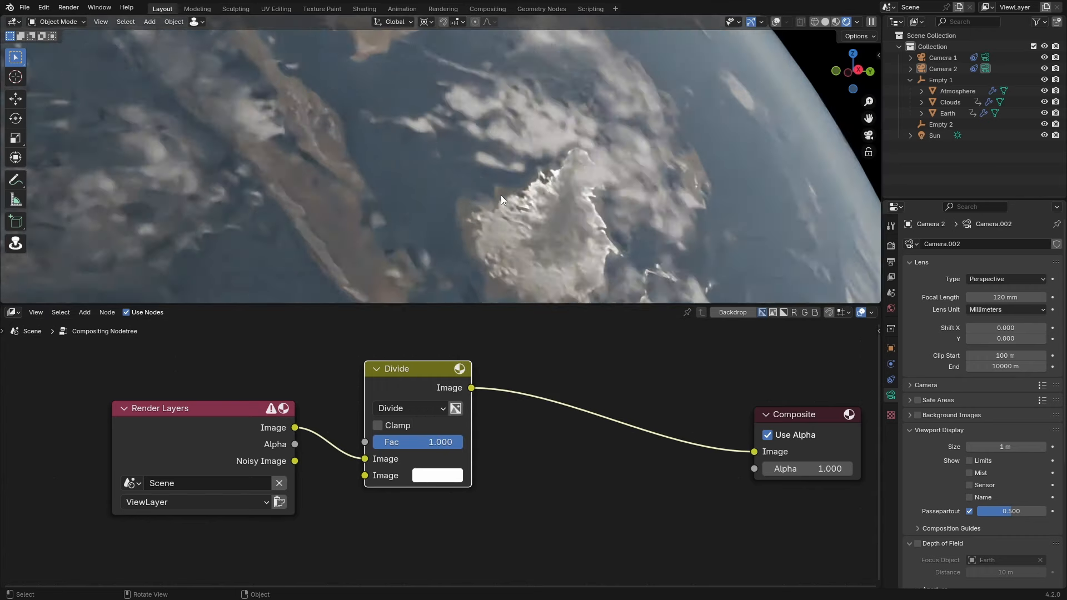
scroll(501, 196, up, 1)
scroll(589, 177, up, 1)
drag(634, 170, 551, 214)
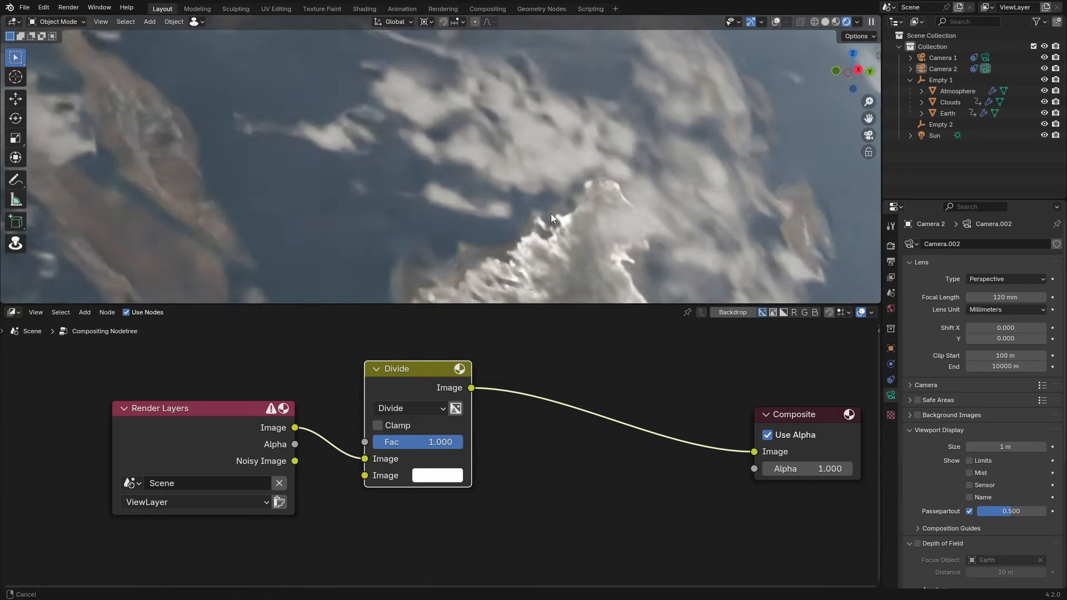
scroll(543, 218, up, 2)
click(437, 475)
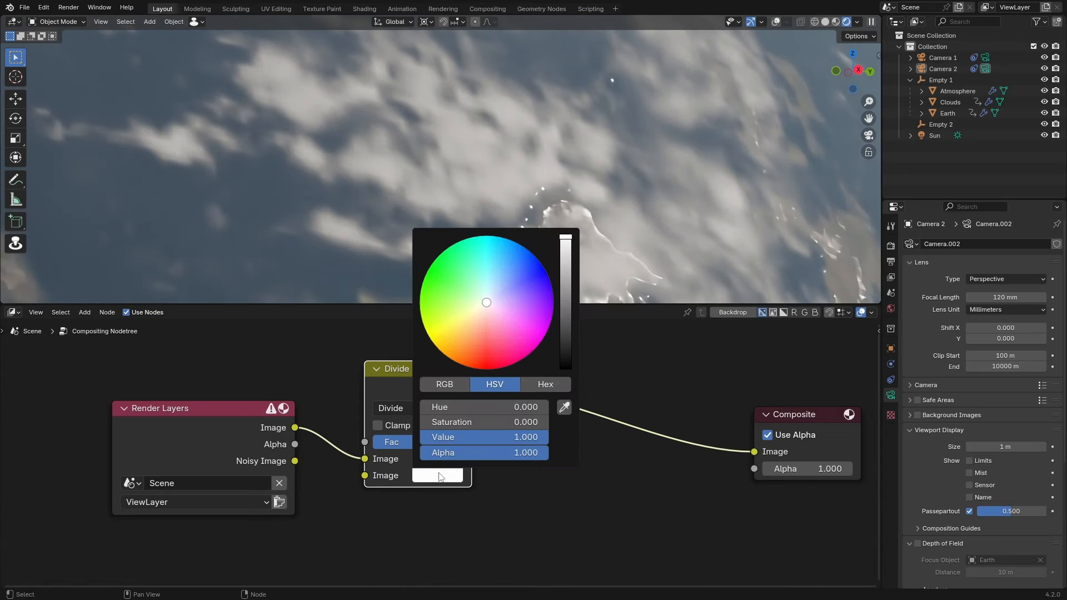
click(564, 408)
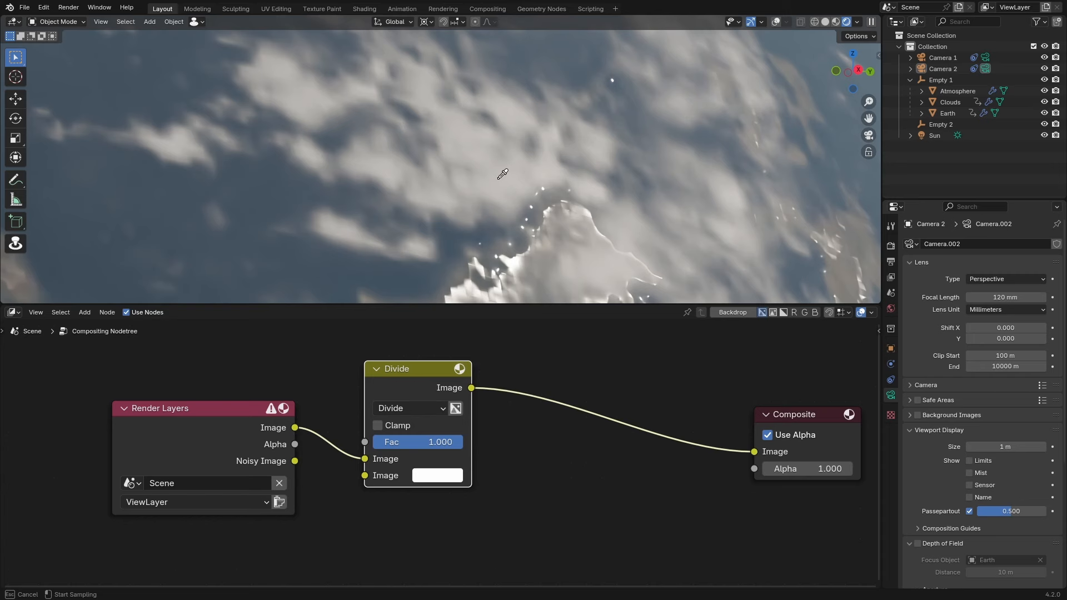
click(498, 178)
scroll(498, 178, down, 8)
drag(498, 178, 514, 181)
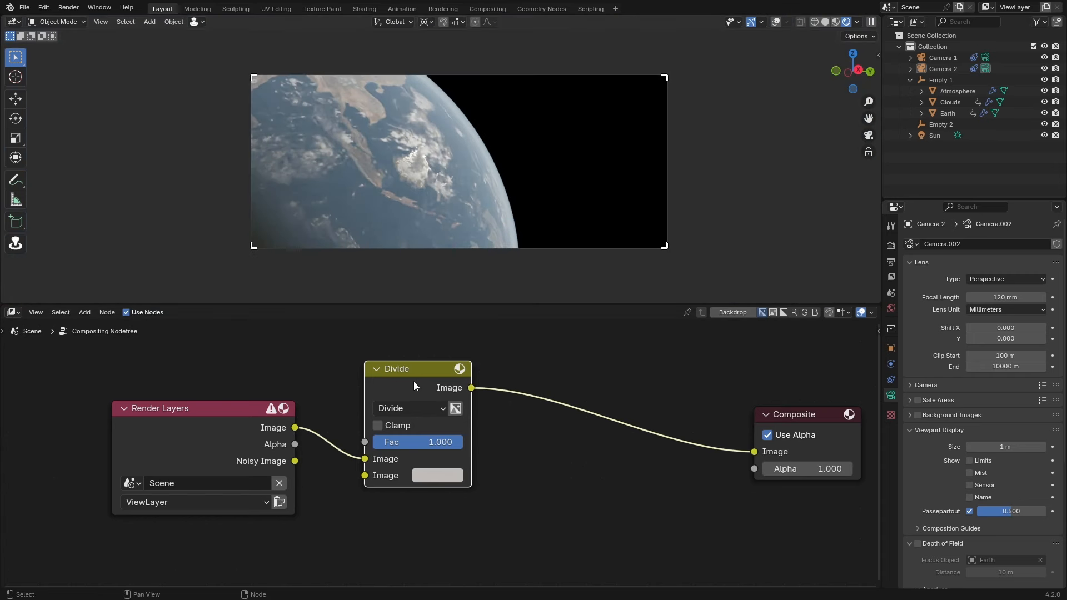
- Compare the Earth render with the Divide node muted and unmuted, and label the node "White Balance"
key(m)
key(m)
key(m)
key(m)
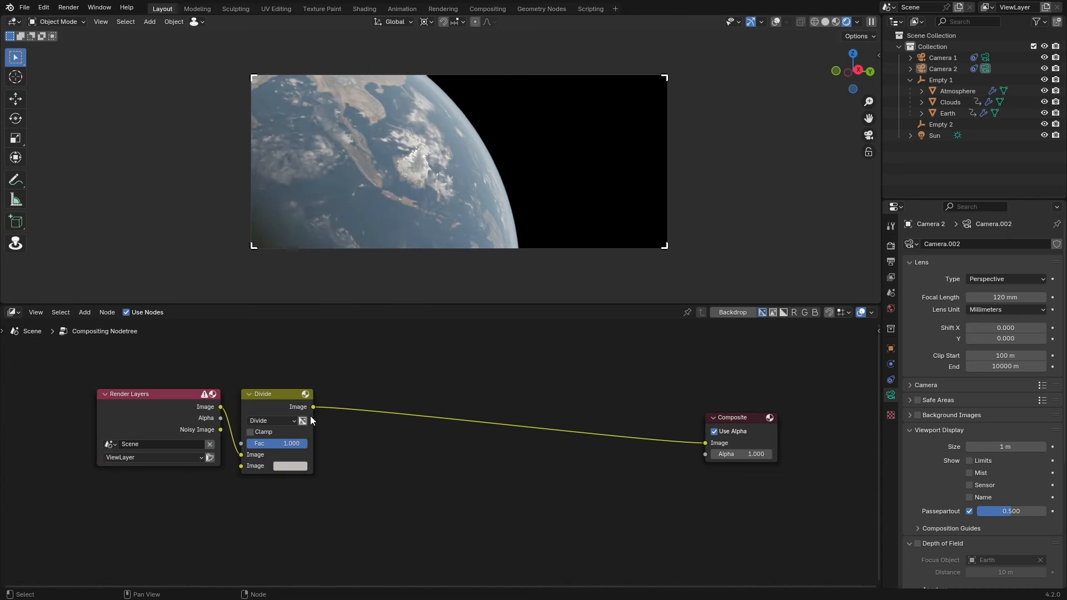
key(F2)
text(White)
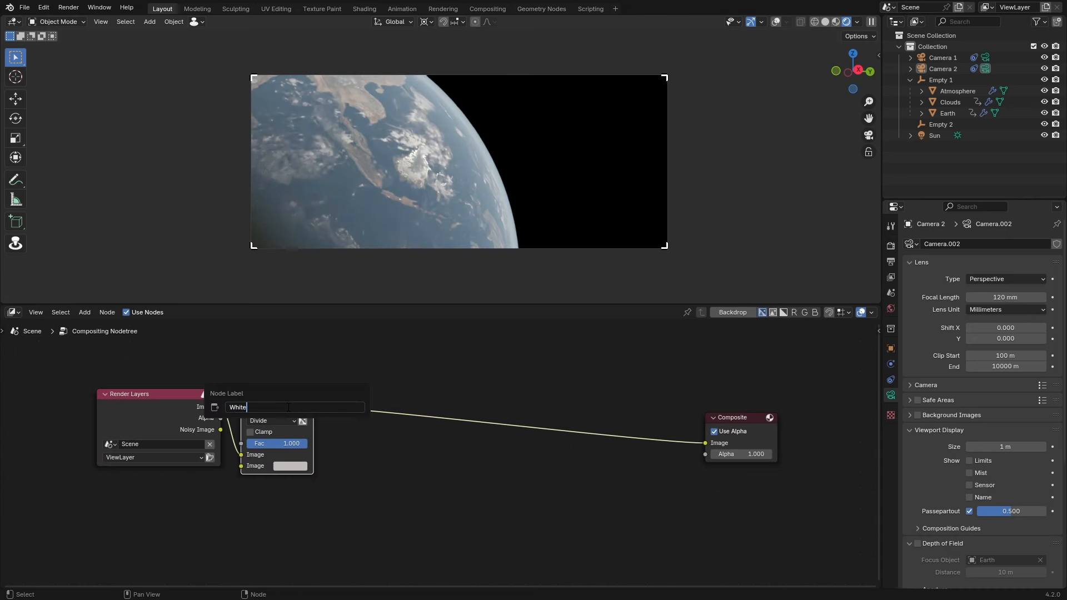
text( Balance)
key(Return)
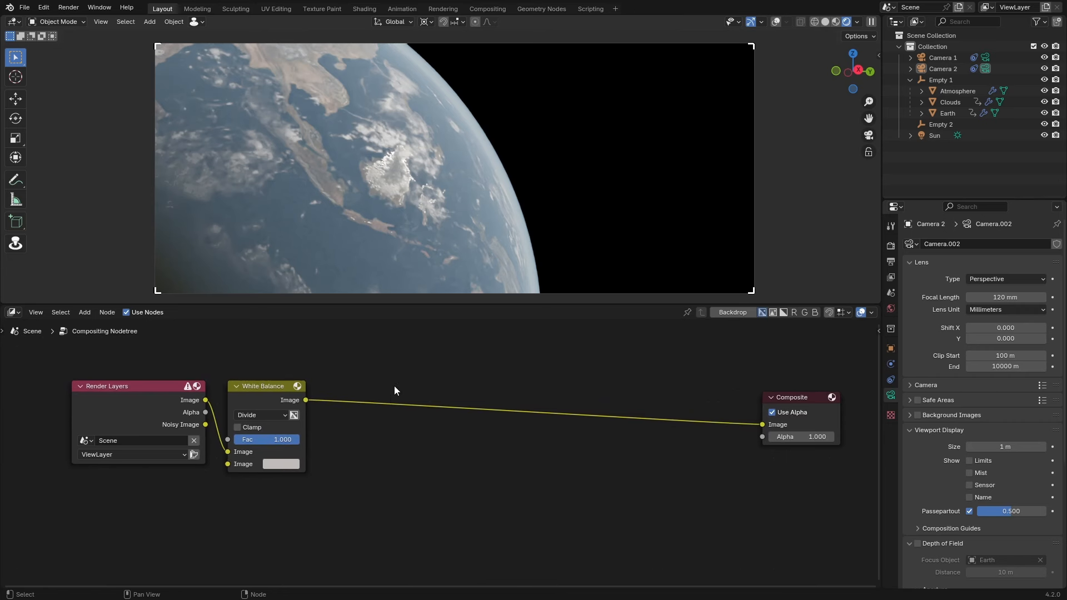
- Insert a Filter node between the White Balance and Composite nodes and set its type to Box Sharpen
key(shift)
key(shift+a)
text(soft)
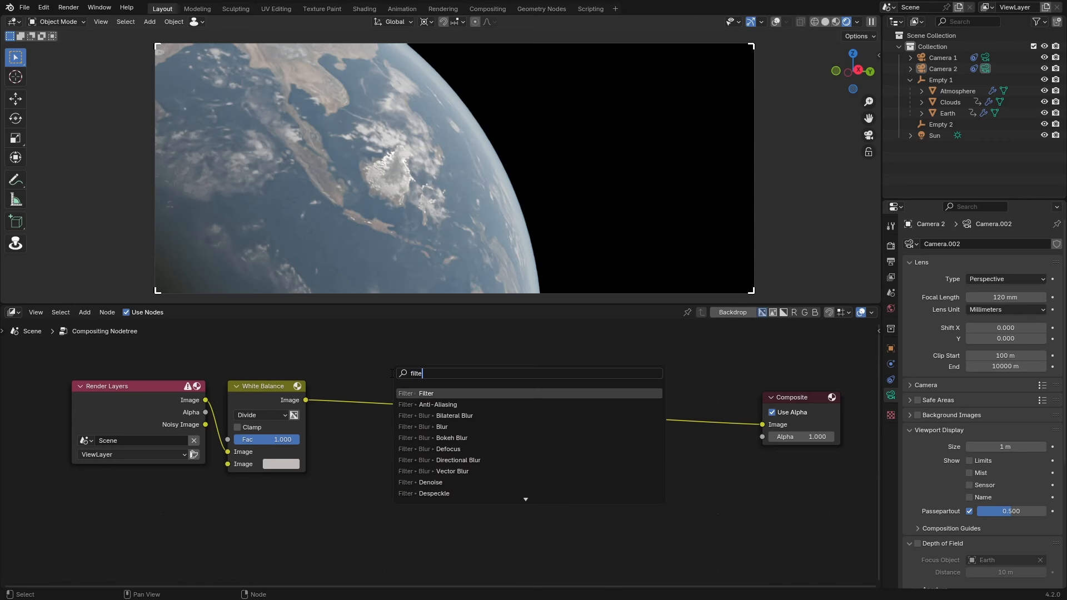
key(Return)
click(391, 373)
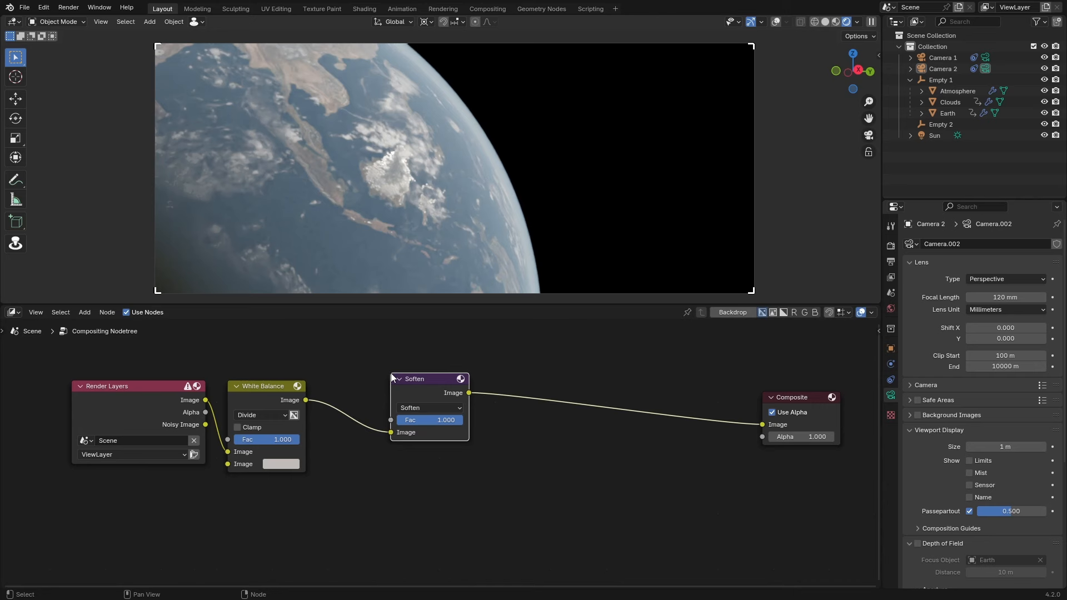
click(400, 408)
click(425, 449)
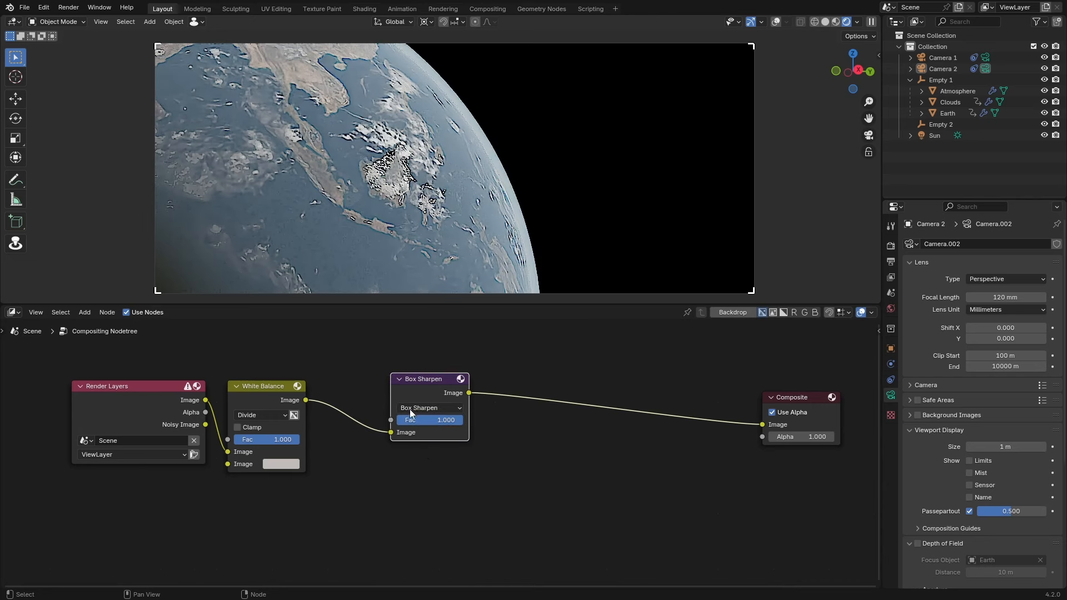
- Try a factor of 0.250 on the Box Sharpen node, and undo that change
scroll(434, 434, up, 1)
mouse_move(462, 414)
mouse_down()
mouse_move(397, 414)
mouse_move(466, 414)
mouse_up()
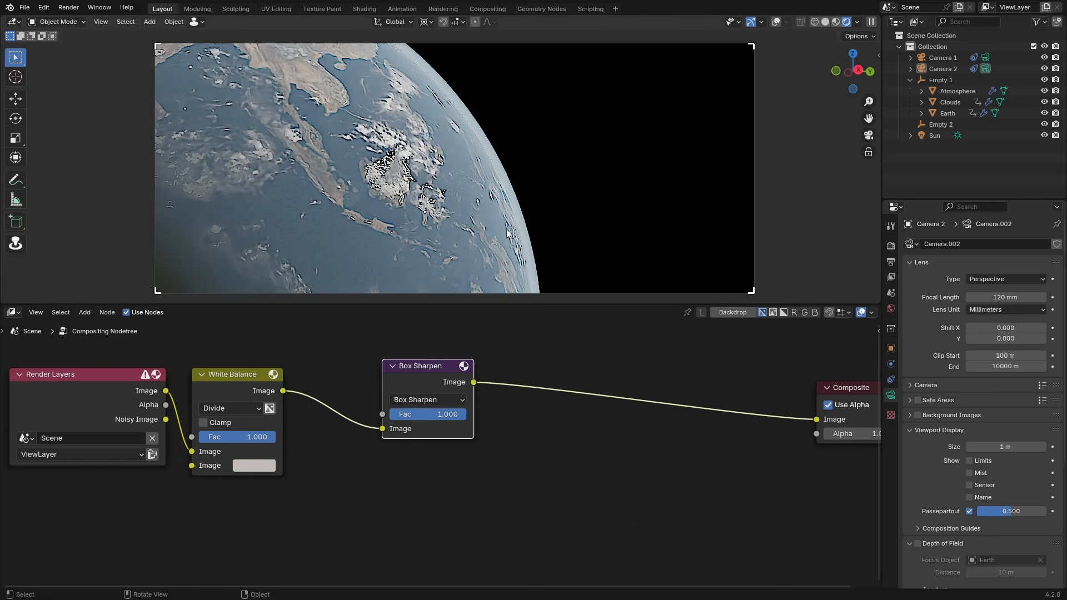
drag(421, 413, 408, 413)
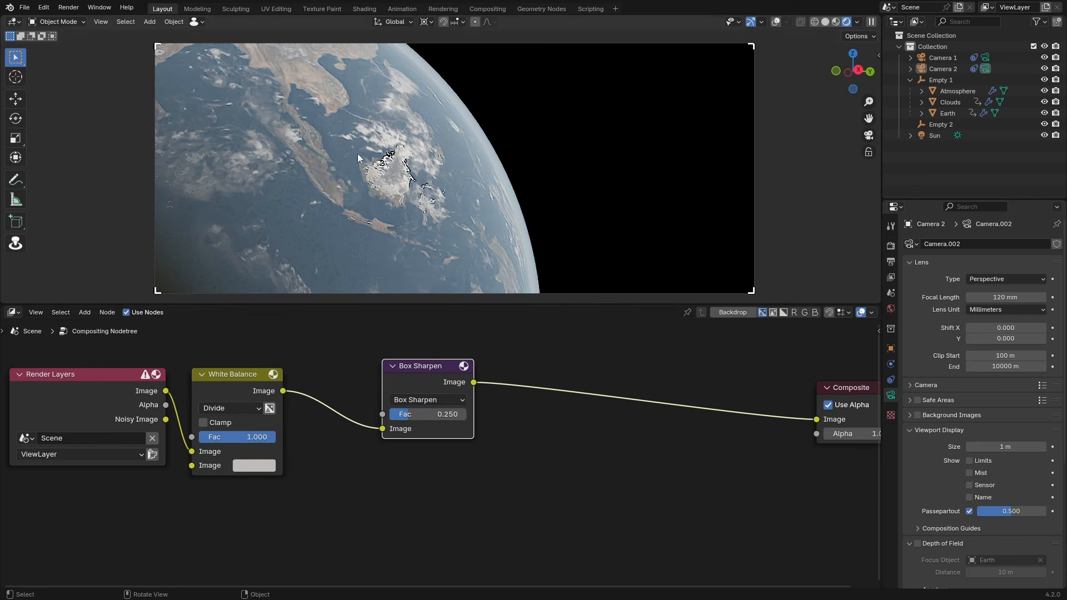
key(ctrl+z)
- Lower the Box Sharpen node and add a Mix Color node blending the White Balance output with the Box Sharpen output as second image
drag(407, 387, 372, 460)
key(shift+a)
text(mi)
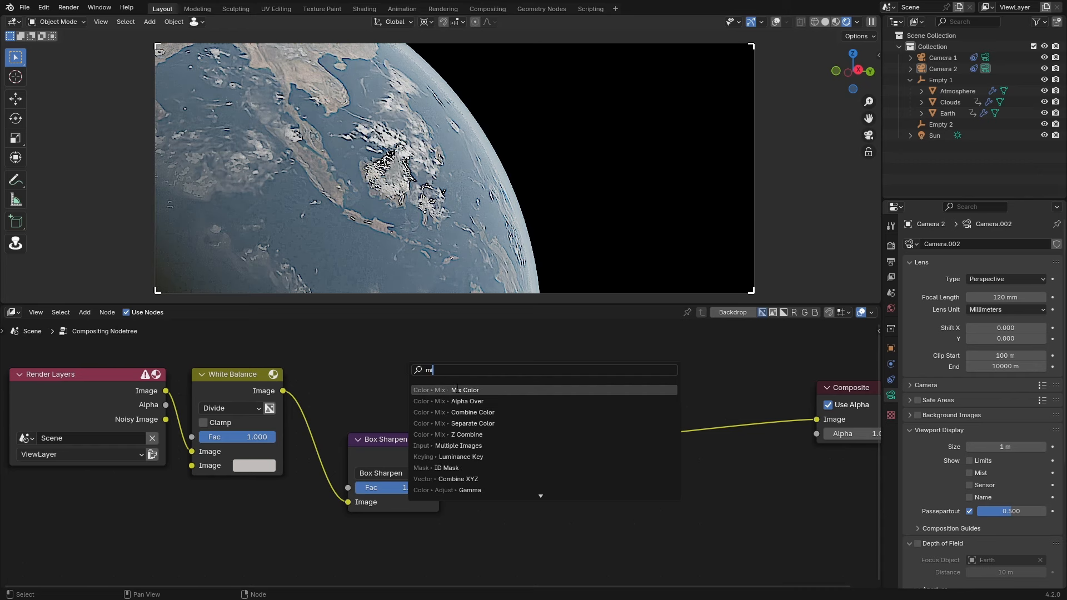
key(Return)
click(534, 347)
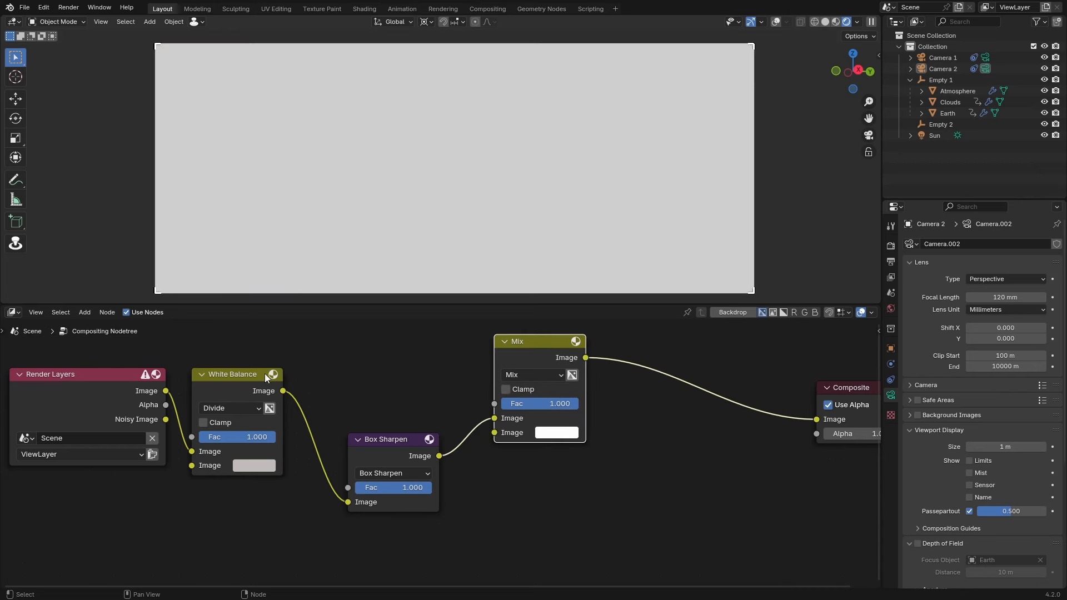
drag(283, 390, 493, 418)
drag(439, 456, 467, 468)
drag(501, 436, 502, 435)
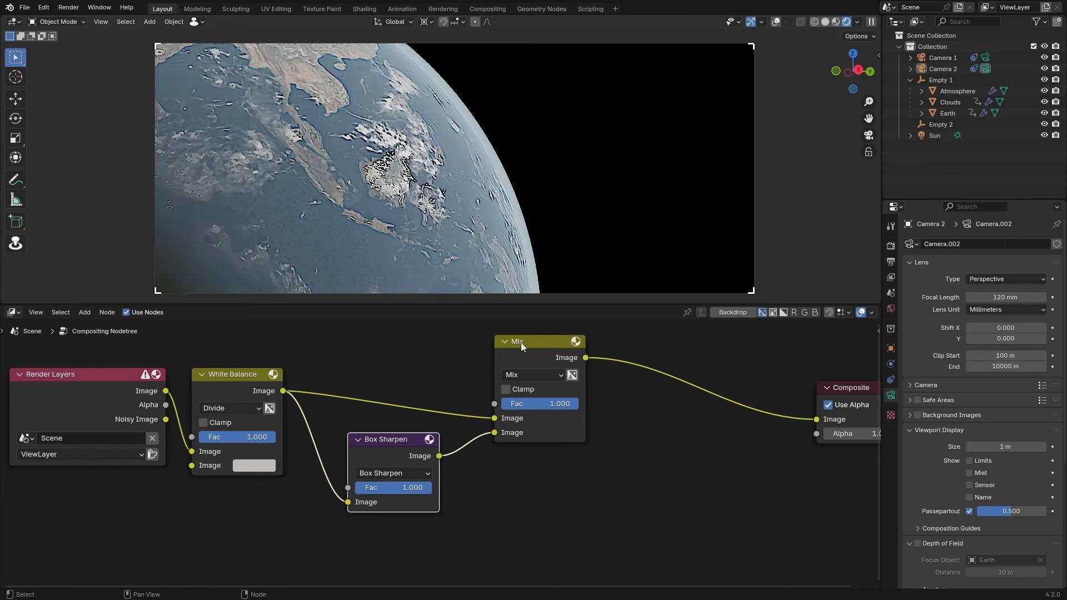
- Move the Mix node slightly closer to the Box Sharpen node and set its factor to 0.4
drag(521, 342, 510, 341)
drag(564, 403, 534, 402)
click(545, 403)
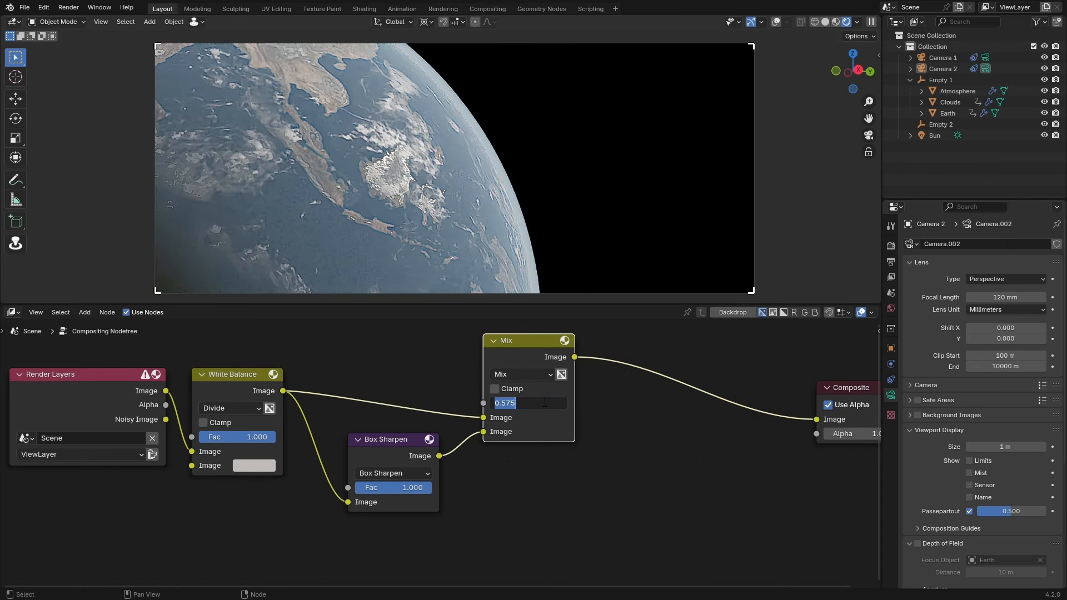
text(0.4)
key(Return)
- Tidy the Box Sharpen and Mix nodes, enclose both in a frame and label it "Mid/Detail"
drag(392, 441, 365, 440)
drag(509, 355, 478, 363)
drag(602, 537, 349, 349)
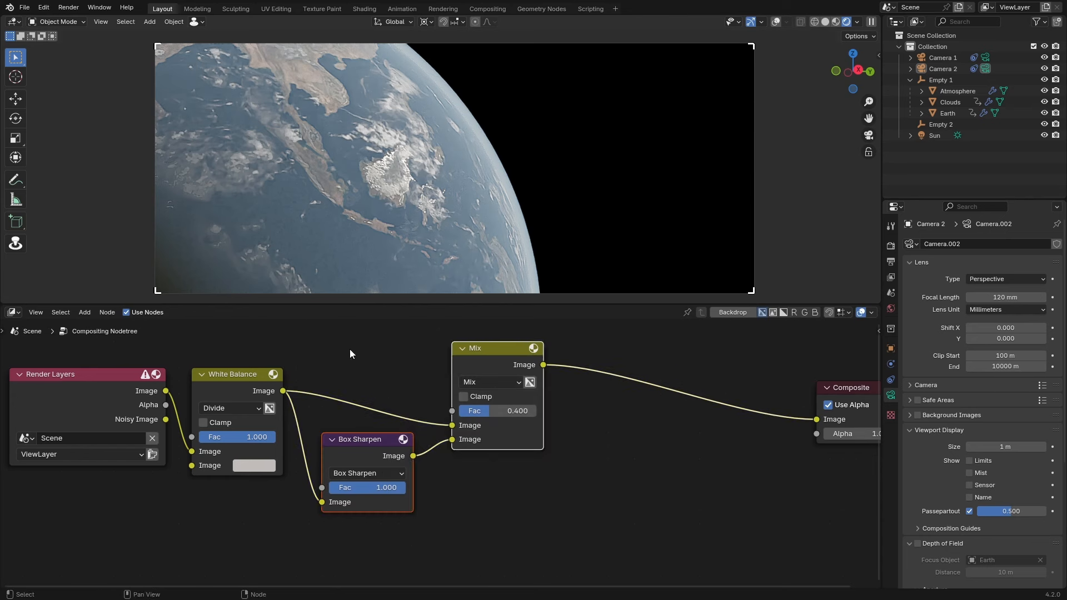
key(ctrl+j)
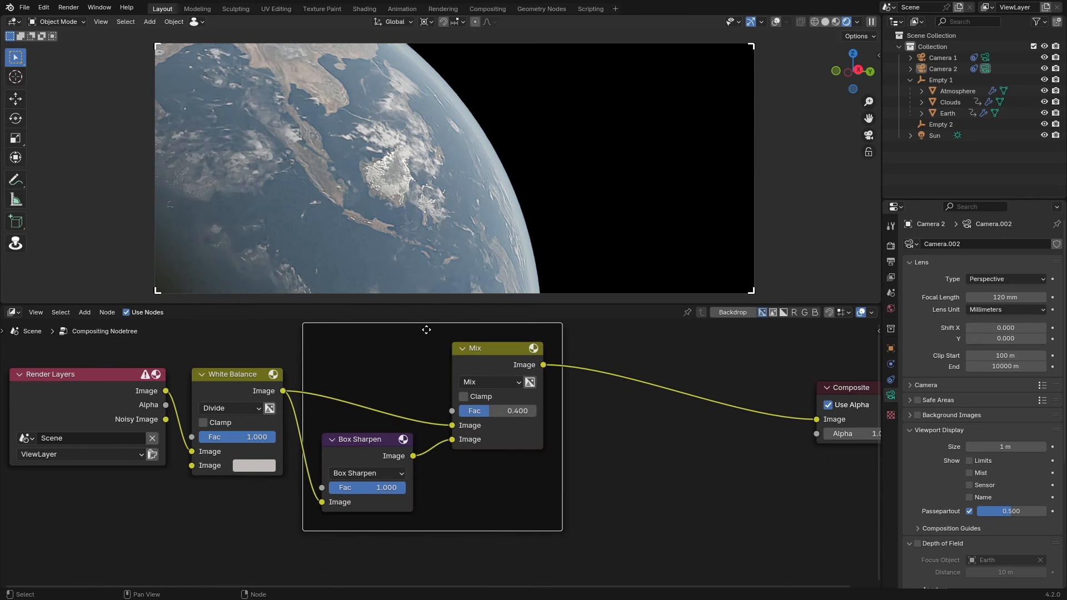
key(F2)
text(Mid/Detail)
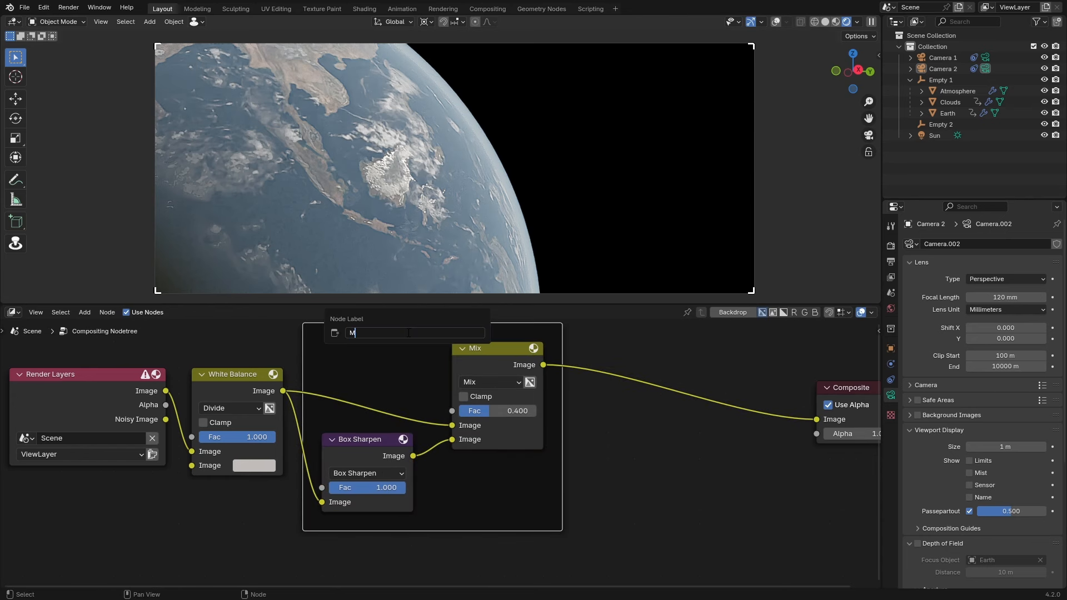
key(Return)
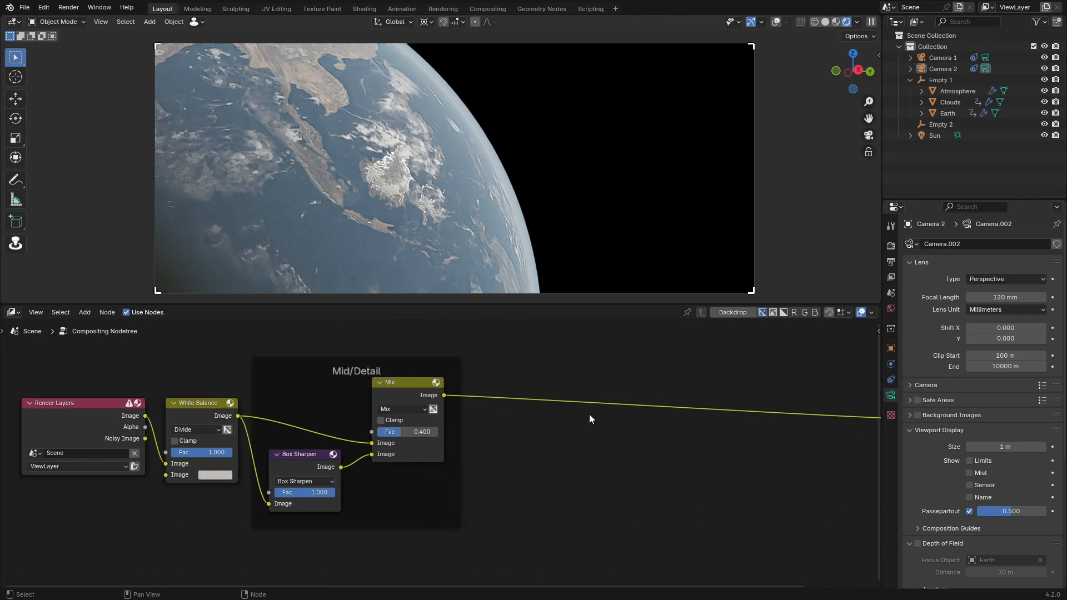
- Insert a Glare node between the Mid/Detail frame's Mix node and the Composite node
drag(590, 418, 482, 419)
scroll(545, 434, up, 1)
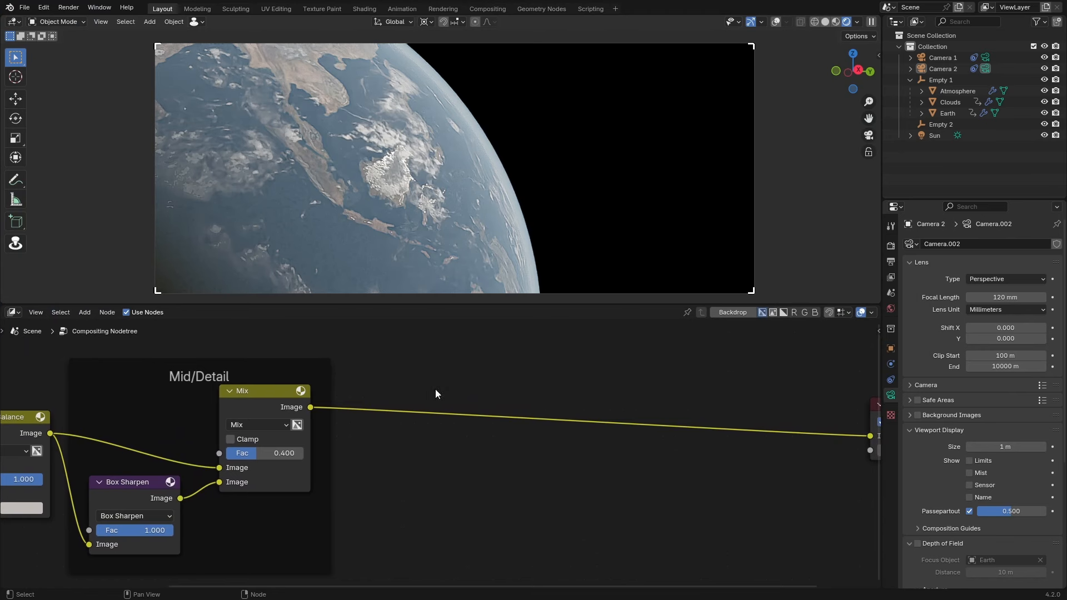
key(shift+a)
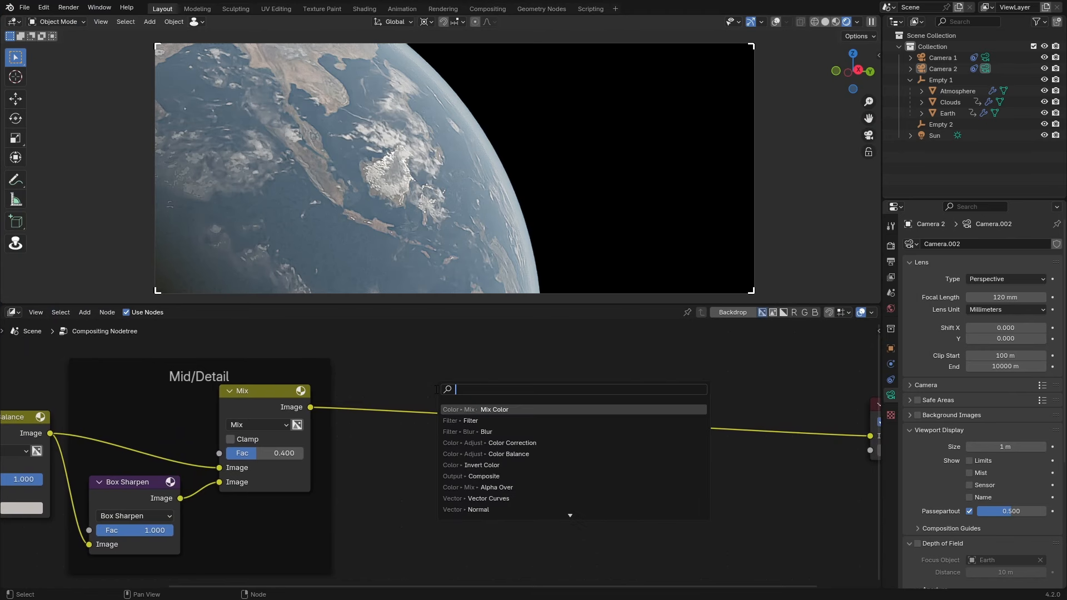
text(glare)
key(Return)
click(468, 418)
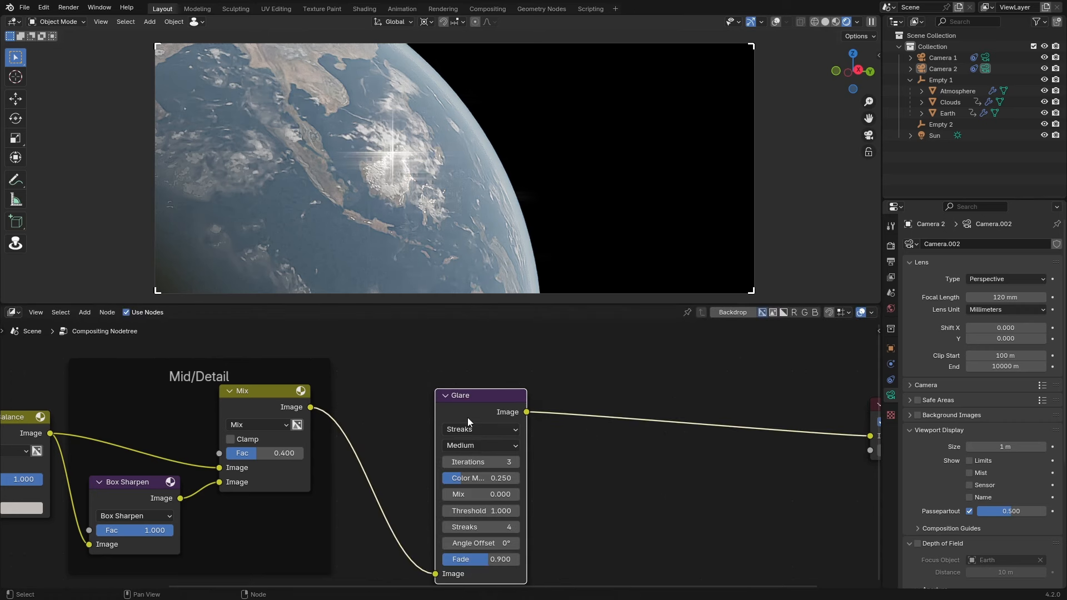
- Set the Glare node to Fog Glow with a threshold of 0.2 and a size of 9
click(468, 427)
click(475, 505)
drag(476, 509, 394, 473)
click(425, 472)
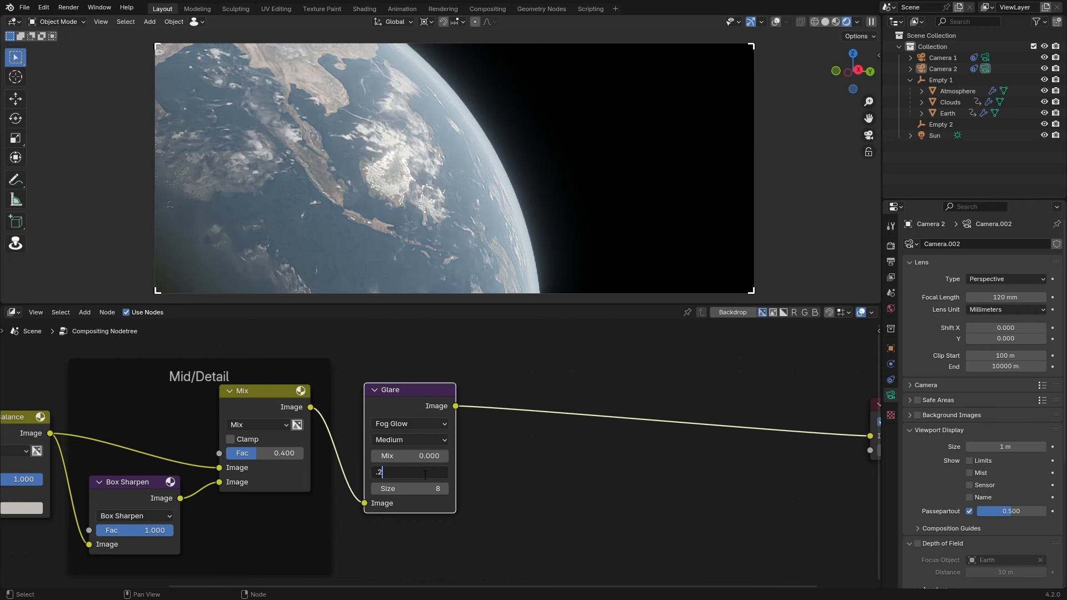
key(Return)
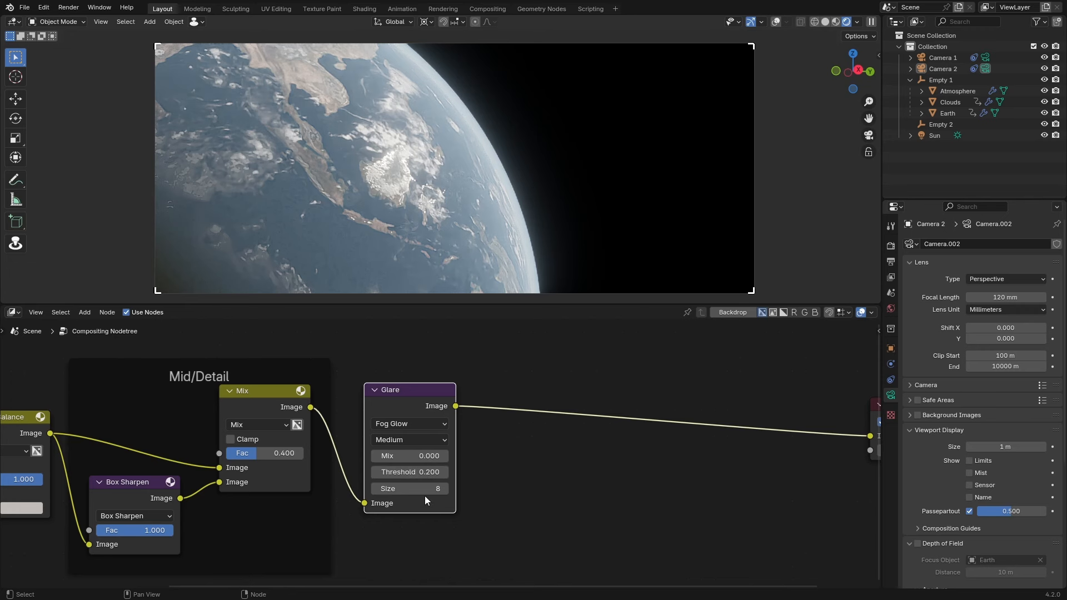
scroll(515, 177, down, 2)
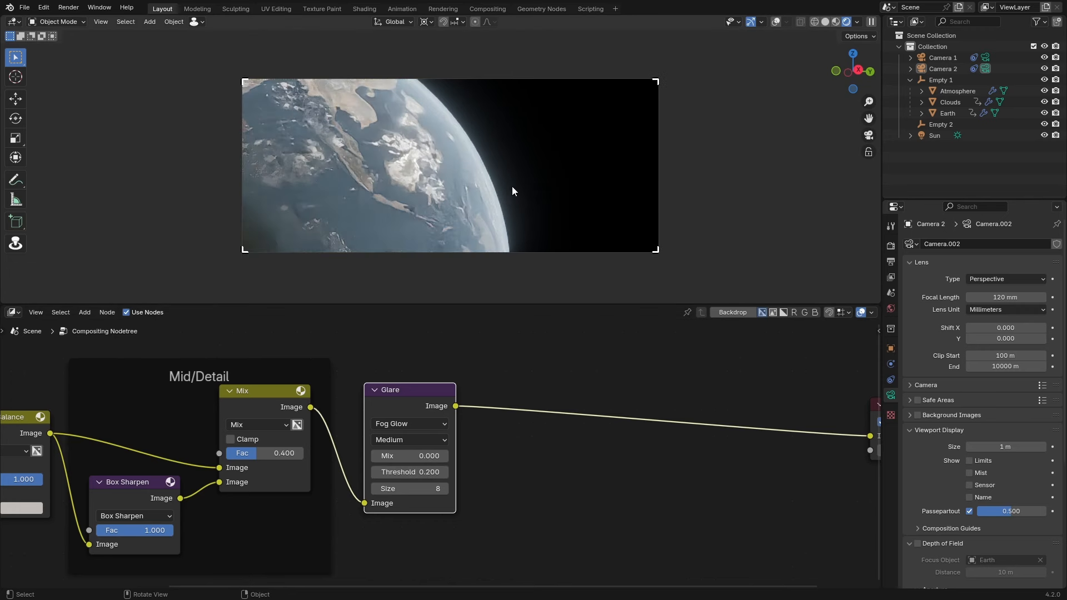
drag(418, 489, 427, 489)
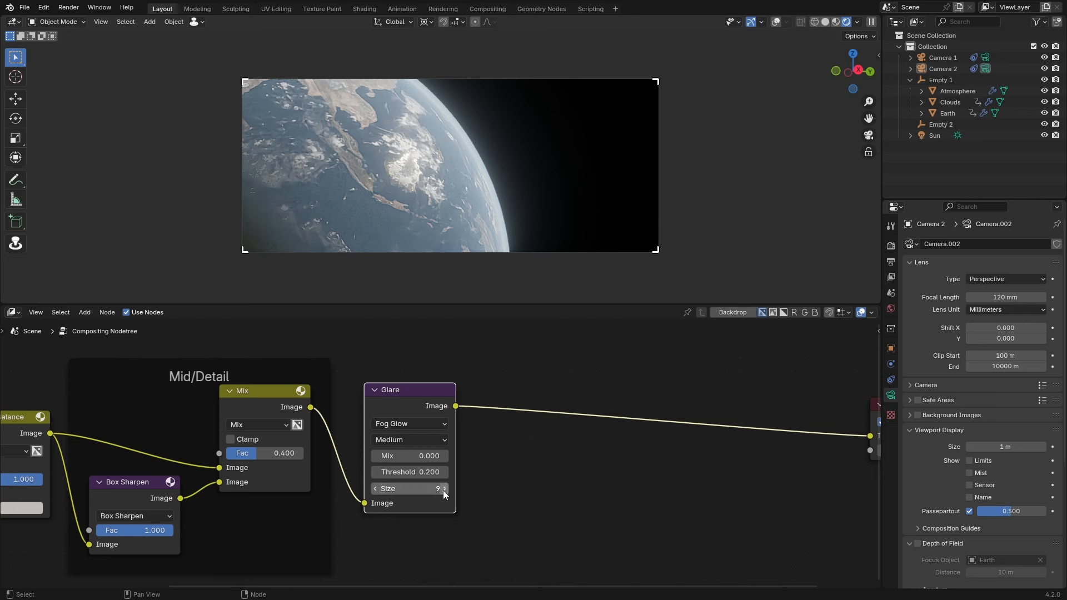
- Try the High and Low quality options on the Glare node, and return the quality to Medium
scroll(483, 478, up, 1)
scroll(516, 479, right, 2)
click(348, 431)
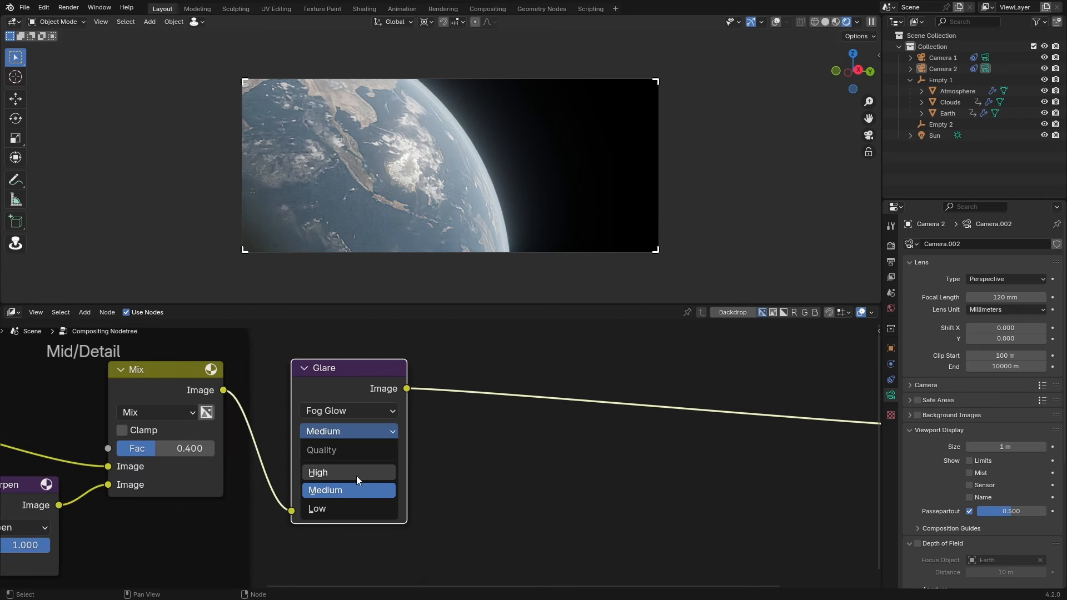
click(357, 472)
click(348, 431)
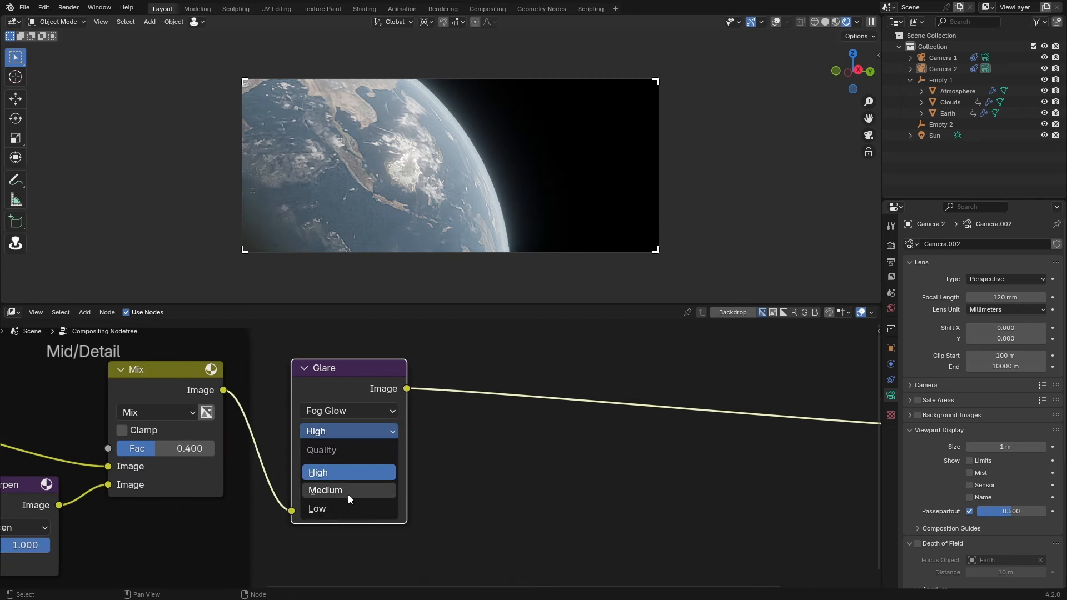
click(342, 508)
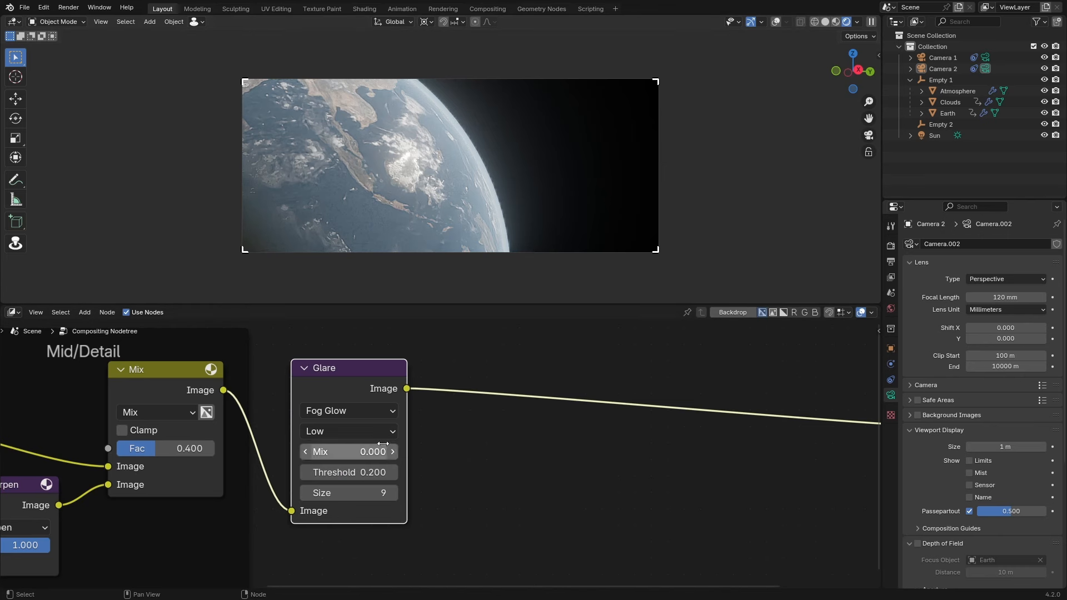
click(348, 431)
click(325, 488)
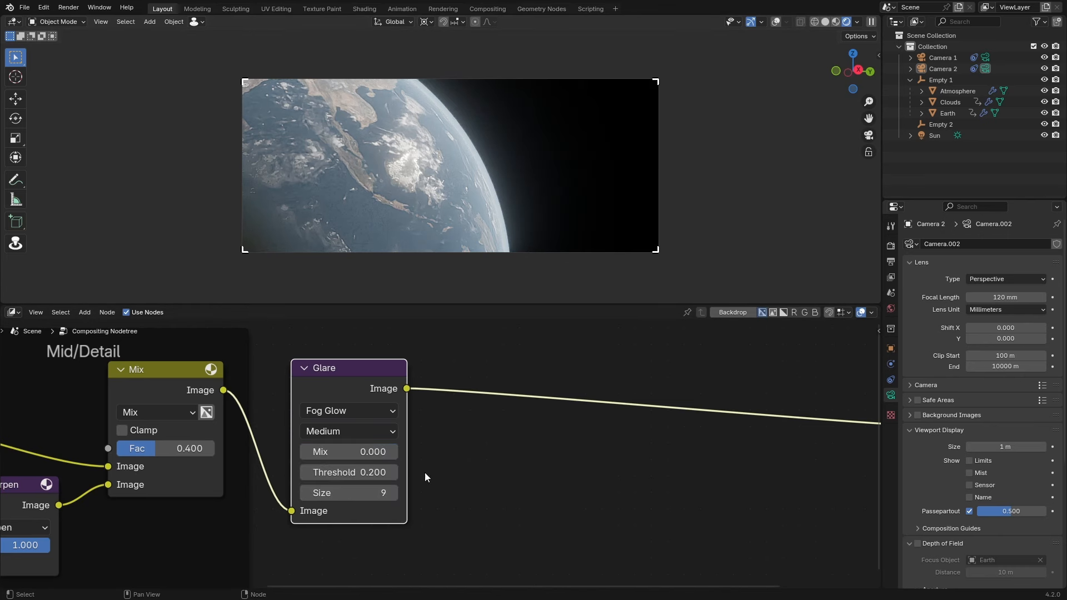
- Label the Glare node "Glow"
scroll(465, 228, up, 2)
click(365, 405)
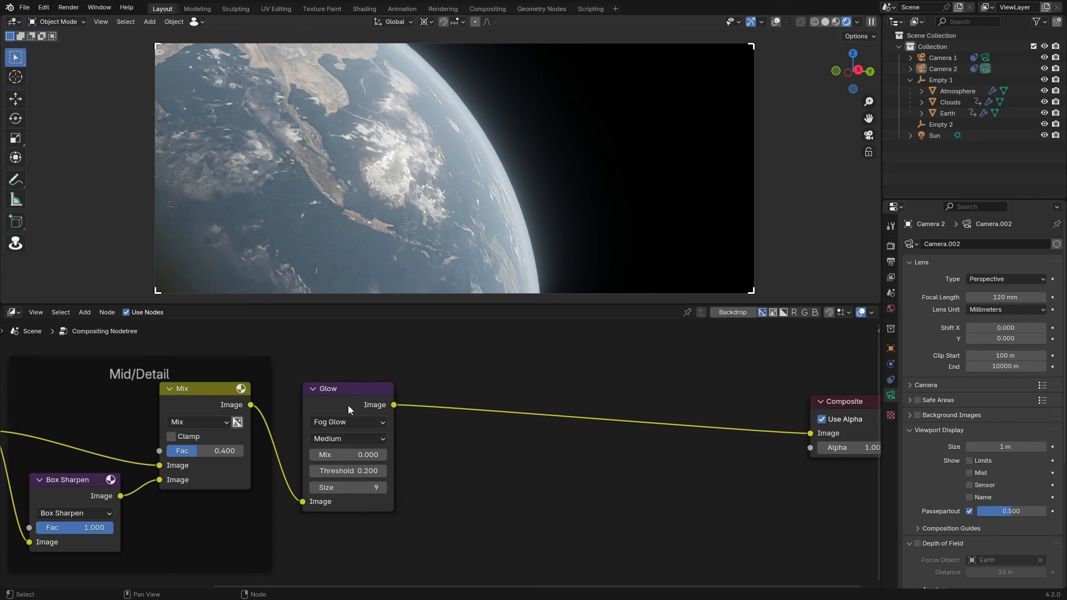
drag(614, 431, 543, 422)
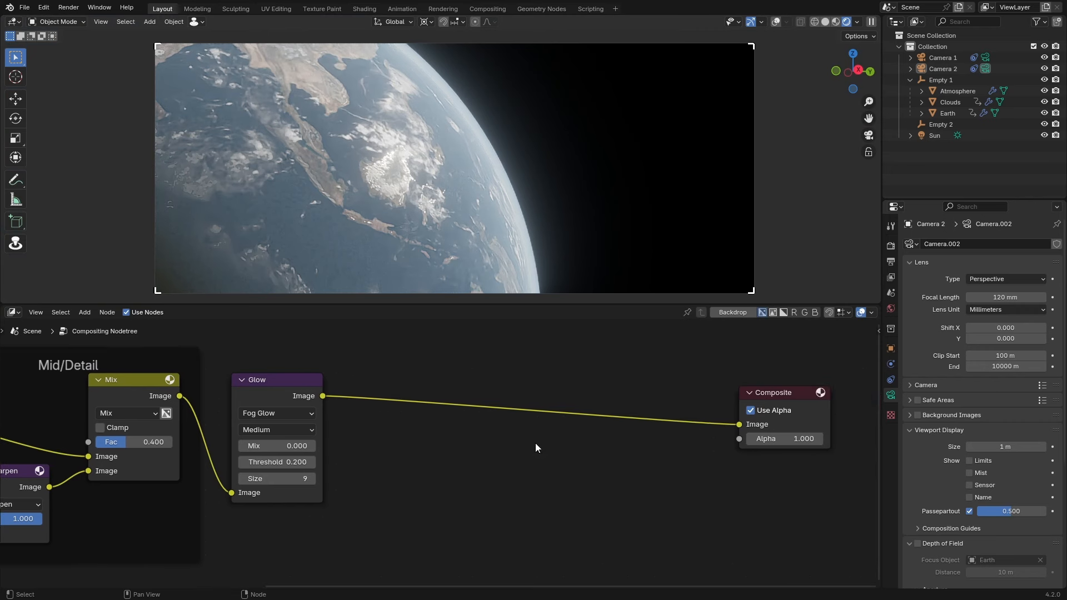
- Branch a Map Range node off the Glow node's image output and set its From Min to 0.8
drag(237, 442, 340, 430)
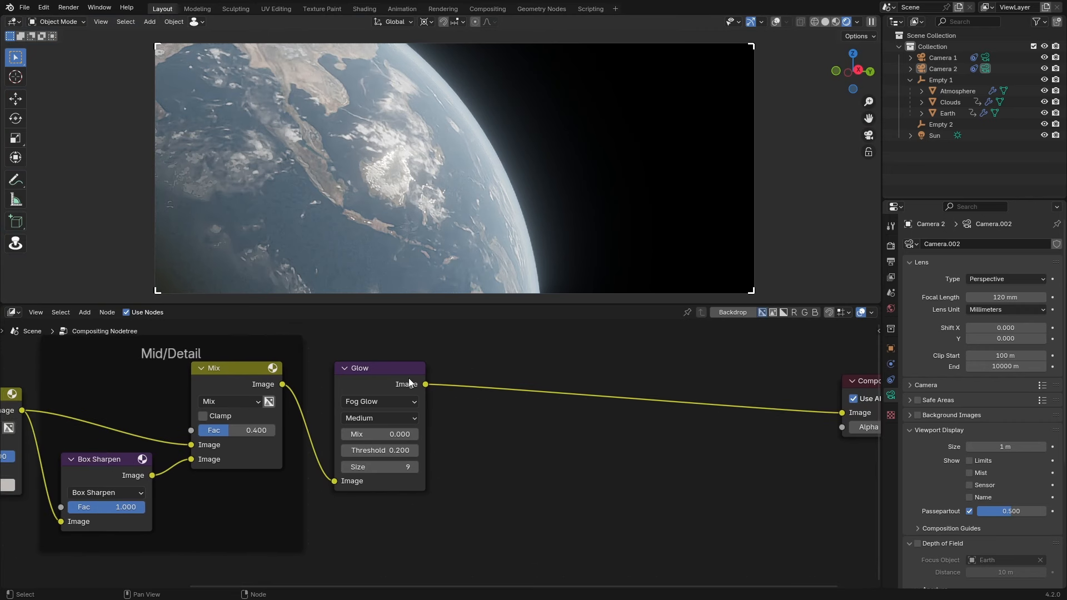
drag(428, 383, 500, 455)
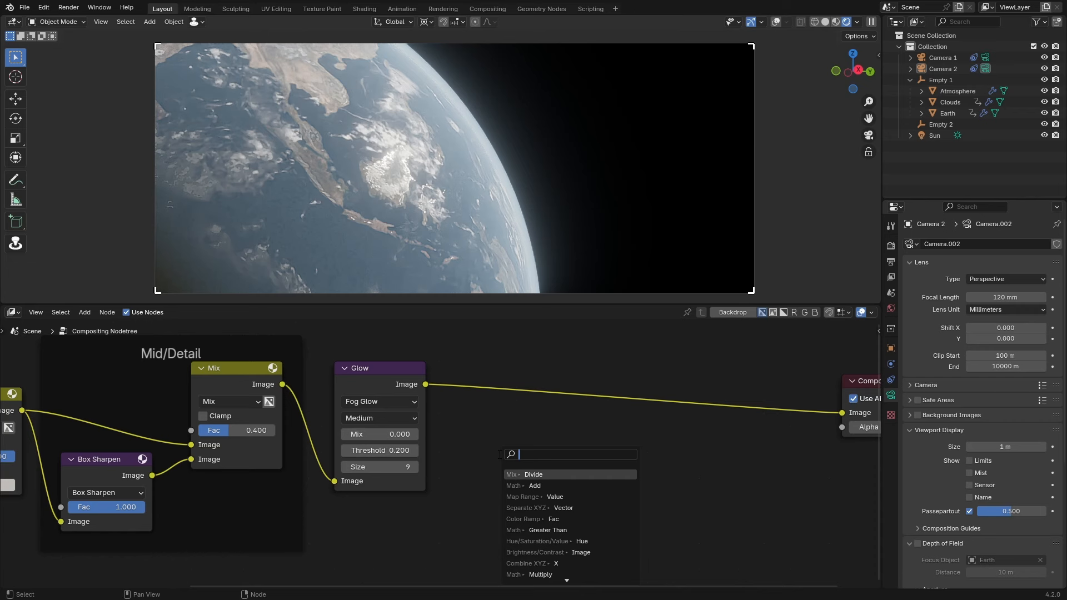
text(map ra)
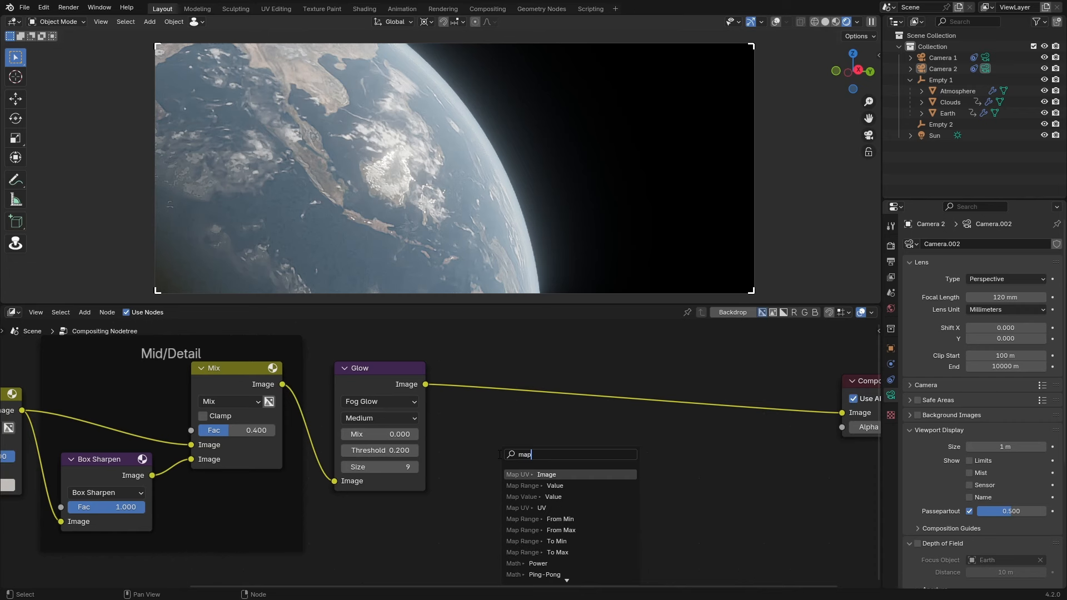
key(Return)
click(499, 454)
drag(573, 505, 515, 449)
click(504, 451)
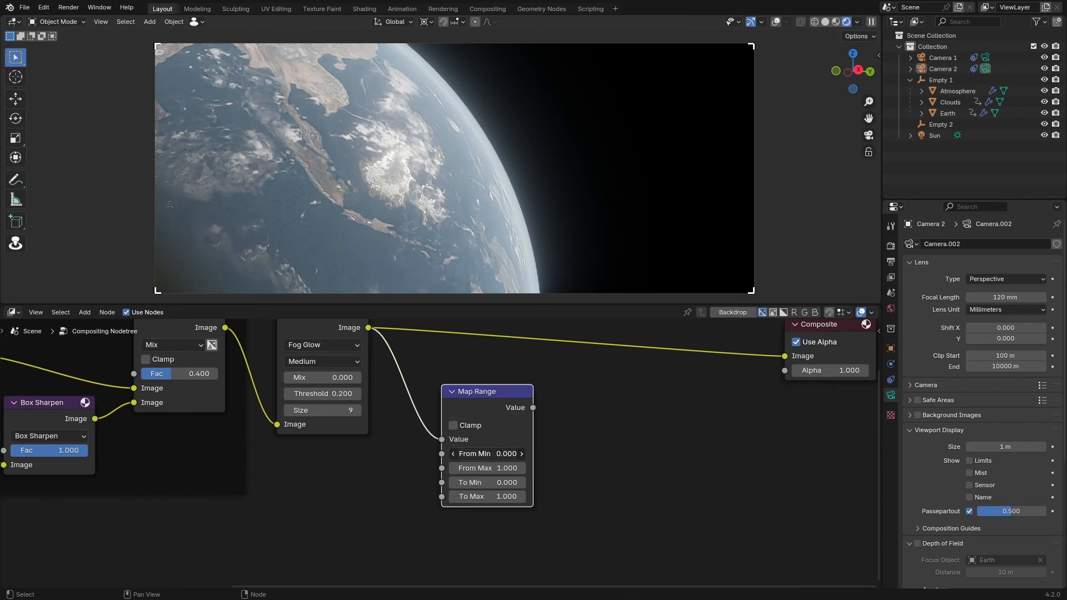
text(.8)
key(Return)
- Preview the Map Range output with a Viewer node and place that node beneath the Composite node
ctrl+shift+click(495, 417)
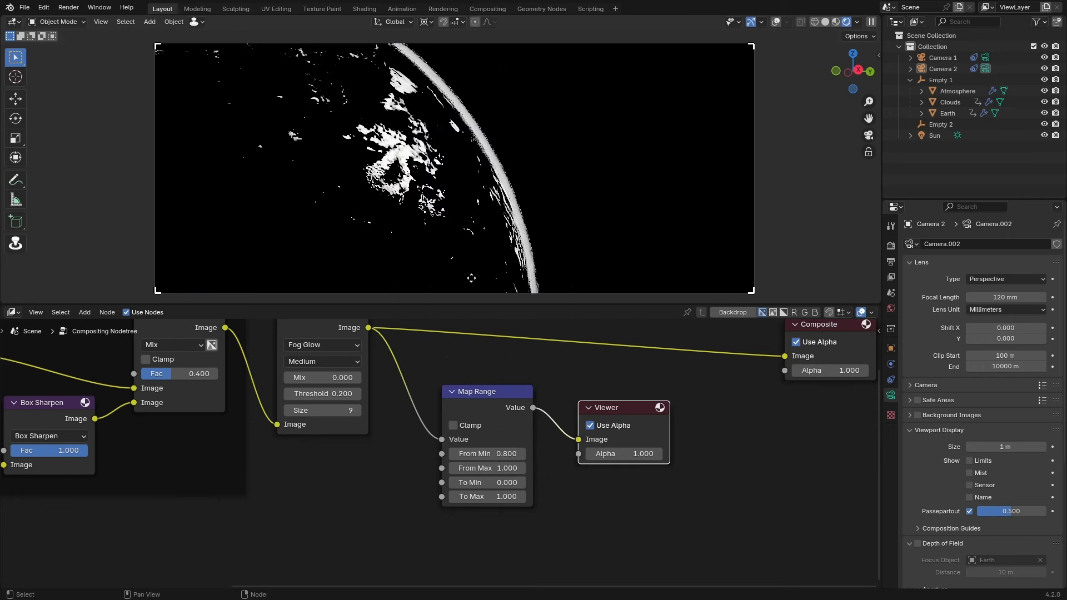
drag(639, 418, 848, 411)
- Insert a Blur node between the Map Range and Viewer nodes
key(shift+a)
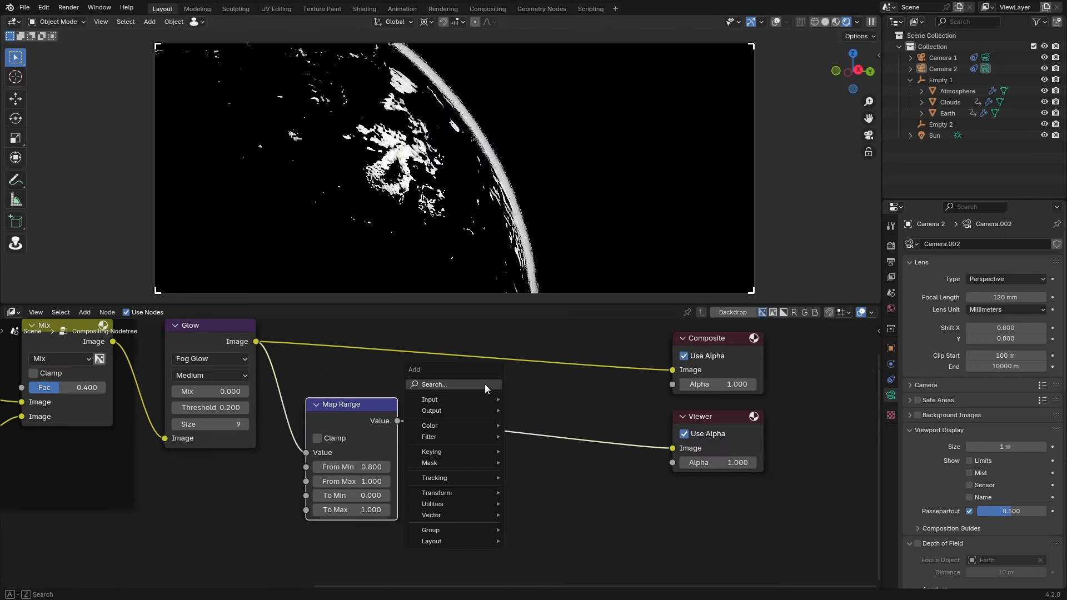
click(484, 384)
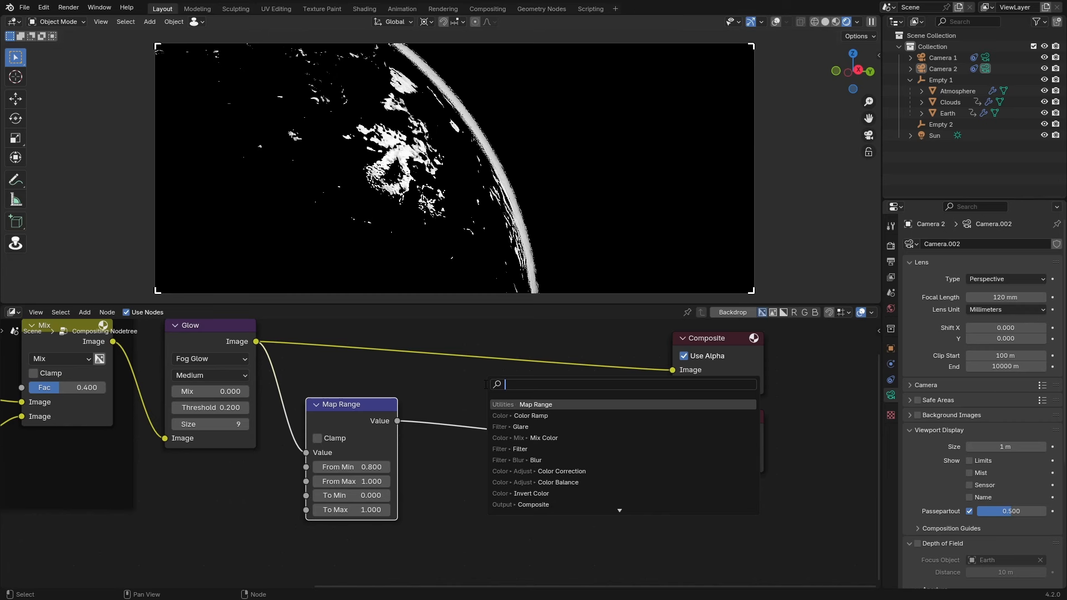
text(blur)
key(Return)
key(Return)
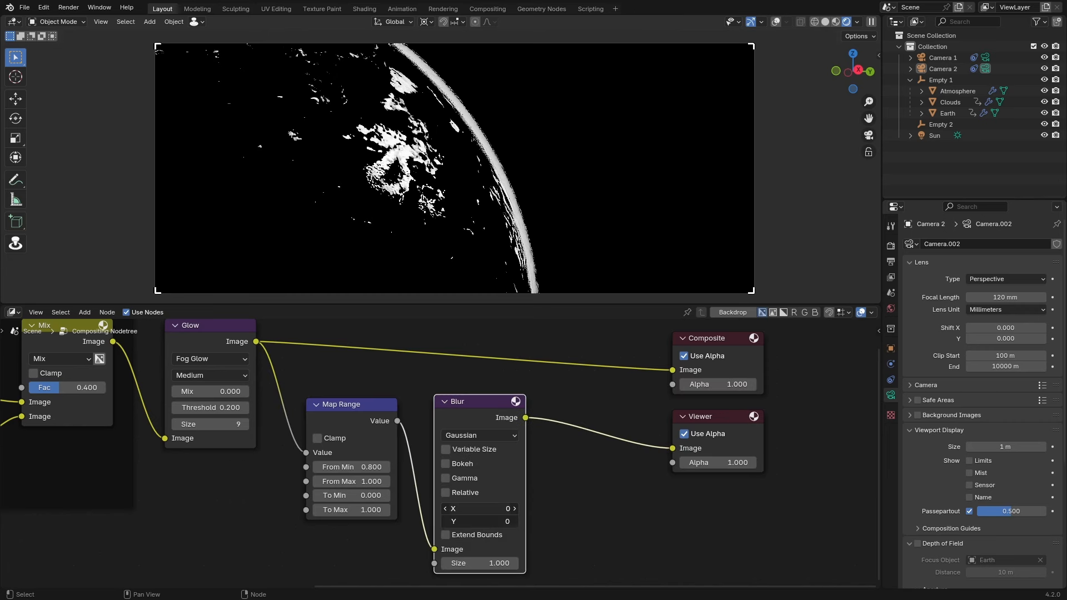
- Make the Blur node's size relative with Y aspect correction, and set both X and Y to 0.25%
click(474, 492)
drag(568, 515, 563, 486)
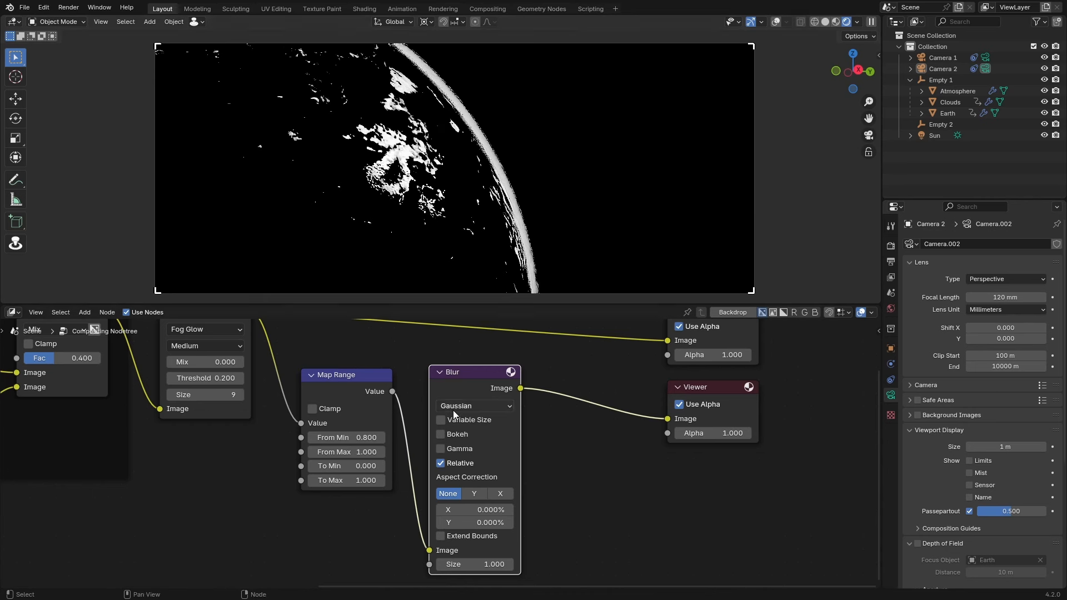
click(485, 495)
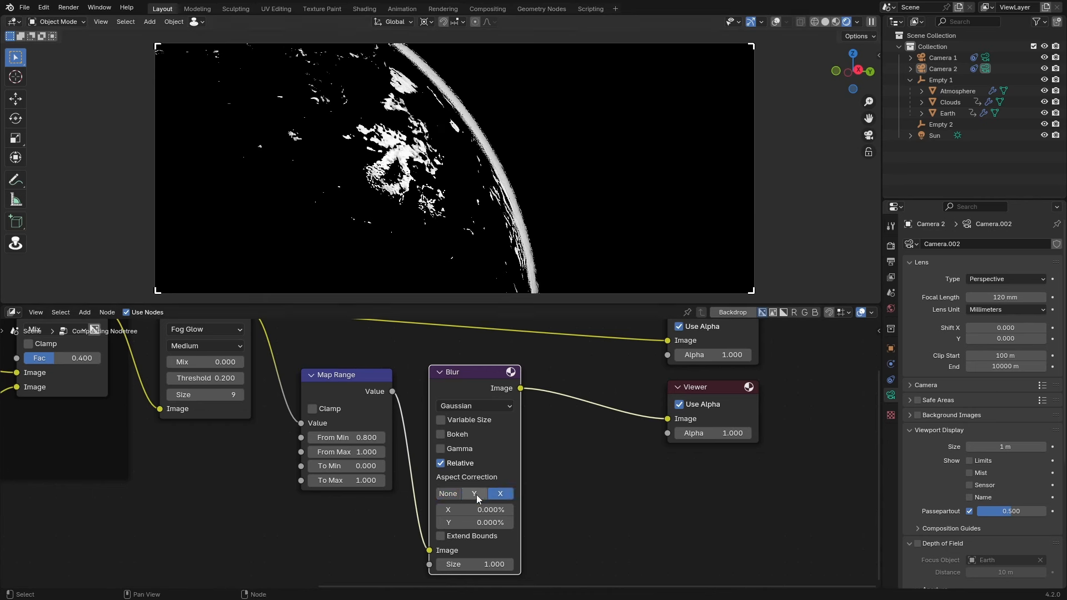
click(474, 495)
drag(472, 509, 449, 522)
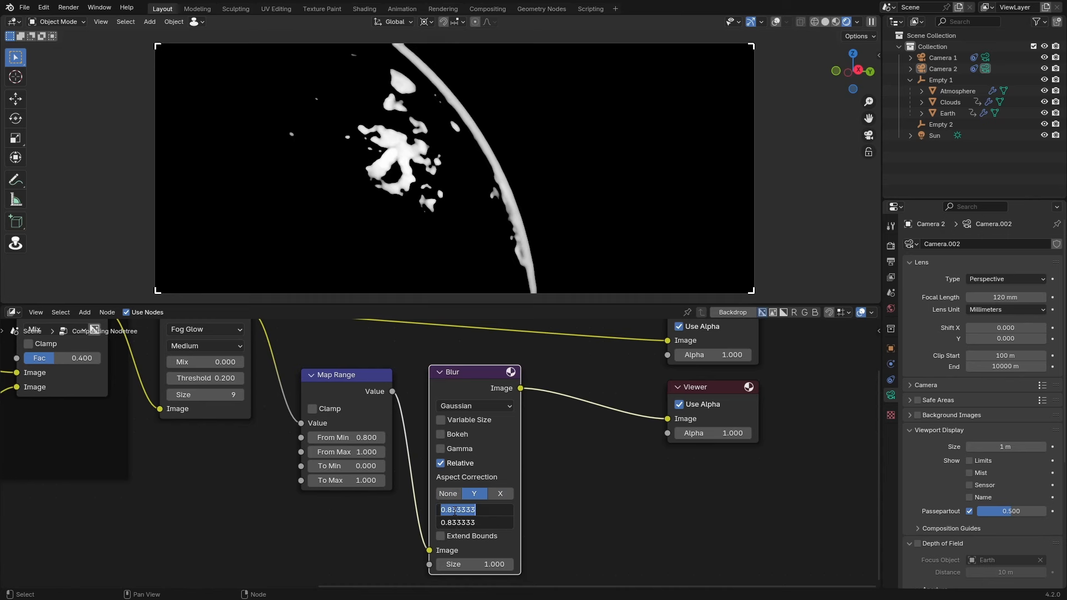
text(0.25)
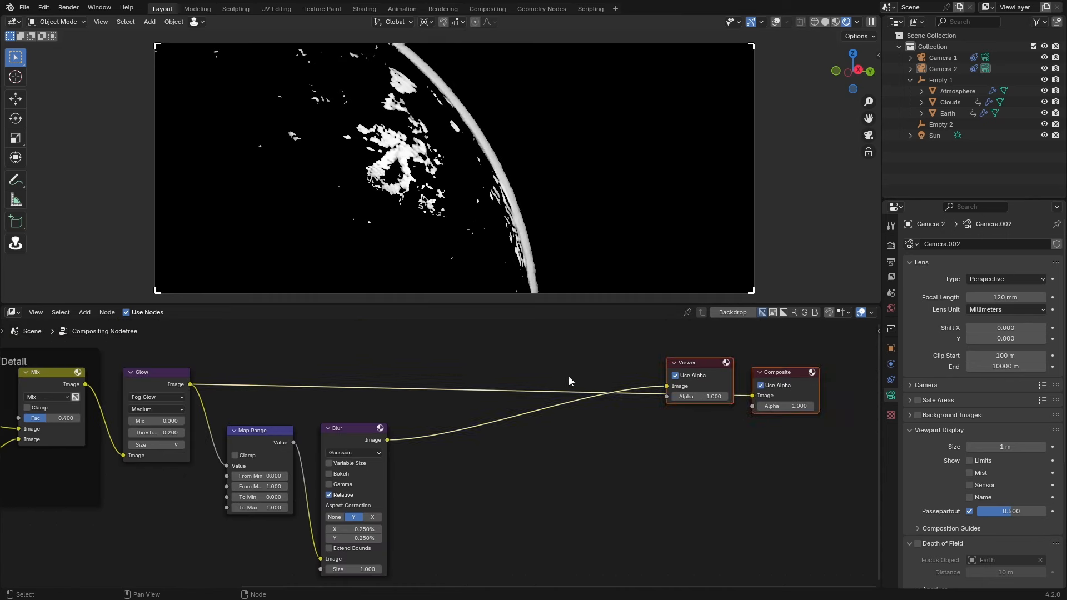
- Insert a Mix Color node between the Blur and Viewer nodes, with the Blur output driving its Fac input
key(shift+a)
text(mix)
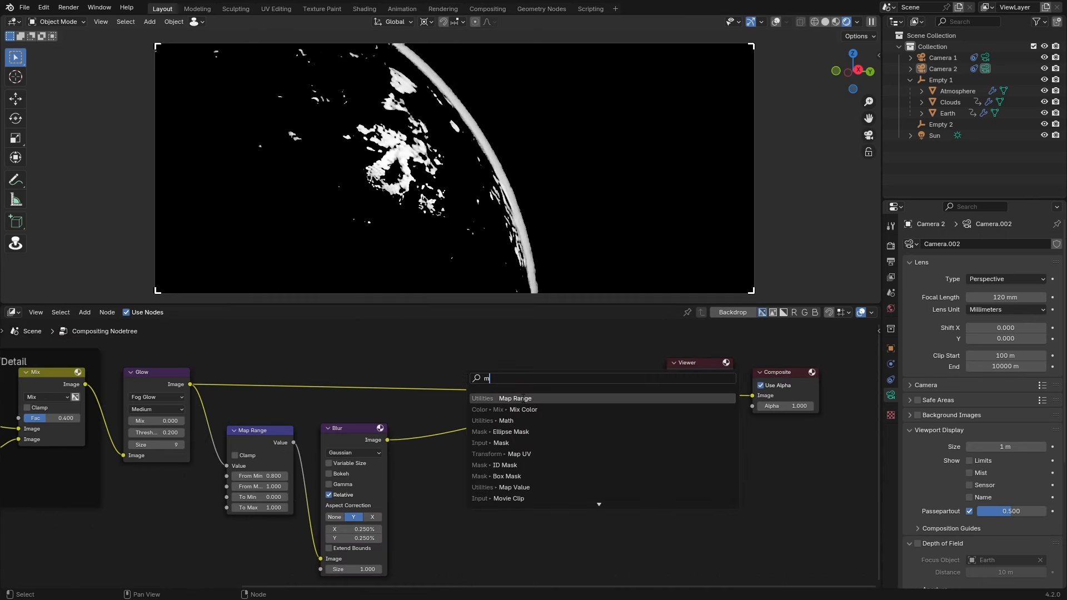
key(Return)
click(453, 415)
scroll(453, 414, up, 2)
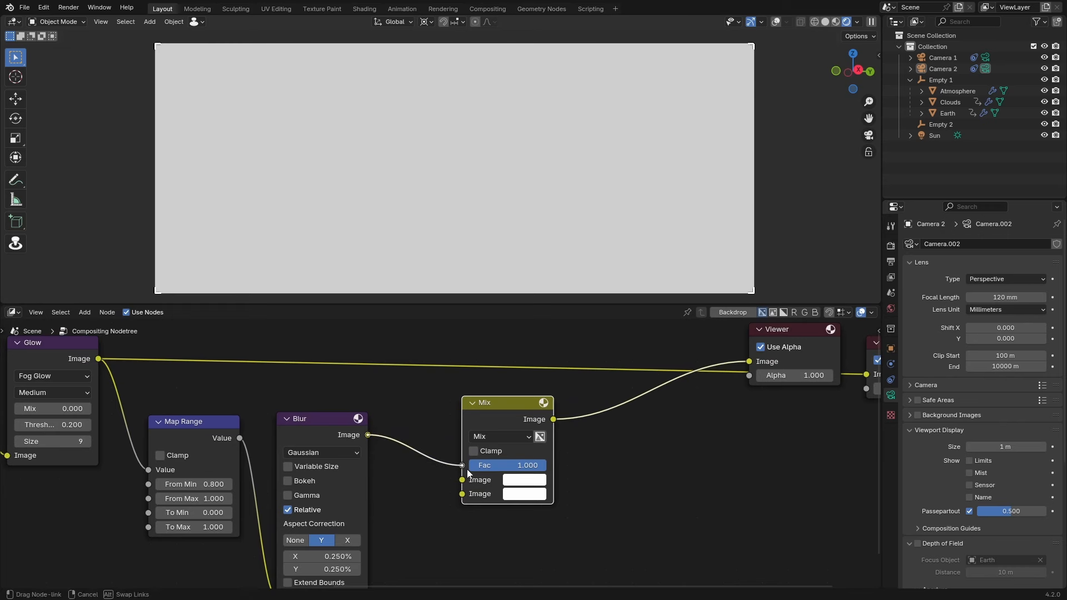
drag(484, 427, 458, 418)
- Set the Mix node's first color to black and second to pure red, and line the node up beside the Blur node
click(506, 476)
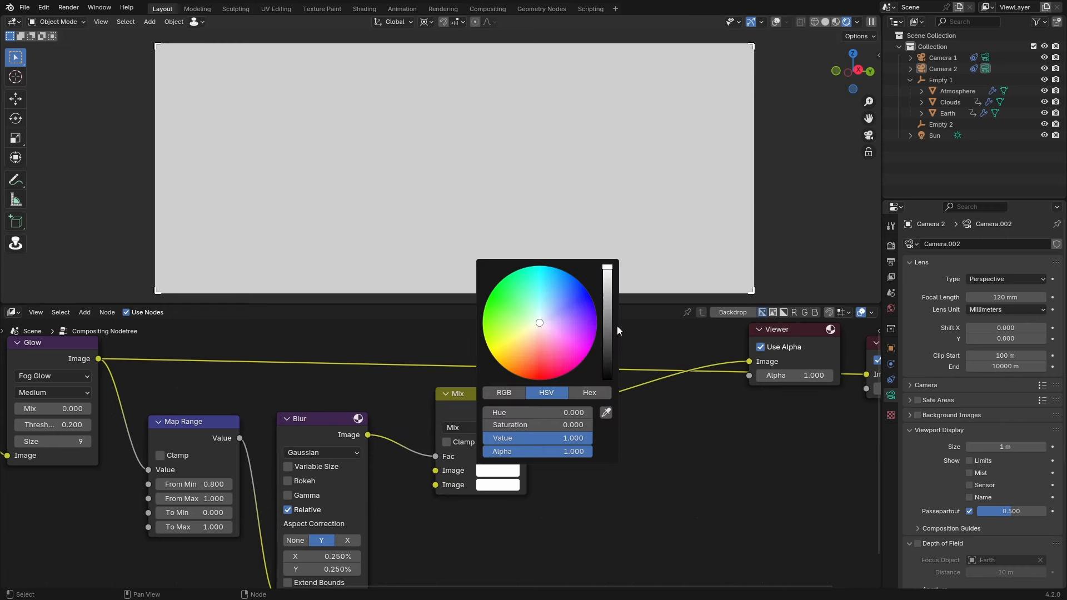
drag(608, 296, 585, 426)
click(514, 483)
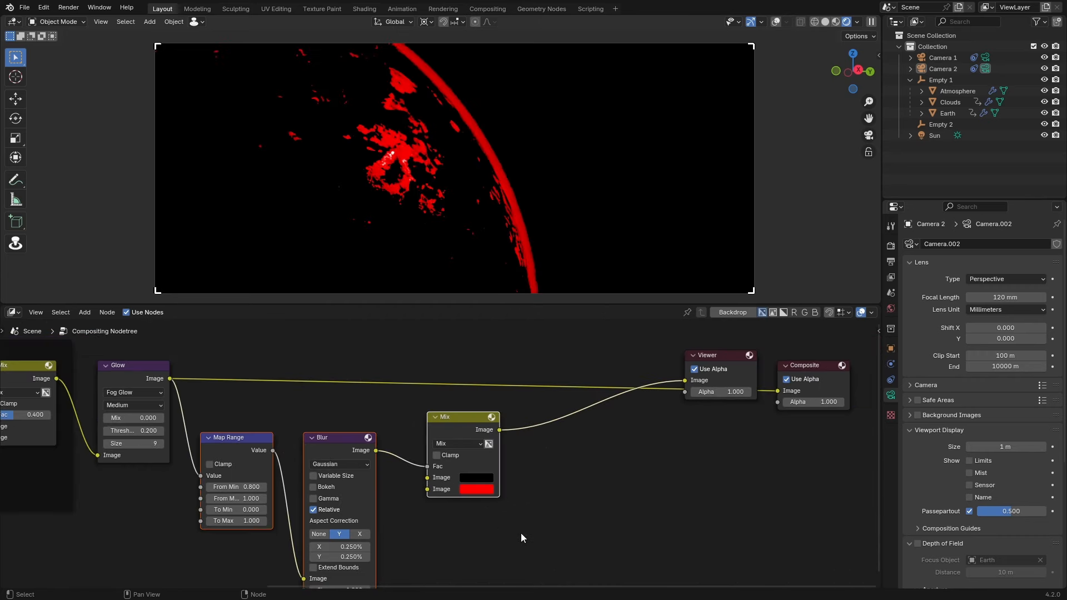
drag(440, 423, 410, 443)
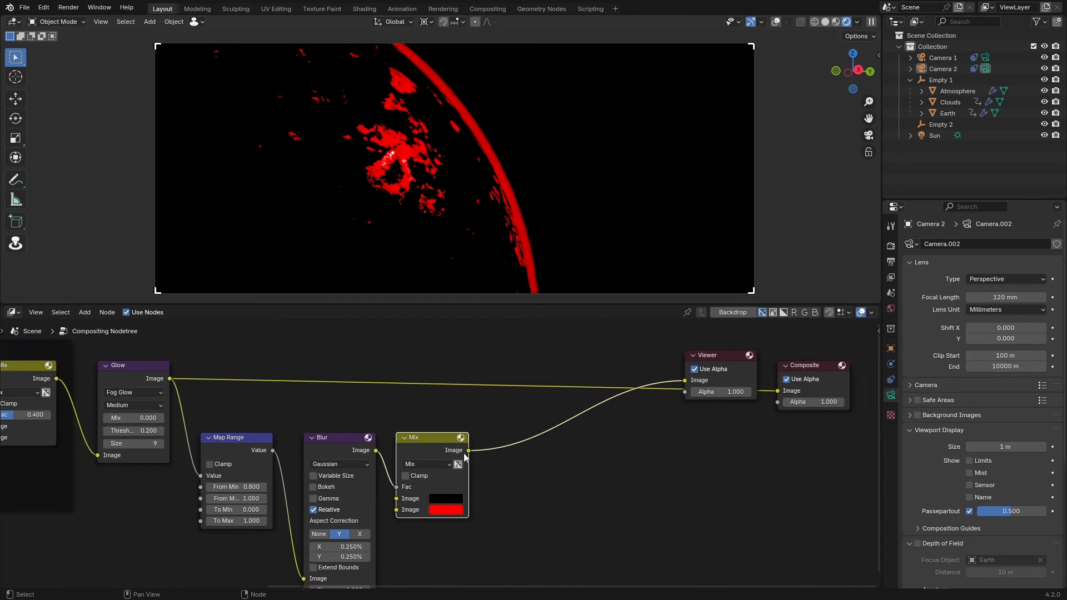
- Duplicate the Mix node onto the Glow-to-Composite link in Lighten mode, feed the red mask into its second image input, and inspect the highlights up close
key(shift+d)
click(553, 385)
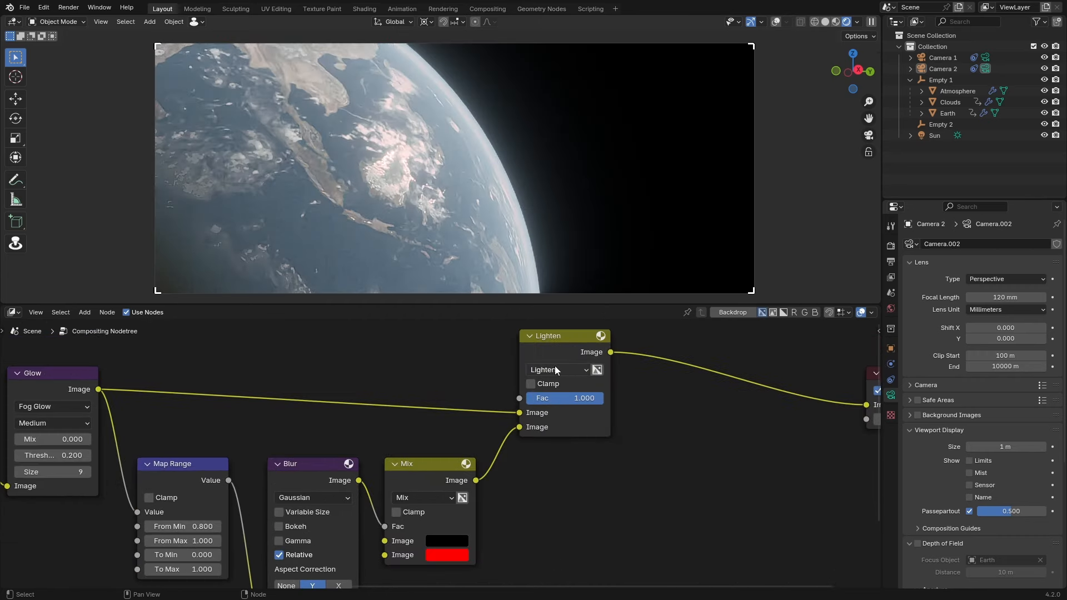
click(554, 369)
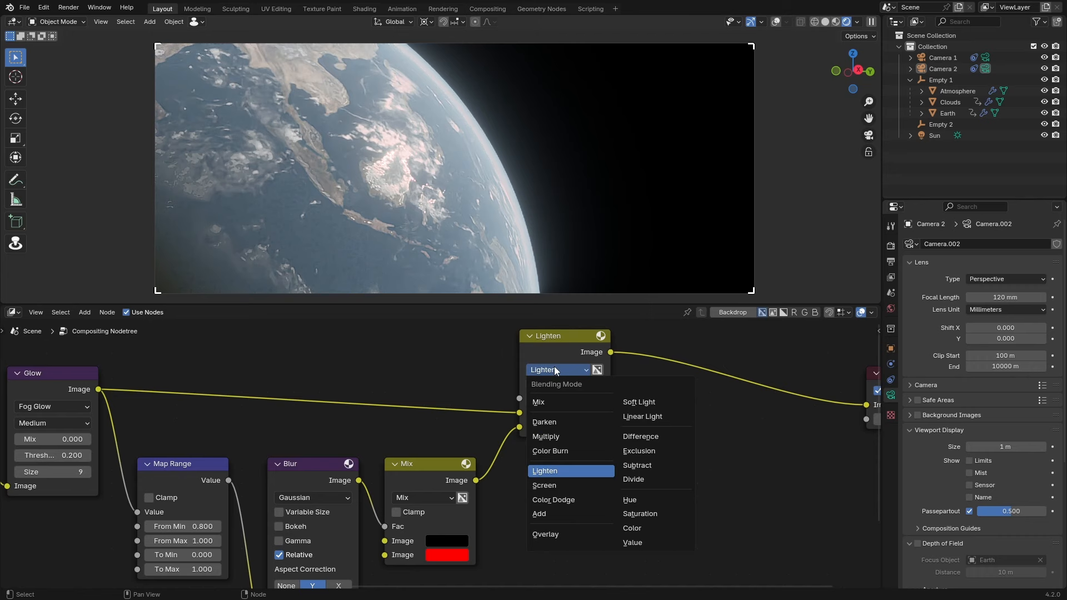
click(558, 466)
scroll(388, 180, up, 4)
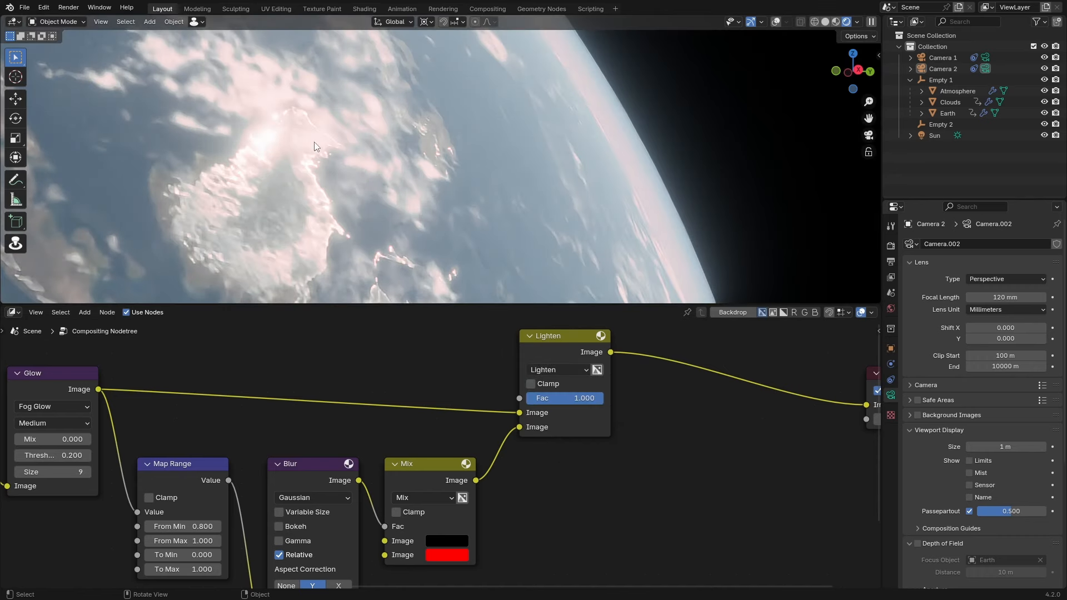
drag(429, 119, 499, 168)
scroll(499, 167, down, 6)
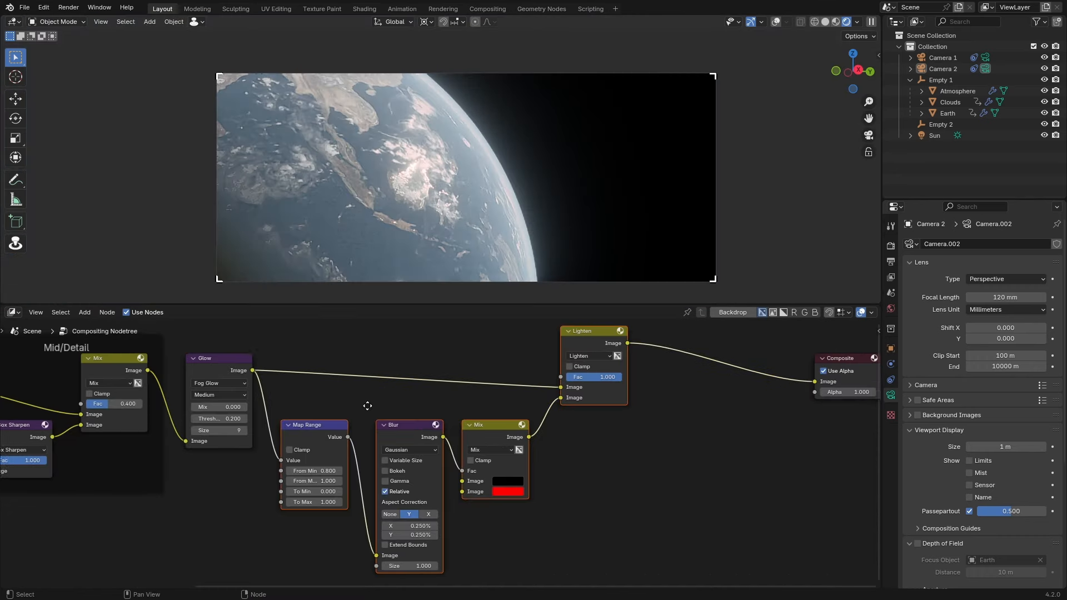
- Join the Map Range, Blur, Mix and Lighten nodes in a frame labelled "Halation"
drag(367, 406, 378, 409)
key(ctrl+j)
scroll(465, 391, down, 1)
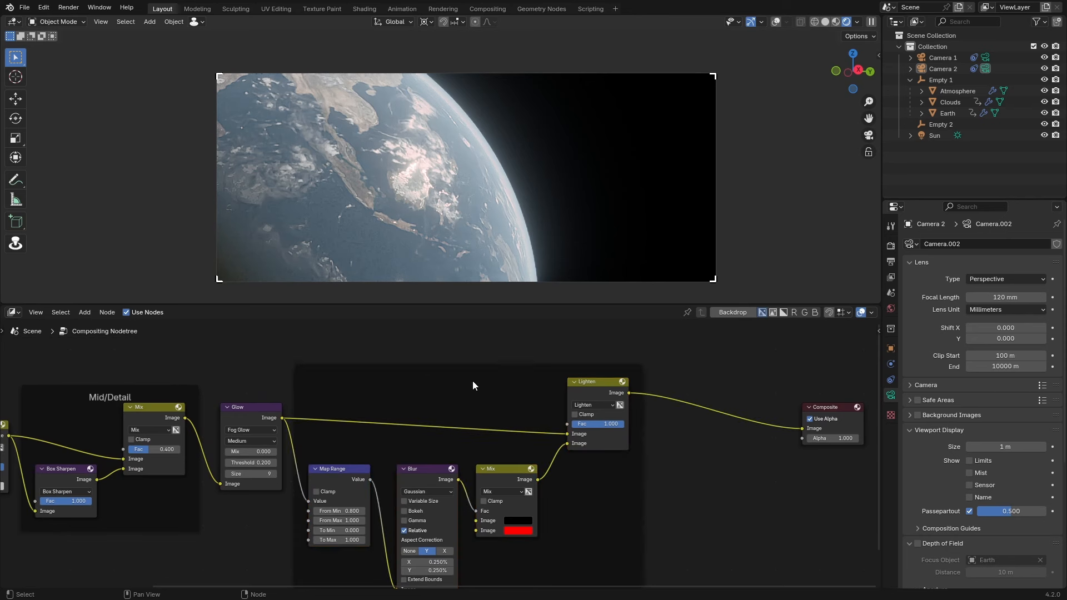
key(F2)
text(Hal)
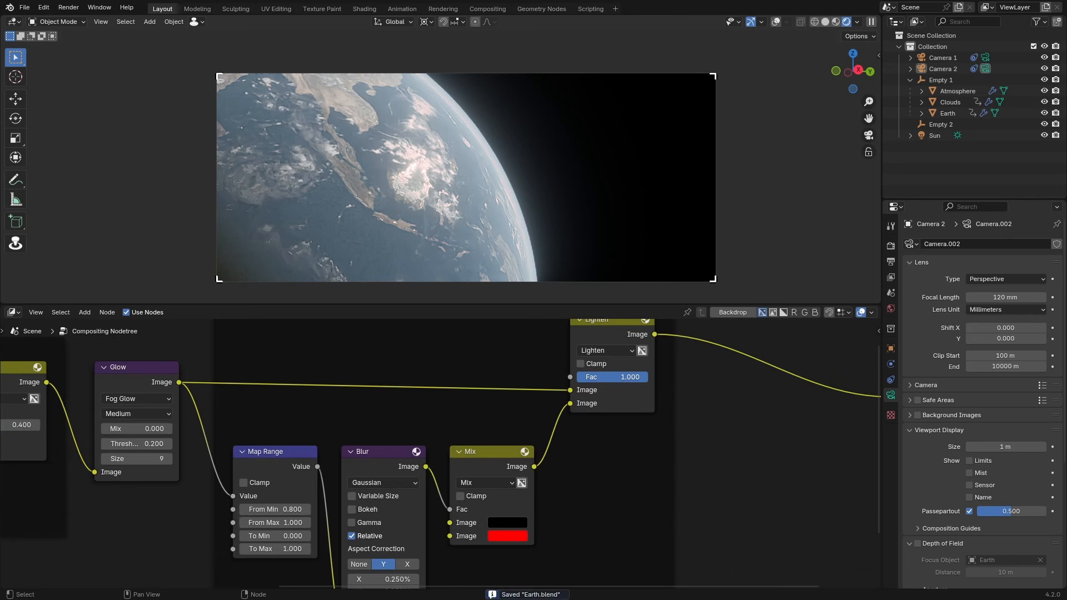
mouse_move(644, 377)
mouse_down()
mouse_move(579, 377)
mouse_move(648, 378)
mouse_up()
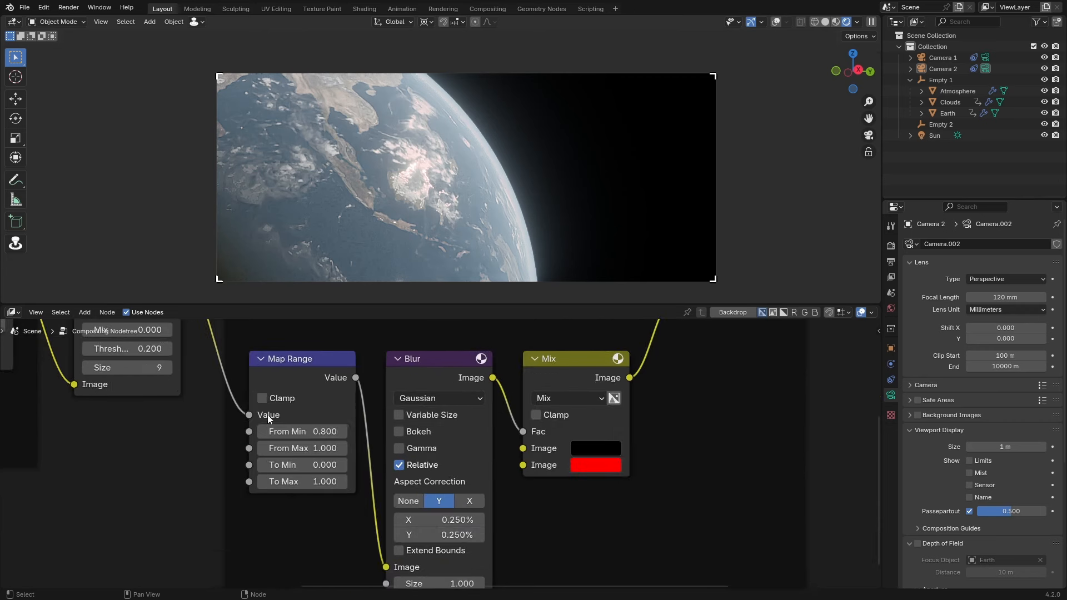
drag(302, 431, 320, 431)
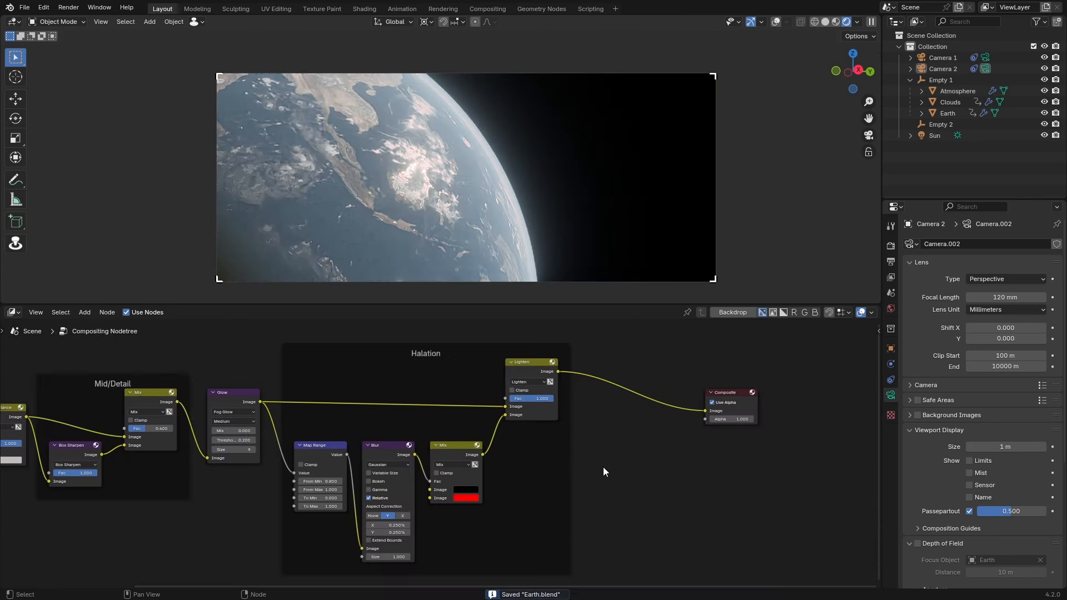
- Move the Composite node farther from the Halation frame and insert a Glare node between the Lighten and Composite nodes
scroll(496, 457, up, 2)
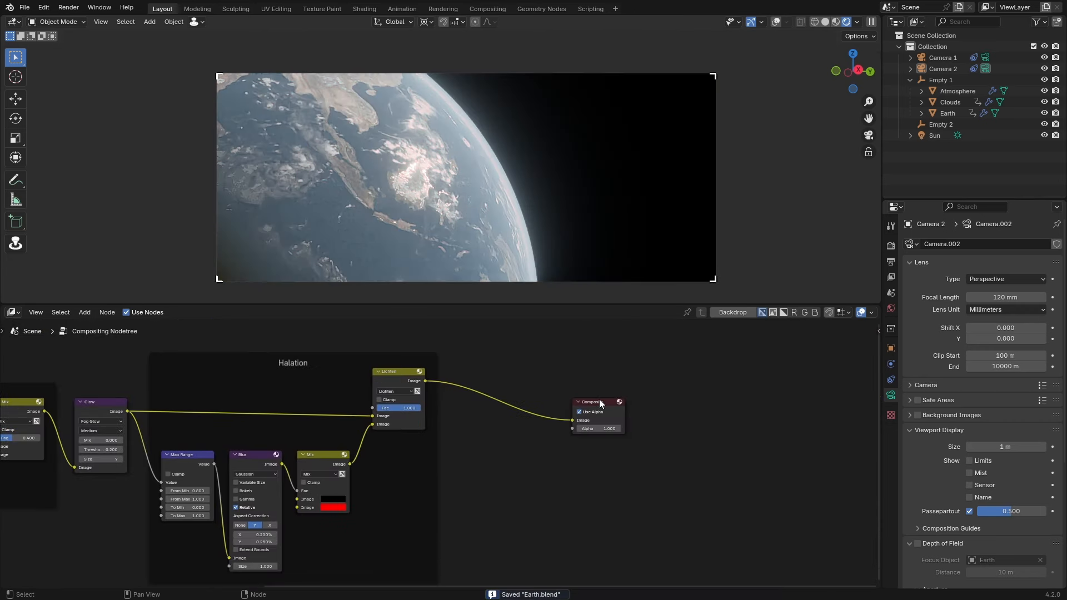
drag(600, 404, 821, 383)
scroll(821, 382, up, 5)
drag(473, 382, 445, 465)
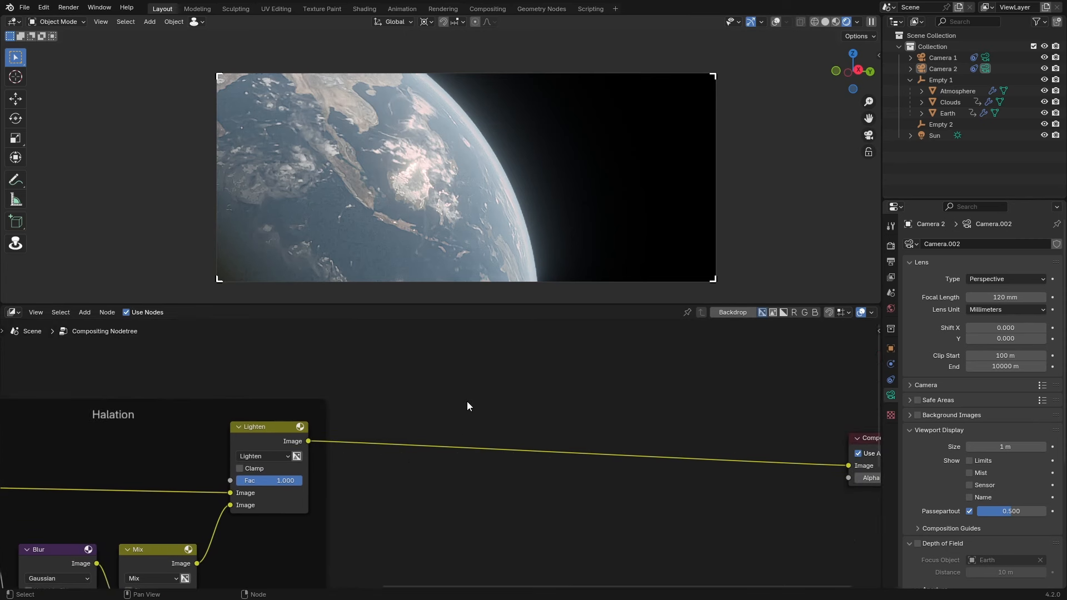
key(shift+a)
text(glare)
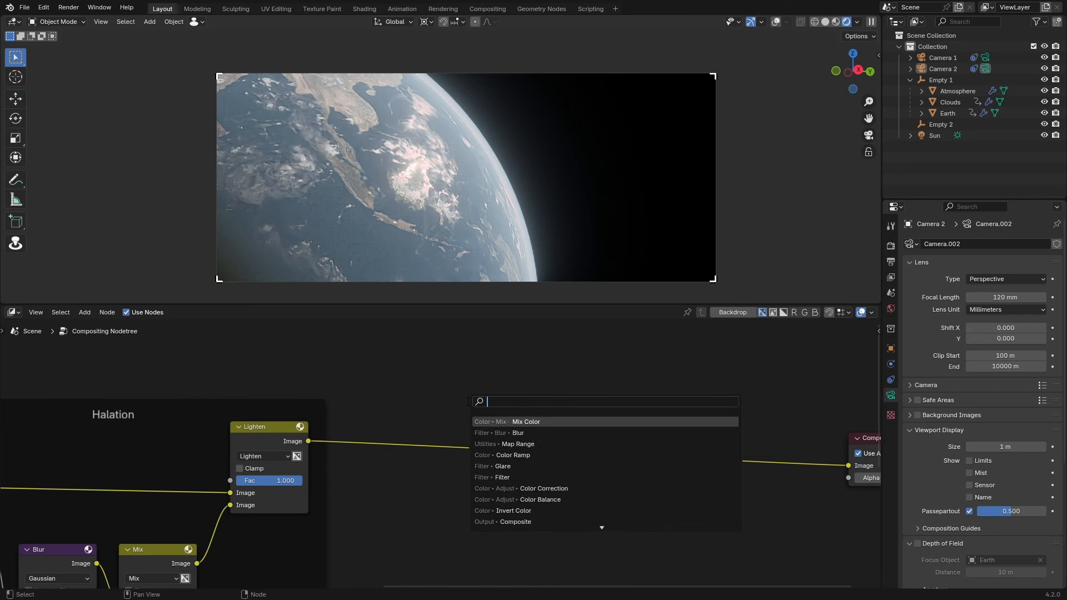
key(Return)
click(468, 401)
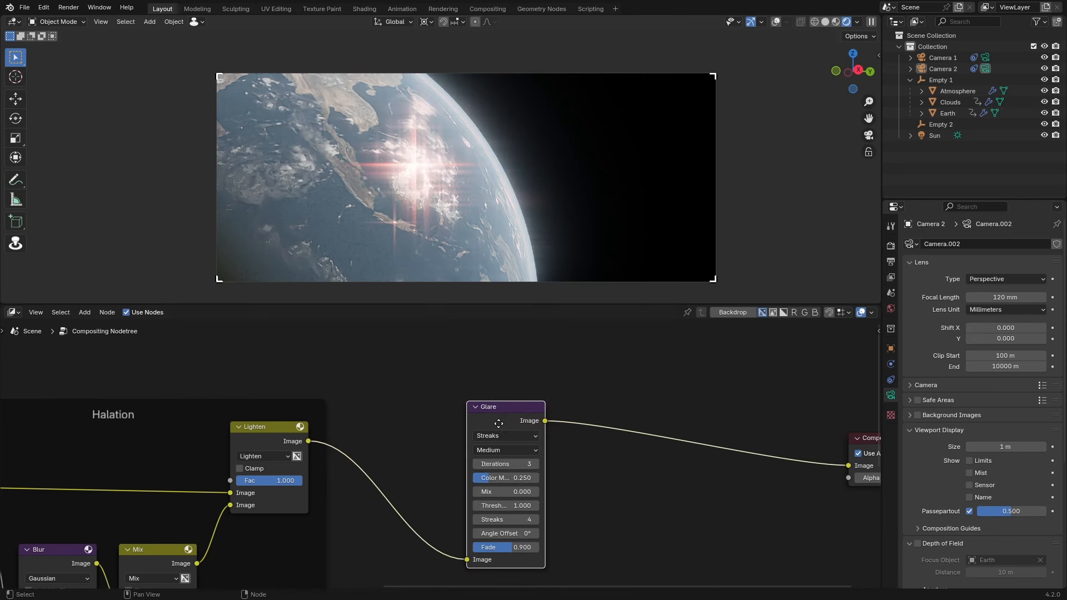
- Set the streaks Glare node to threshold 50, 8 streaks, color modulation 1, fade 0.881 and mix -0.2, and label it "Aperture Diffraction"
drag(511, 427, 439, 426)
click(429, 433)
scroll(547, 438, up, 3)
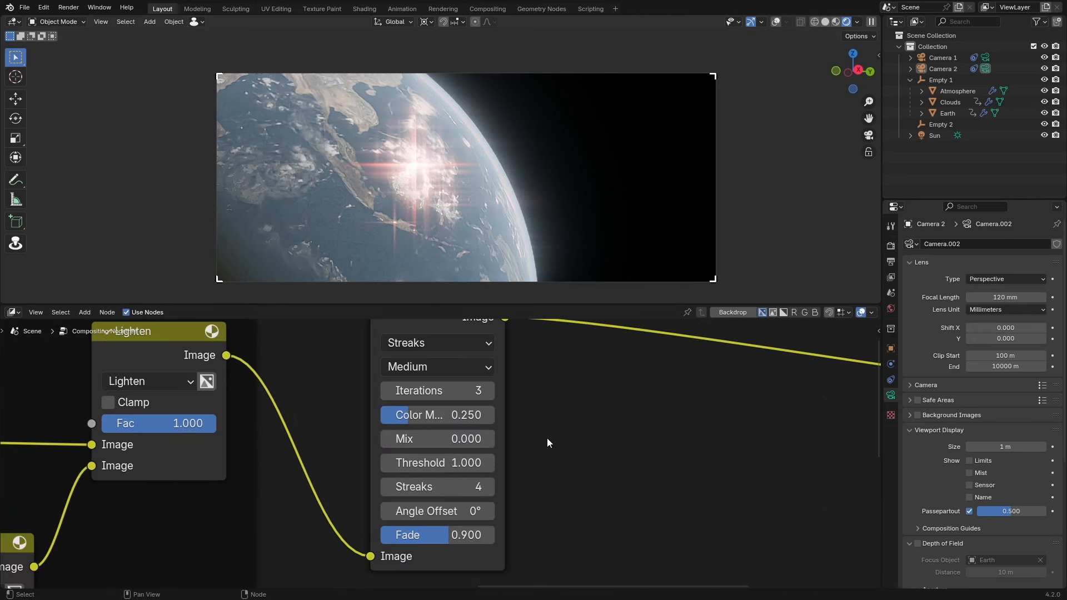
drag(564, 412, 528, 413)
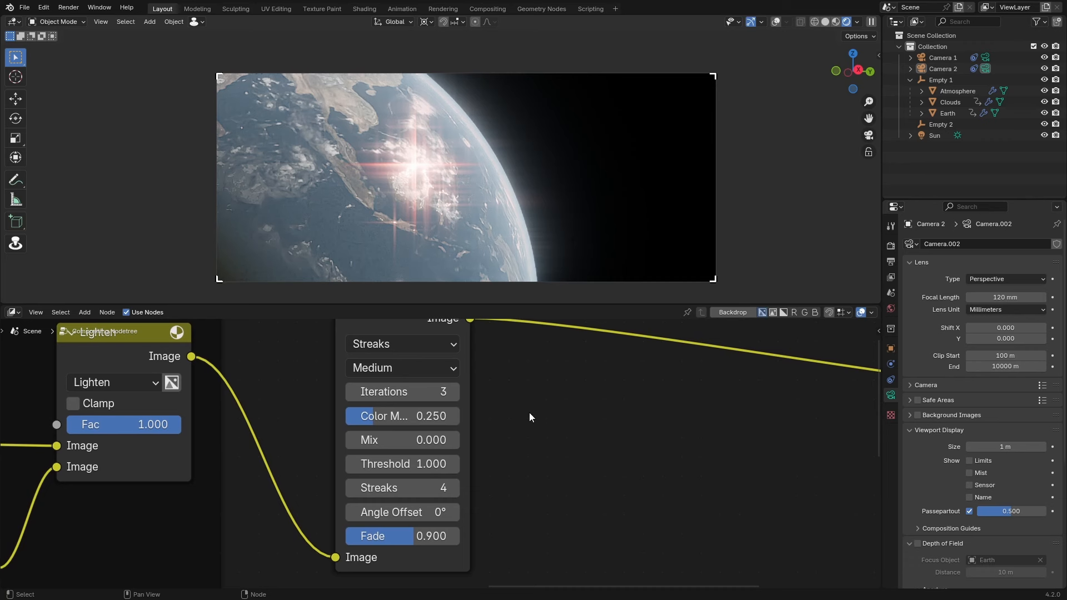
mouse_move(403, 464)
mouse_down()
mouse_move(384, 464)
mouse_move(474, 464)
mouse_up()
key(ctrl+z)
mouse_move(420, 488)
mouse_down()
mouse_move(456, 487)
mouse_move(433, 488)
mouse_up()
mouse_move(456, 536)
mouse_down()
mouse_move(412, 536)
mouse_move(484, 536)
mouse_move(391, 536)
mouse_move(405, 536)
mouse_up()
click(405, 536)
click(405, 440)
mouse_move(405, 440)
mouse_down()
mouse_move(350, 440)
mouse_move(394, 440)
mouse_up()
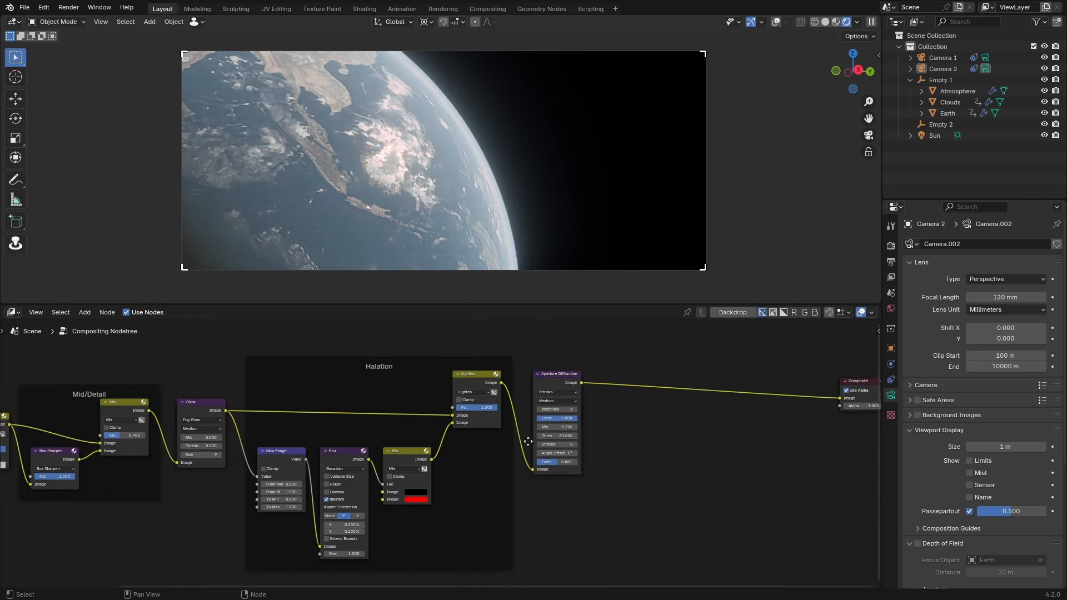
- Insert a Color Balance node between the Aperture Diffraction and Composite nodes
scroll(436, 371, up, 3)
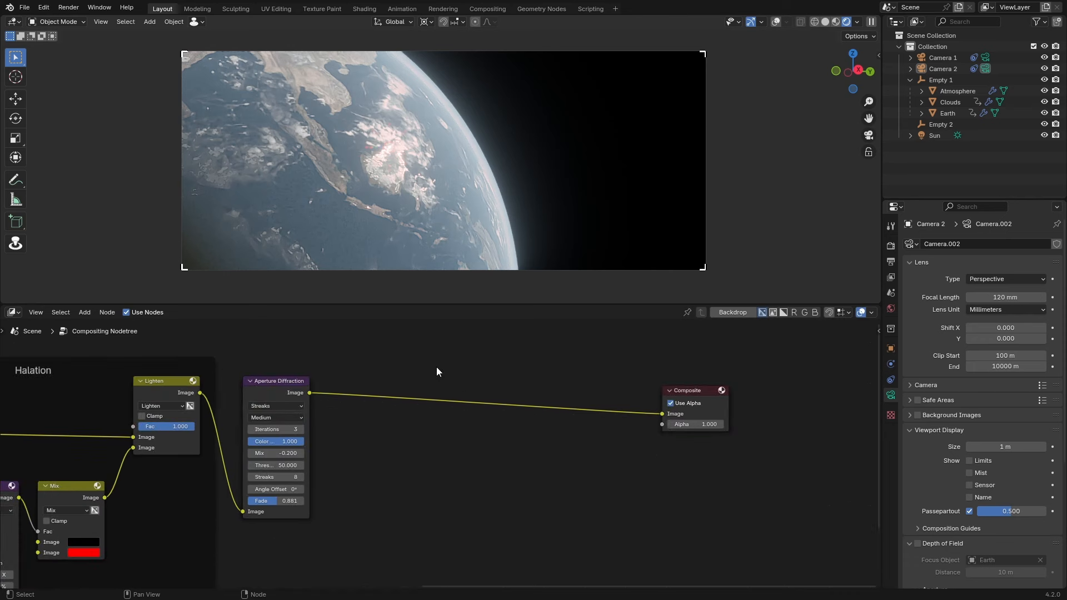
key(shift+a)
click(436, 367)
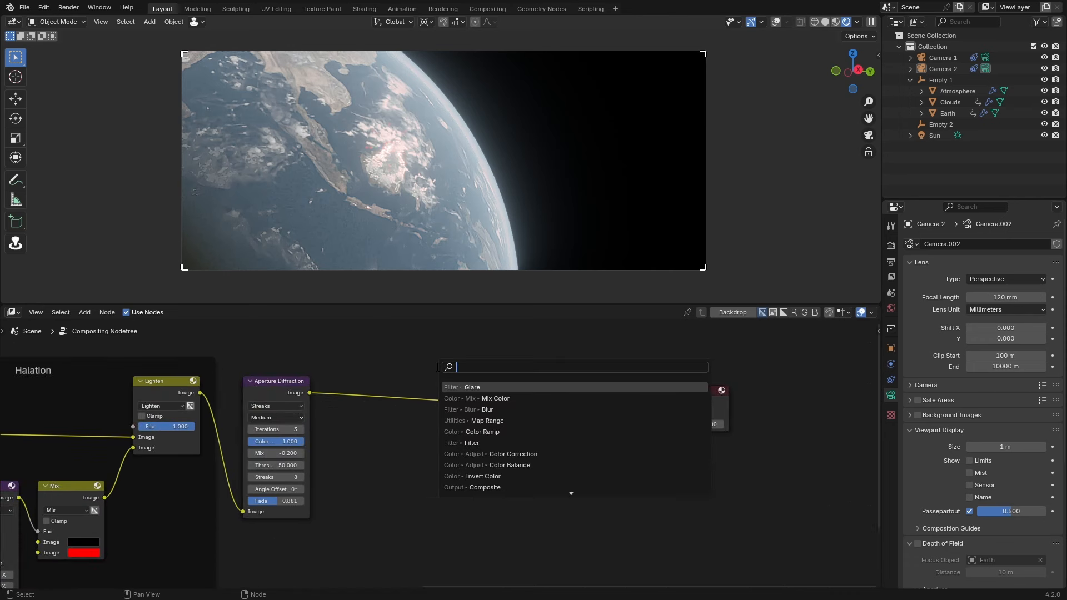
click(510, 465)
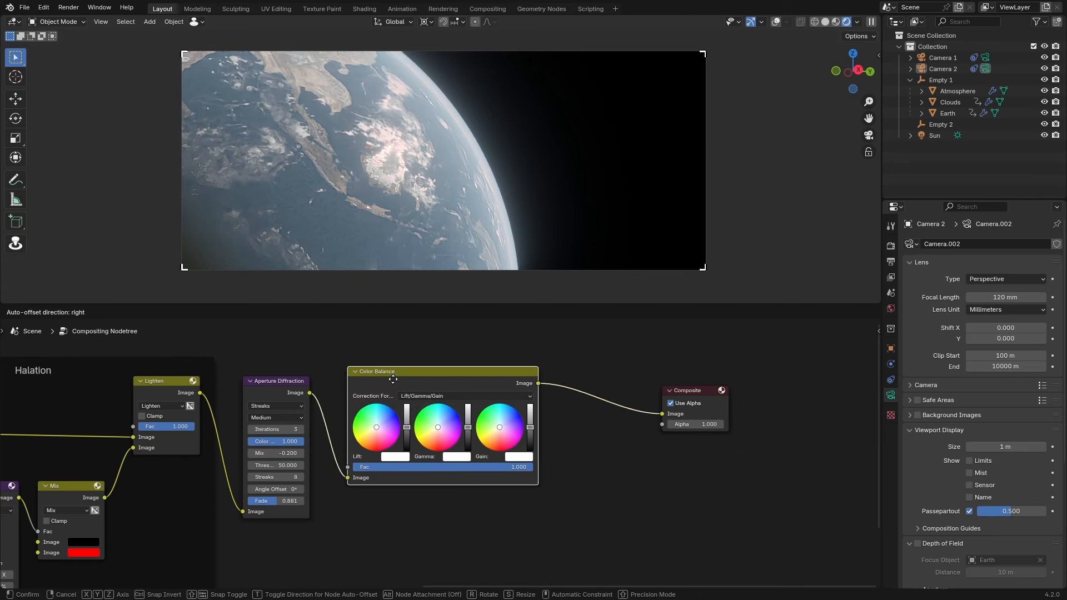
click(387, 377)
scroll(418, 430, up, 4)
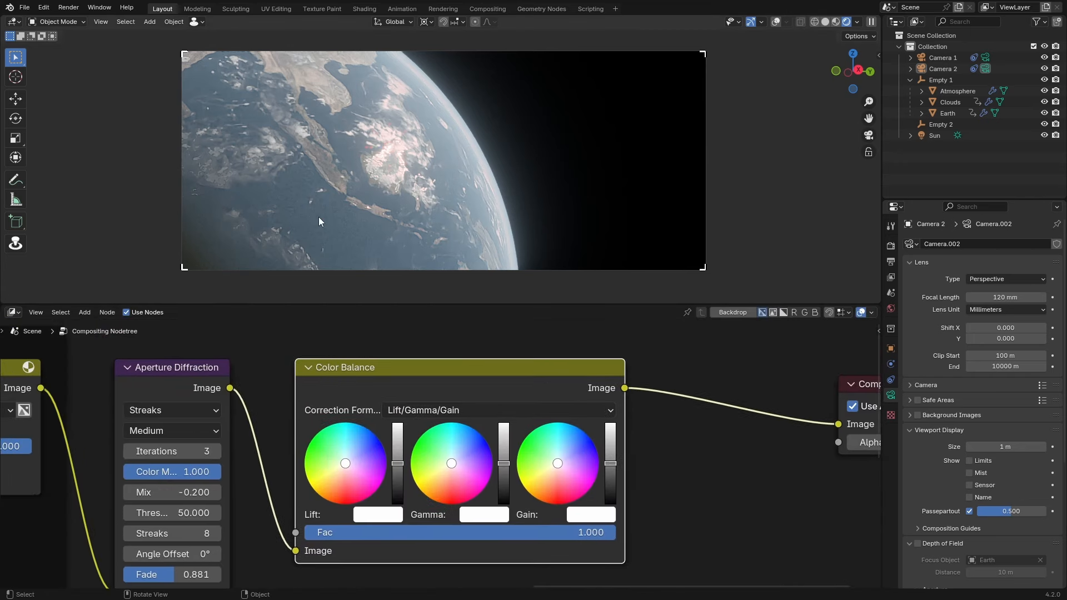
- Raise the Color Balance node's gain slightly, lower its gamma and fine-tune its lift to add contrast to the Earth image
scroll(318, 217, up, 2)
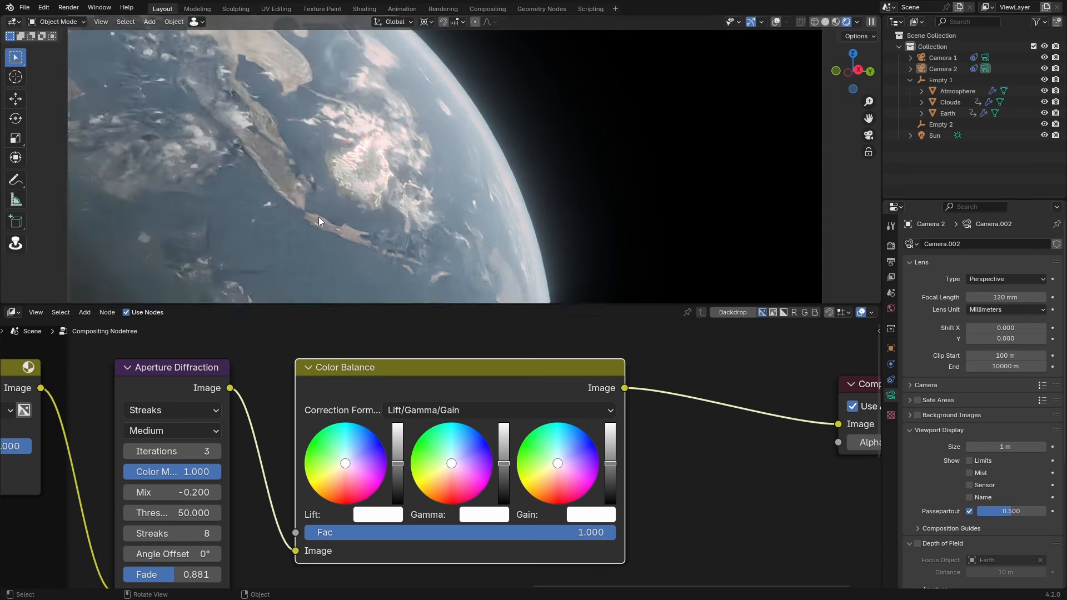
scroll(319, 217, down, 2)
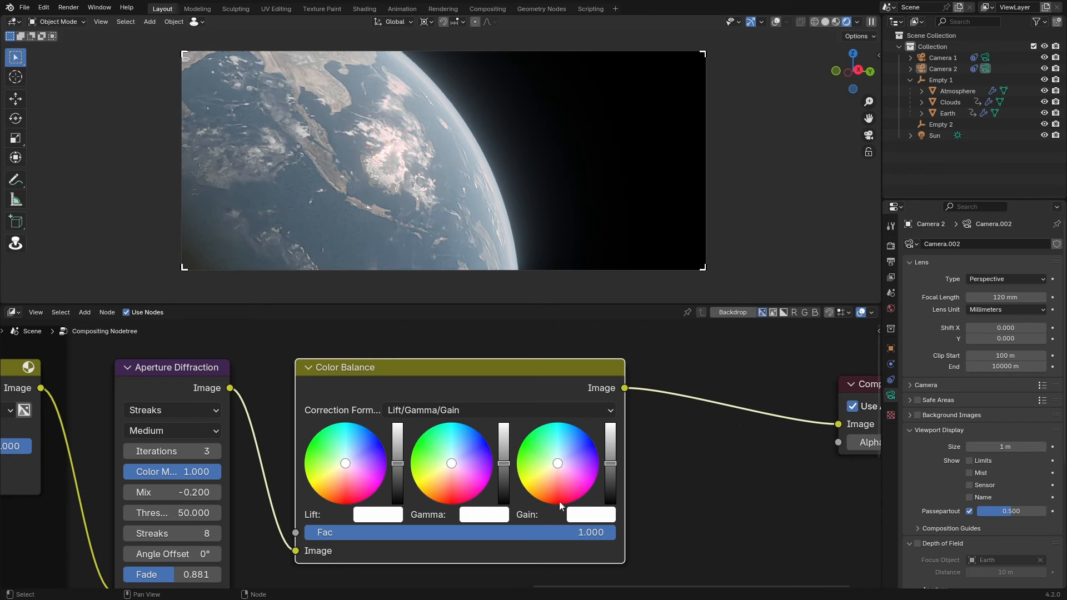
drag(606, 462, 607, 457)
drag(503, 461, 503, 466)
drag(398, 462, 398, 465)
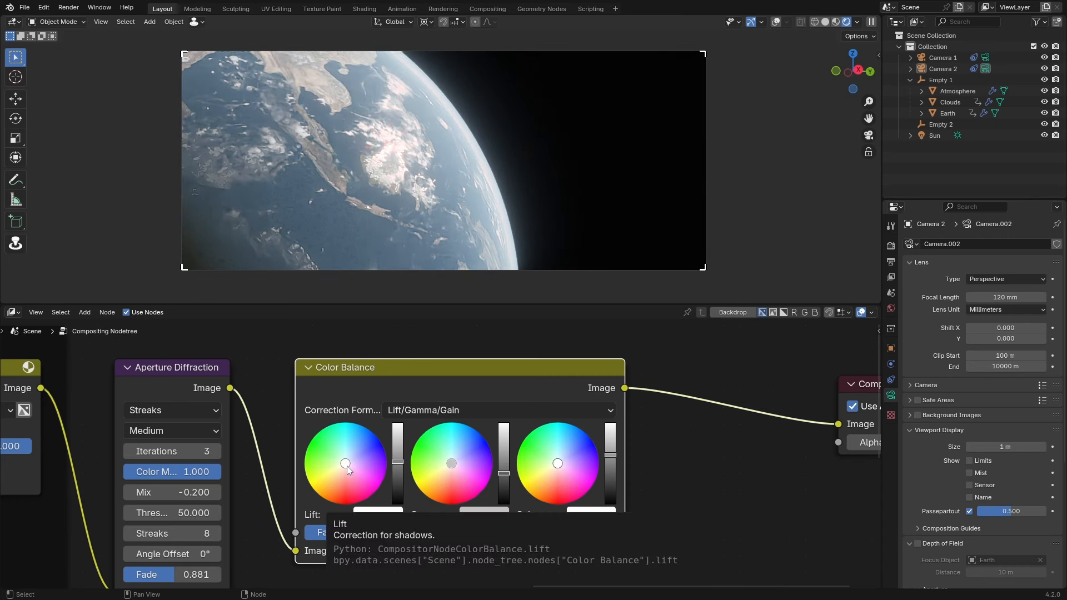
scroll(679, 472, down, 2)
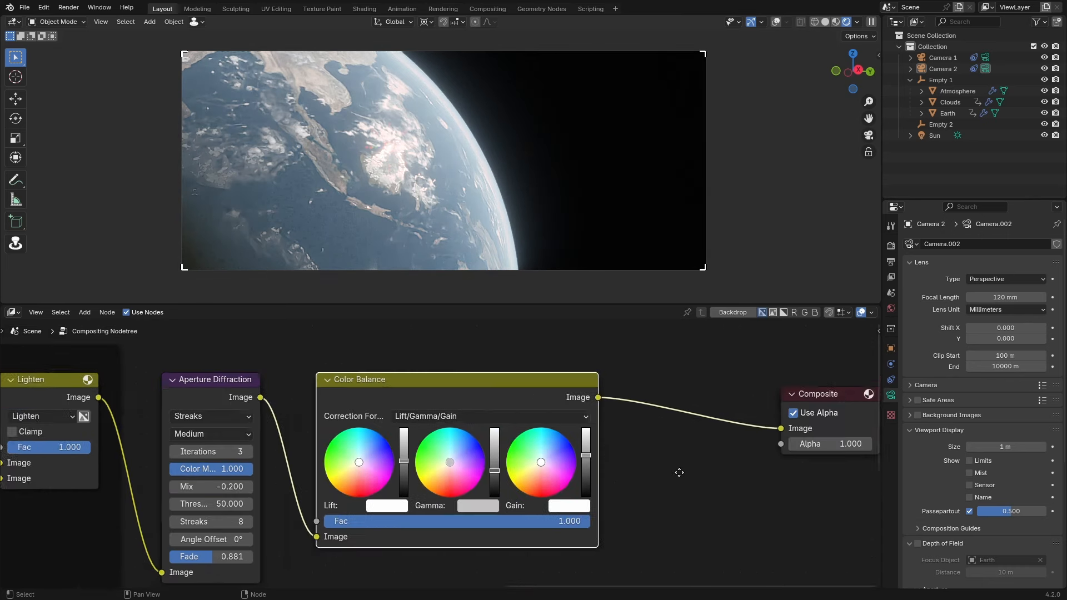
- Move the Composite and Color Balance nodes farther along to make room after the Aperture Diffraction node
drag(679, 472, 312, 440)
drag(486, 364, 817, 354)
drag(234, 409, 565, 443)
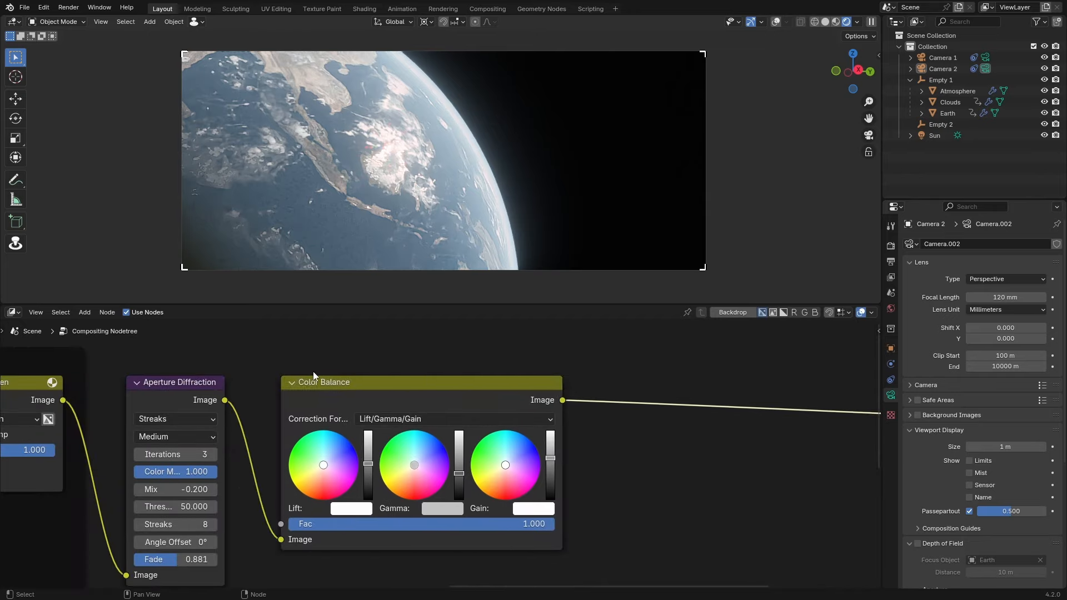
drag(317, 380, 687, 368)
scroll(644, 412, down, 1)
drag(644, 412, 367, 446)
- Insert a second Color Balance node between the Aperture Diffraction node and the existing Color Balance node
drag(464, 422, 545, 432)
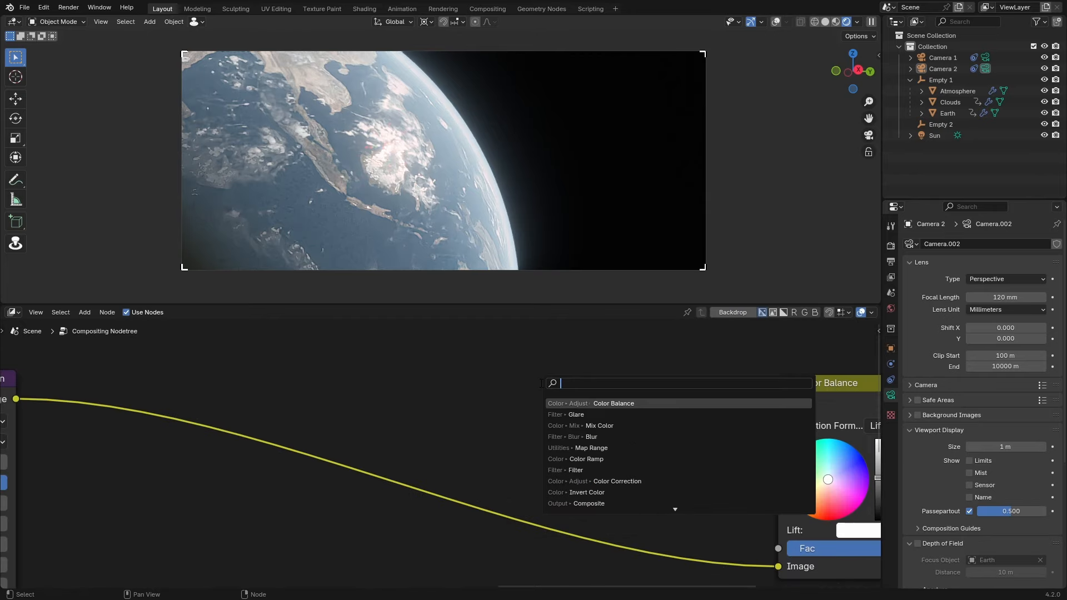
text(color)
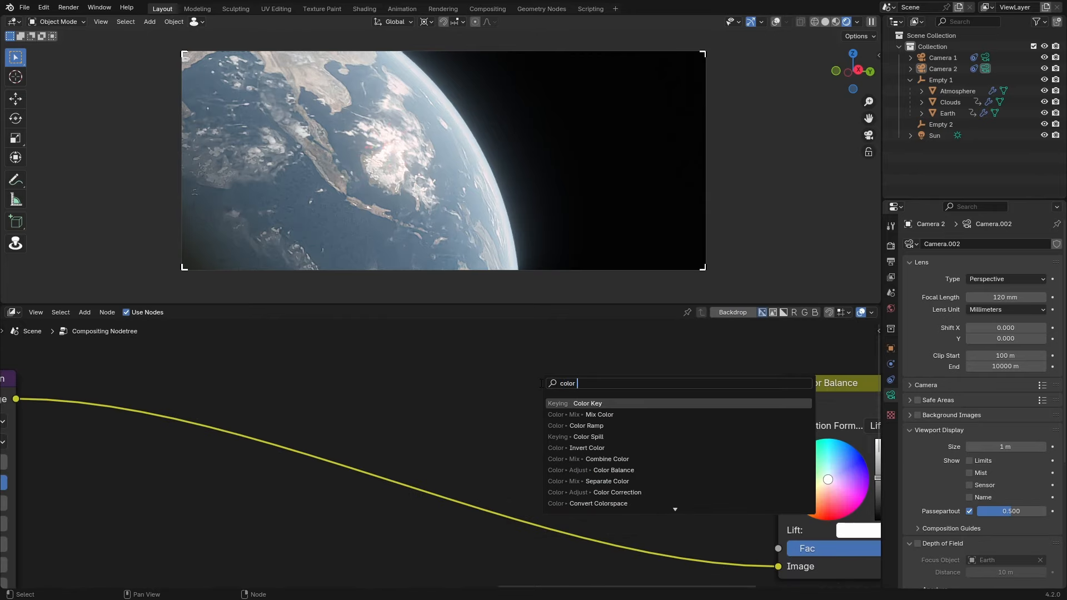
text( bala)
key(Return)
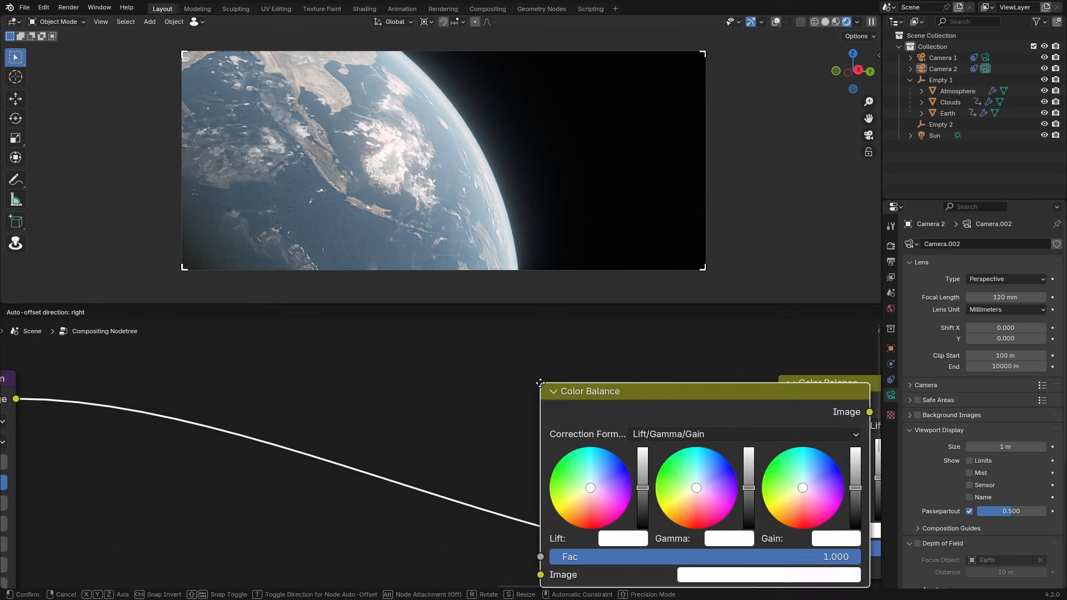
click(148, 361)
drag(237, 387, 357, 374)
- Tint the new Color Balance node's lift slightly toward cyan and its gain slightly toward warm orange
scroll(328, 400, up, 4)
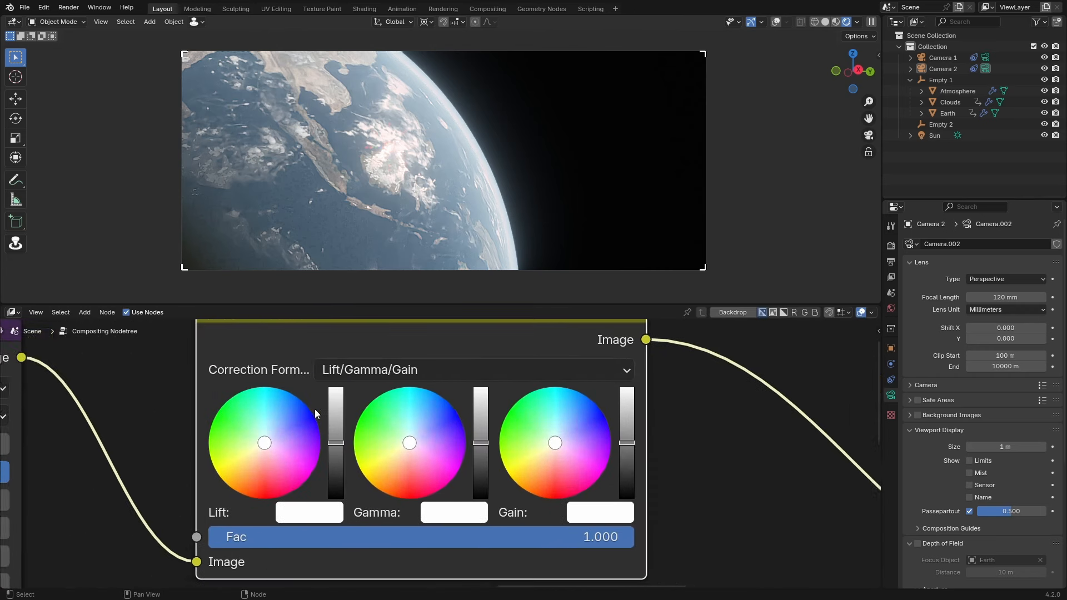
drag(325, 428, 445, 429)
scroll(441, 447, up, 1)
drag(380, 444, 372, 437)
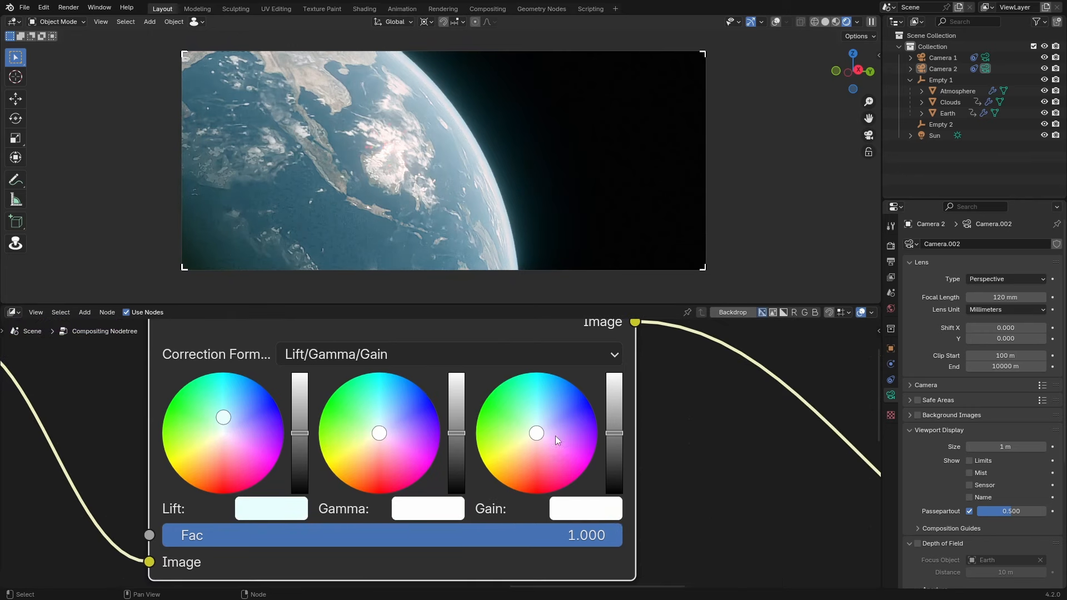
drag(538, 438, 531, 447)
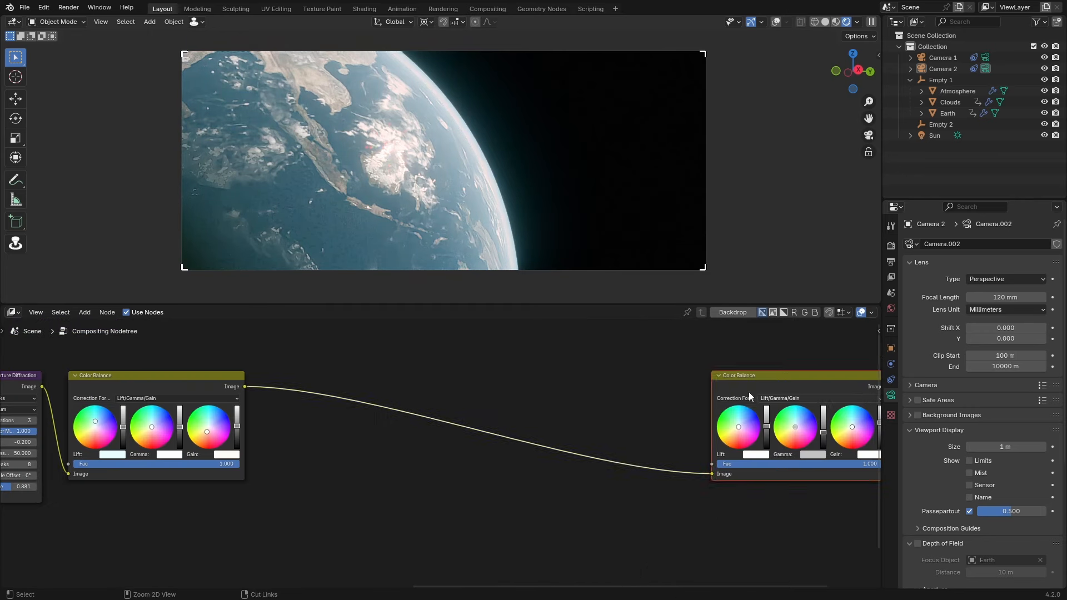
- Move the last Color Balance node farther away and insert a Brightness/Contrast node between the two Color Balance nodes
drag(750, 398, 878, 411)
scroll(531, 438, up, 2)
key(shift+a)
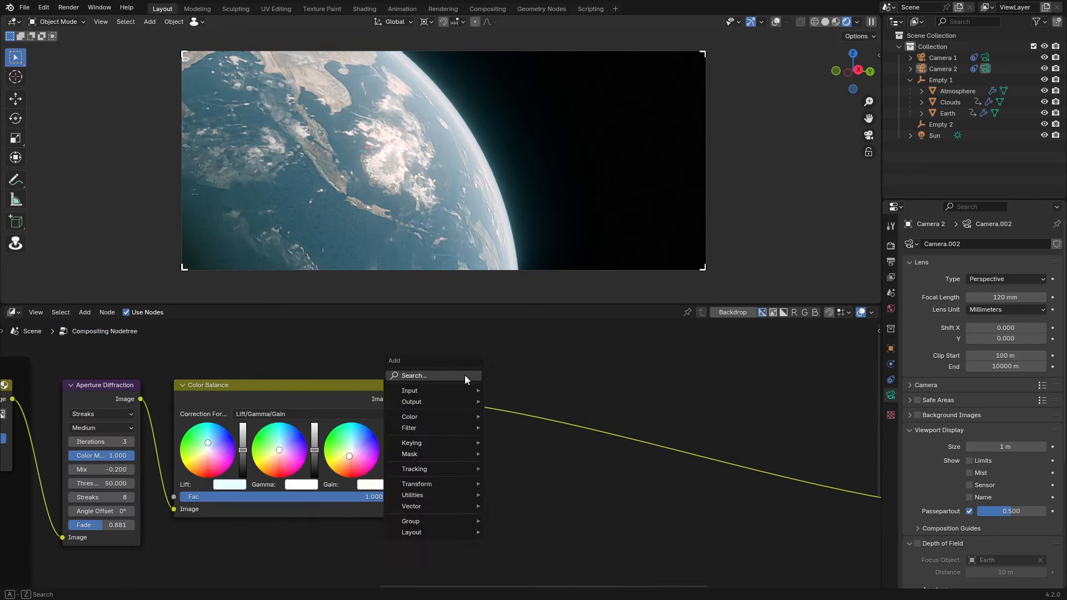
click(464, 375)
text(contra)
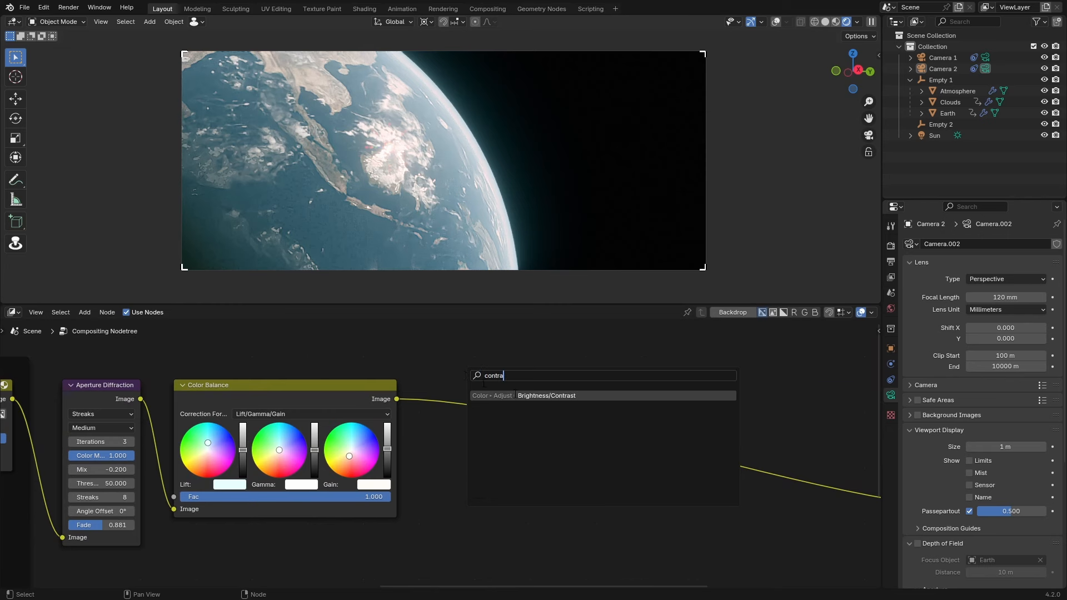
click(516, 395)
click(432, 367)
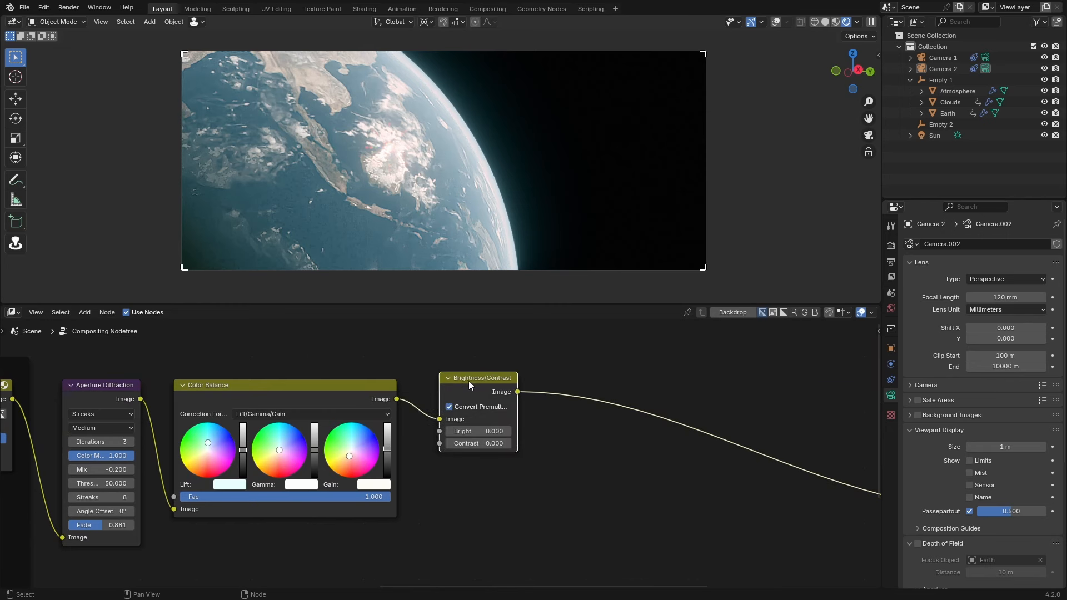
drag(468, 381, 462, 388)
- Set the Brightness/Contrast node's contrast to 2 and check the effect on the Earth image
scroll(464, 463, up, 3)
drag(478, 444, 490, 445)
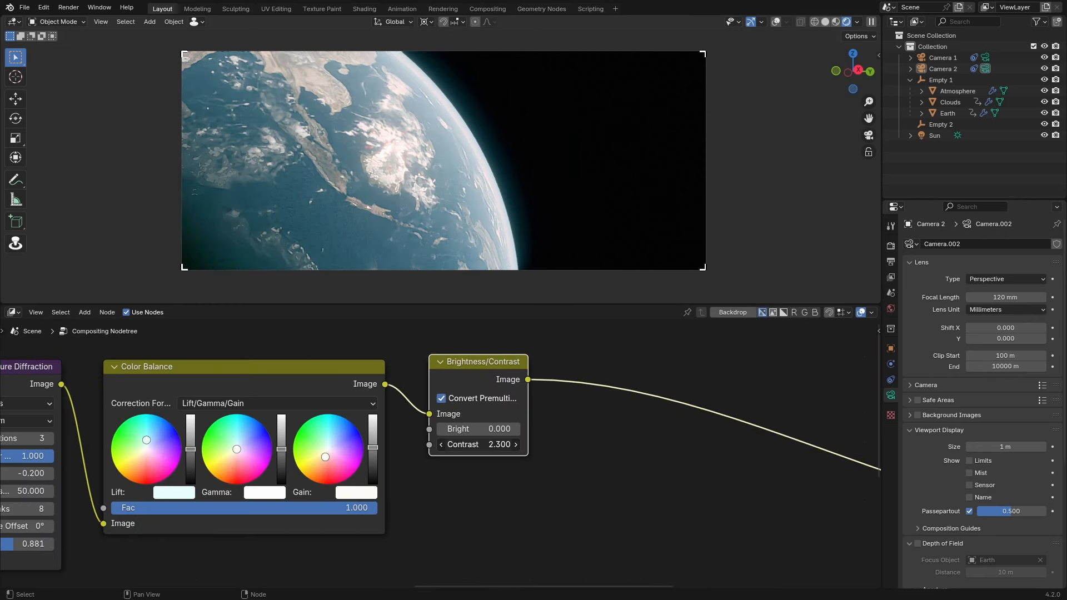
click(478, 445)
text(2)
key(Return)
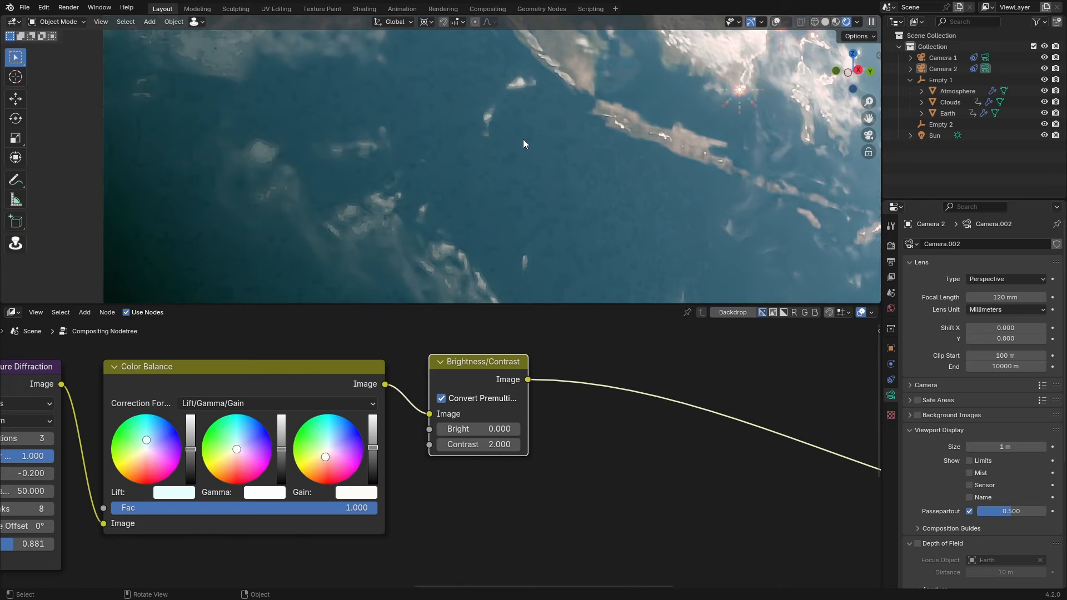
scroll(522, 138, down, 5)
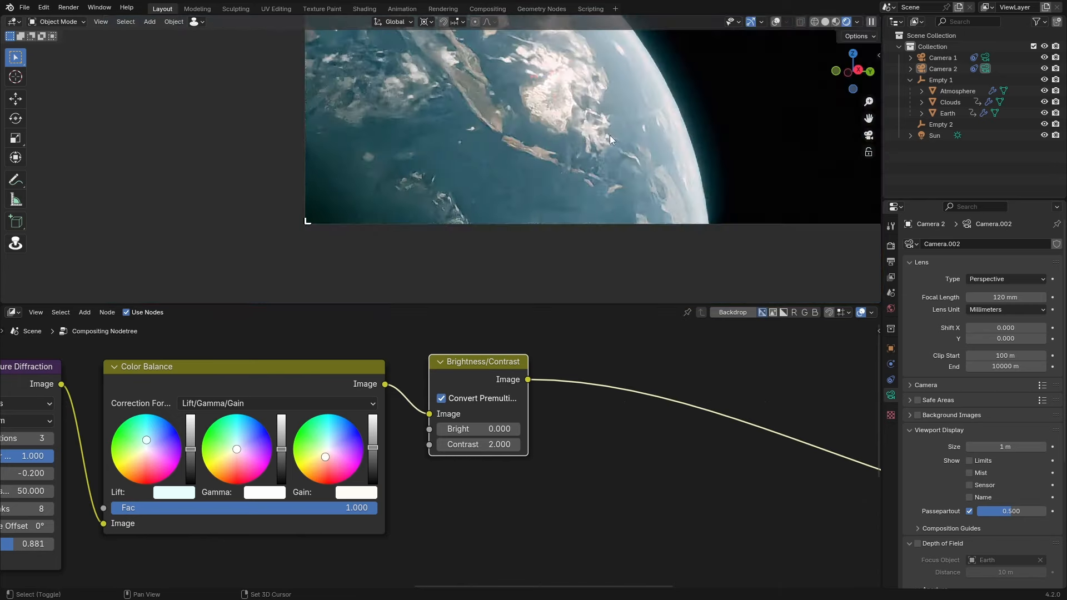
drag(609, 135, 492, 212)
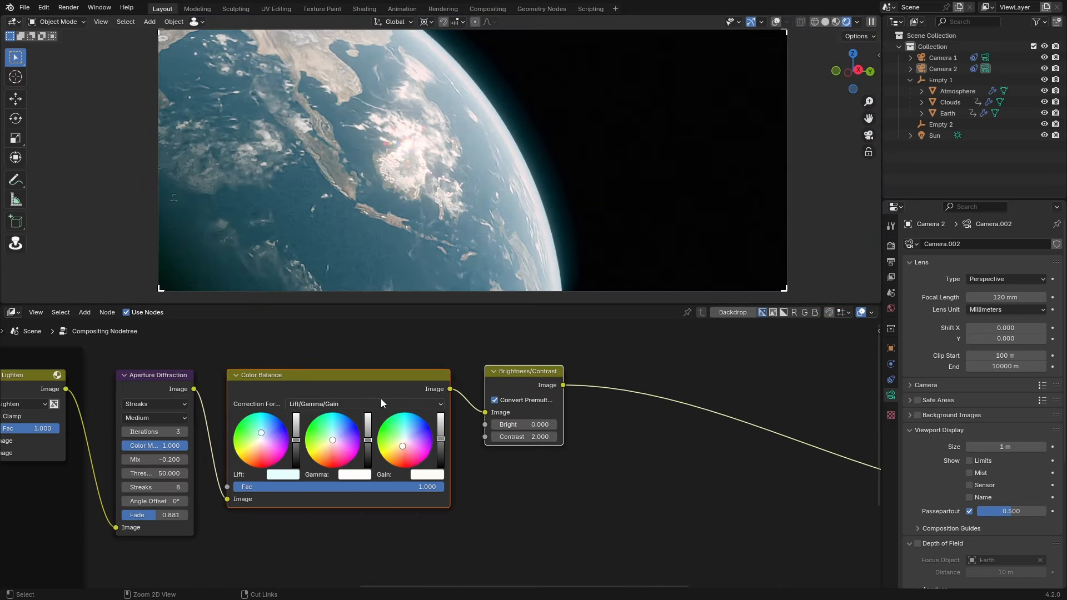
- Join the first Color Balance and Brightness/Contrast nodes in a frame labelled "Creative Grade"
key(ctrl+j)
click(463, 331)
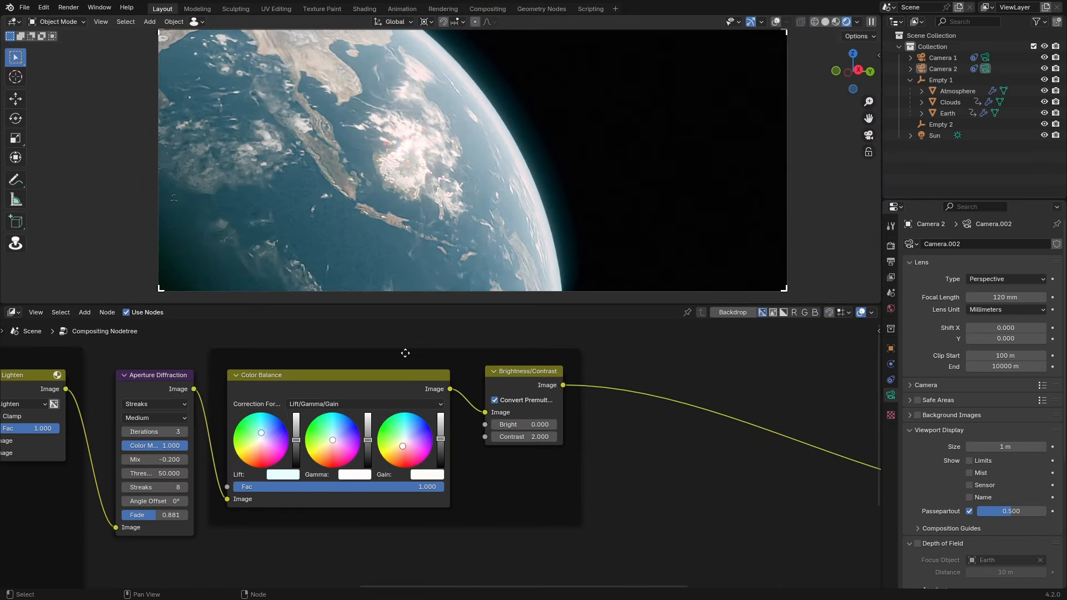
click(405, 353)
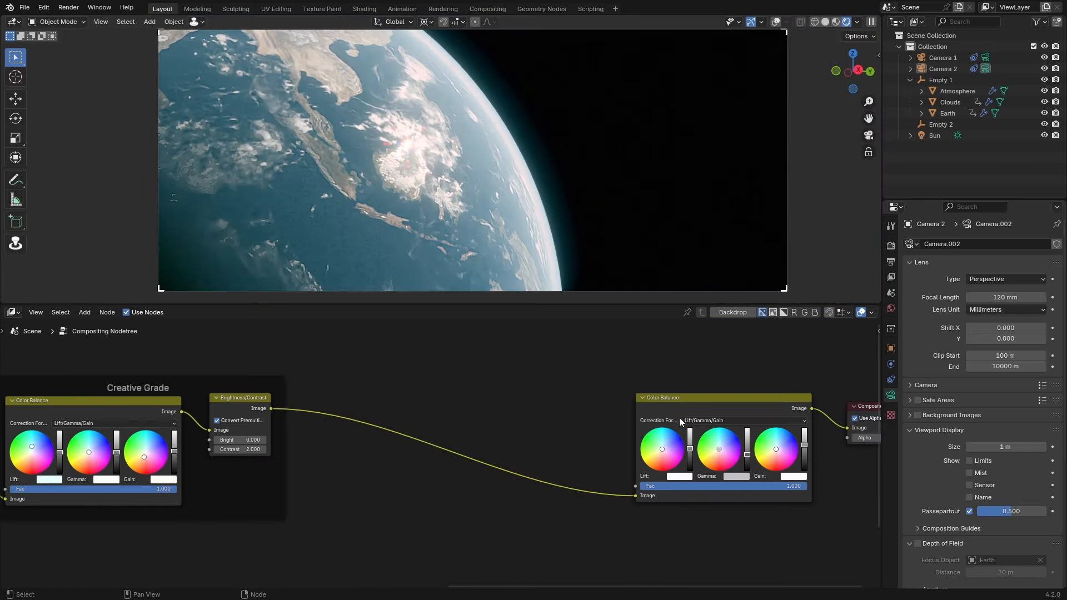
- Move the last Color Balance node close to the Creative Grade frame
key(g)
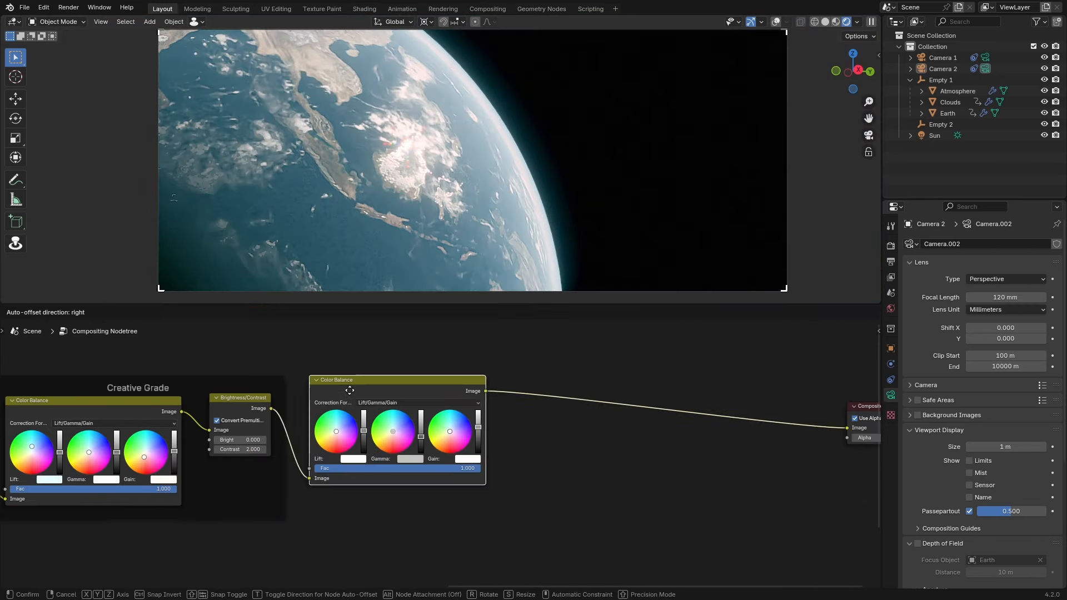
click(505, 410)
click(505, 405)
drag(662, 392, 525, 401)
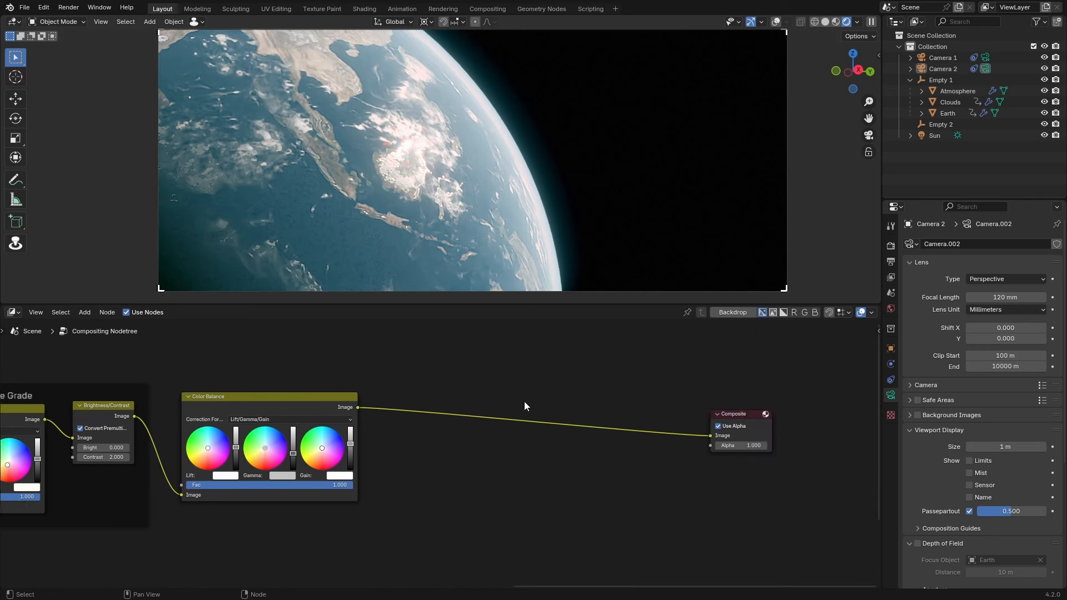
scroll(532, 371, up, 3)
scroll(532, 371, up, 1)
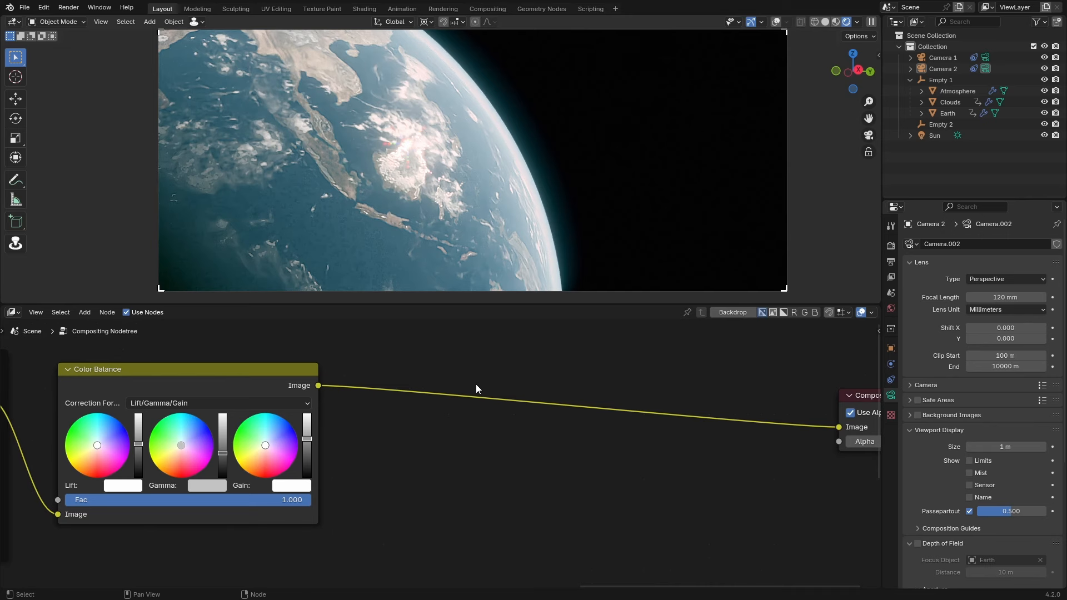
- Add the Grain_1.296.1.png image as a node below the last Color Balance node
key(Home)
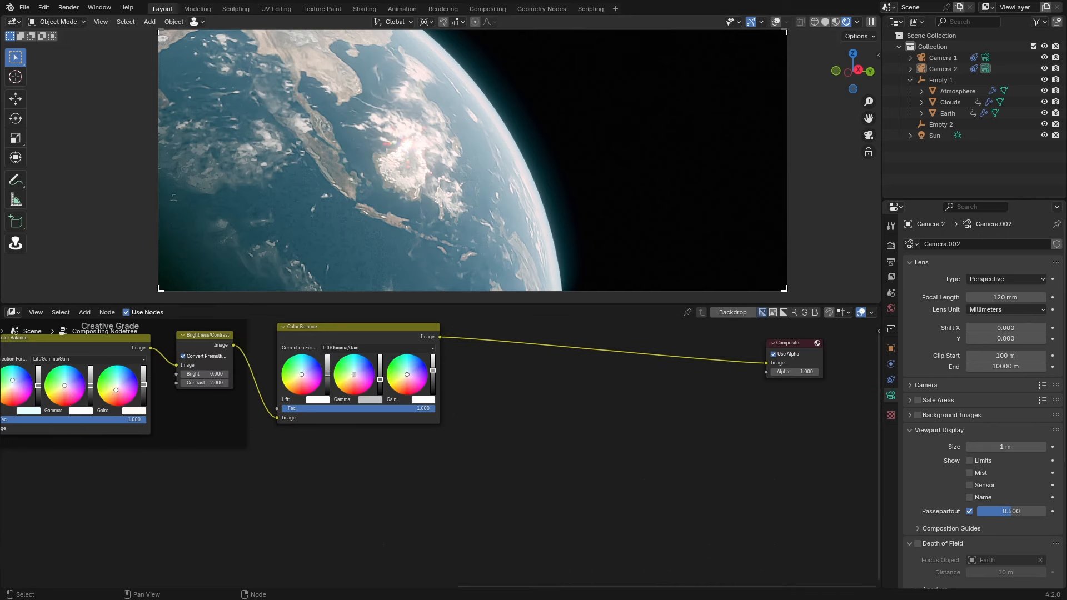
drag(336, 491, 359, 492)
scroll(359, 492, up, 3)
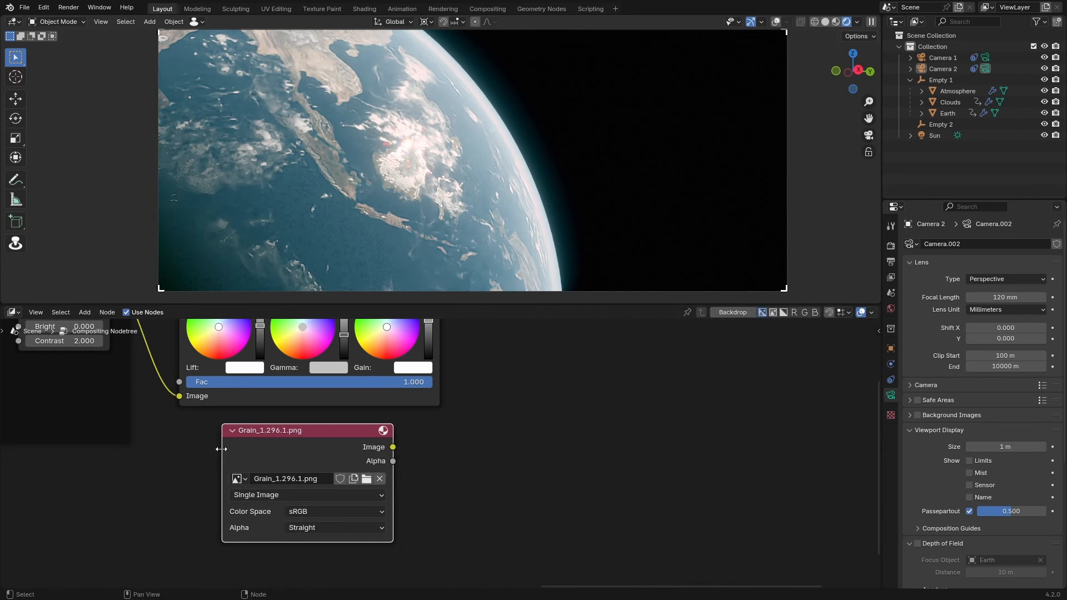
ctrl+shift+click(301, 452)
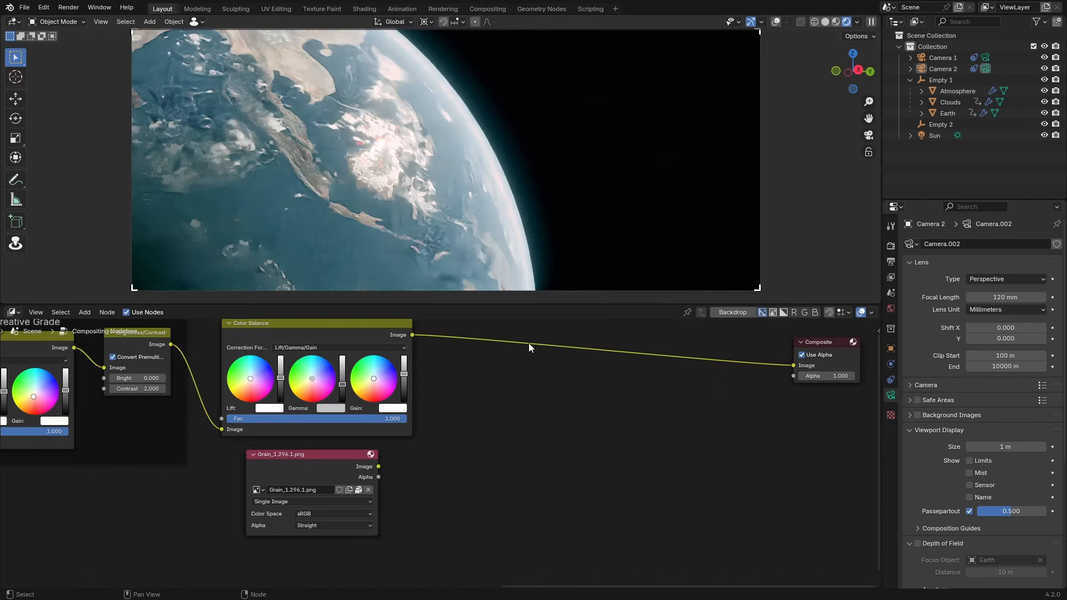
- Insert a Mix Color node before the Composite node and connect the grain image to its second Image input
key(shift+a)
text(mi)
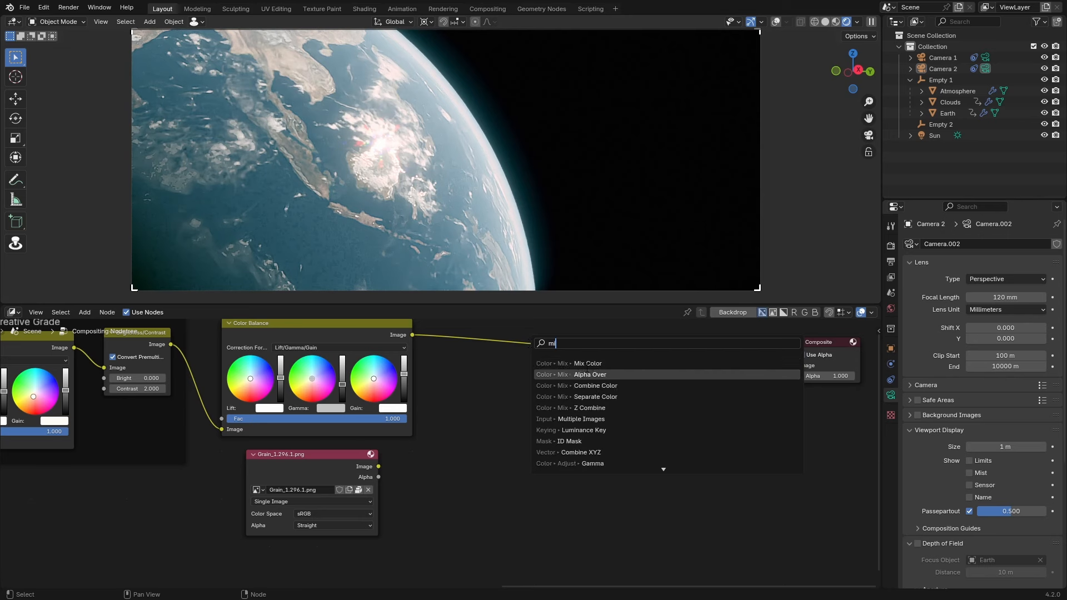
click(573, 363)
click(520, 337)
drag(378, 466, 411, 460)
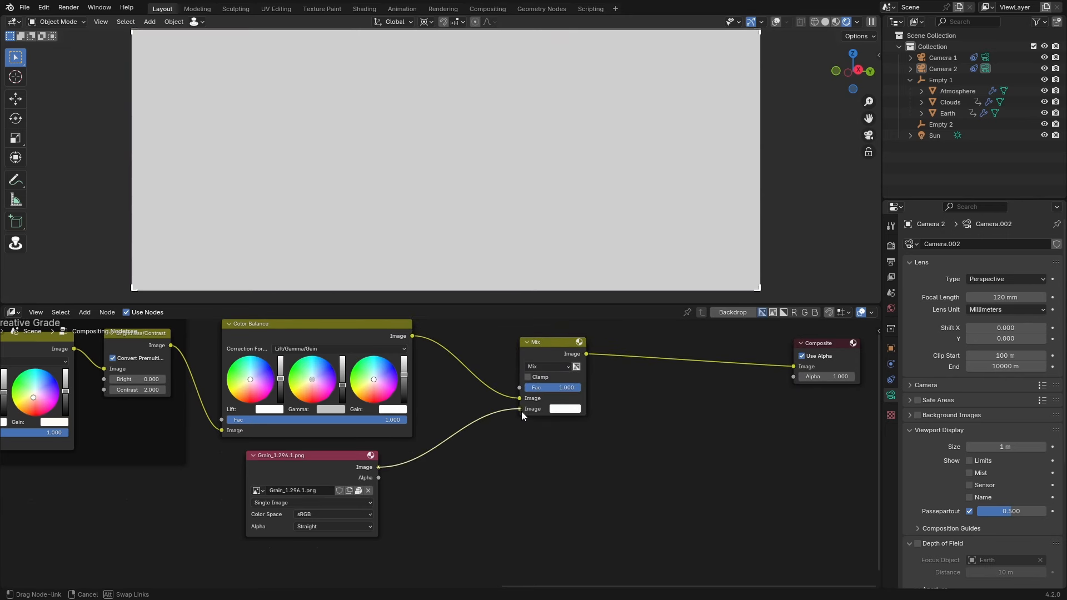
drag(521, 411, 522, 412)
- Set the grain Mix node's blending mode to Overlay and its factor to 0.5
scroll(466, 384, up, 2)
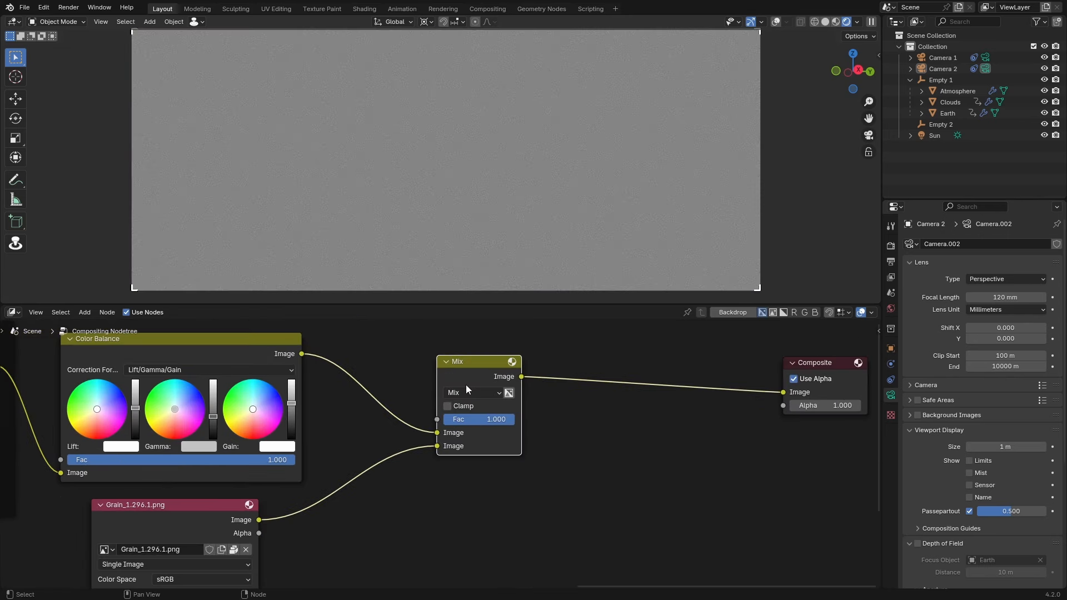
click(467, 392)
click(463, 545)
scroll(500, 445, up, 4)
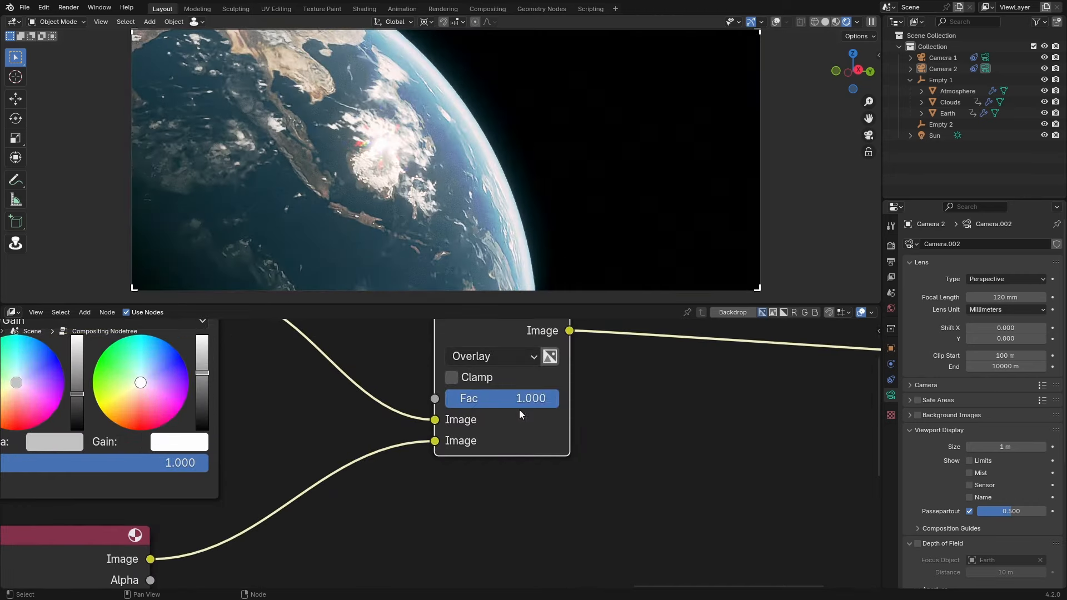
drag(519, 402, 453, 402)
scroll(429, 213, up, 3)
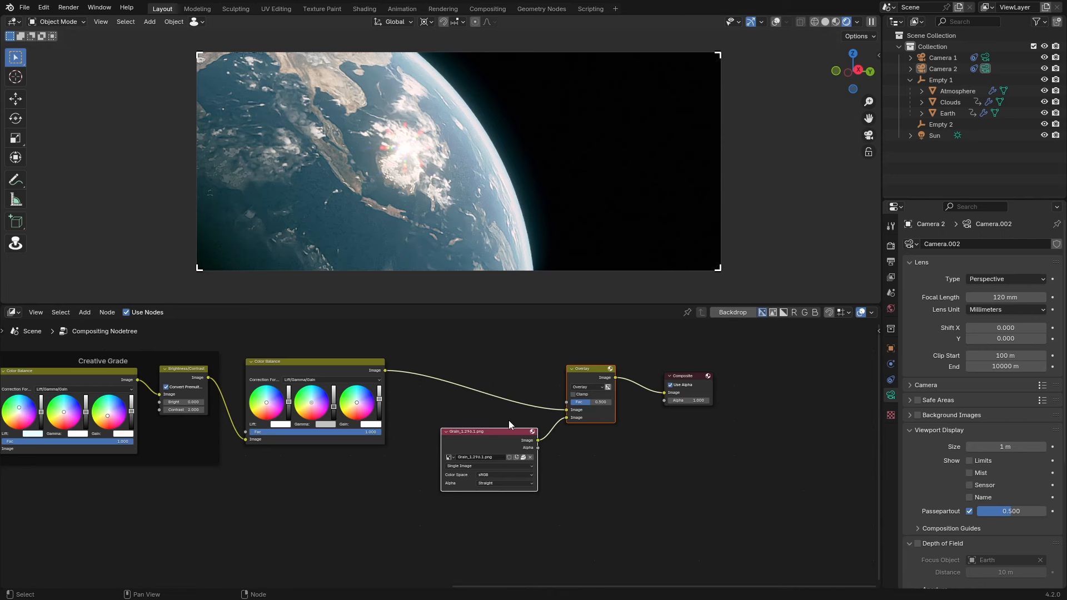
- Join the grain image and Overlay nodes in a frame labelled "Grain"
key(ctrl+j)
key(F2)
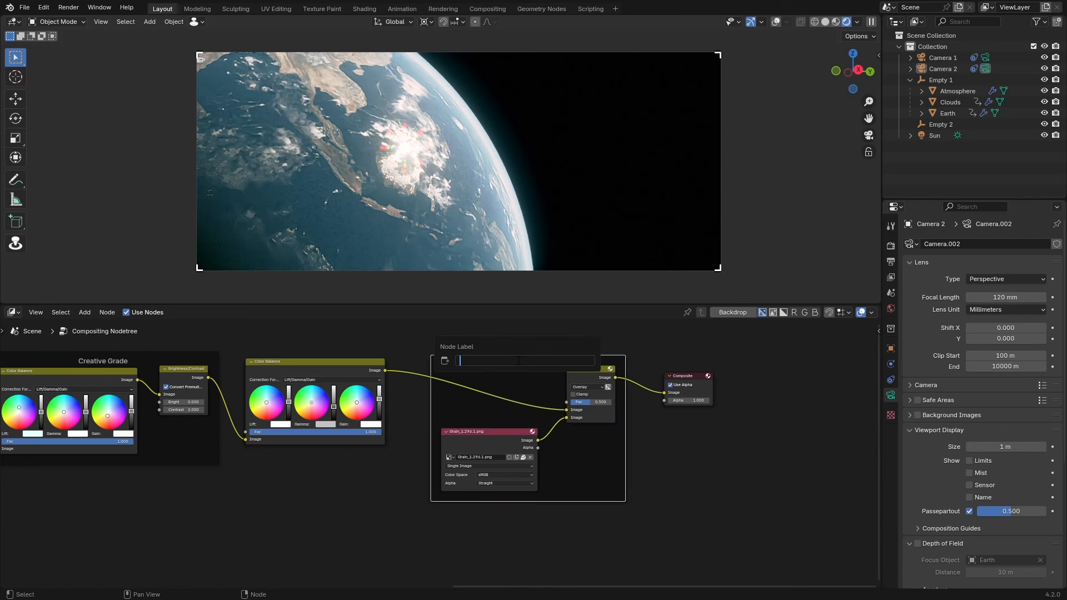
text(Grain)
key(Return)
key(KP_Decimal)
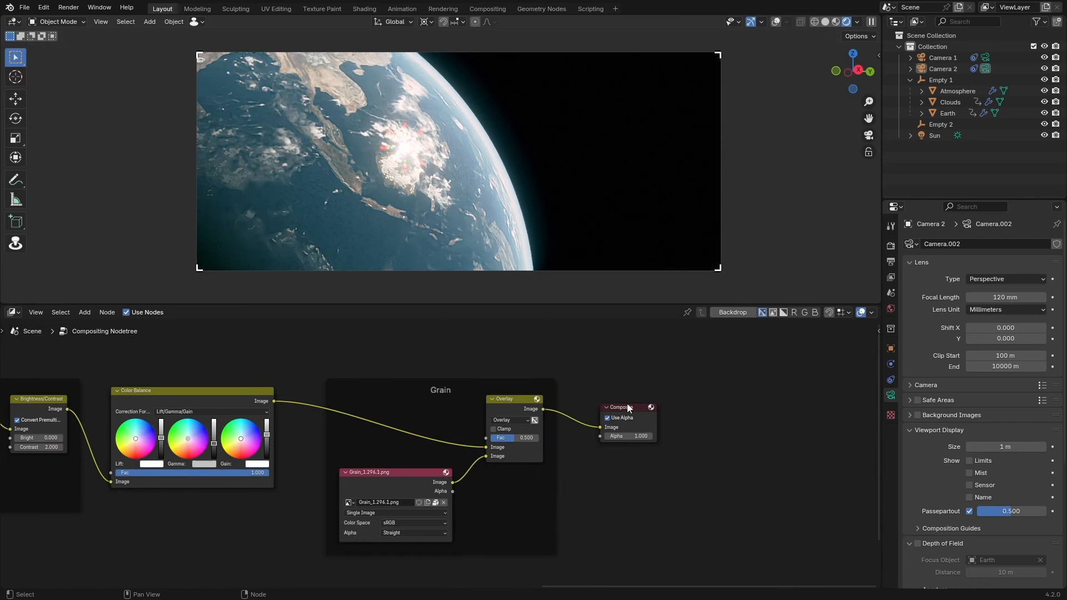
- Move the Composite node farther from the Grain frame and shift the Grain frame closer to the Color Balance node
drag(628, 409, 725, 408)
drag(793, 508, 375, 386)
click(377, 361)
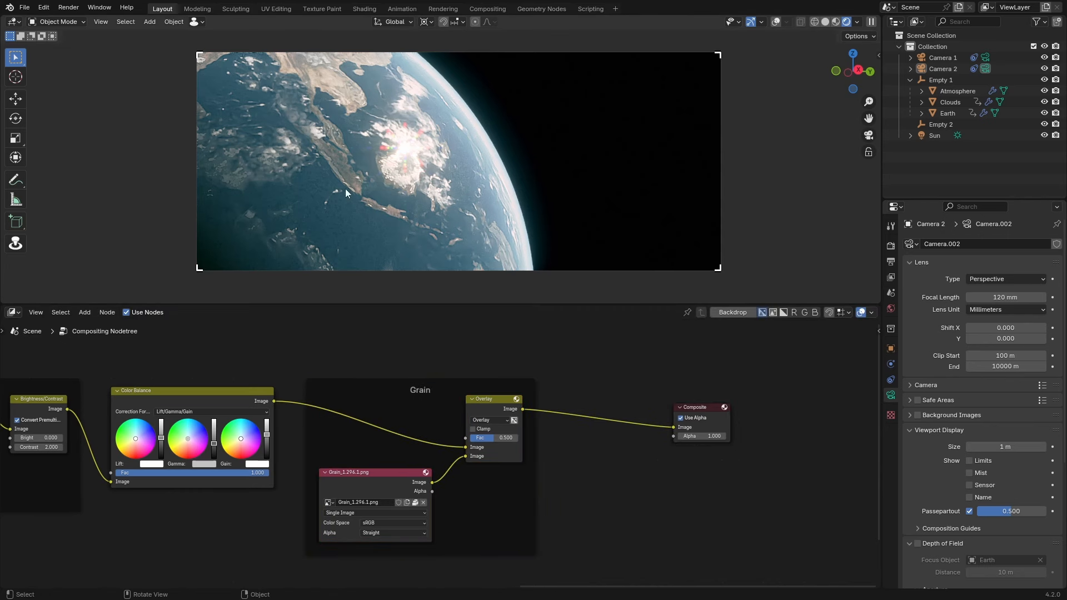
- Examine the graded Earth image up close and review the compositing node tree from Render Layers to Composite
drag(345, 188, 451, 221)
scroll(445, 219, down, 7)
scroll(376, 232, up, 6)
key(KP_0)
scroll(368, 398, down, 4)
drag(368, 398, 647, 389)
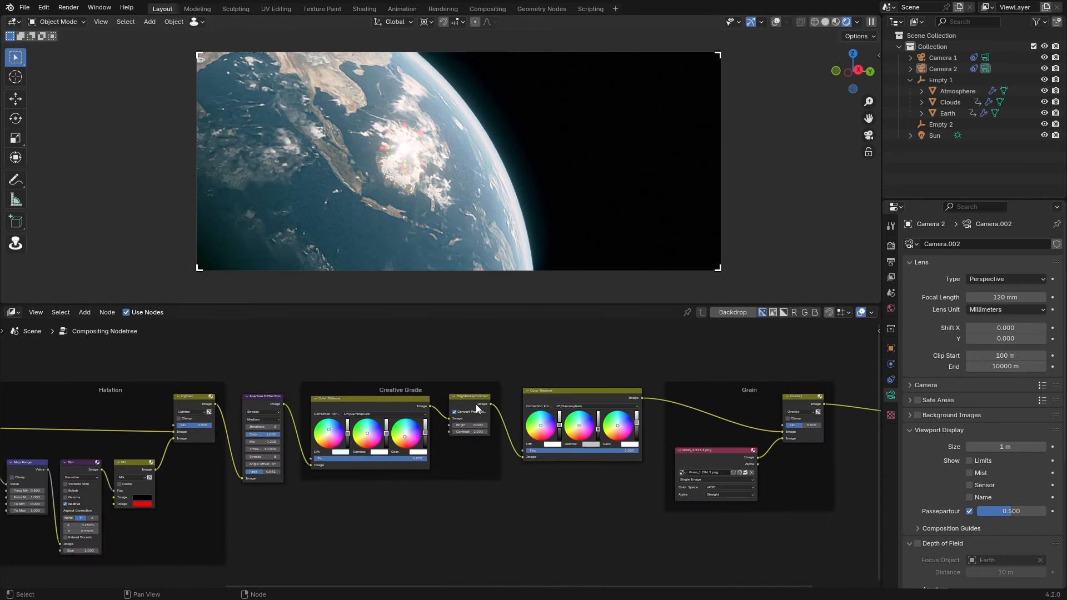
drag(476, 408, 311, 467)
scroll(532, 423, up, 2)
scroll(346, 449, down, 4)
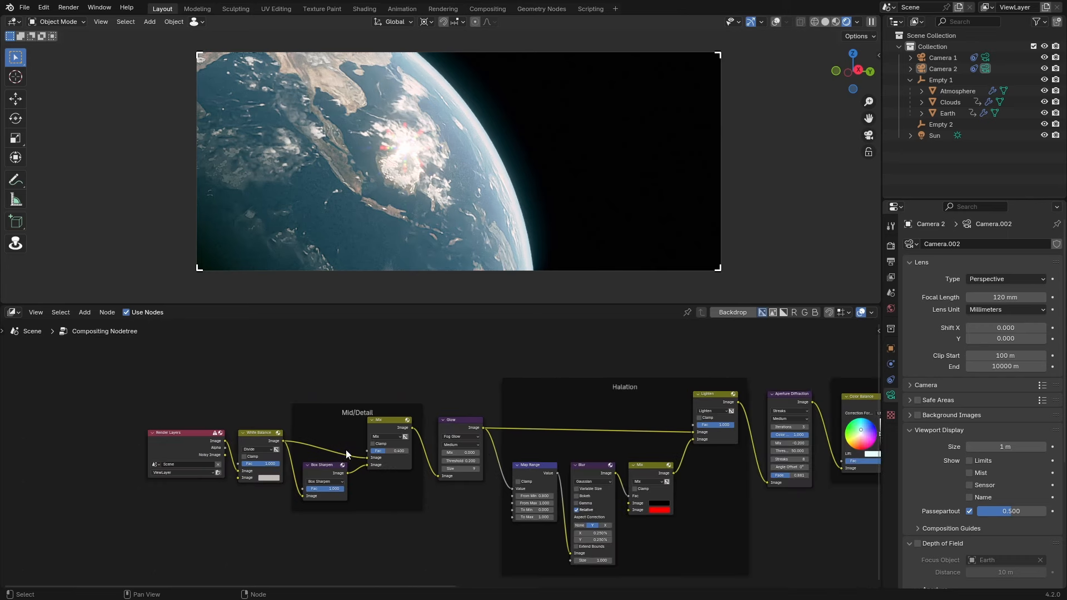
drag(483, 450, 345, 434)
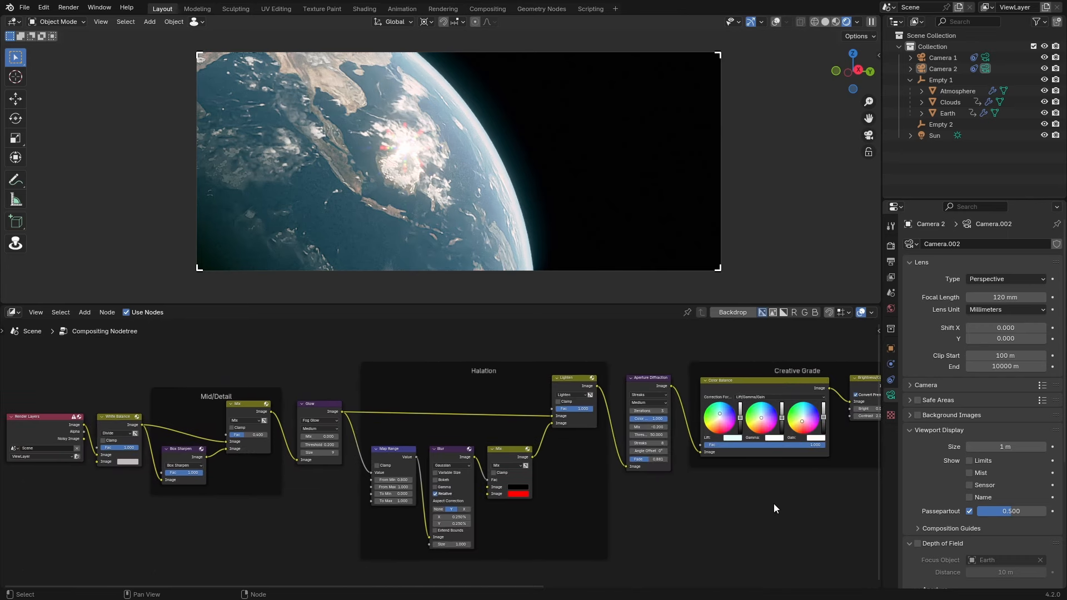
scroll(774, 504, right, 12)
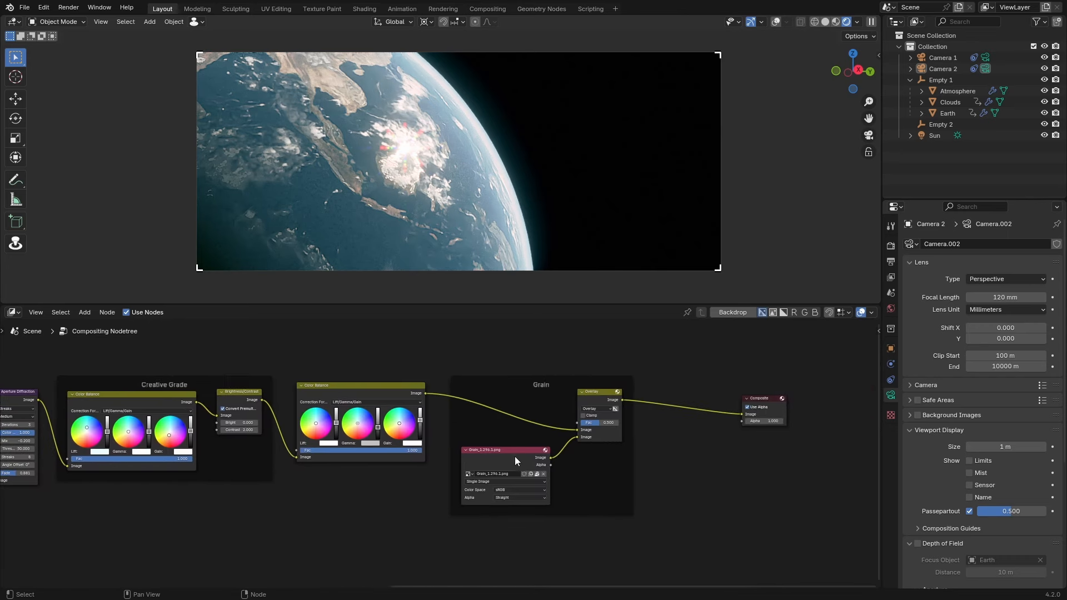
scroll(381, 459, left, 6)
scroll(381, 459, up, 2)
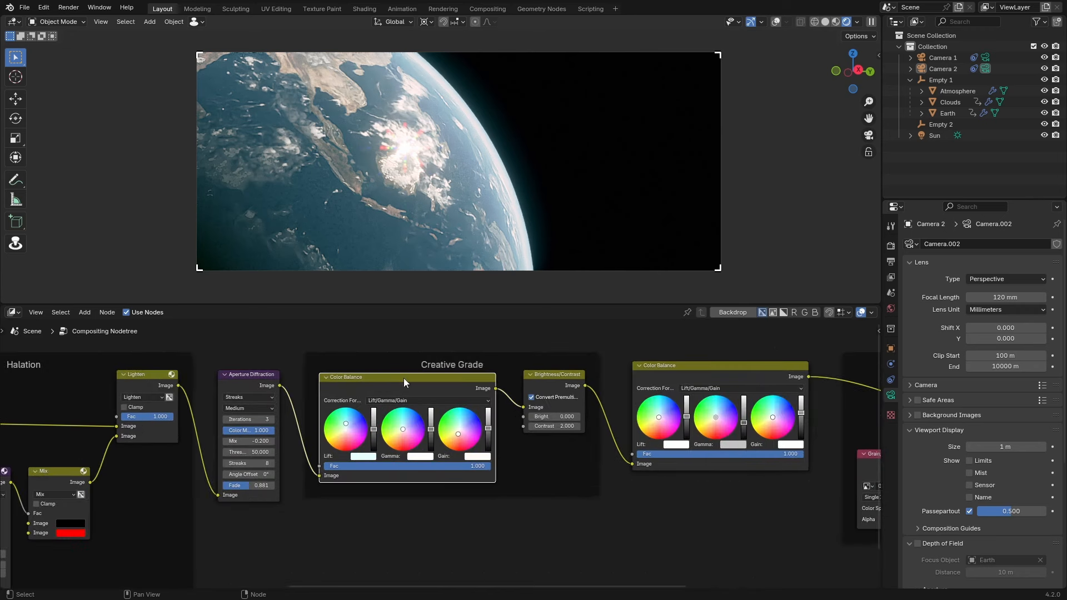
- Compare the Earth image with and without the Aperture Diffraction node, leaving the node muted
scroll(352, 531, left, 5)
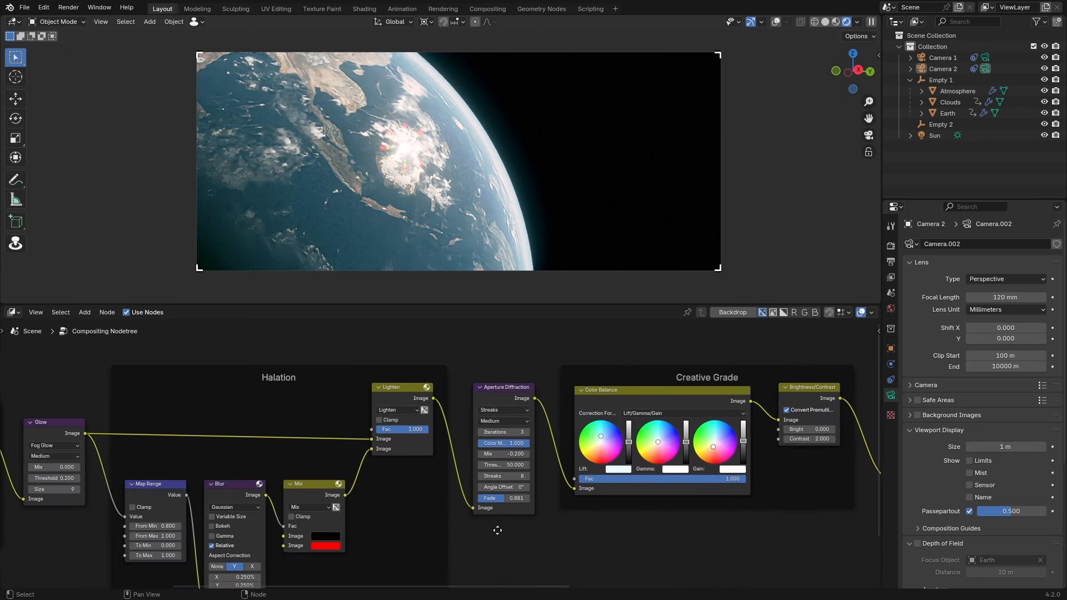
key(m)
drag(547, 564, 459, 338)
click(500, 392)
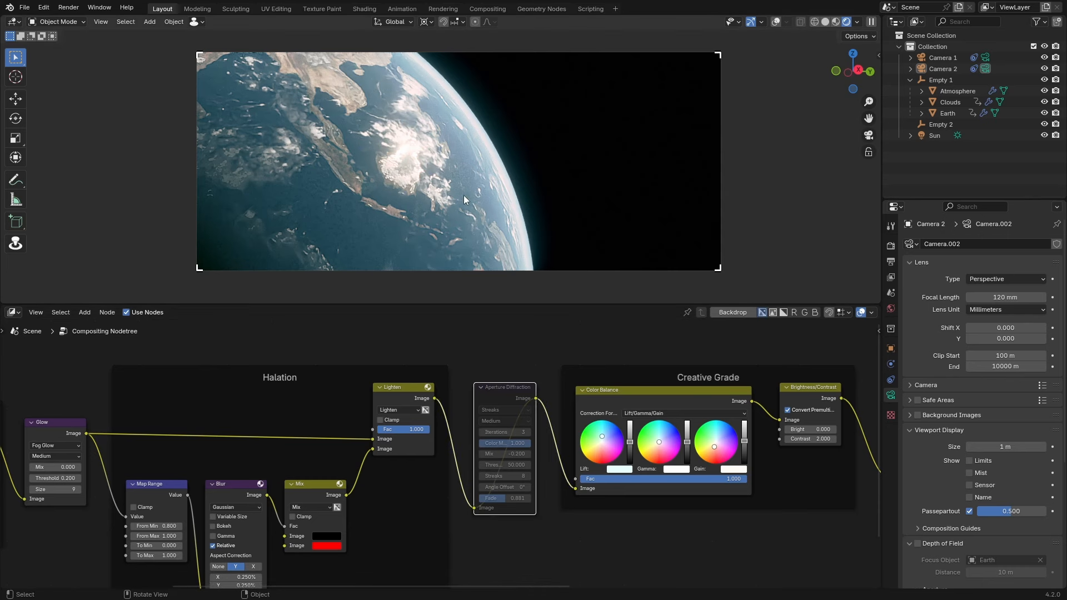
scroll(464, 195, down, 2)
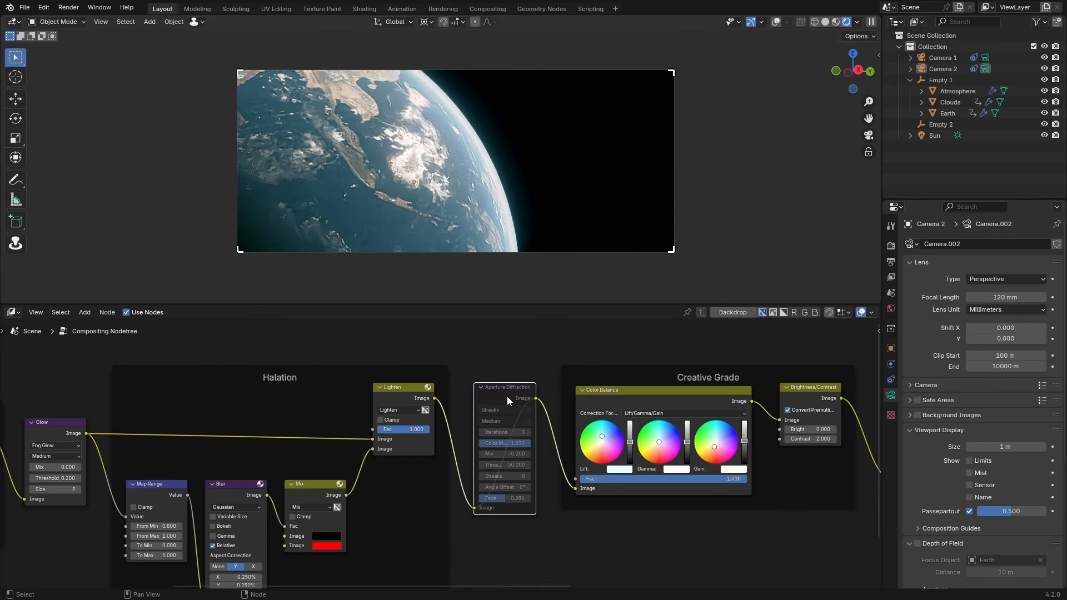
key(m)
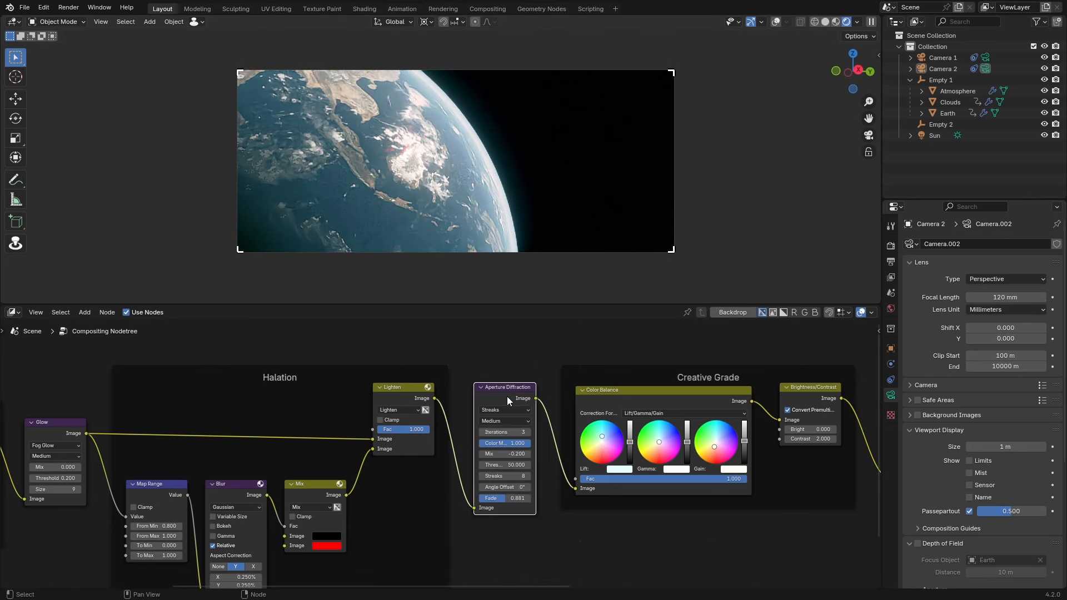
key(m)
scroll(507, 395, down, 5)
drag(845, 508, 402, 514)
scroll(401, 514, up, 3)
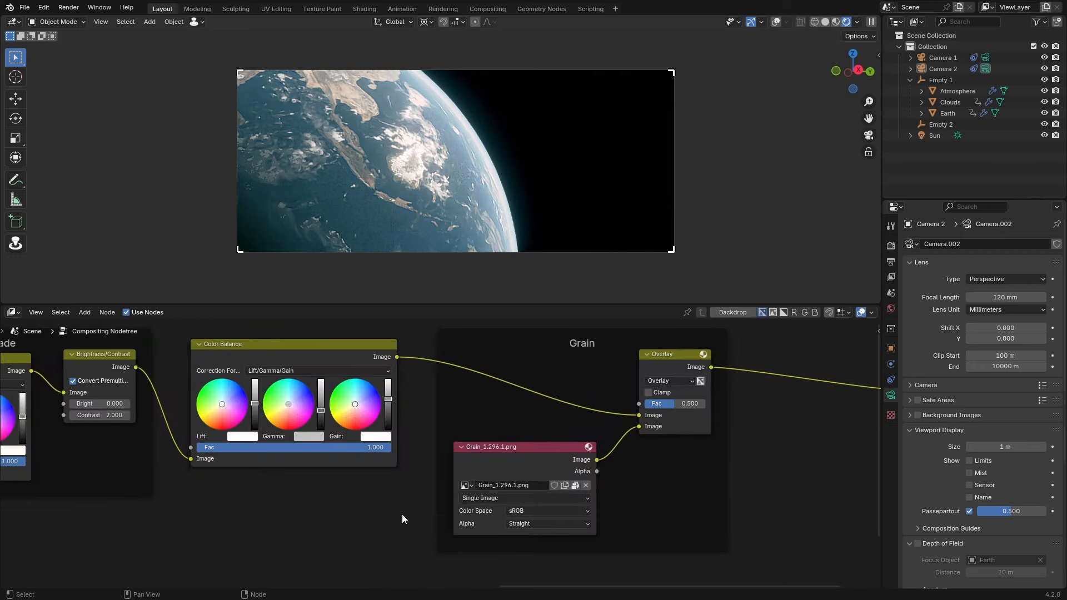
scroll(401, 515, down, 3)
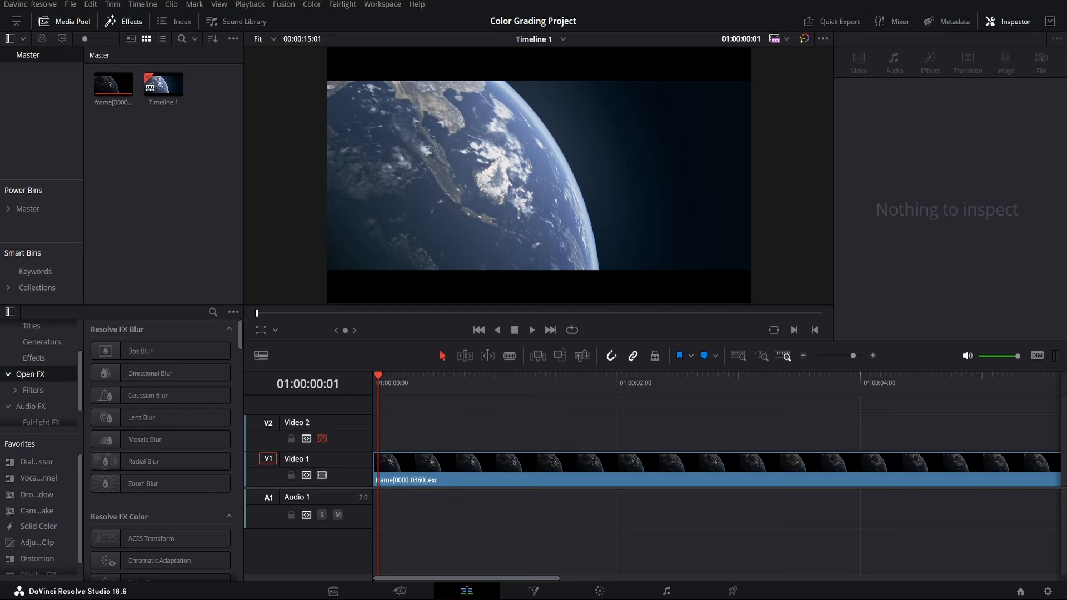
- In DaVinci Resolve, import BlenderGrade.png into the media pool and place it on Video 2 above the EXR clip
drag(98, 150, 166, 164)
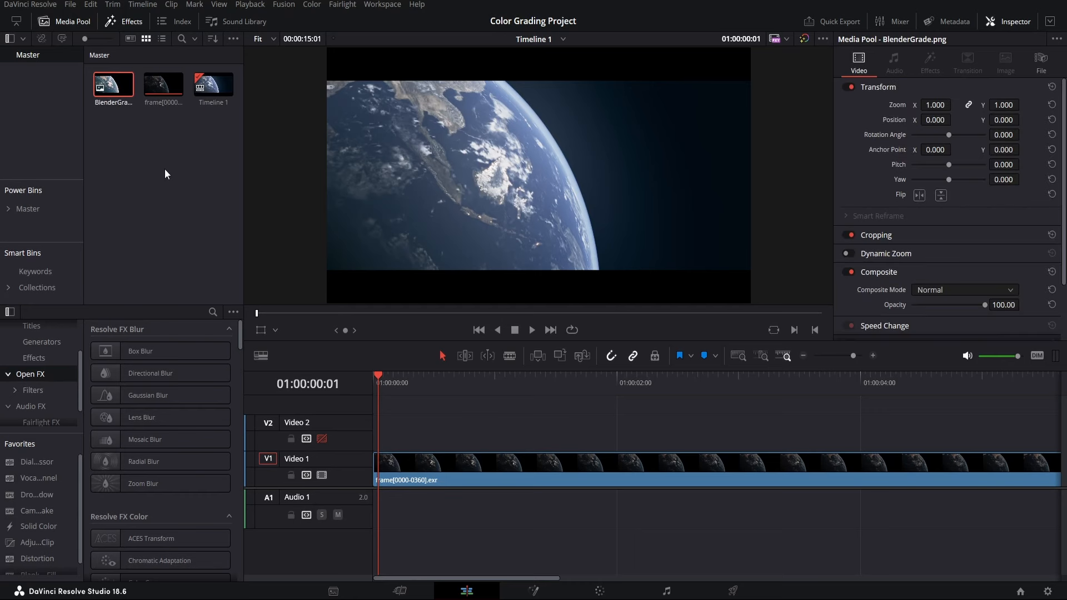
click(158, 180)
drag(117, 93, 422, 434)
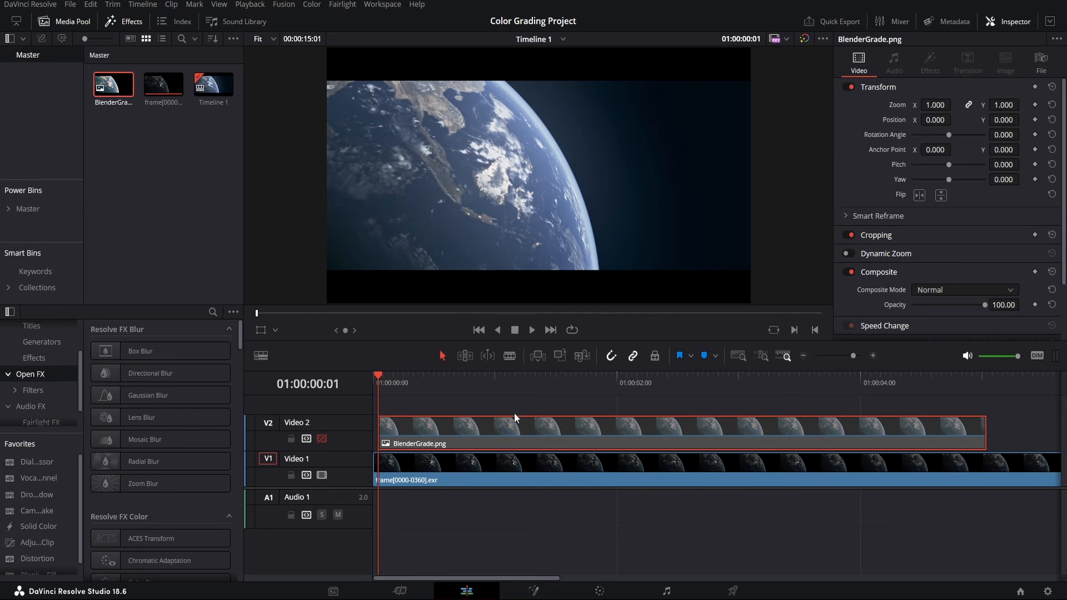
- Toggle the Video 2 track on and off to compare the Blender grade with the Resolve grade of the Earth
click(322, 438)
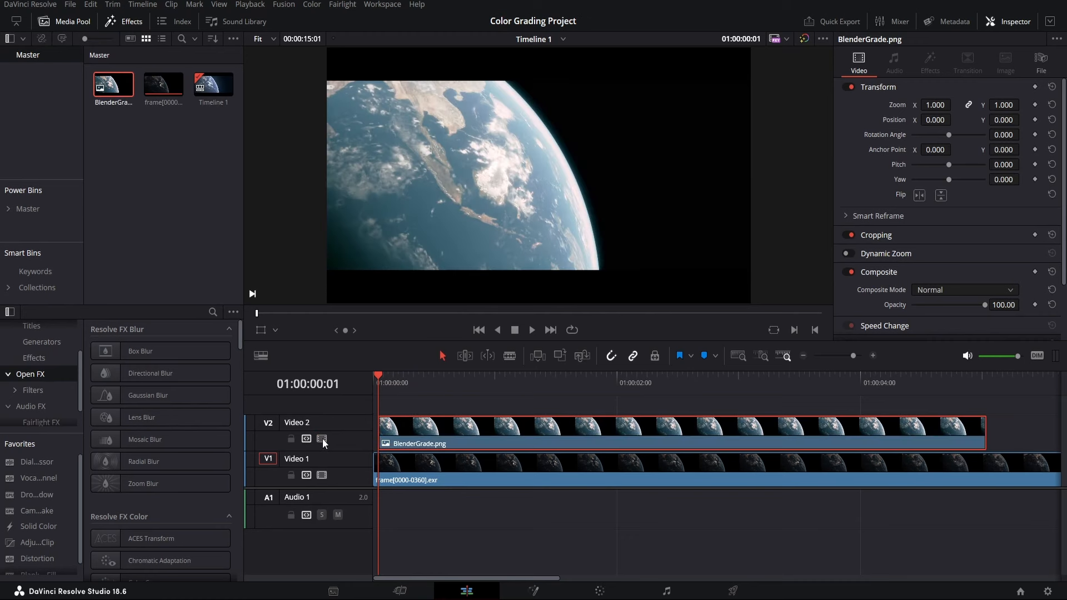
click(322, 438)
click(322, 438)
click(321, 438)
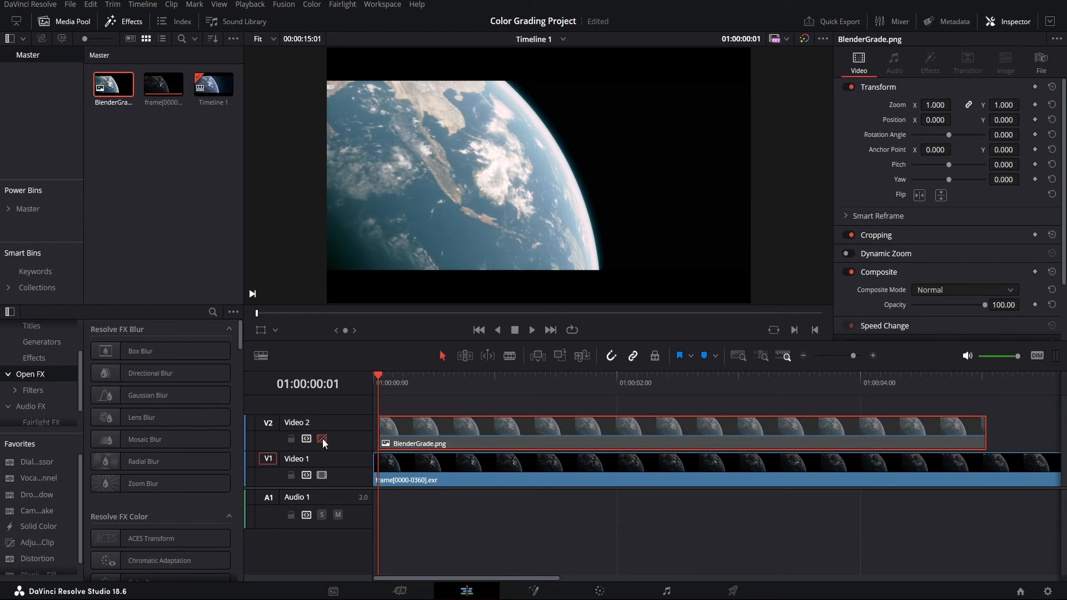
click(322, 439)
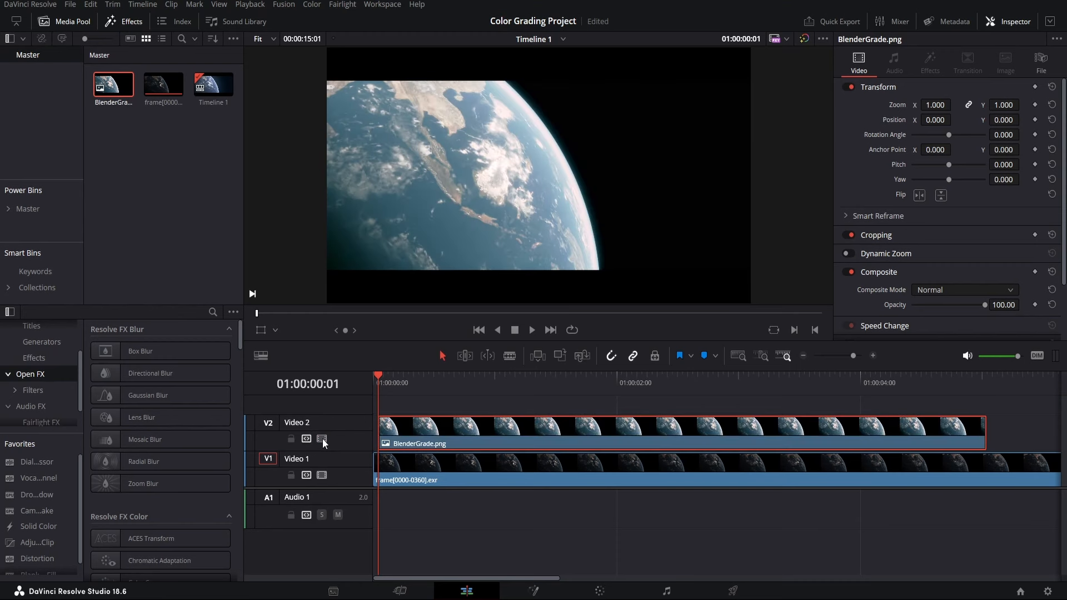
click(322, 438)
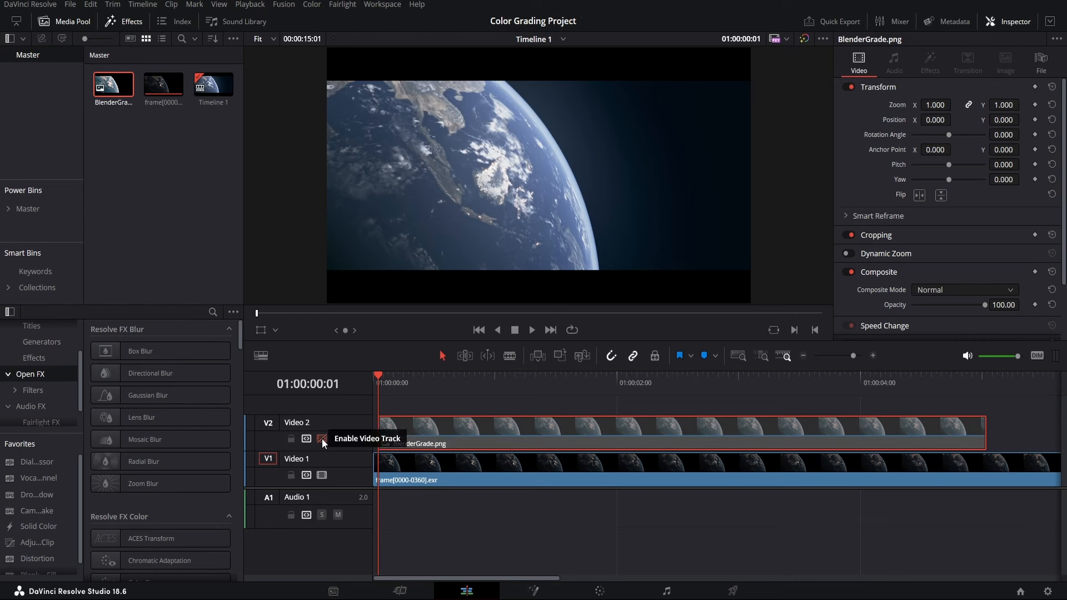
click(322, 439)
click(321, 438)
click(322, 438)
click(323, 439)
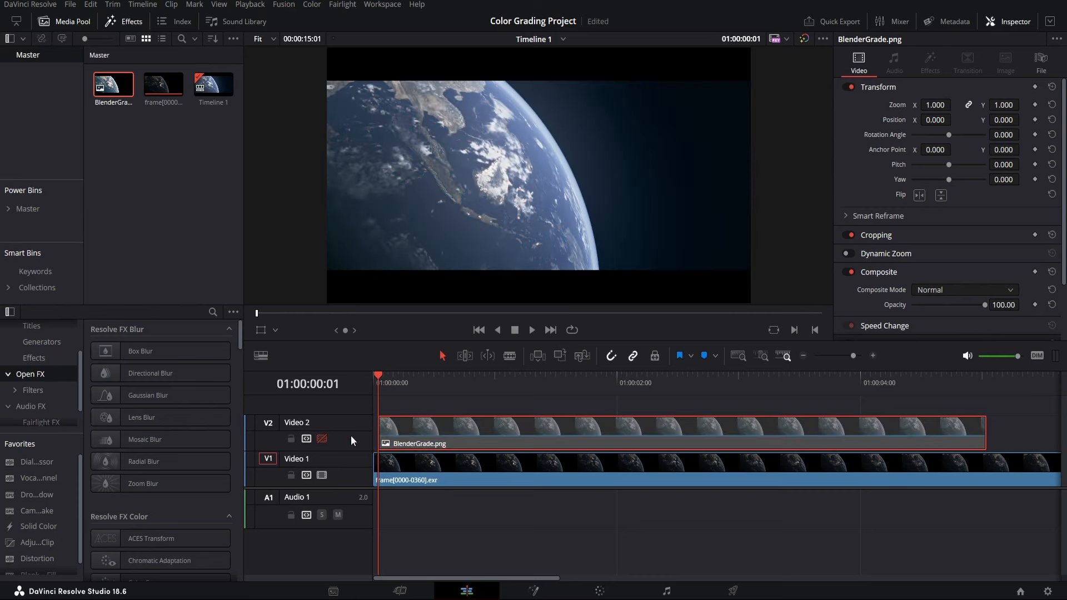
click(322, 438)
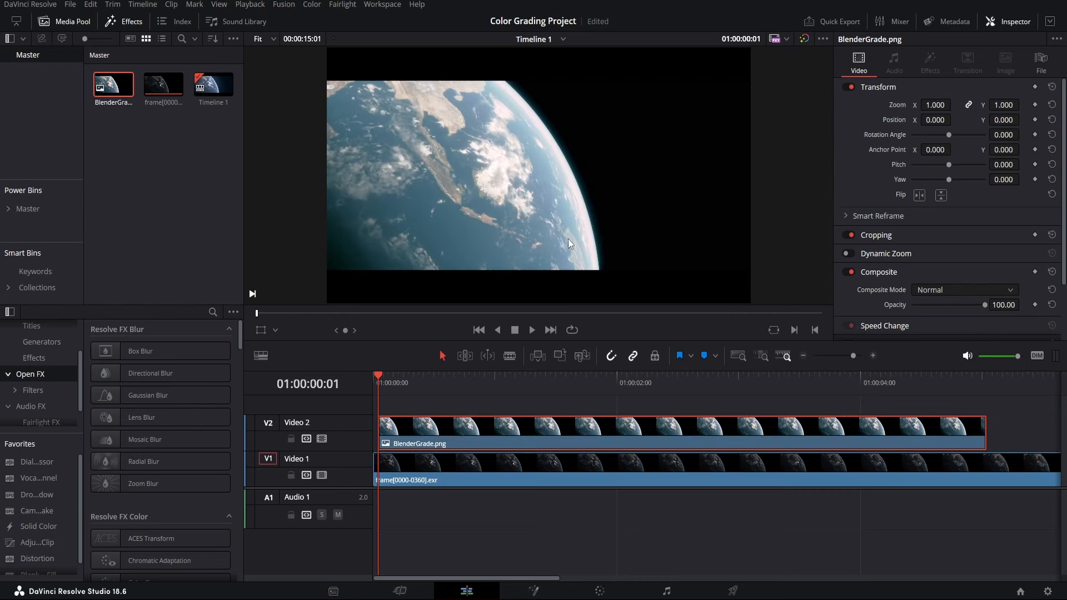
scroll(525, 175, up, 3)
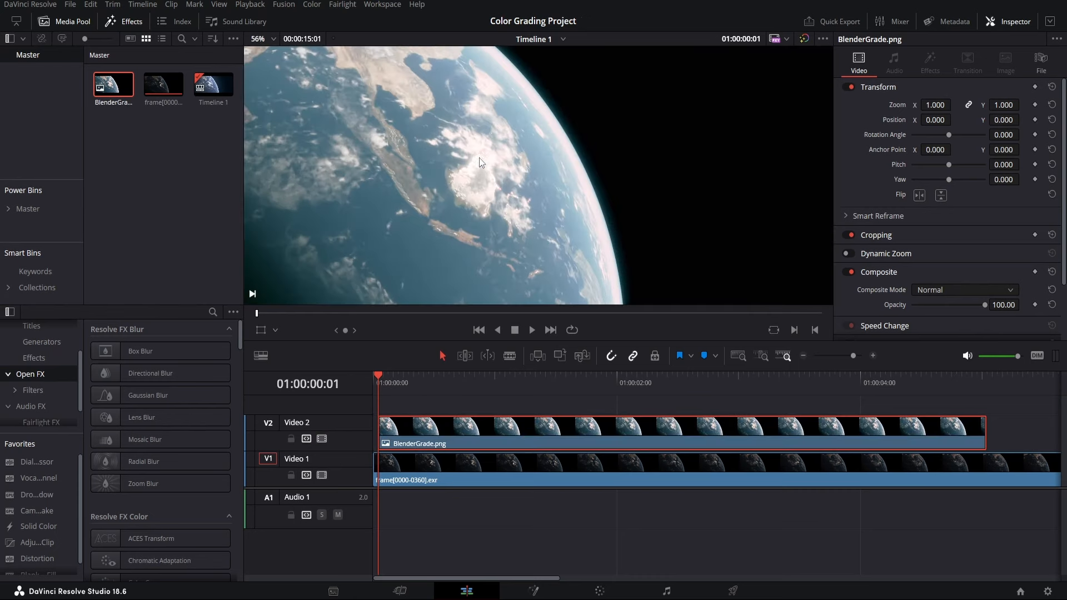
scroll(525, 176, down, 3)
- Switch to Blender and fine-tune the lift, gamma and gain brightness of the Color Balance node after Brightness/Contrast
mouse_move(631, 597)
click(570, 555)
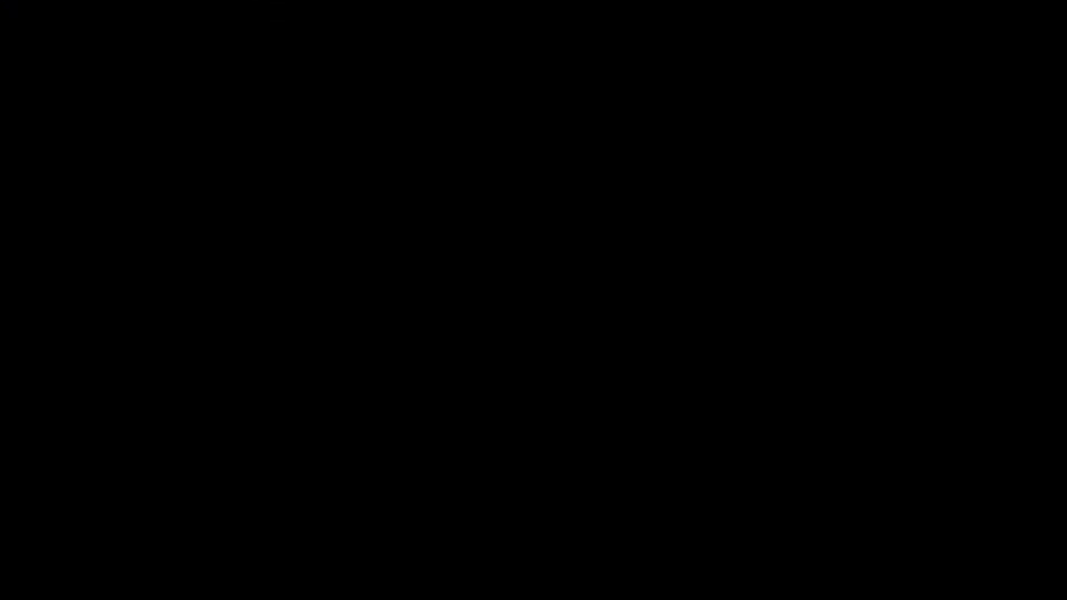
click(629, 438)
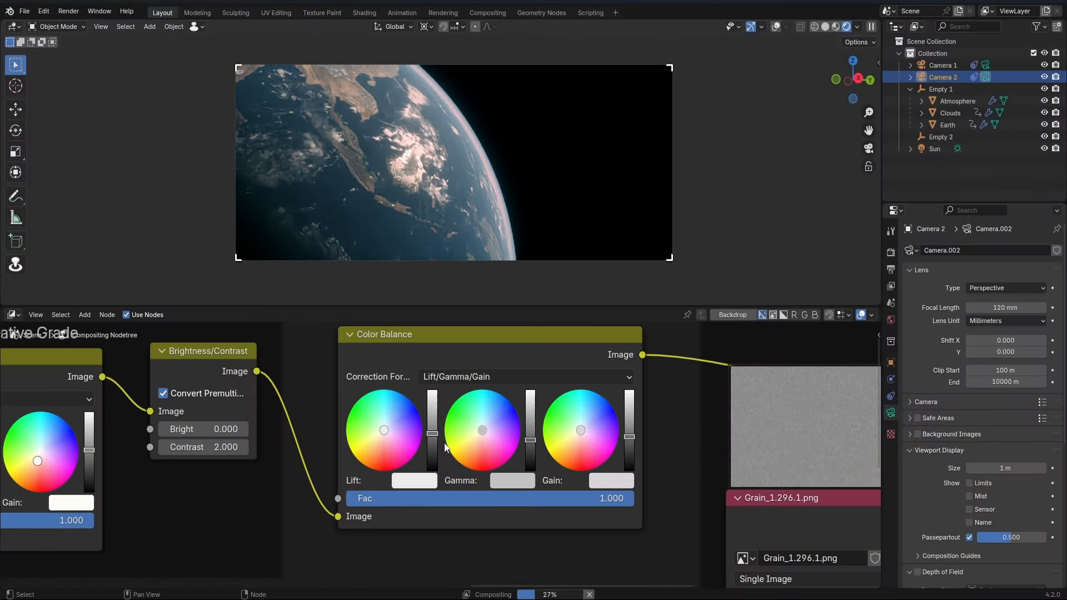
click(432, 437)
click(530, 433)
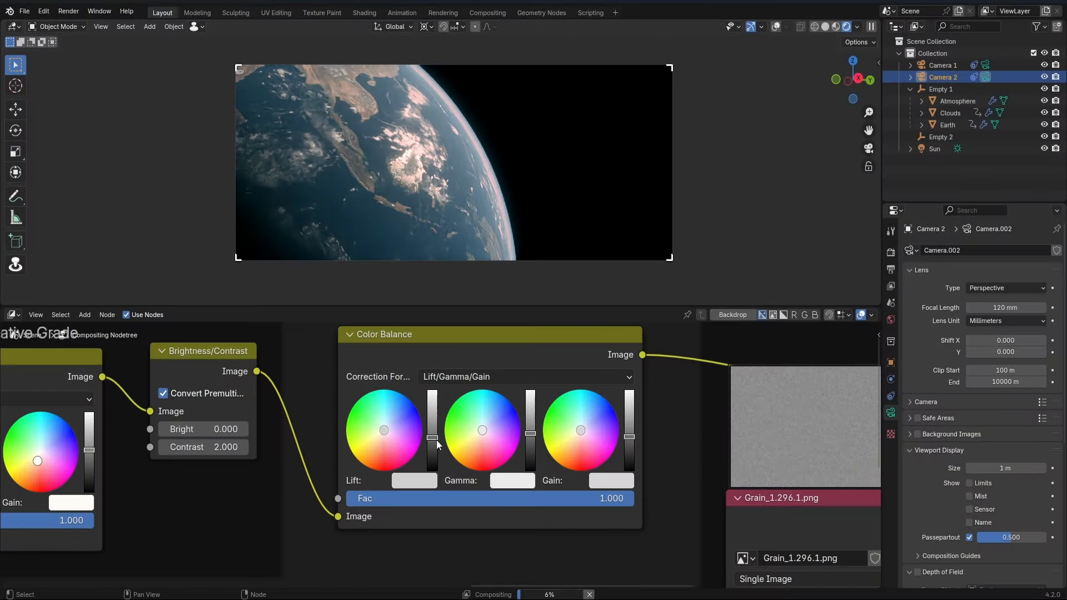
click(432, 433)
click(530, 437)
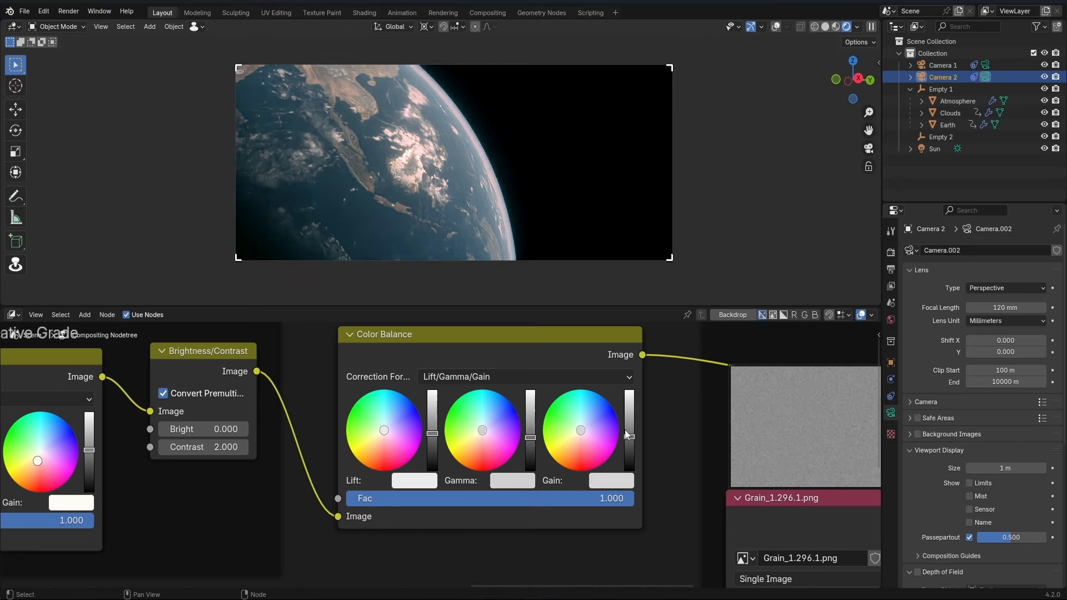
click(629, 434)
click(629, 438)
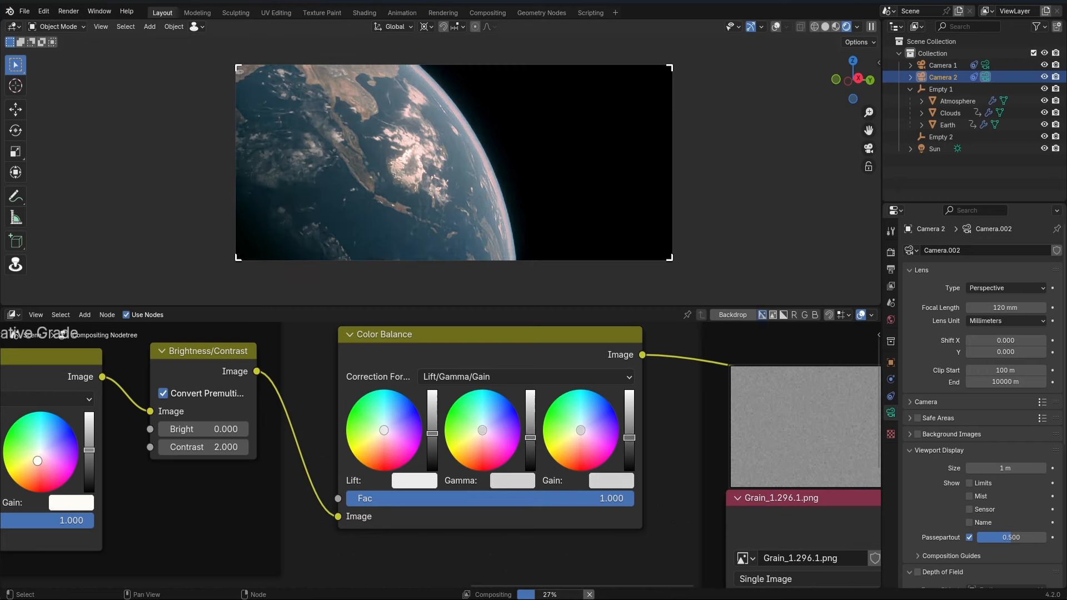
- Return to DaVinci Resolve and compare cloud highlights, halation and atmosphere edge between BlenderGrade.png and the EXR clip up close
click(608, 599)
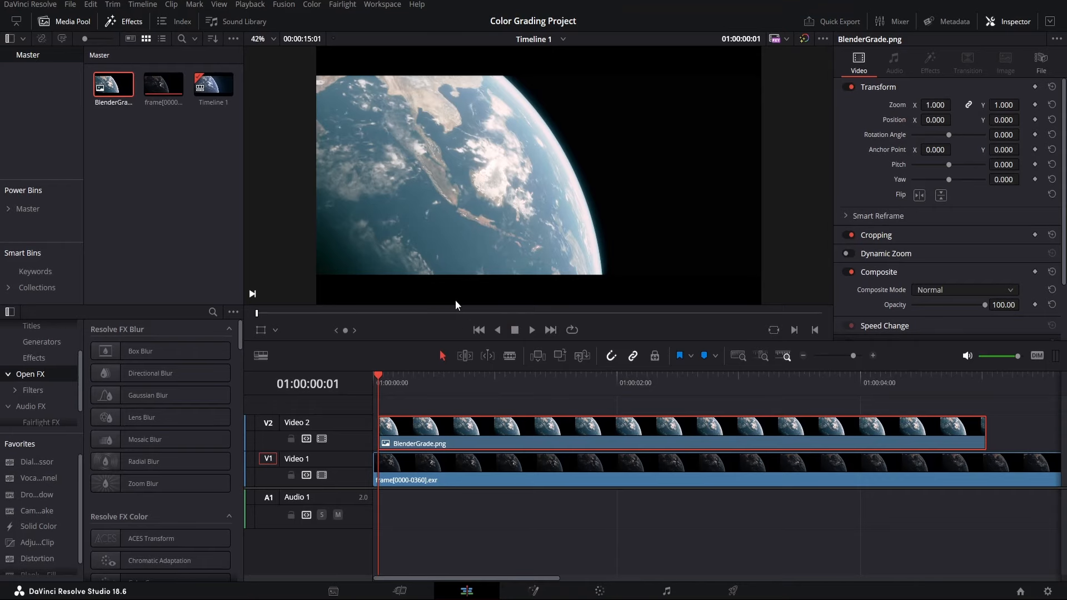
click(321, 438)
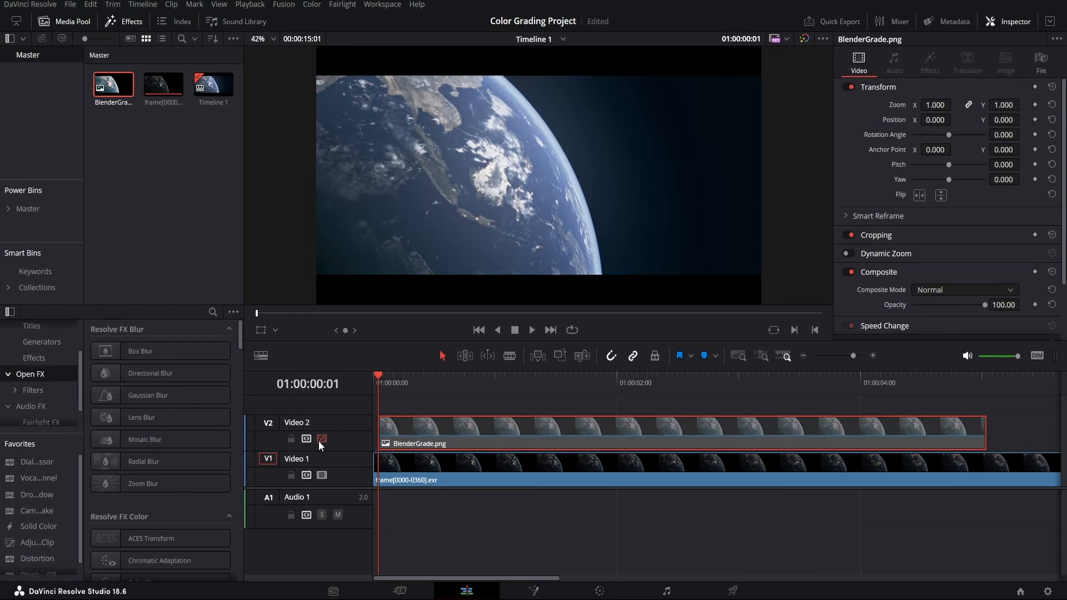
scroll(452, 228, up, 2)
scroll(452, 229, up, 3)
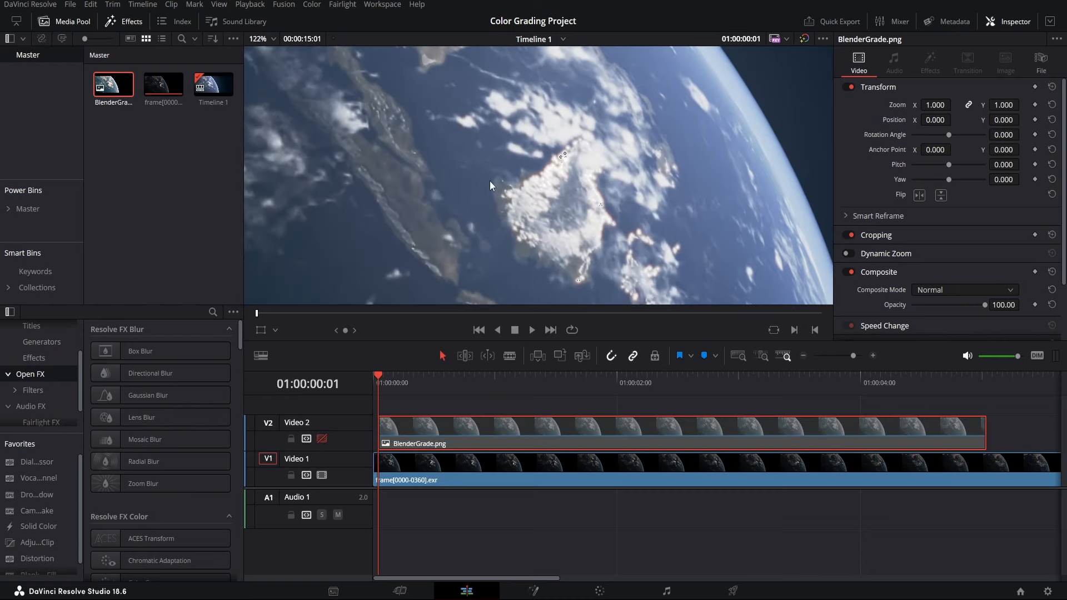
click(322, 439)
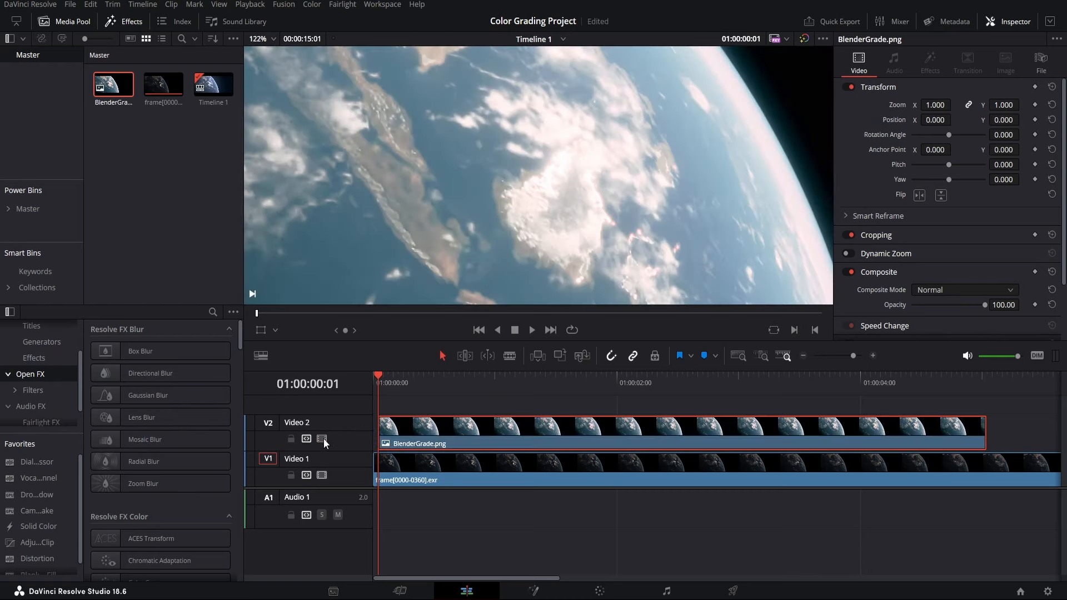
click(323, 439)
scroll(689, 128, down, 2)
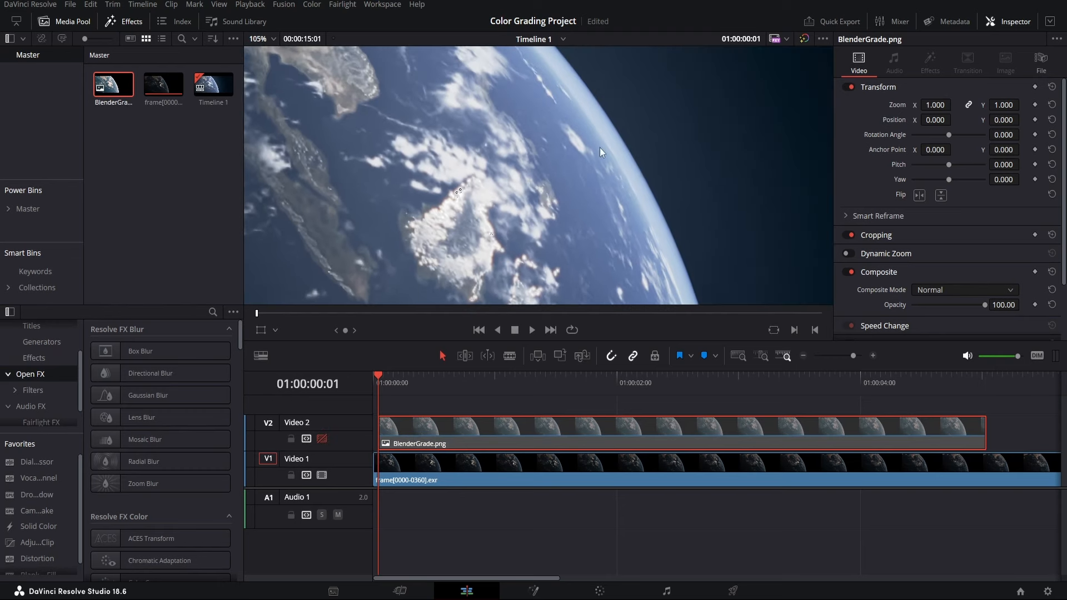
click(322, 438)
scroll(634, 165, down, 3)
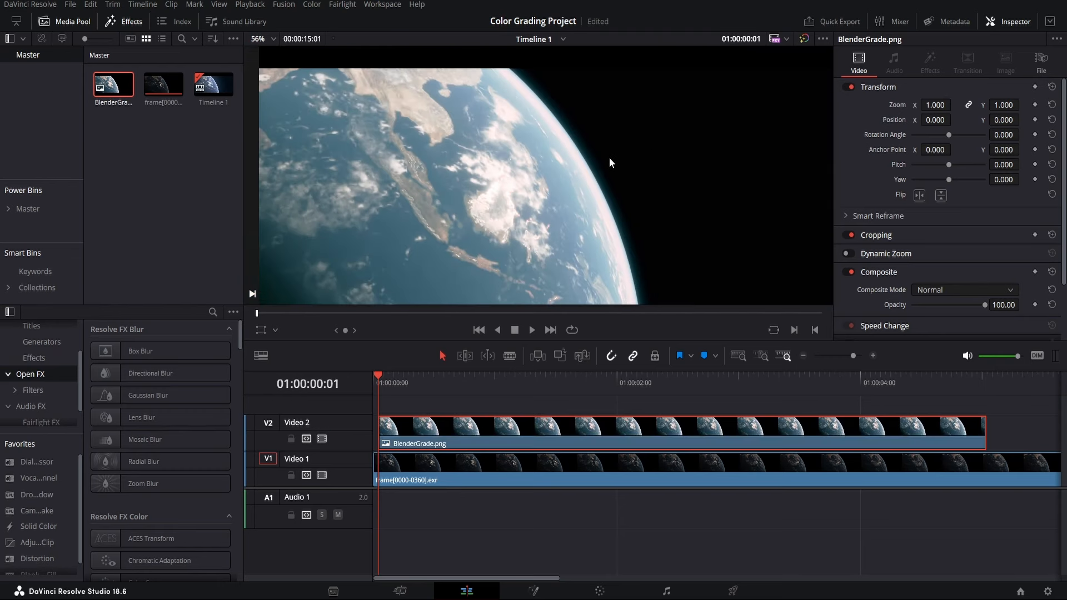
scroll(559, 219, down, 3)
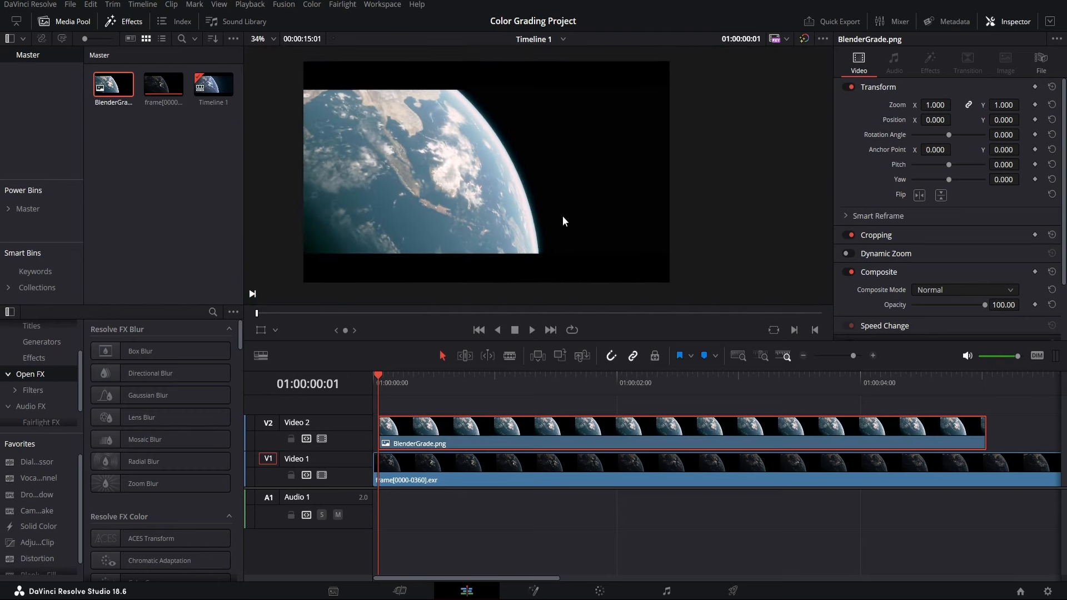
click(322, 439)
click(322, 438)
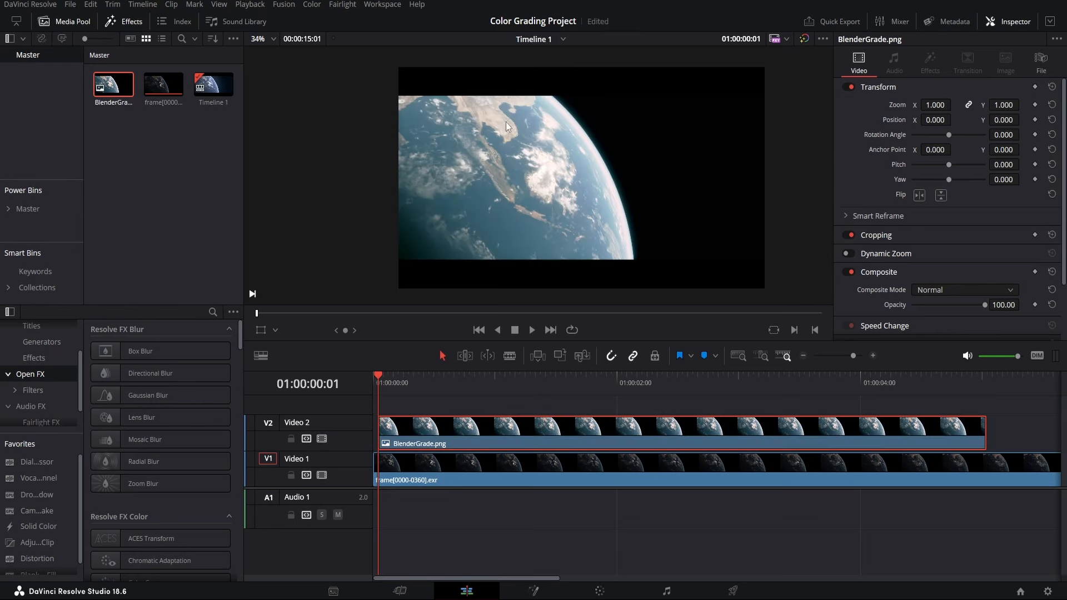
click(321, 439)
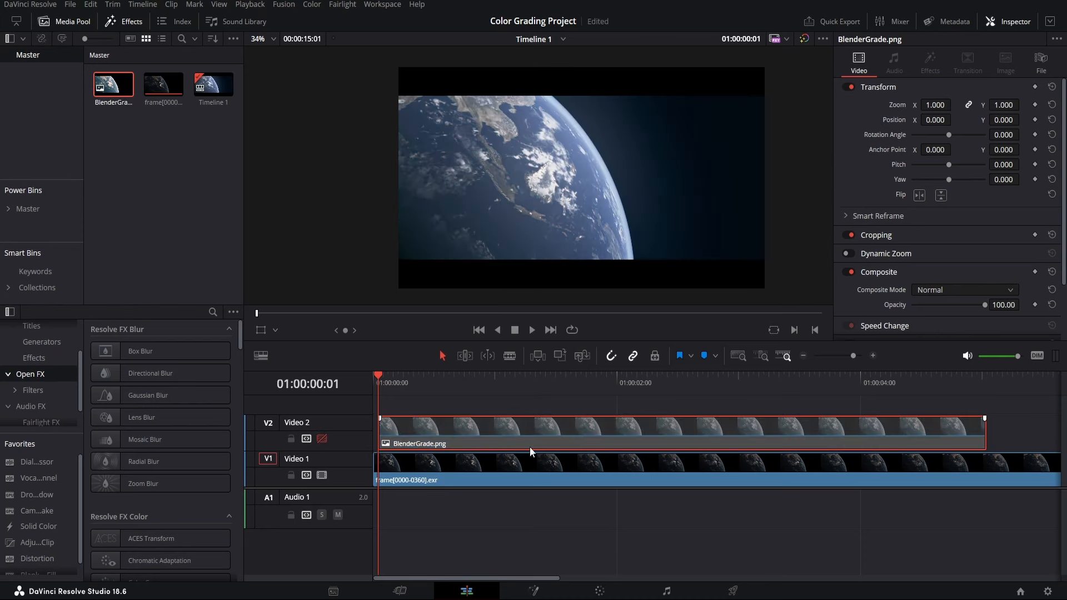
- Save the project and check the EXR clip's grade against BlenderGrade.png once more with the whole frame in view
key(ctrl+s)
scroll(558, 215, up, 2)
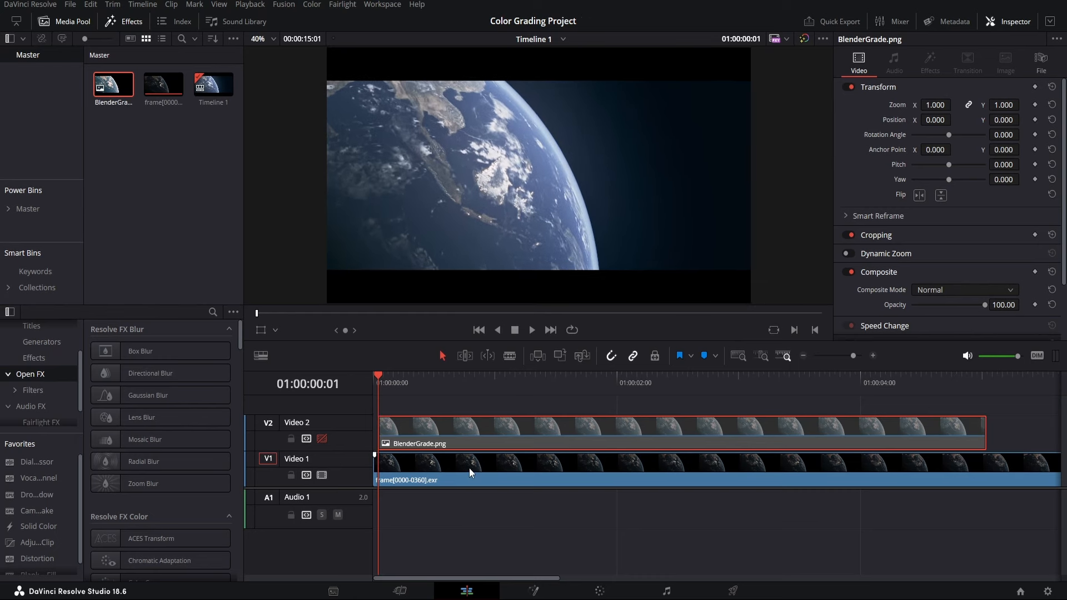
click(322, 439)
click(321, 439)
click(440, 478)
key(ctrl+s)
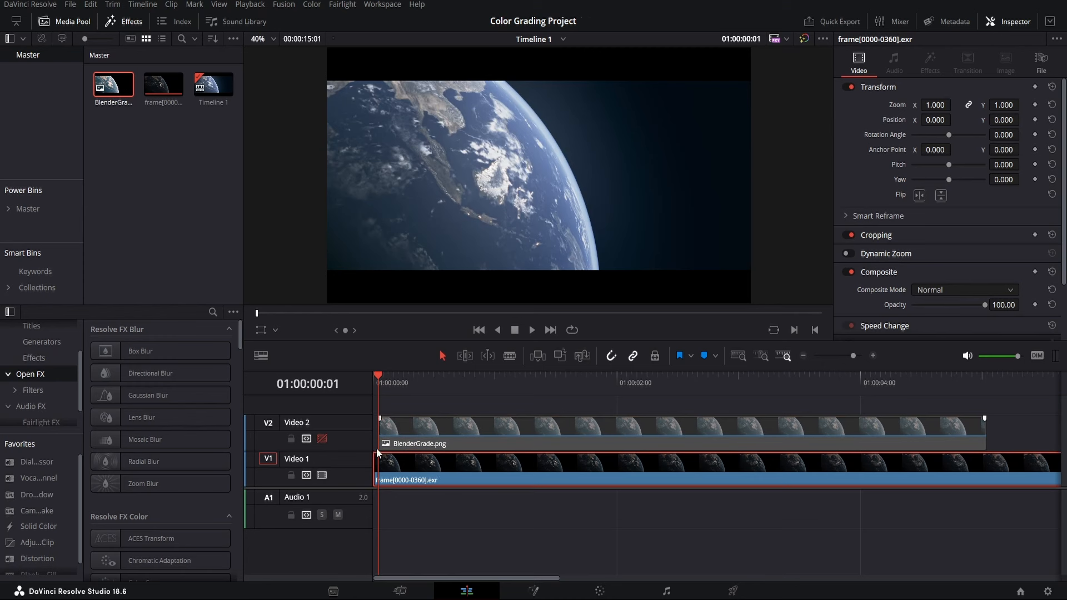
click(322, 439)
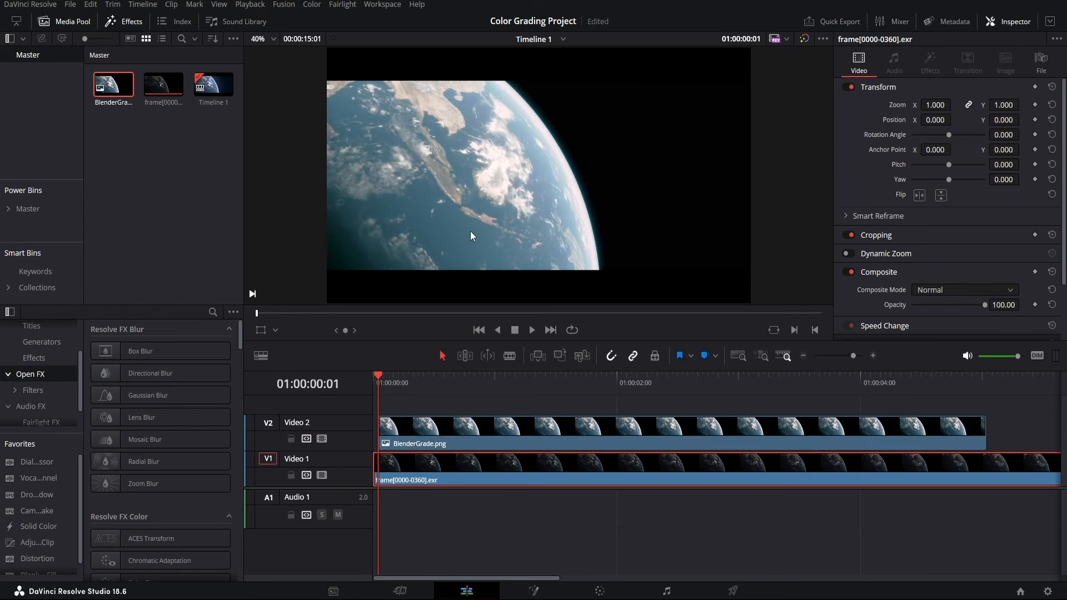
- Shift the EXR clip's Creative Grade node toward teal on the Color page, and go back to the Edit page
click(600, 591)
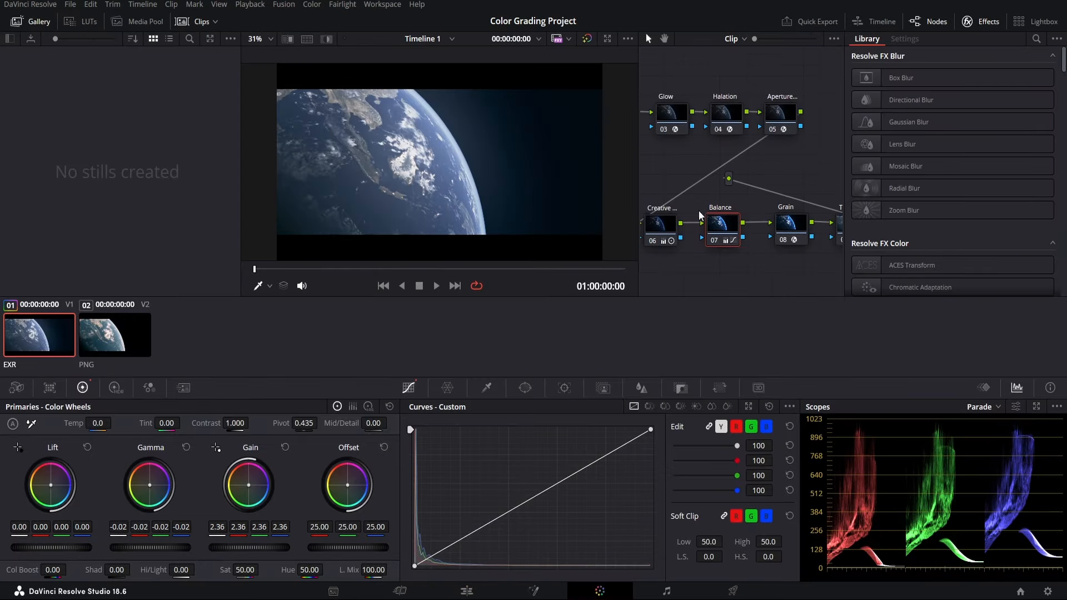
click(689, 214)
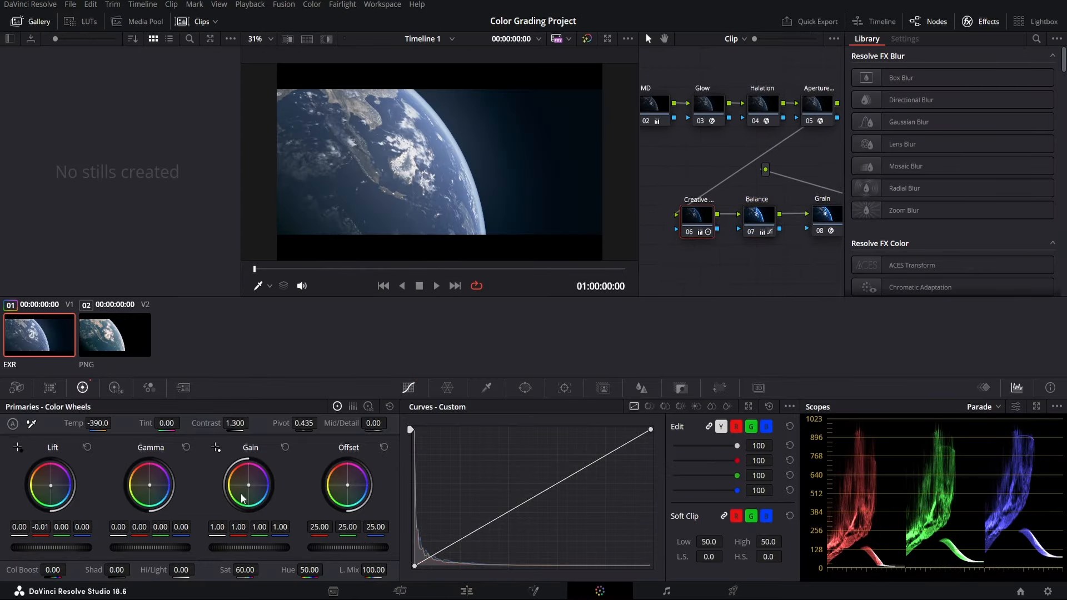
key(shift+4)
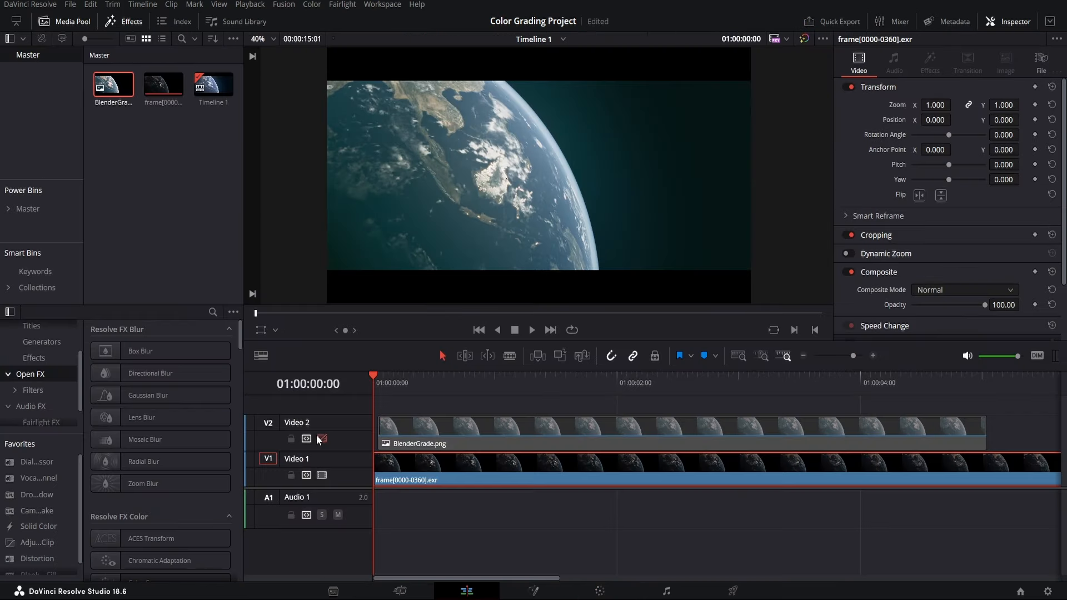
- Compare BlenderGrade.png with the teal-shifted EXR clip at 01:00:00:01 by switching the Video 2 track off and on, leaving it enabled
click(317, 439)
click(378, 383)
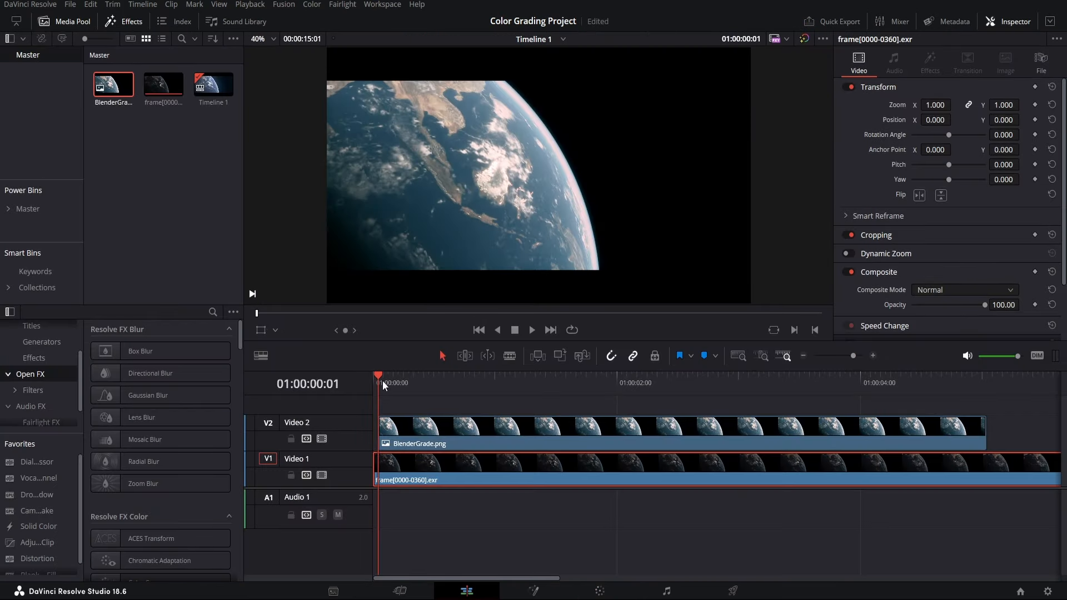
click(327, 441)
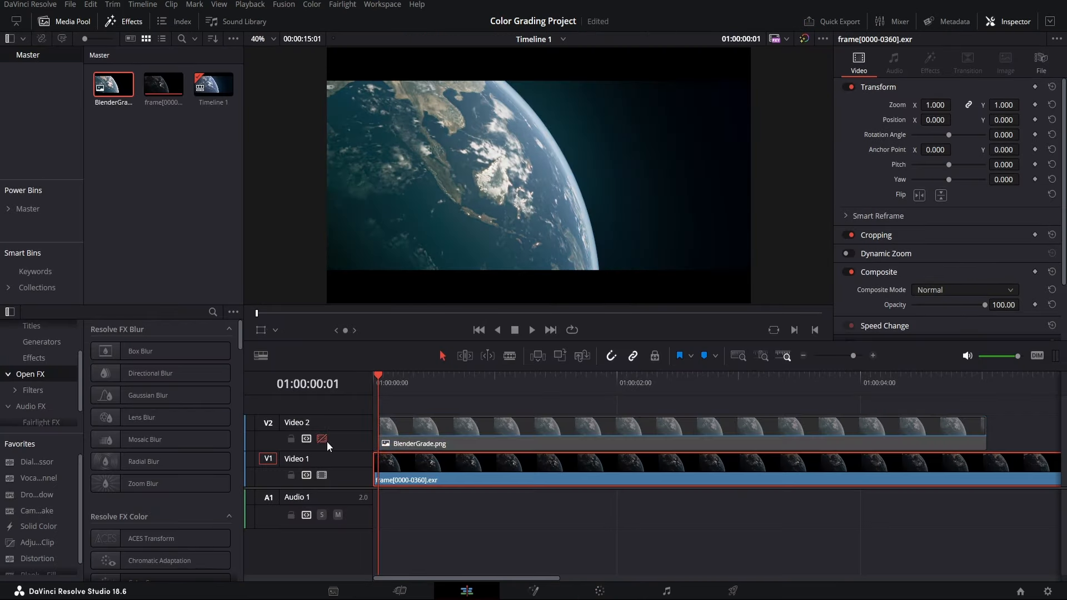
click(328, 440)
click(328, 440)
click(327, 440)
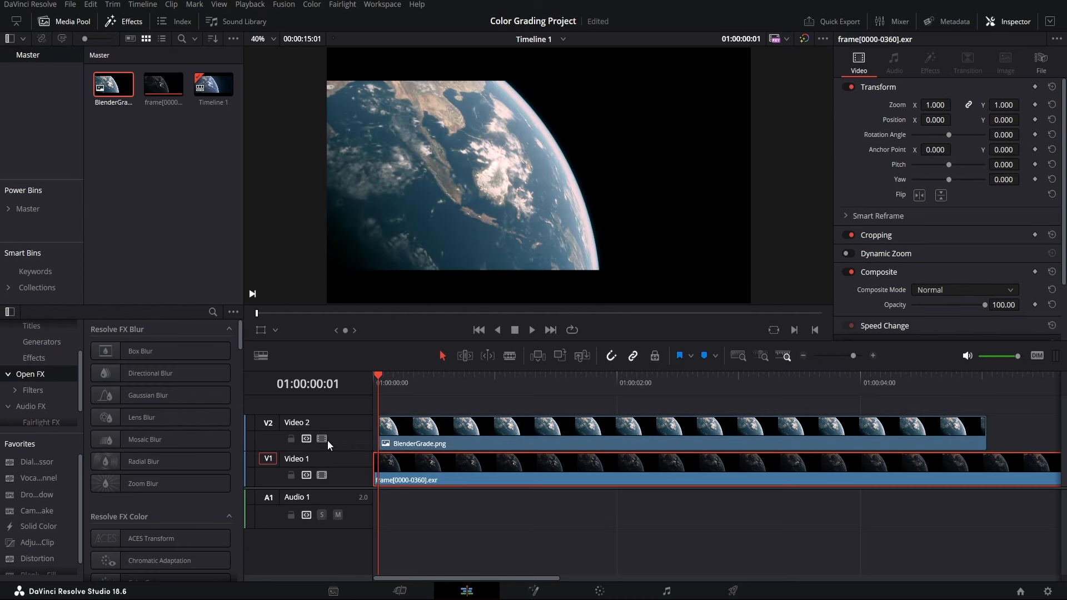
click(327, 440)
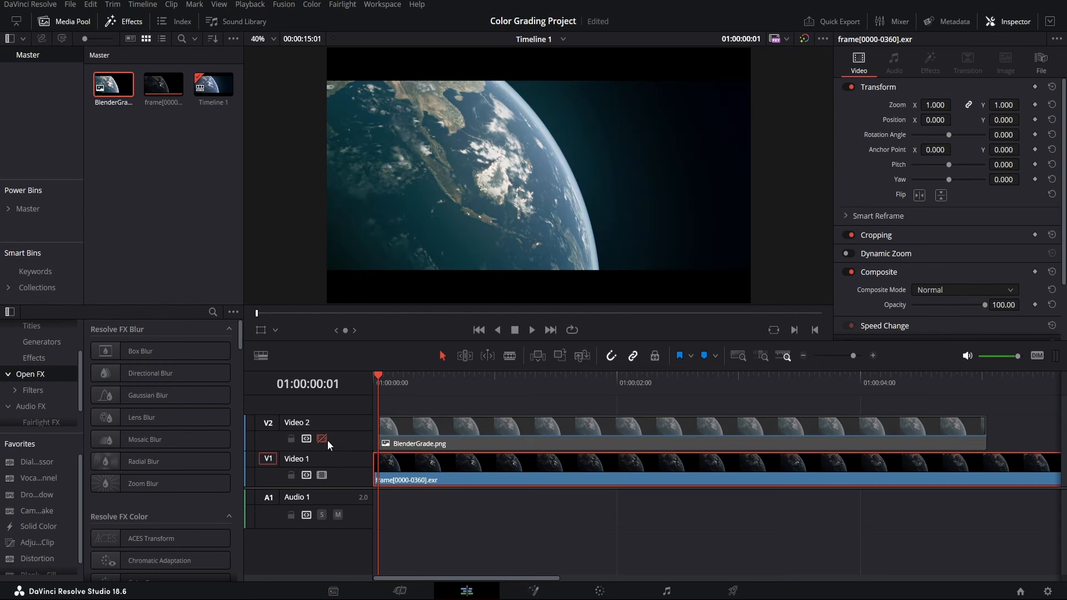
click(325, 438)
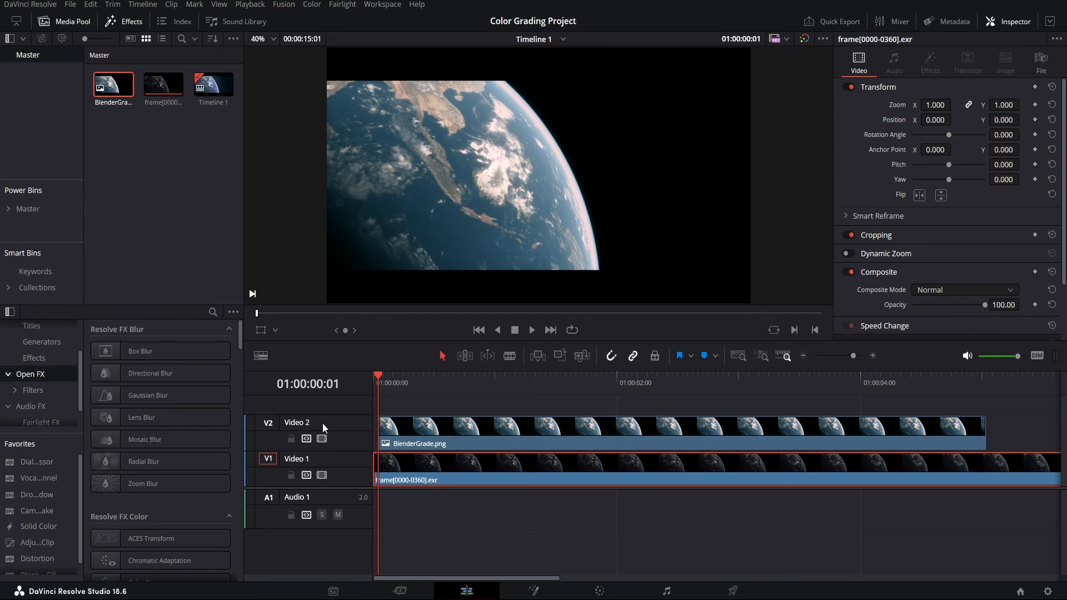
- Open the PNG clip's grade on the Color page and hide the effects library to widen the node graph
click(599, 591)
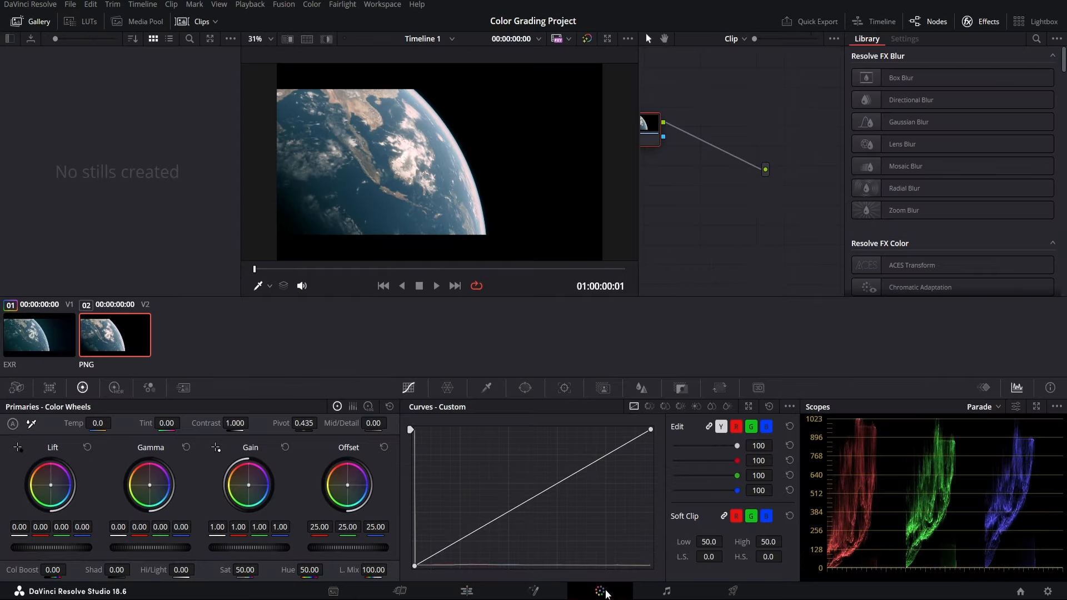
click(992, 25)
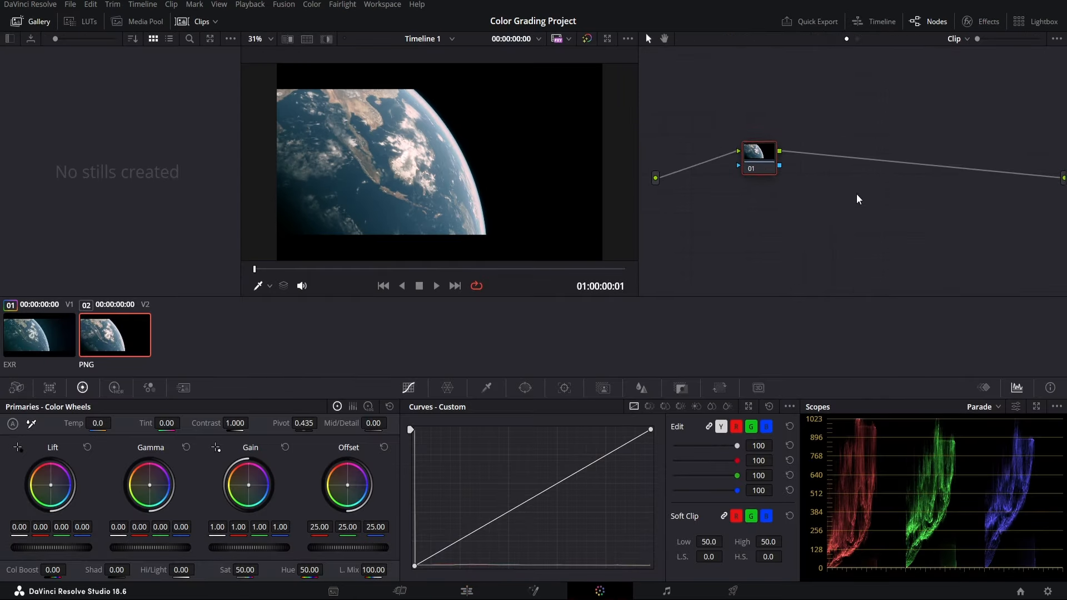